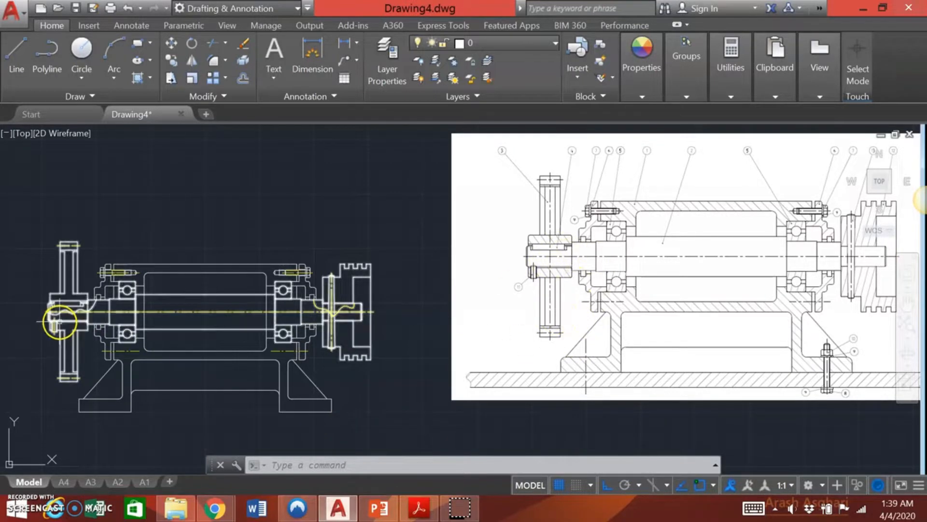
Erase the four short vertical lines inside the left and right end covers, above and below the shaft beside the bearings
scroll(68, 338, up, 4)
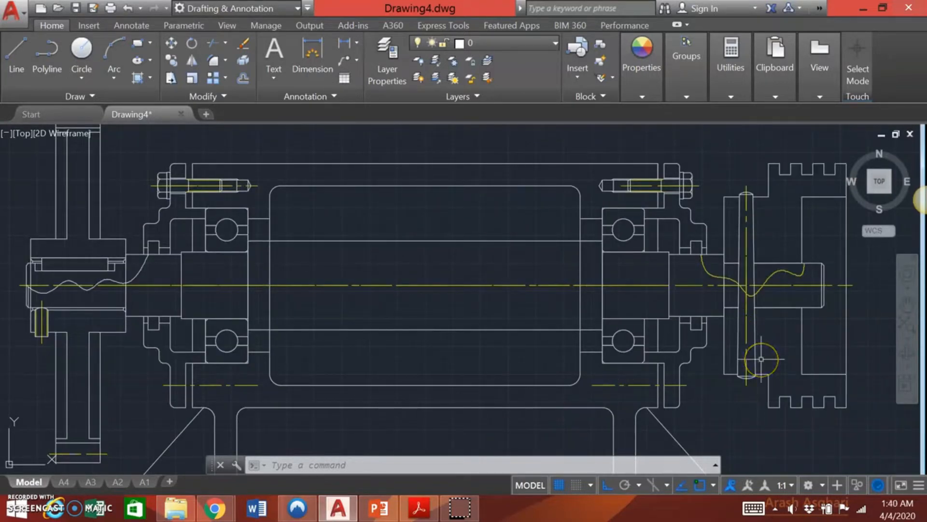
scroll(767, 365, down, 4)
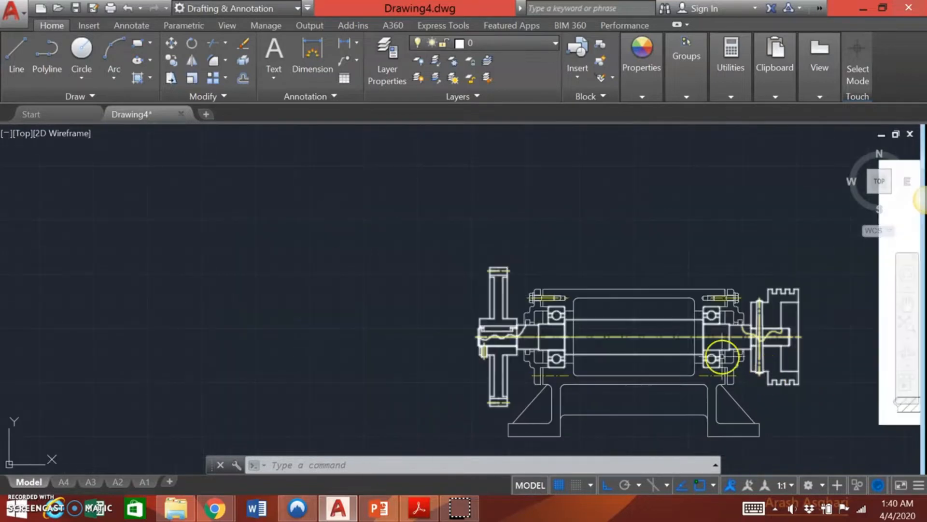
scroll(545, 328, up, 4)
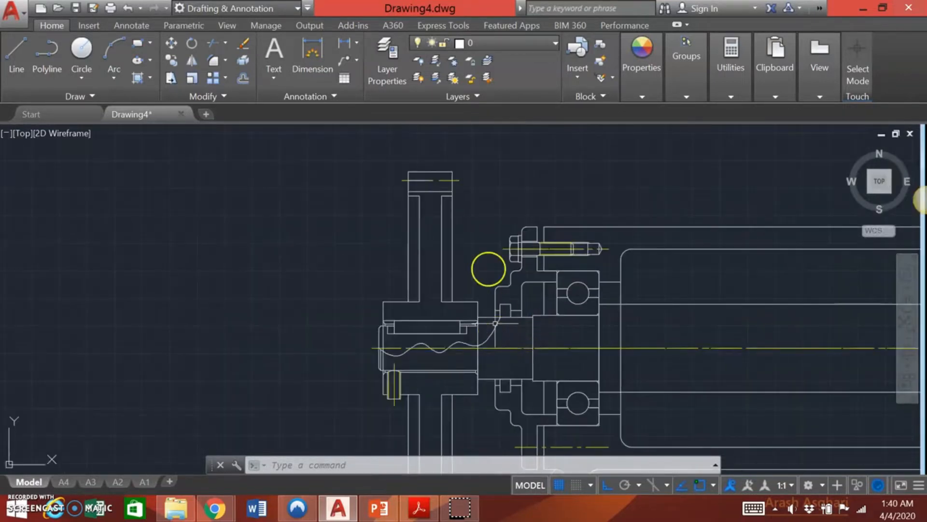
mouse_move(493, 220)
middle_down()
mouse_move(281, 203)
mouse_move(254, 178)
middle_up()
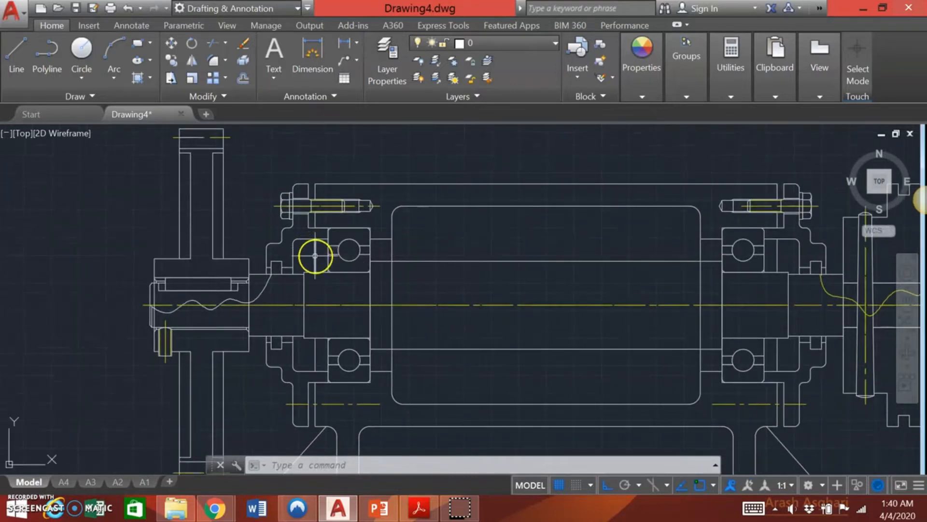
click(314, 256)
key(Delete)
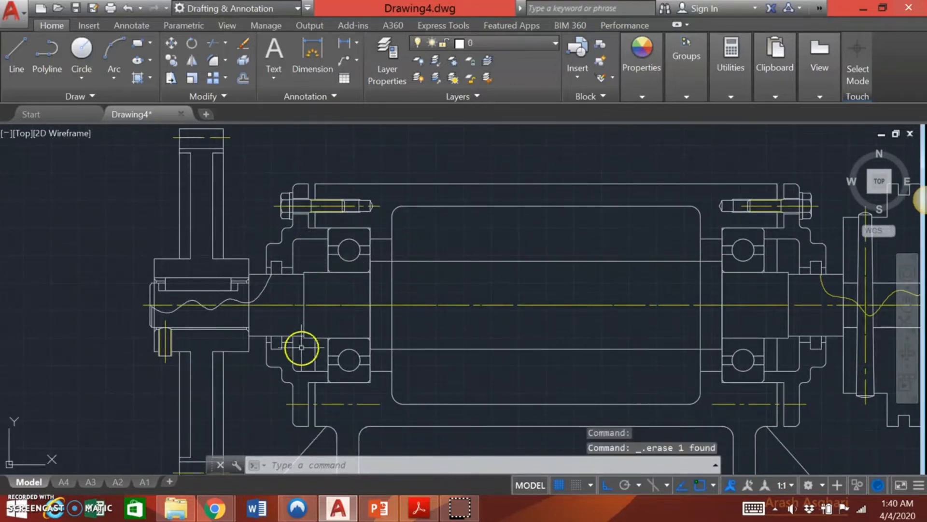
click(315, 355)
key(Delete)
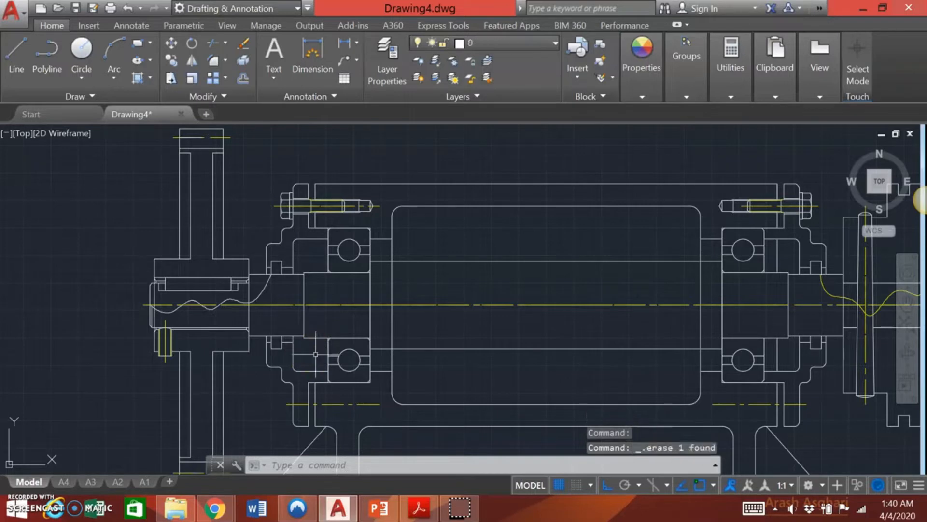
click(777, 254)
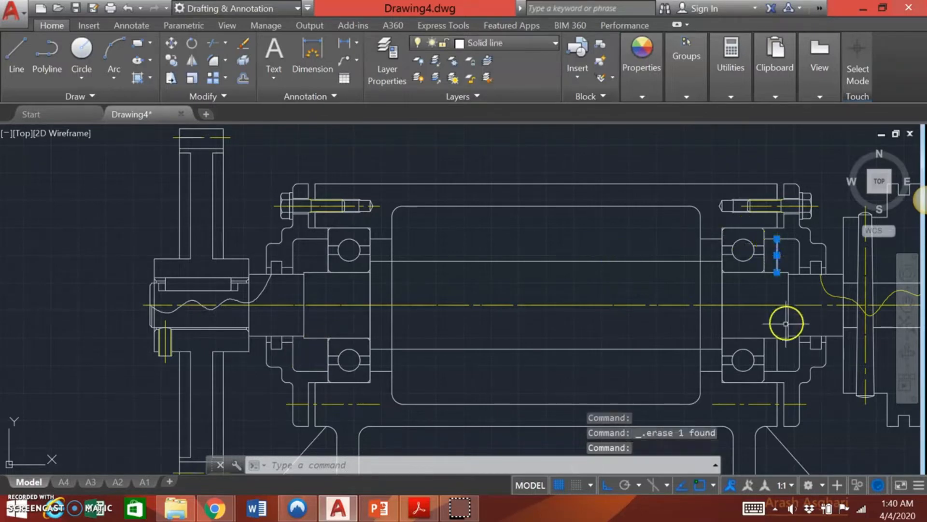
click(779, 351)
key(Delete)
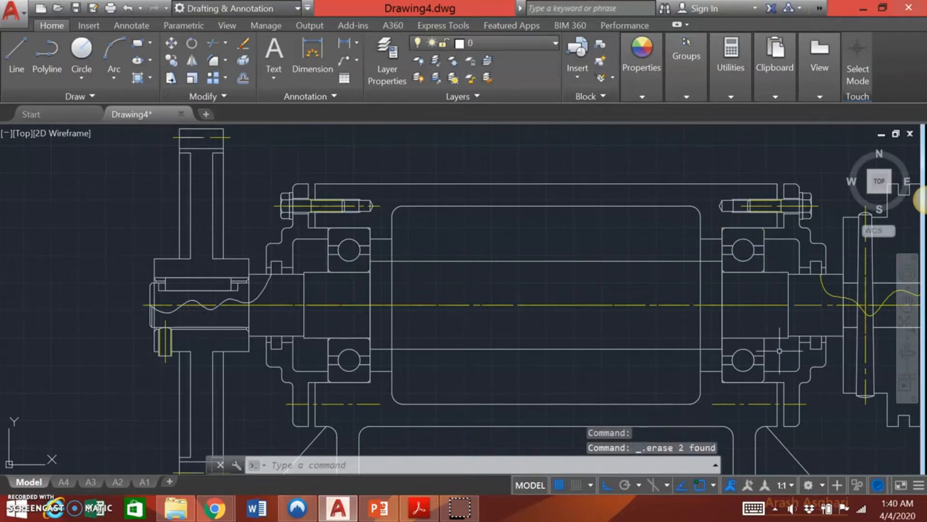
Draw a horizontal line along the underside of the housing feet, extending well past both feet
scroll(736, 355, down, 2)
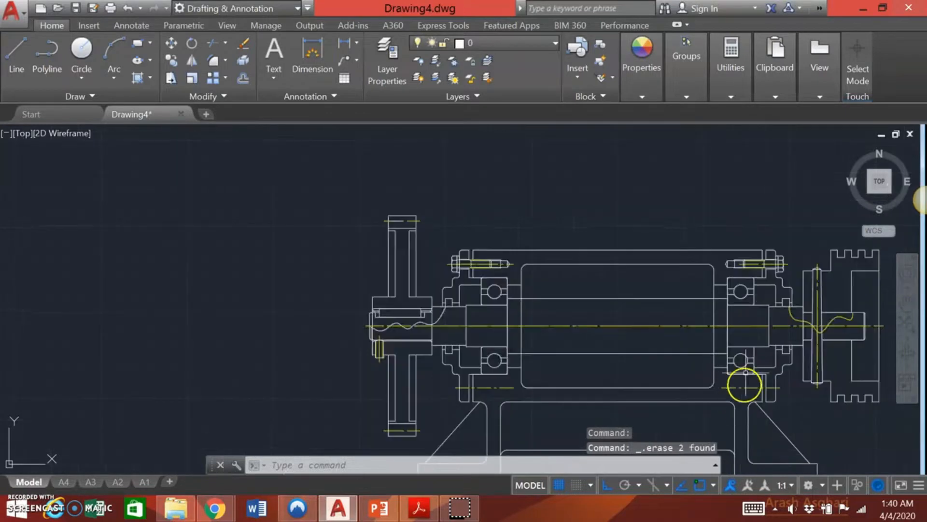
middle_drag(714, 183, 559, 145)
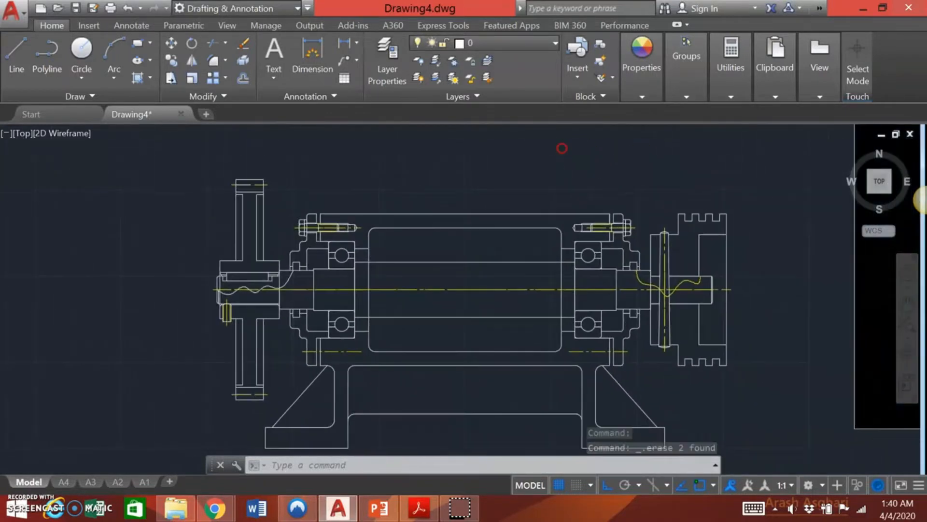
scroll(749, 372, down, 2)
mouse_move(749, 374)
middle_down()
mouse_move(580, 270)
mouse_move(470, 268)
mouse_move(369, 314)
middle_up()
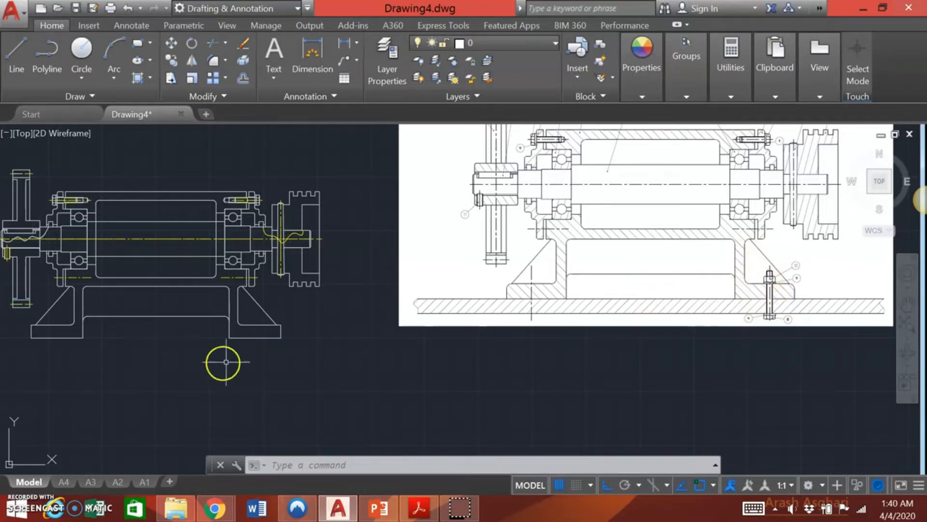
mouse_move(215, 385)
middle_down()
mouse_move(281, 394)
mouse_move(352, 387)
middle_up()
scroll(230, 270, up, 3)
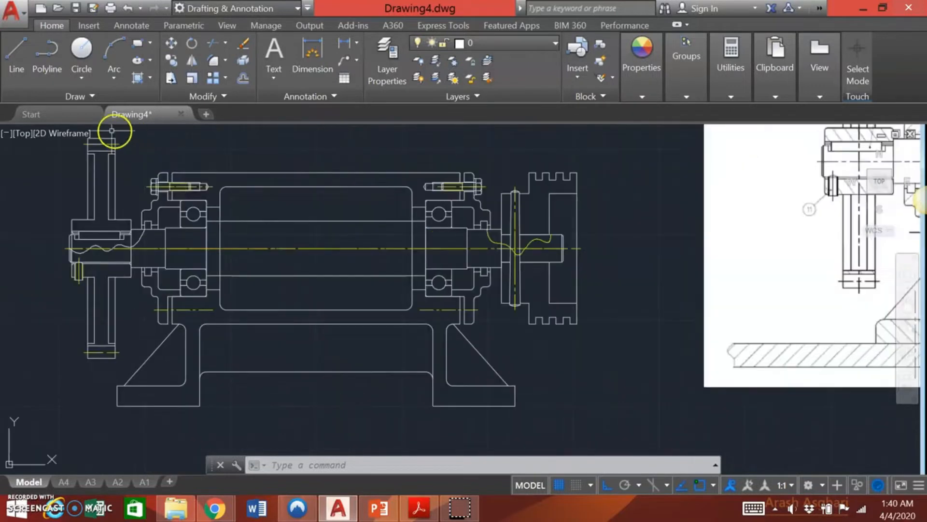
click(14, 50)
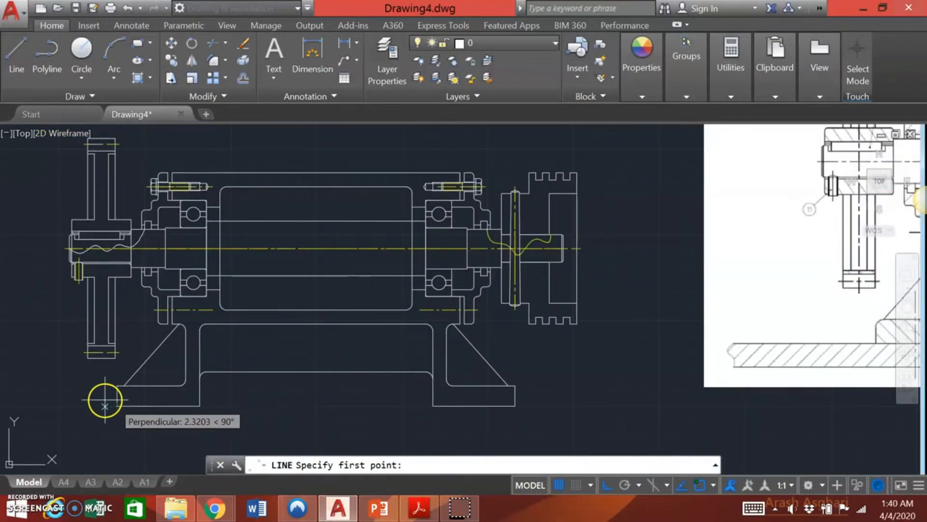
click(6, 405)
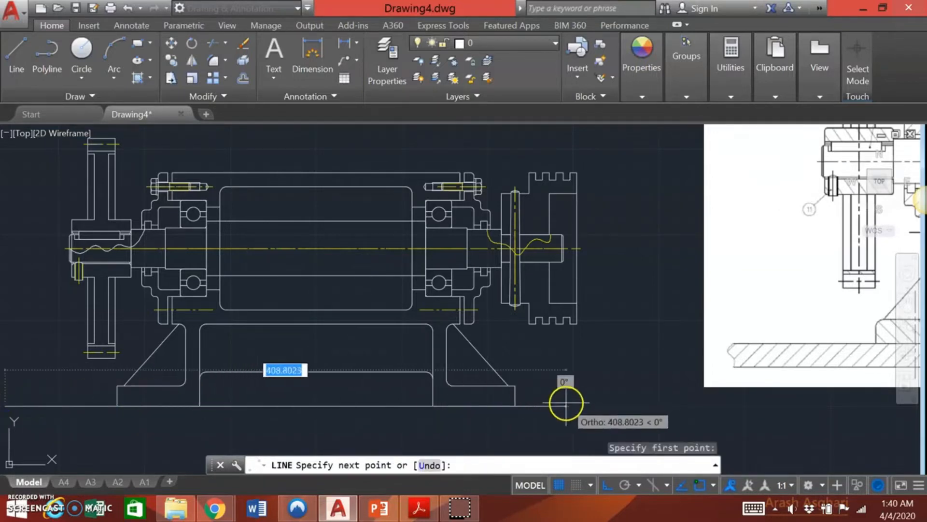
click(598, 404)
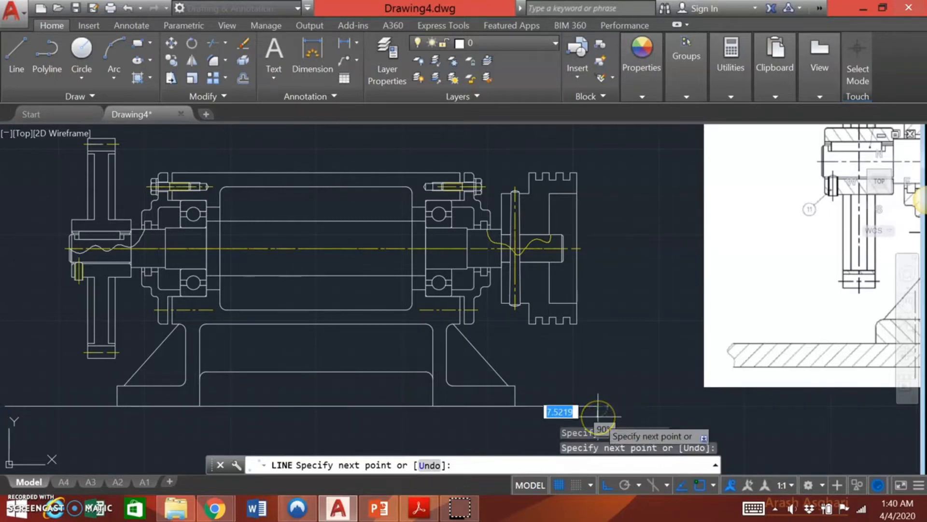
key(Escape)
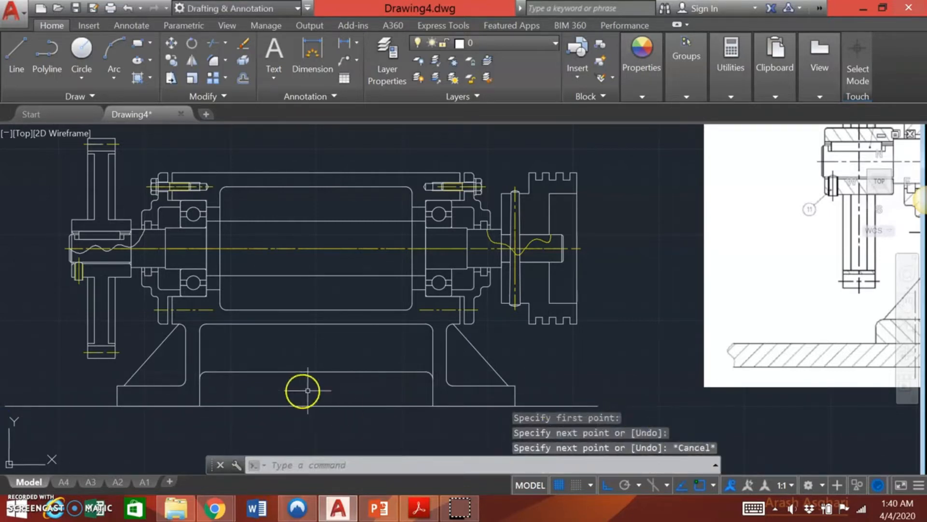
Offset the horizontal line under the housing feet downward by 17 to form the base plate's lower edge
click(297, 405)
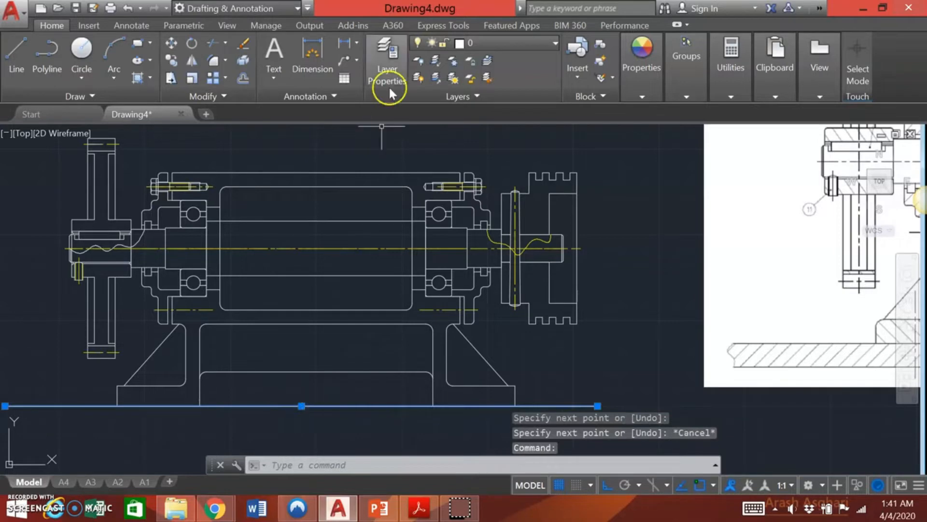
click(244, 77)
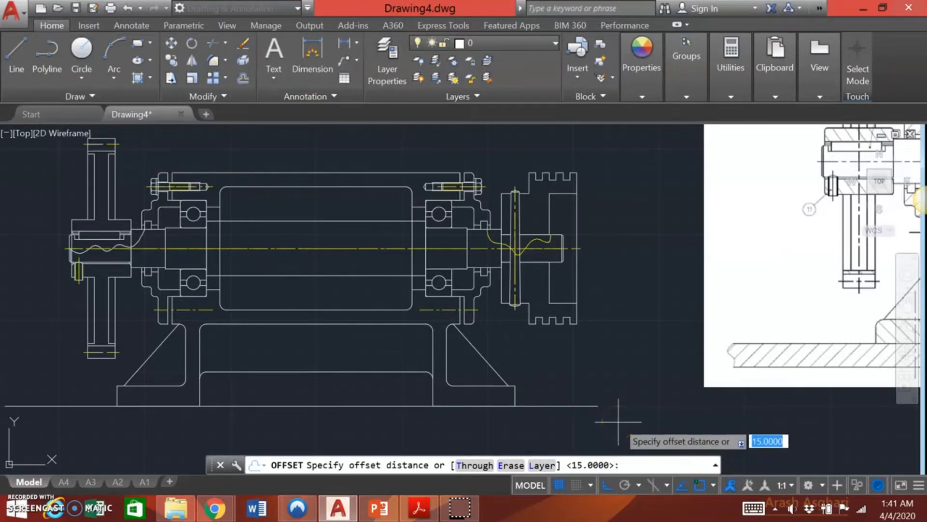
text(17)
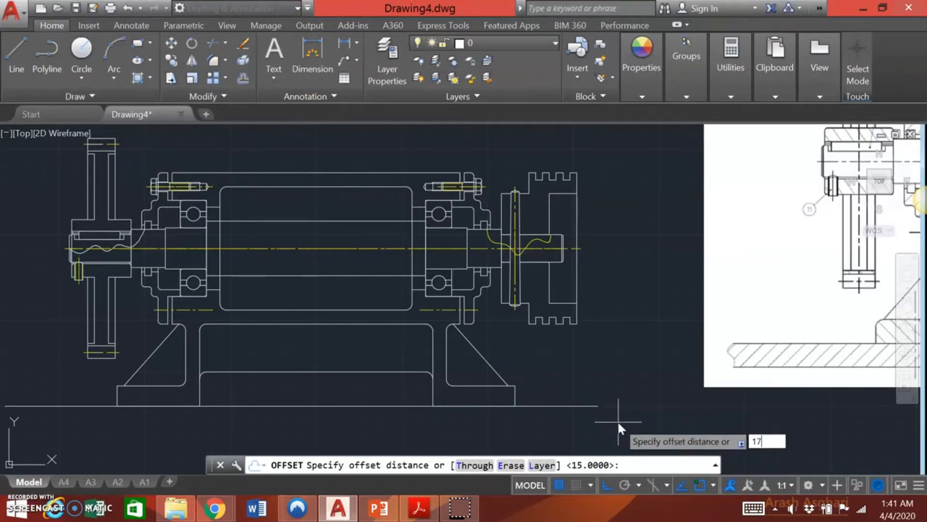
key(Return)
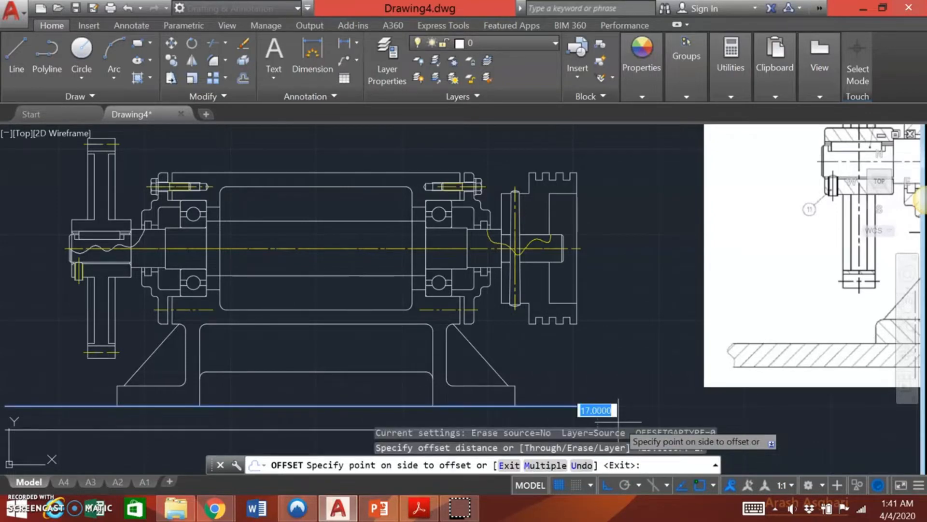
click(618, 421)
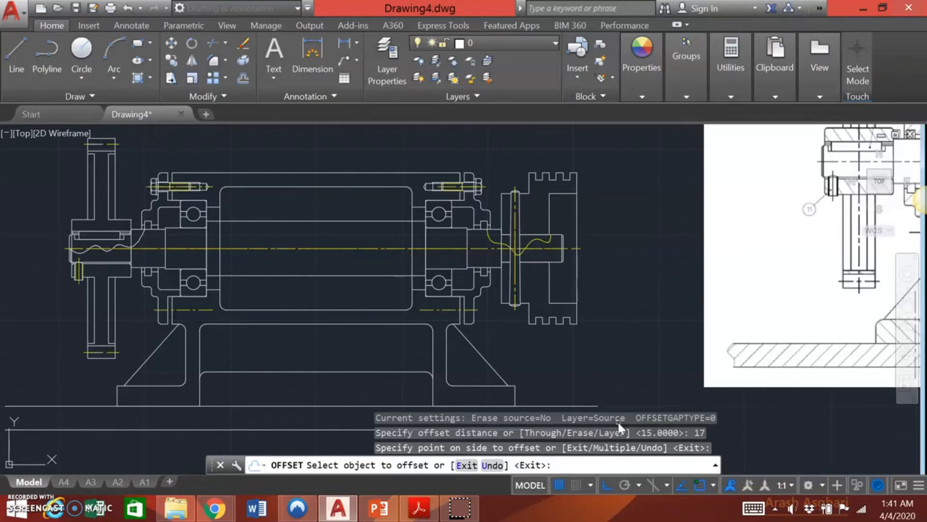
key(Escape)
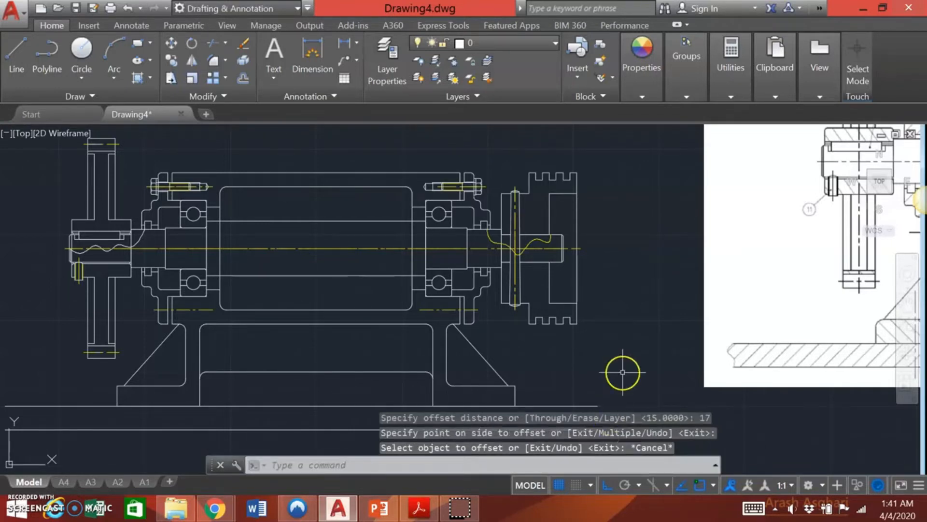
Insert the P08 bolt drawing from the Bearing unit parts folder into the empty space beside the right housing foot
scroll(623, 372, down, 2)
mouse_move(616, 366)
middle_down()
mouse_move(571, 311)
mouse_move(474, 289)
mouse_move(428, 311)
mouse_move(416, 333)
middle_up()
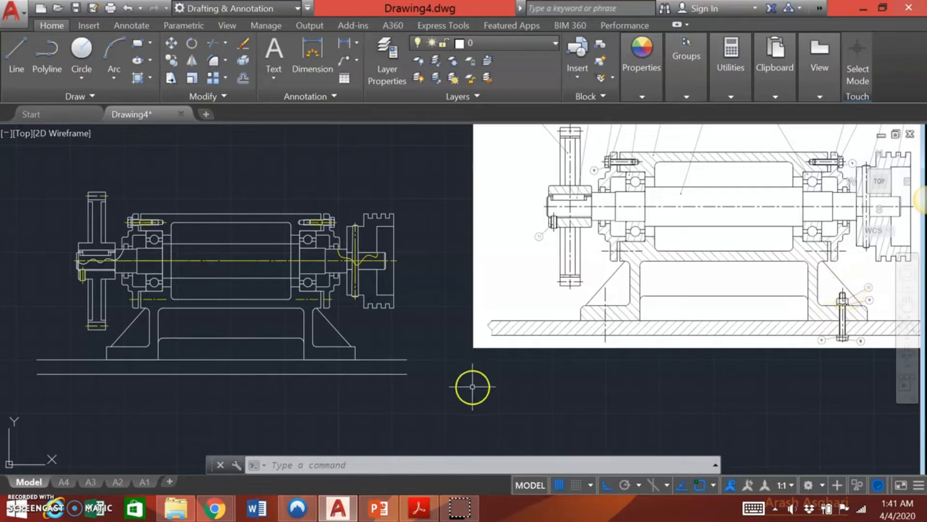
key(Return)
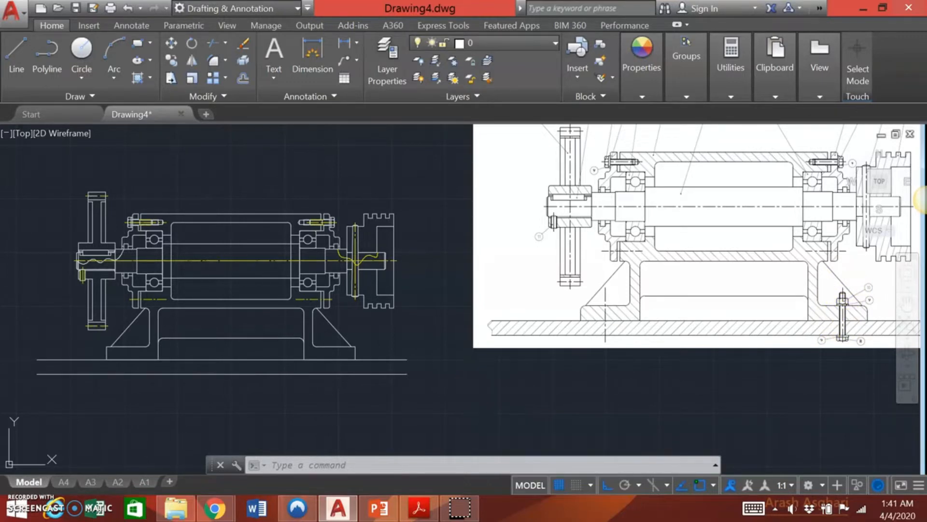
click(612, 163)
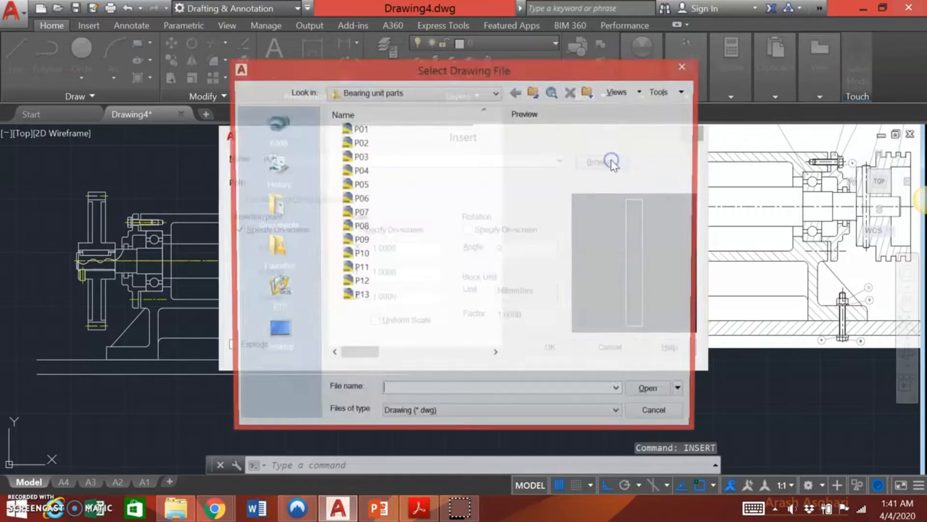
click(369, 232)
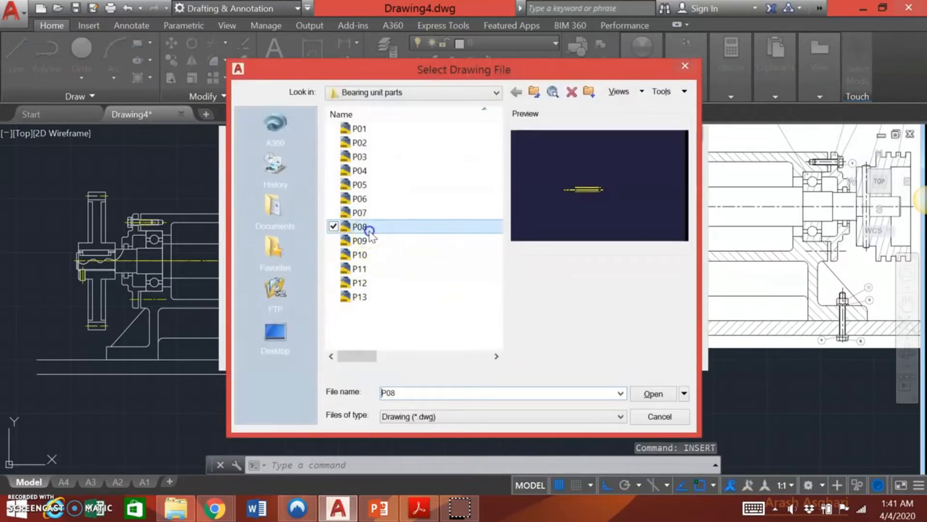
click(649, 392)
click(560, 350)
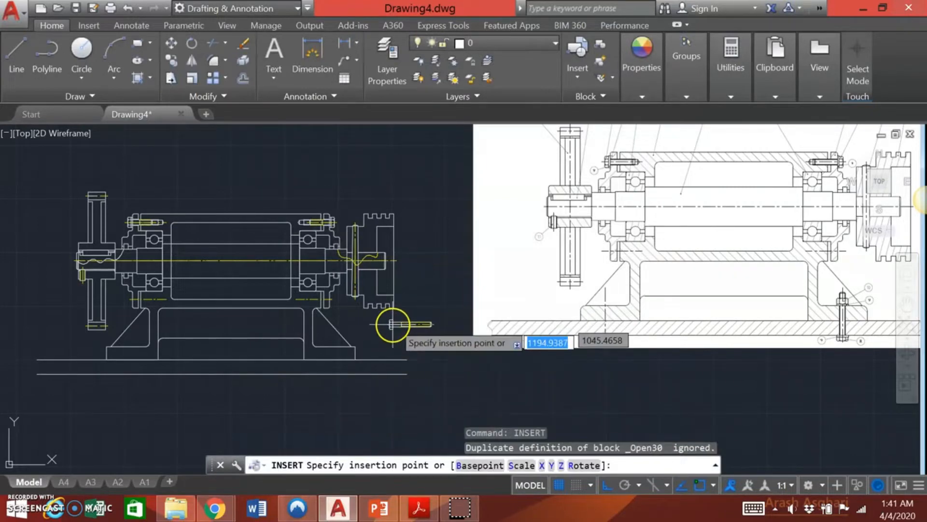
click(379, 332)
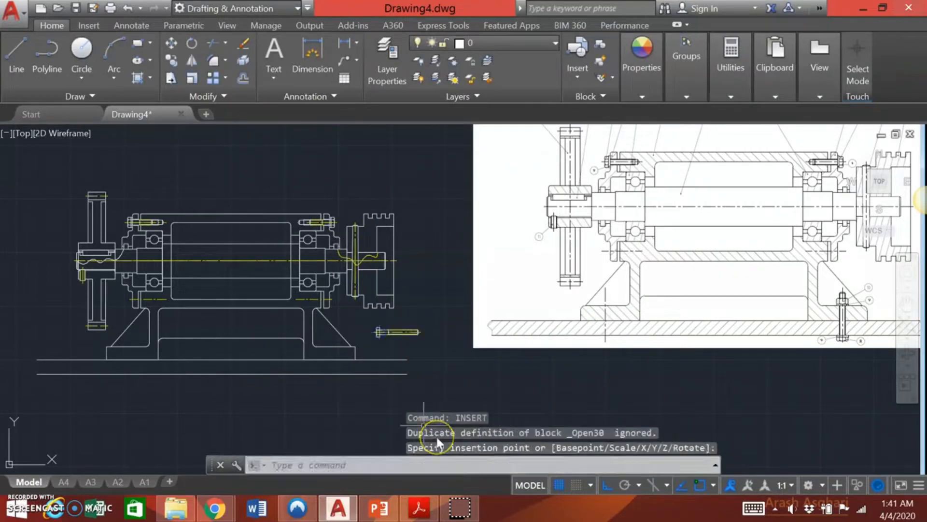
Insert the P09 washer block against the underside of the P08 bolt's head, aligned with the bolt's centreline
text(insert)
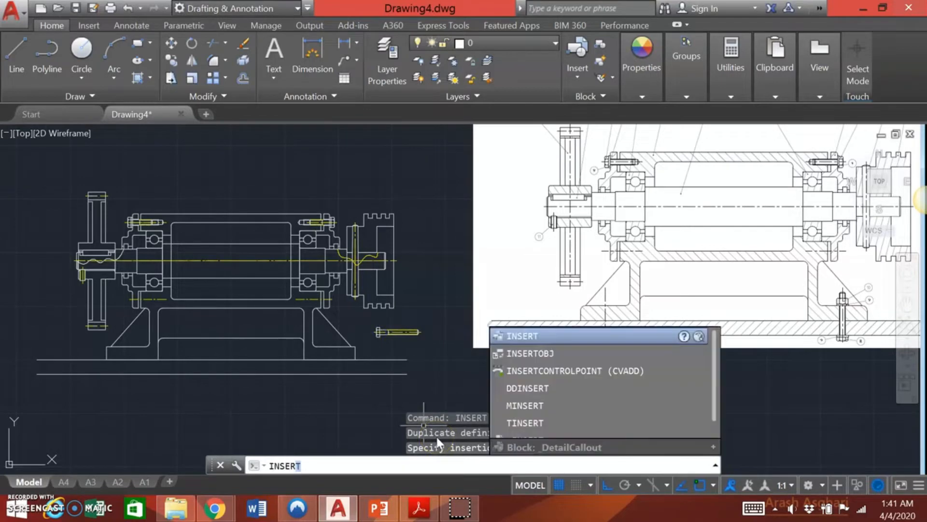
key(Return)
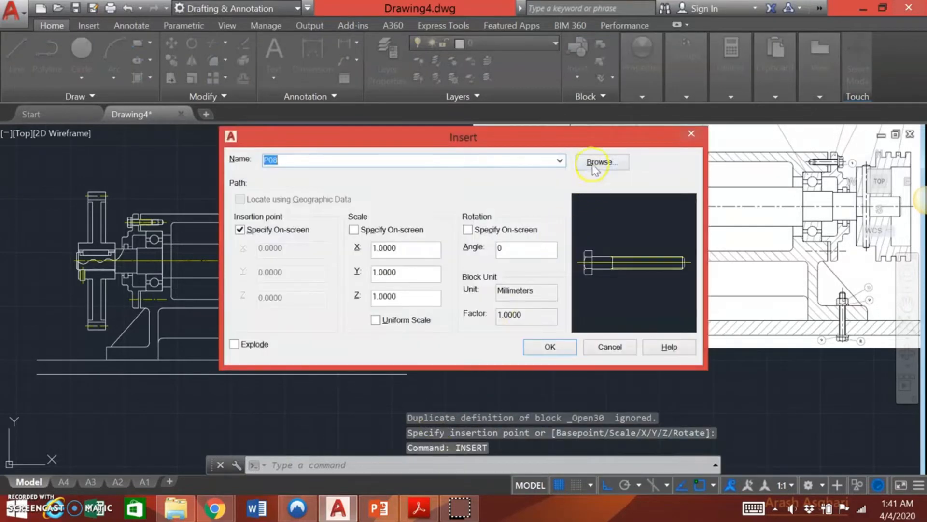
click(559, 159)
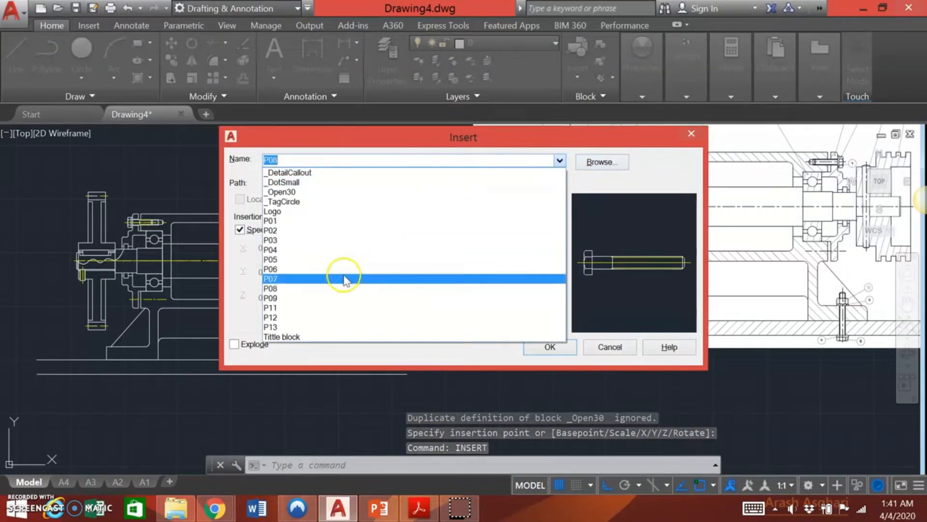
click(325, 298)
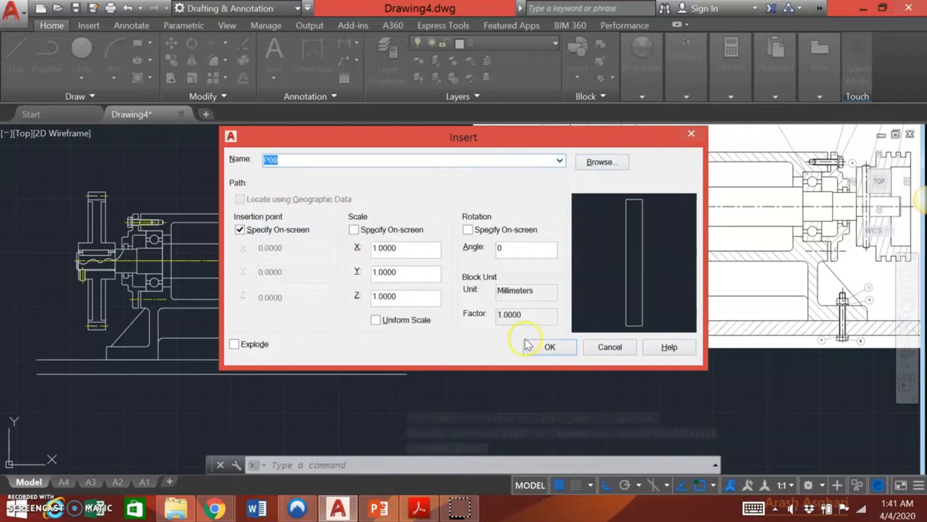
click(541, 346)
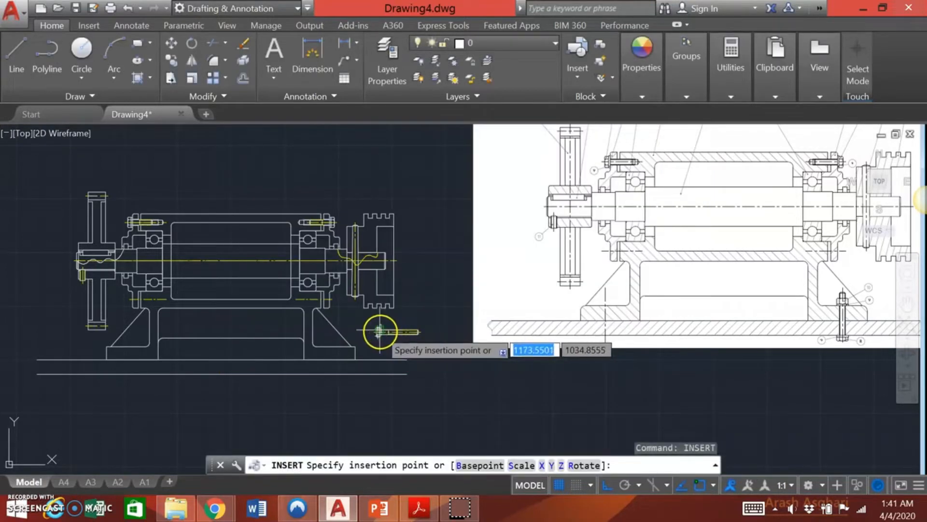
scroll(382, 334, up, 6)
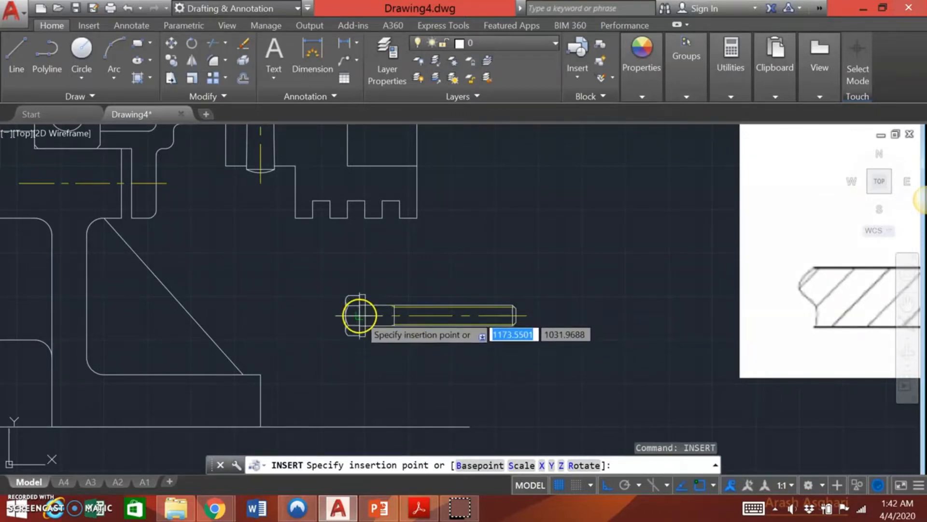
click(358, 315)
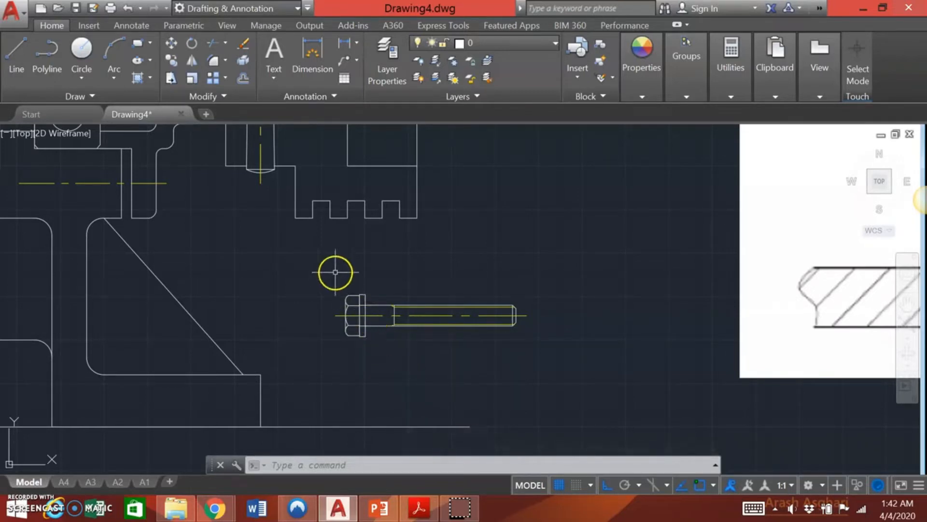
Try rotating the bolt and washer by -90° about the midpoint of the washer's outer face, and undo the rotation
click(313, 264)
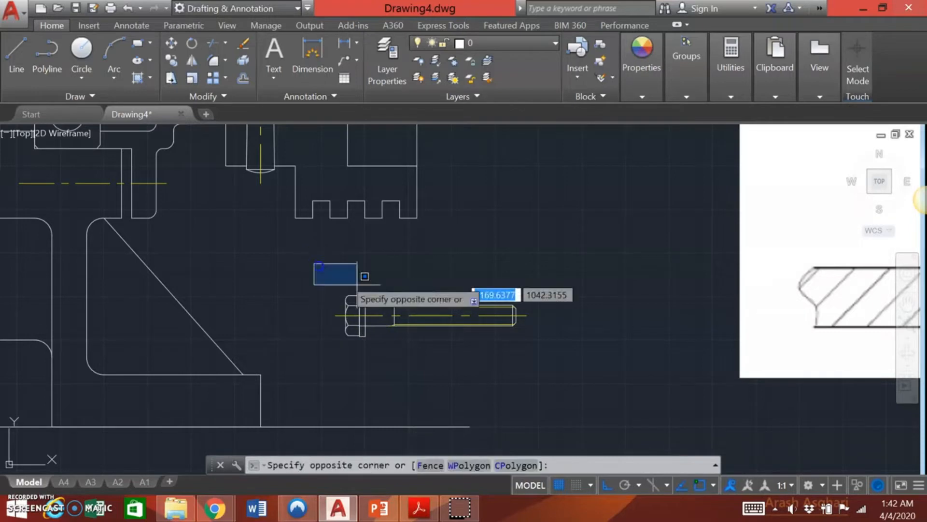
click(551, 355)
click(192, 42)
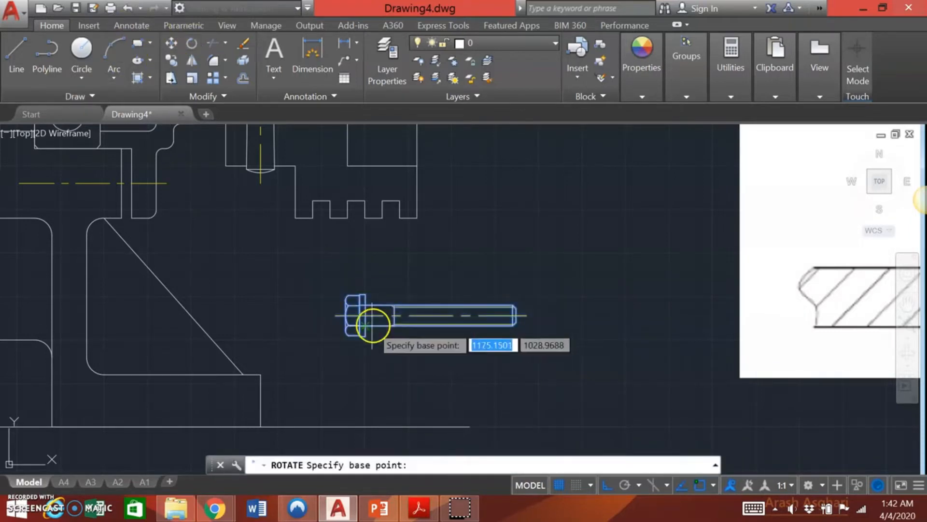
click(368, 316)
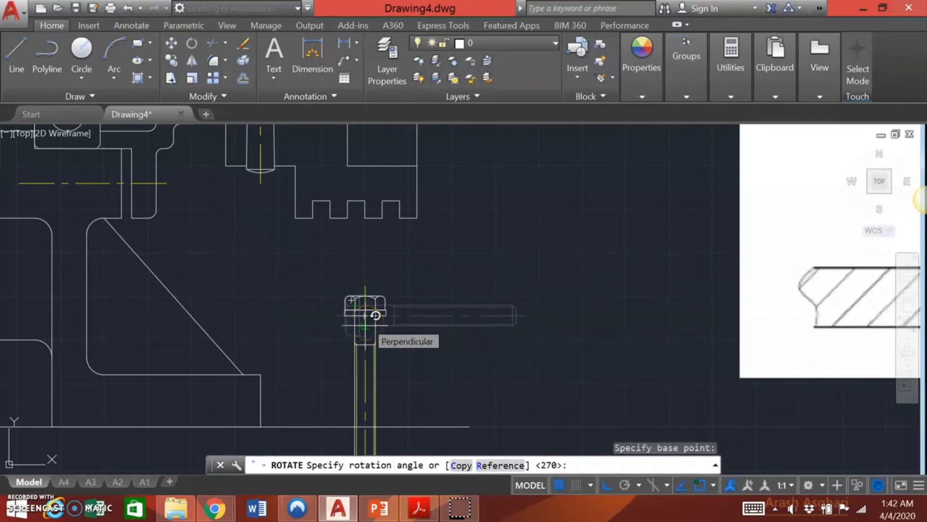
text(-90)
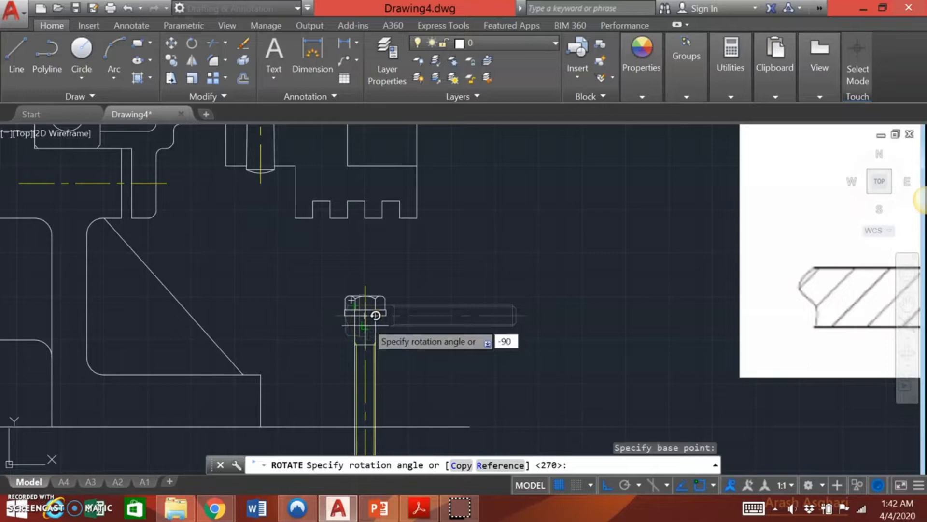
key(Return)
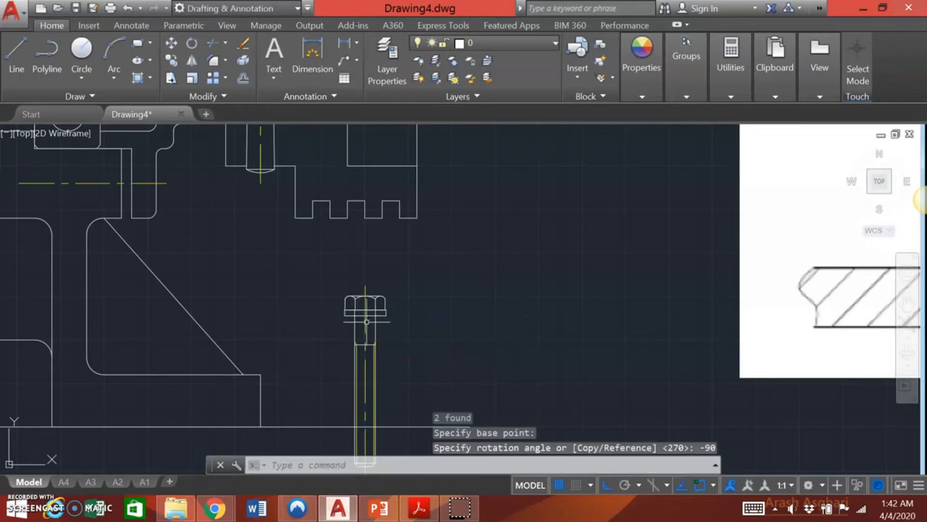
click(127, 9)
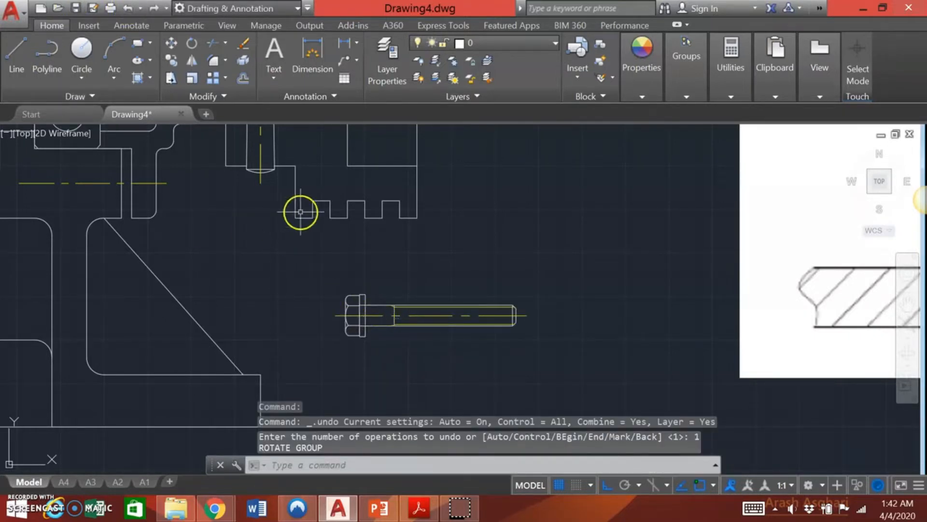
Rotate the bolt and washer together by 90° about the midpoint of the washer's outer face
click(313, 271)
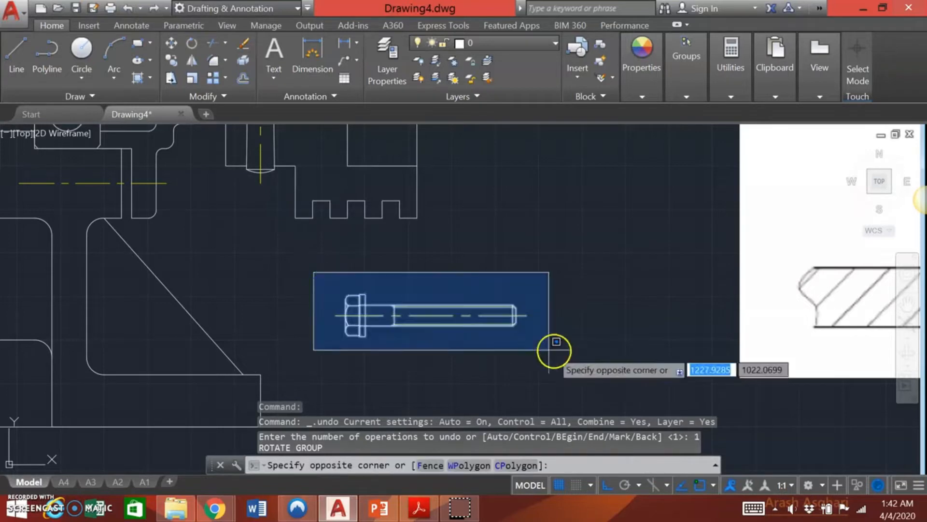
click(578, 353)
click(192, 43)
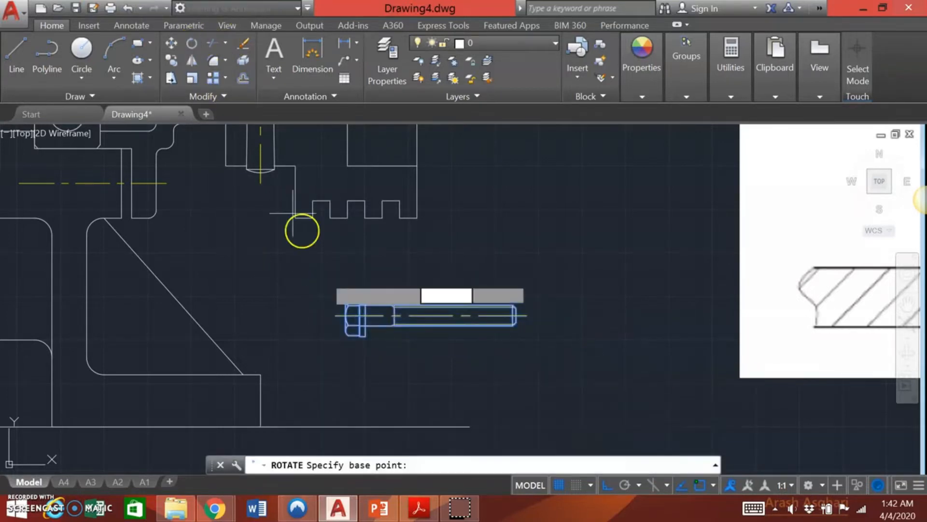
click(364, 315)
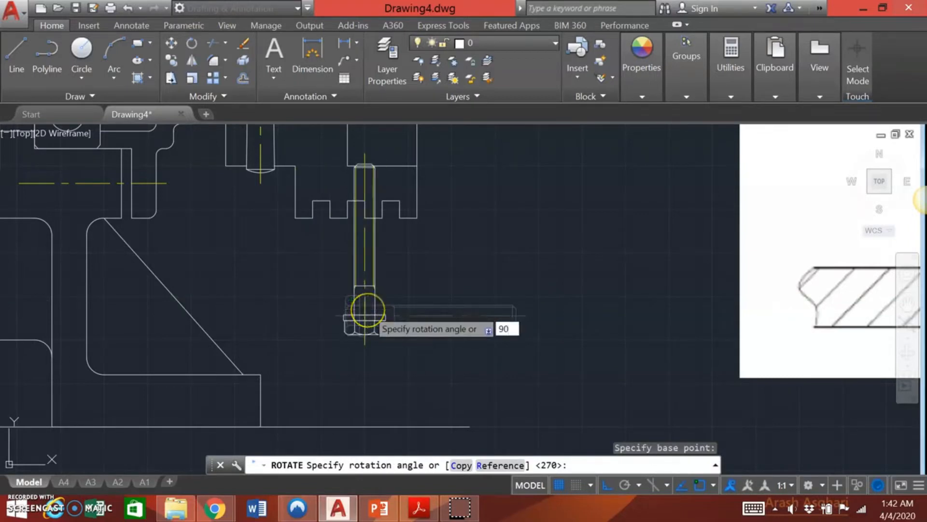
key(Return)
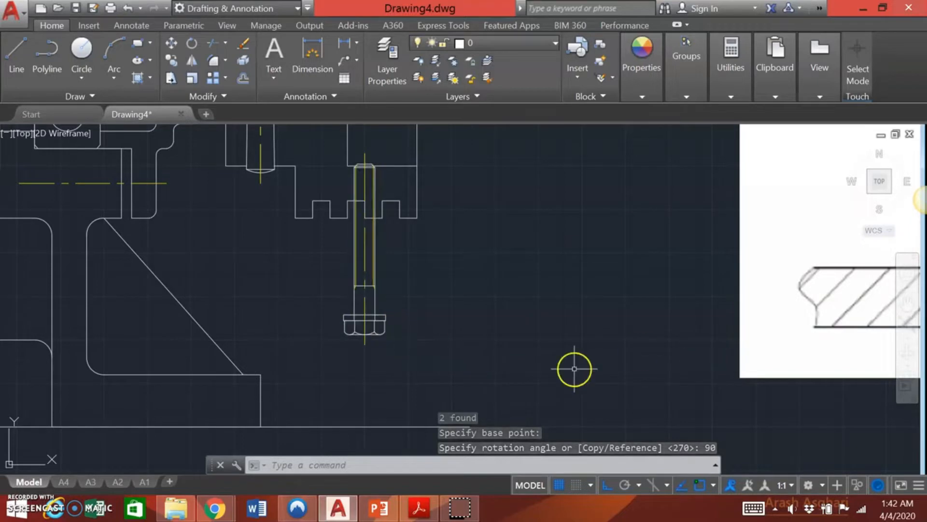
Move the bolt and washer from the washer's upper midpoint to the lower outer corner of the right housing foot
click(466, 365)
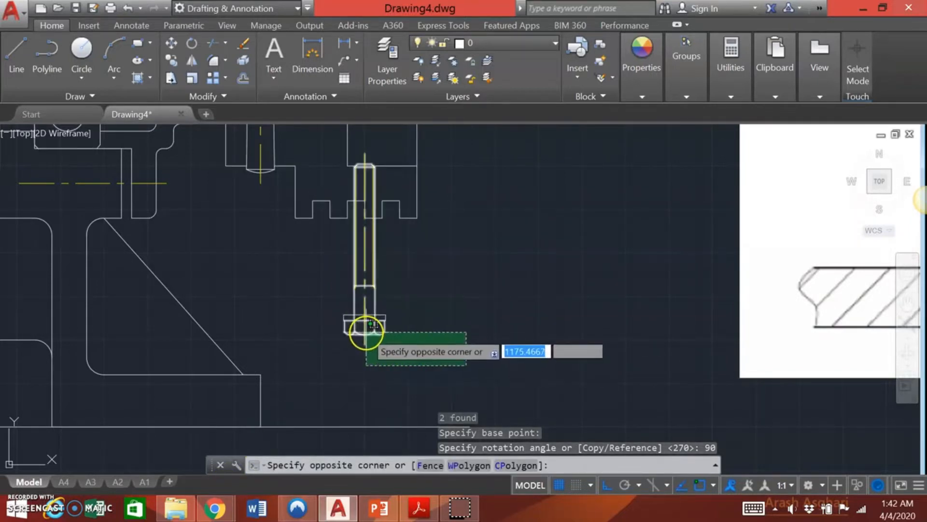
click(341, 299)
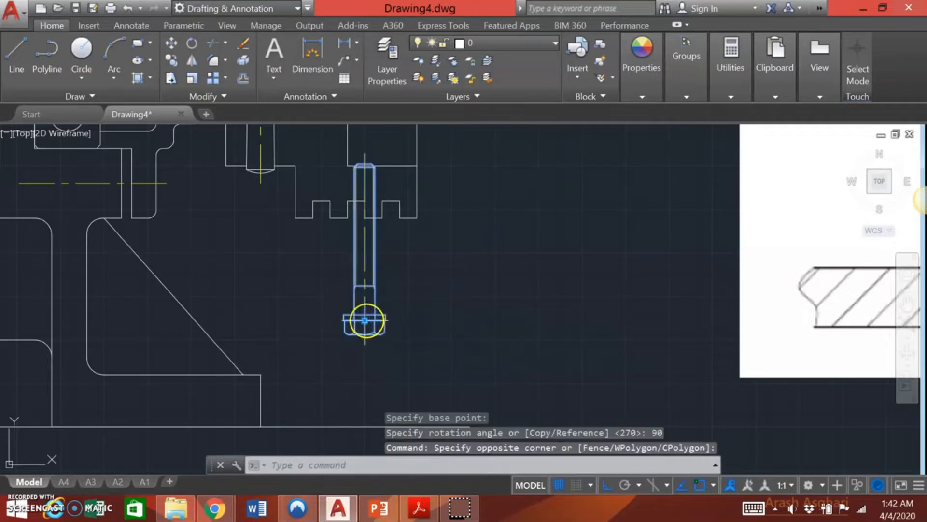
click(170, 42)
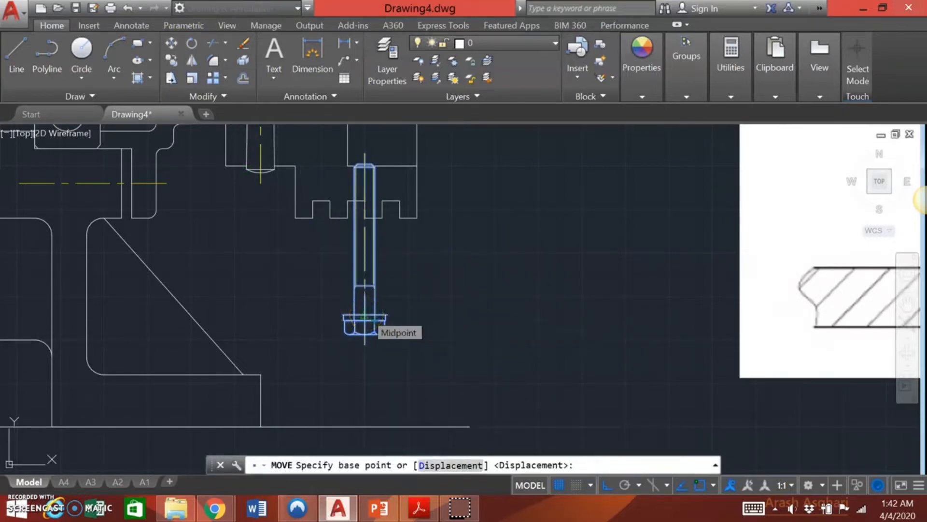
click(365, 318)
click(259, 428)
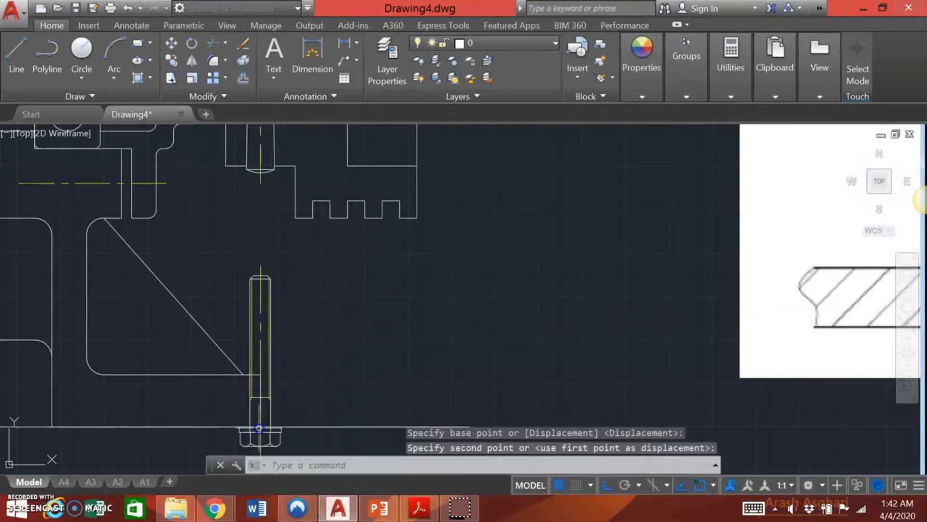
Move the bolt and washer straight down by 17 so the washer seats against the base plate's lower edge
click(343, 381)
middle_drag(343, 380, 338, 277)
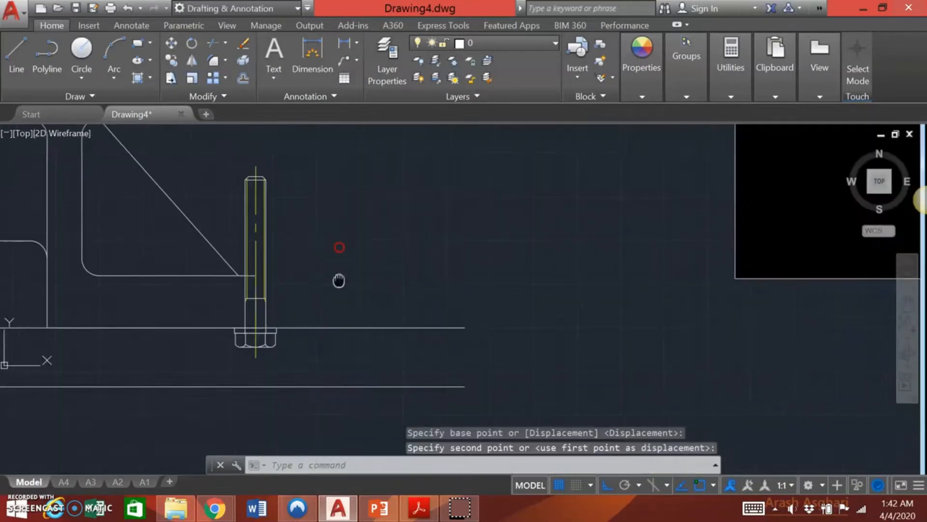
click(312, 361)
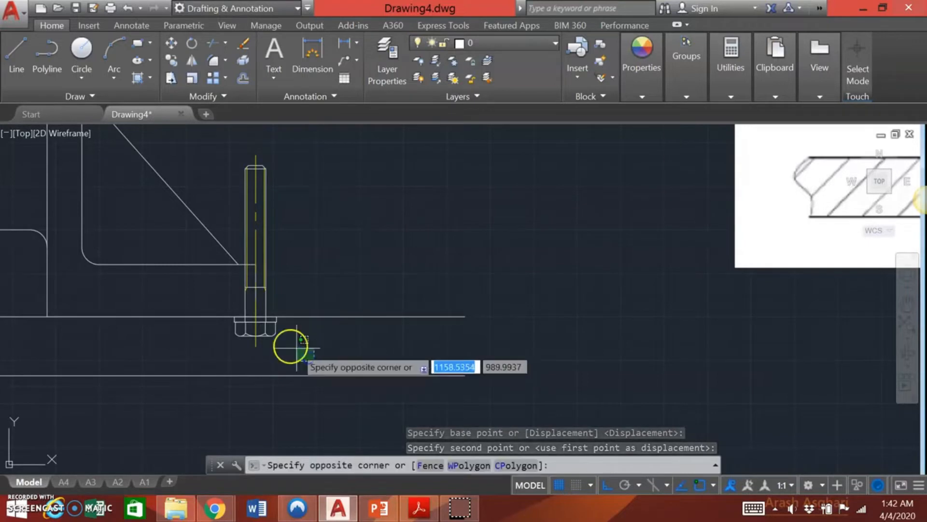
click(348, 239)
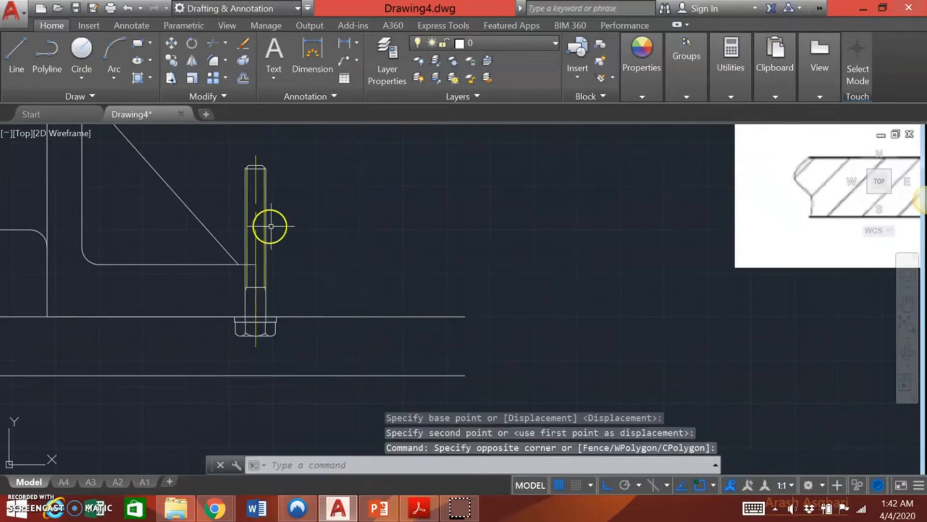
click(233, 219)
click(289, 357)
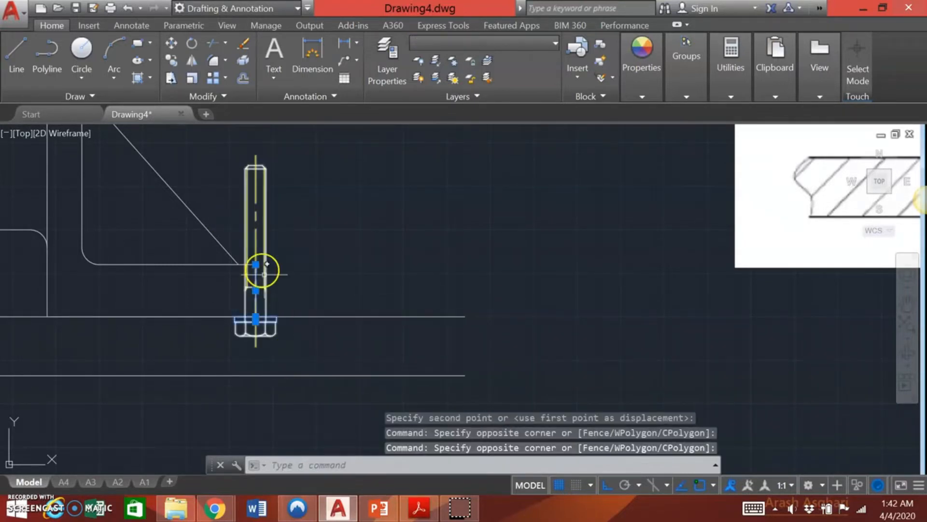
click(223, 154)
click(298, 343)
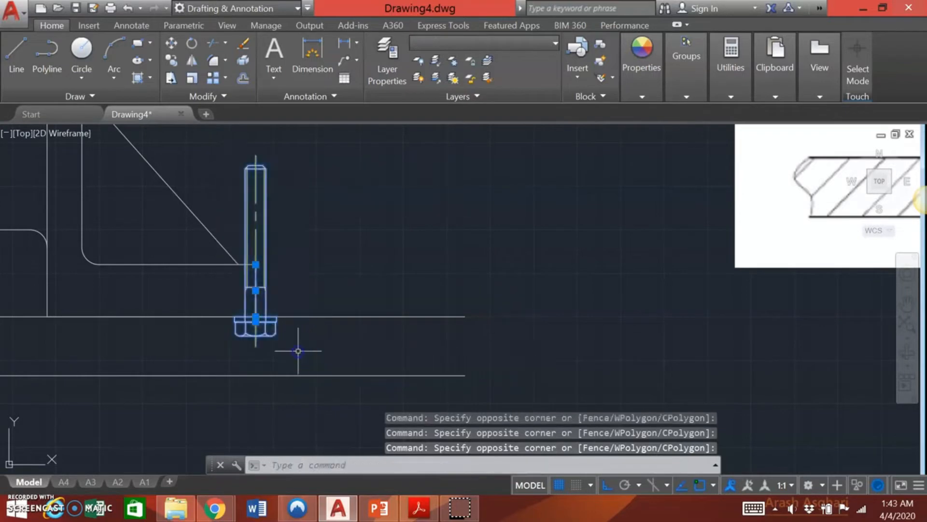
click(172, 44)
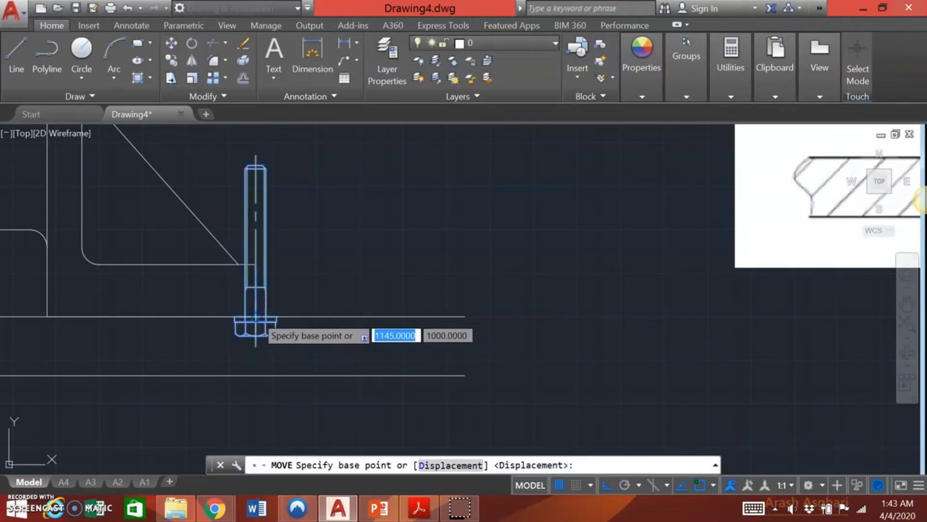
click(256, 318)
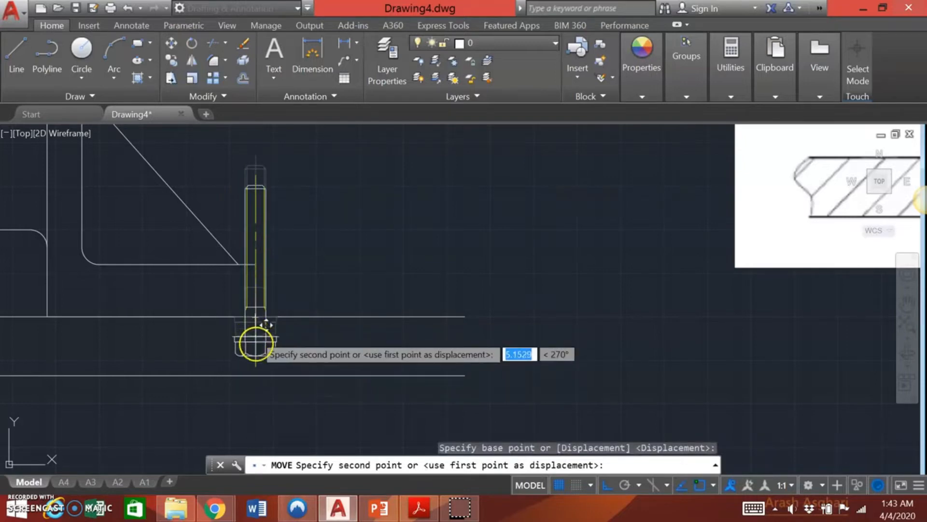
text(1)
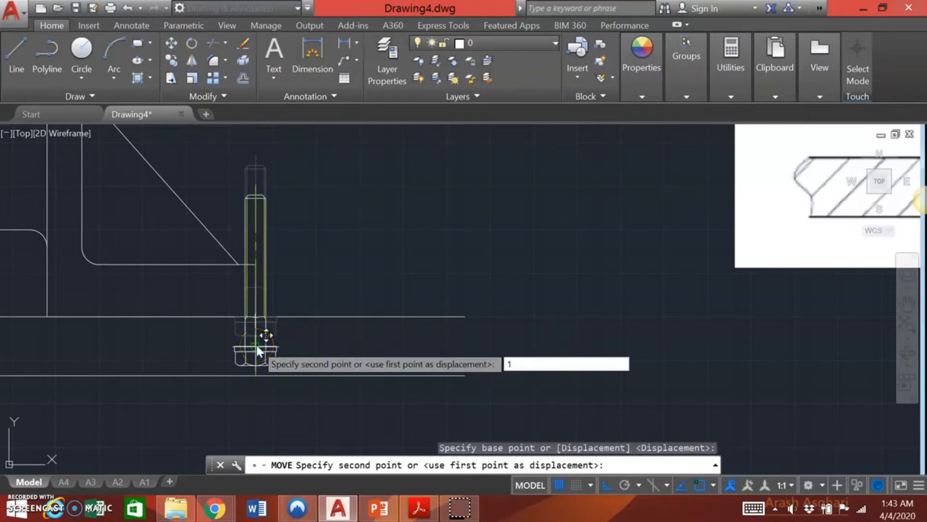
text(7)
key(Return)
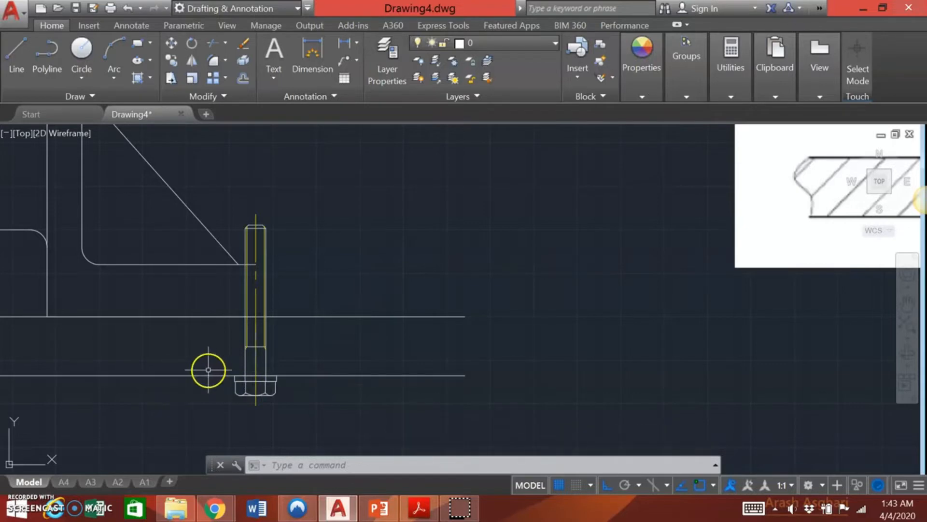
click(276, 397)
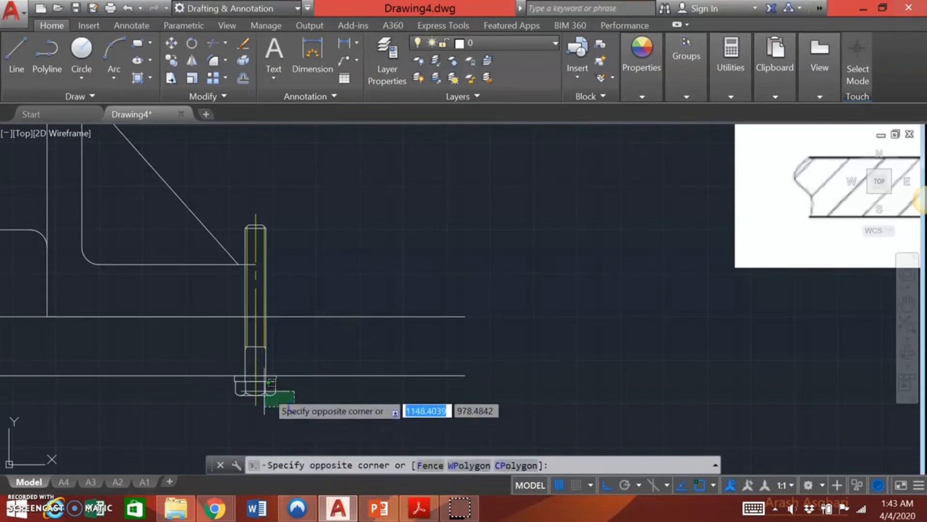
click(257, 383)
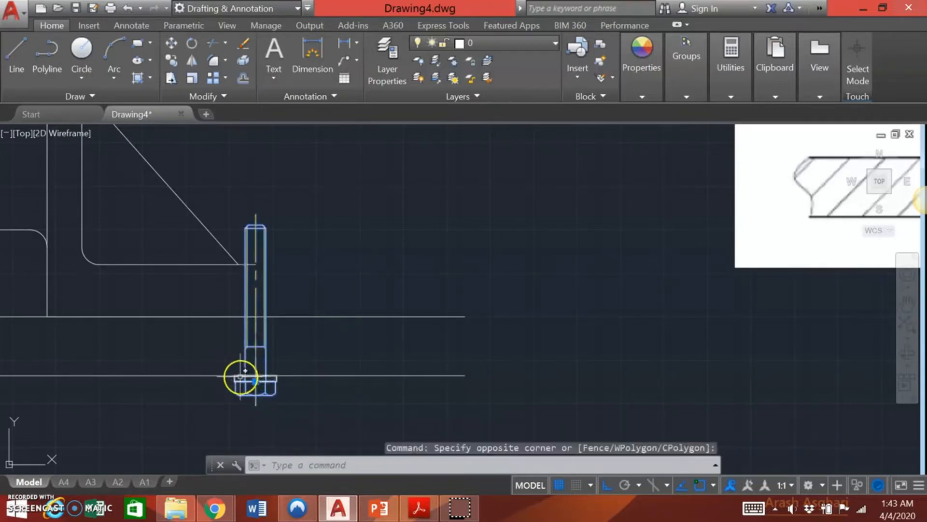
click(173, 41)
click(255, 375)
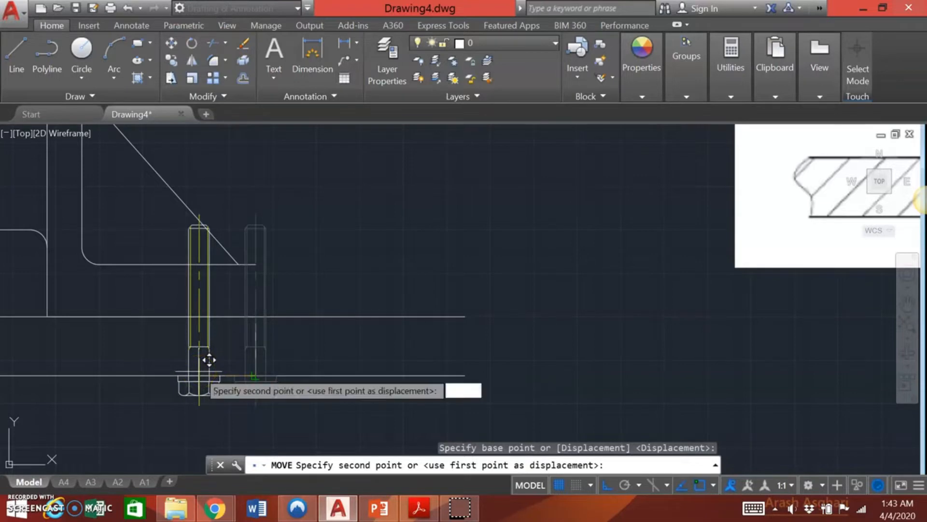
text(20)
key(Return)
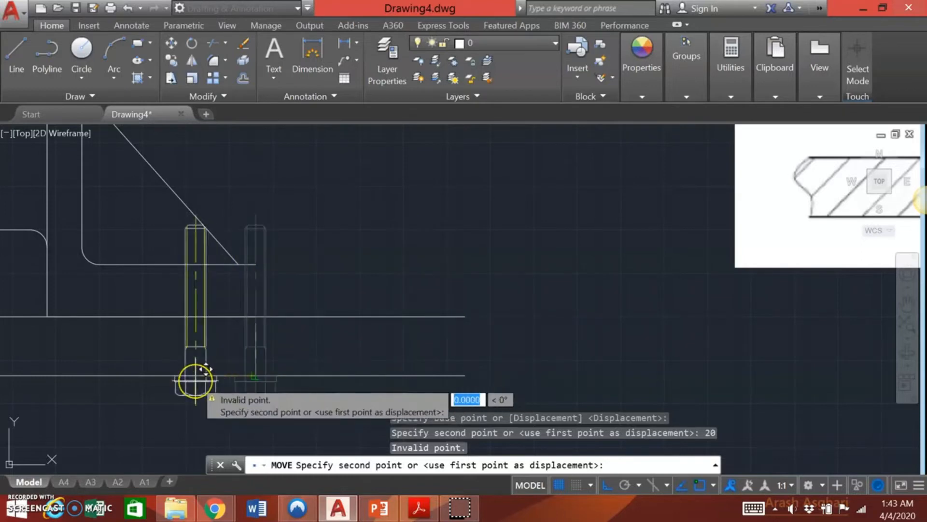
text(20)
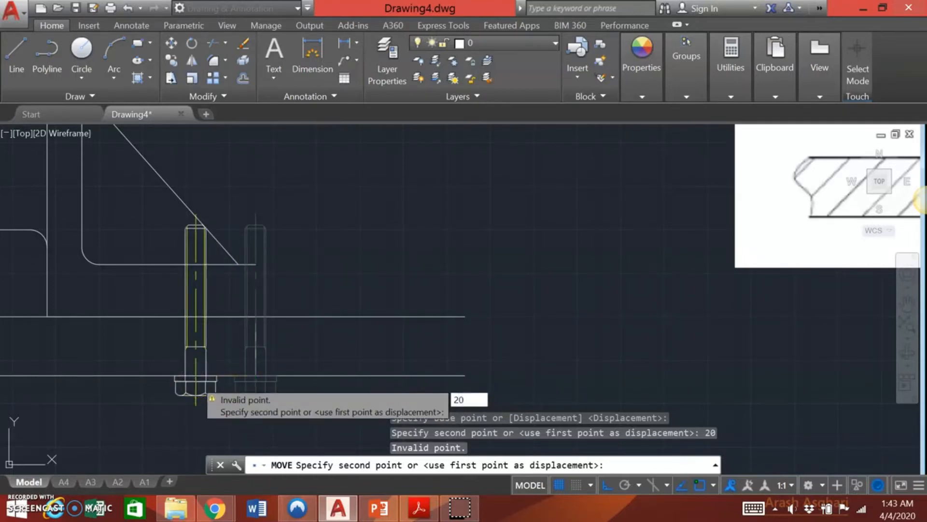
key(Return)
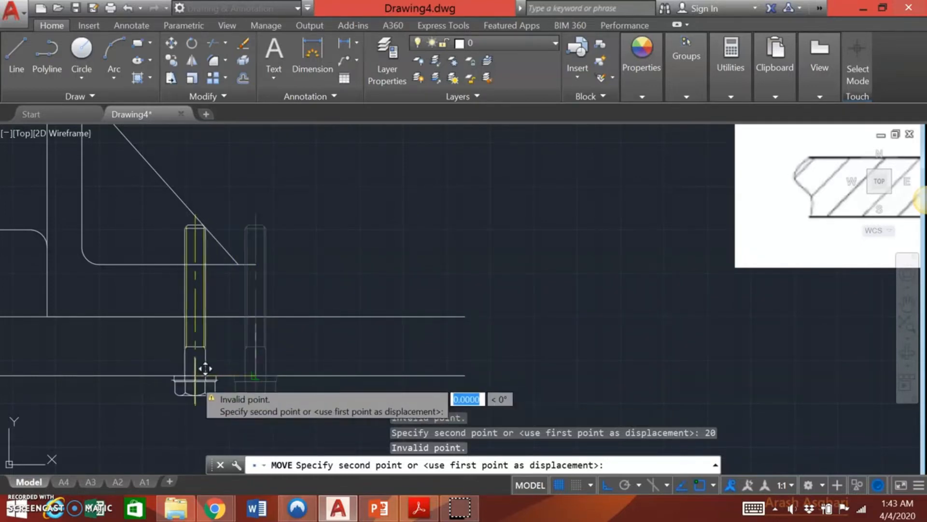
key(Escape)
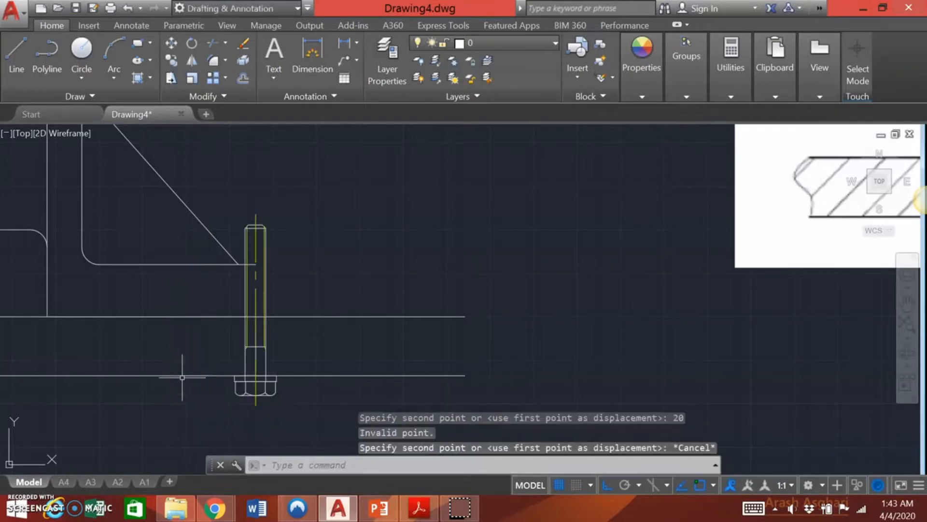
Try to move the bolt and washer horizontally inward by 20 from the washer's upper midpoint
click(304, 410)
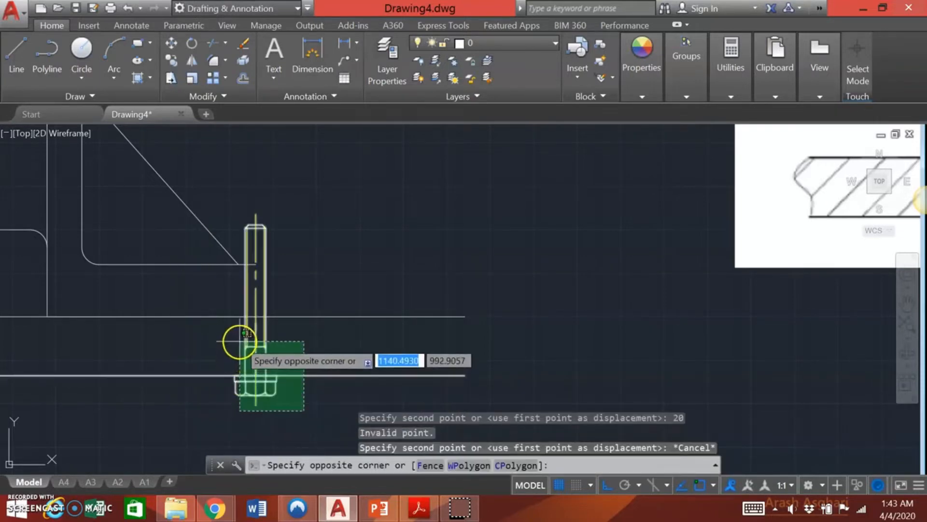
click(239, 340)
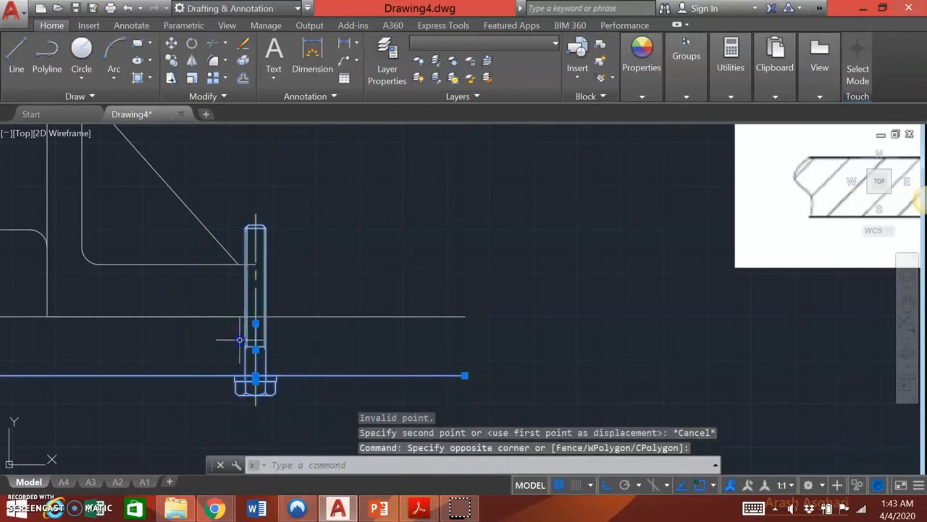
shift+click(210, 375)
click(301, 402)
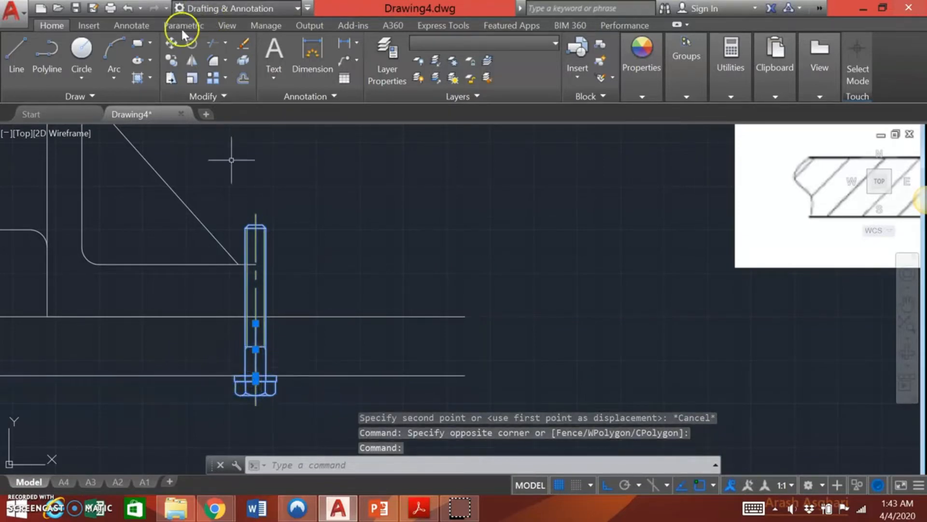
click(172, 43)
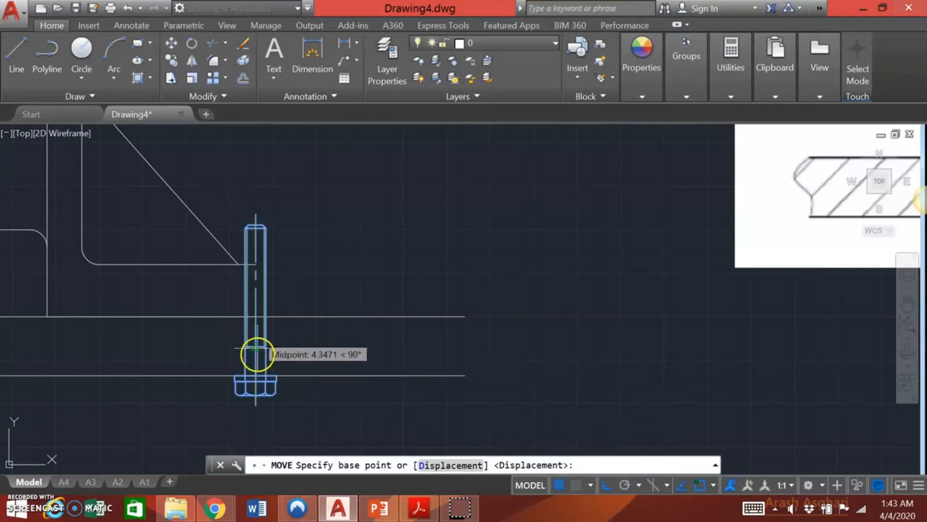
click(255, 376)
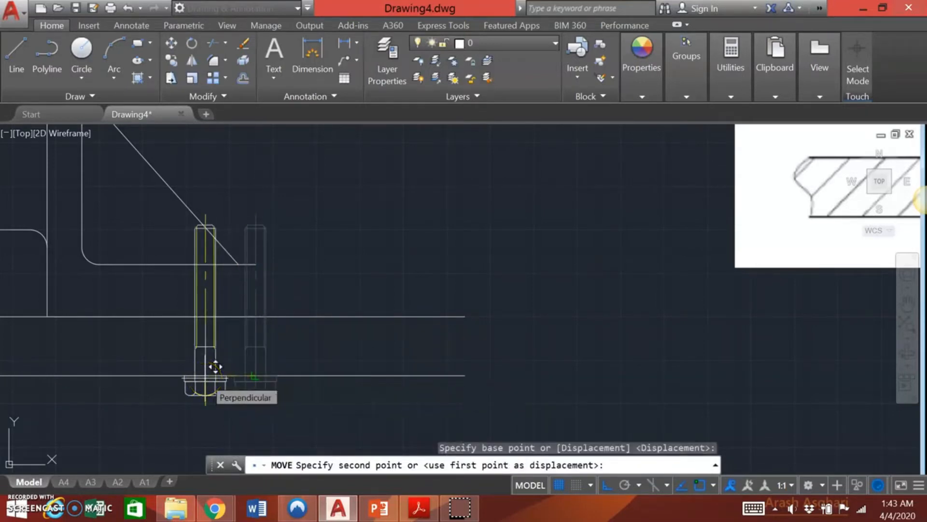
text(29)
key(BackSpace)
text(0)
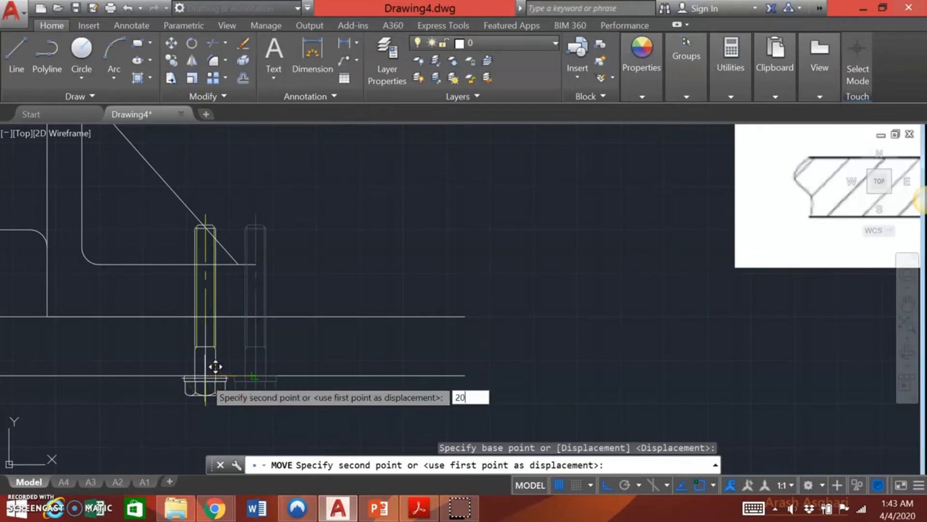
key(Return)
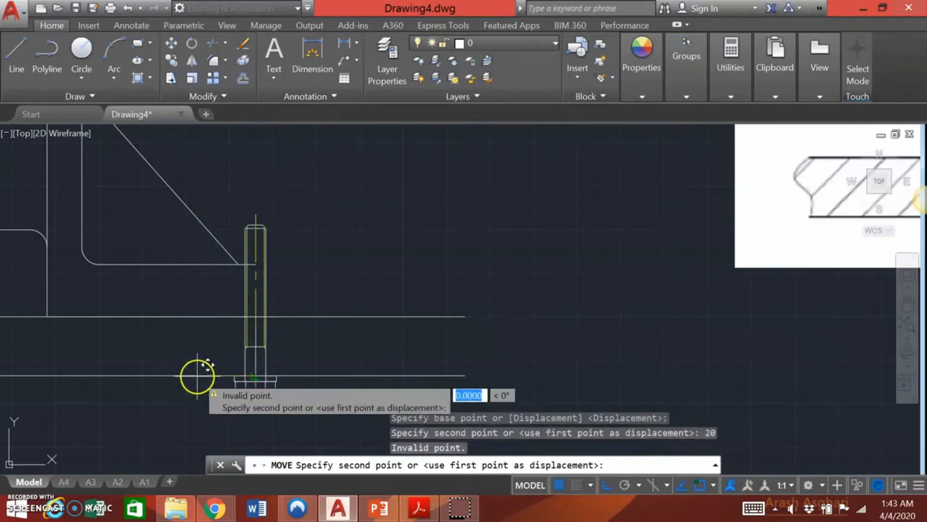
text(20)
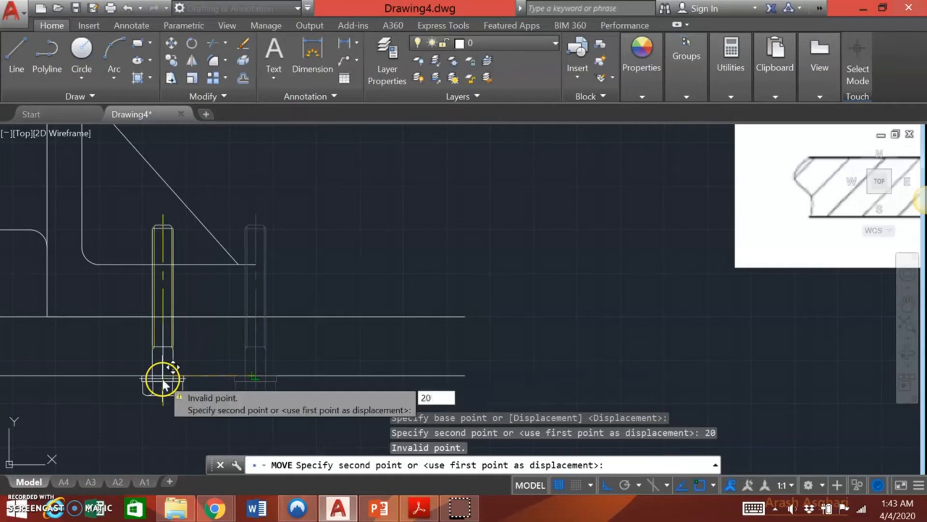
key(Return)
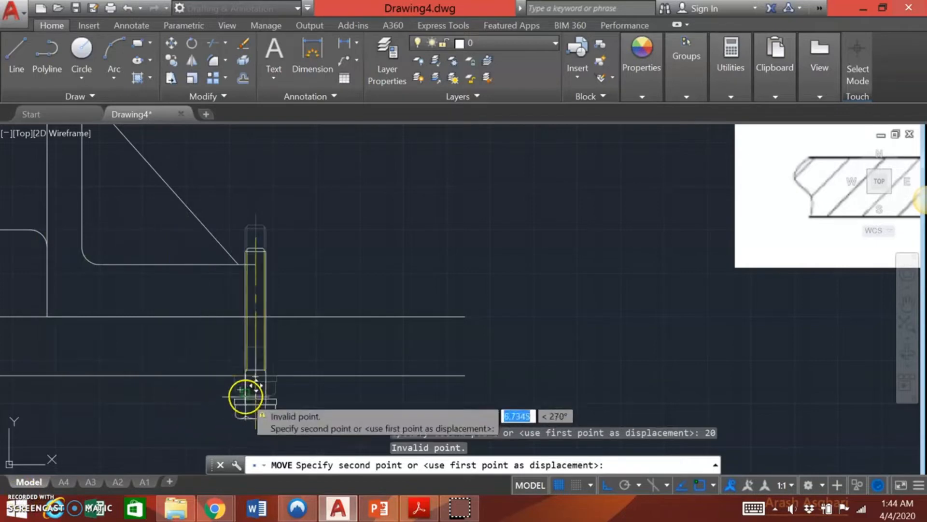
key(Escape)
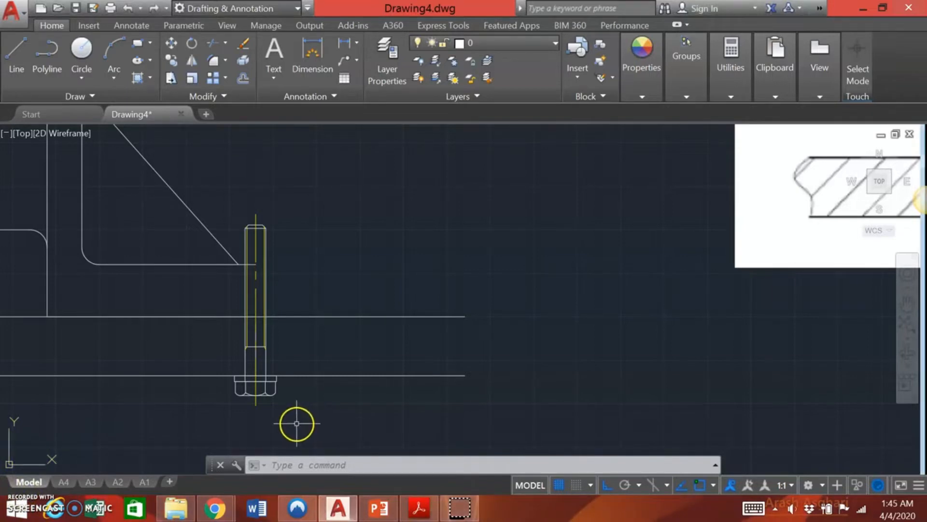
Move the bolt and washer 20 horizontally inward from the foot's outer end, using the washer's upper midpoint as base point
click(267, 402)
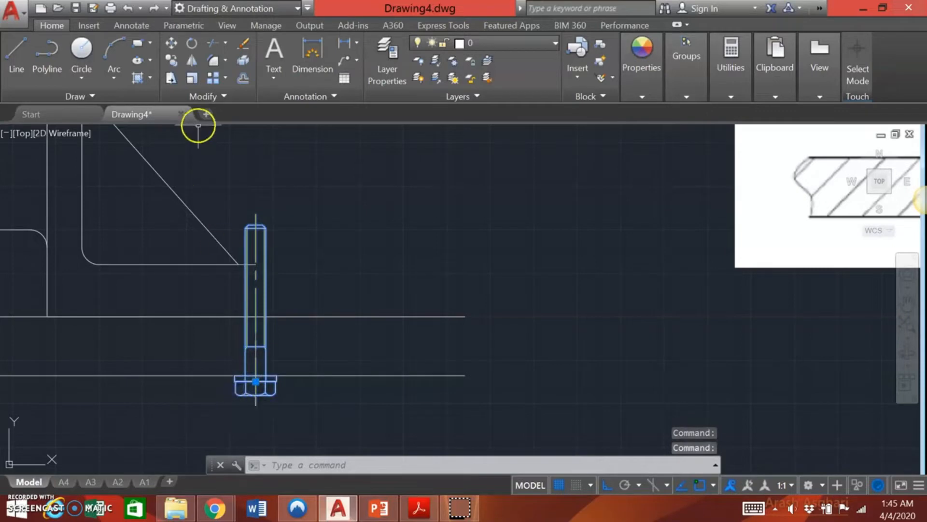
click(172, 48)
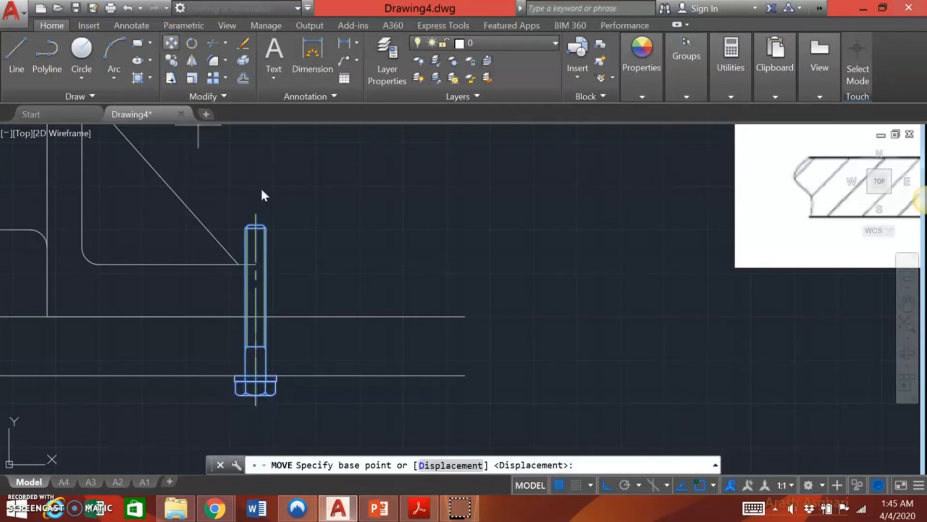
click(255, 376)
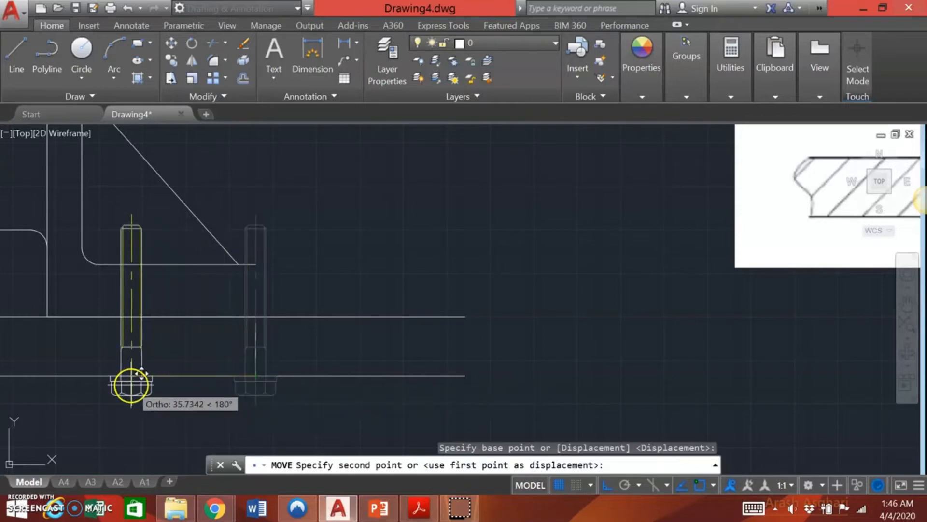
text(20)
key(Return)
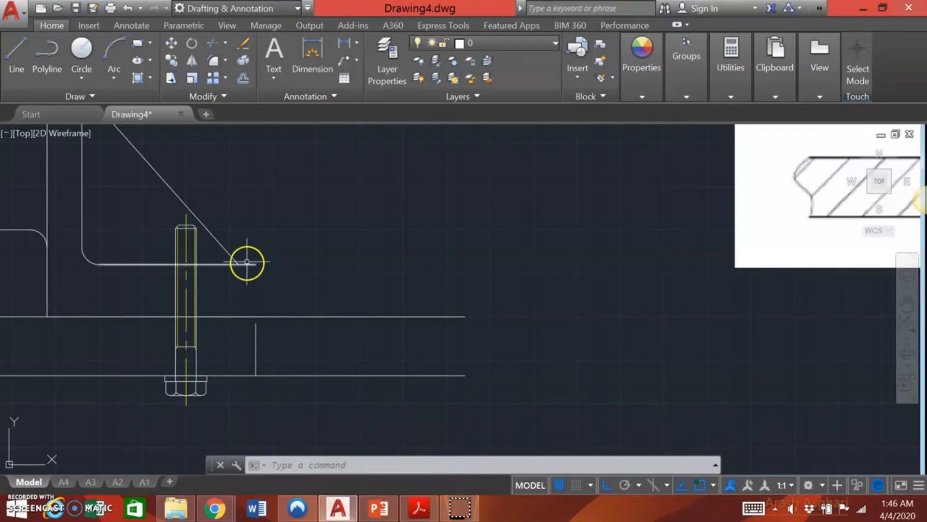
scroll(279, 305, down, 4)
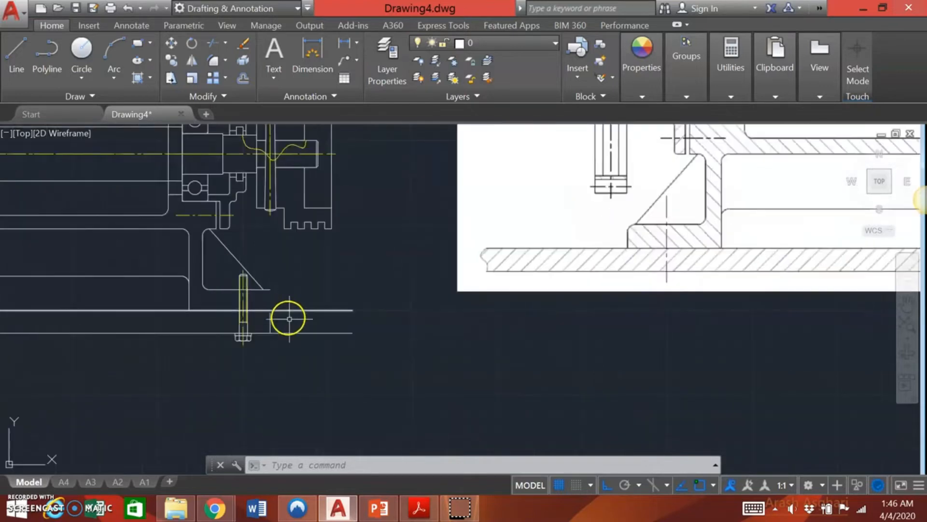
mouse_move(350, 386)
middle_down()
mouse_move(389, 395)
mouse_move(556, 356)
mouse_move(526, 361)
mouse_move(501, 393)
middle_up()
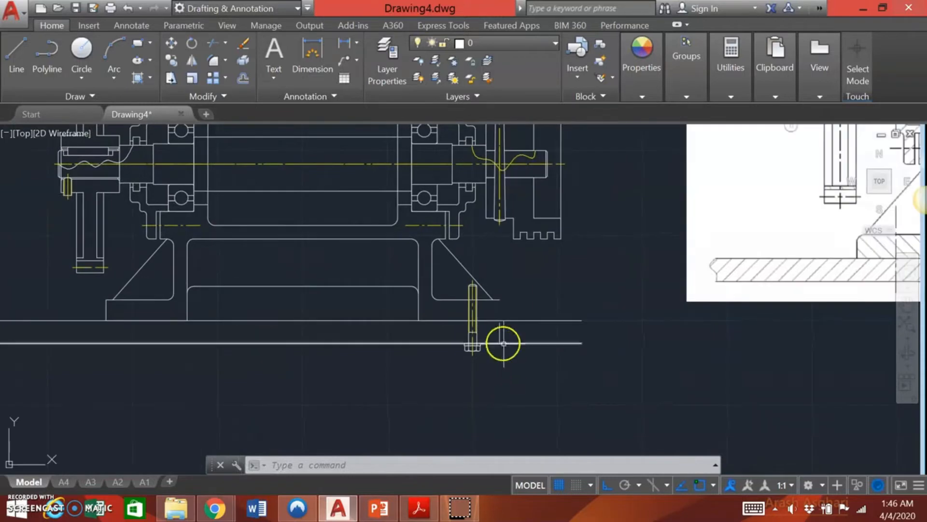
scroll(500, 338, up, 2)
scroll(499, 337, up, 2)
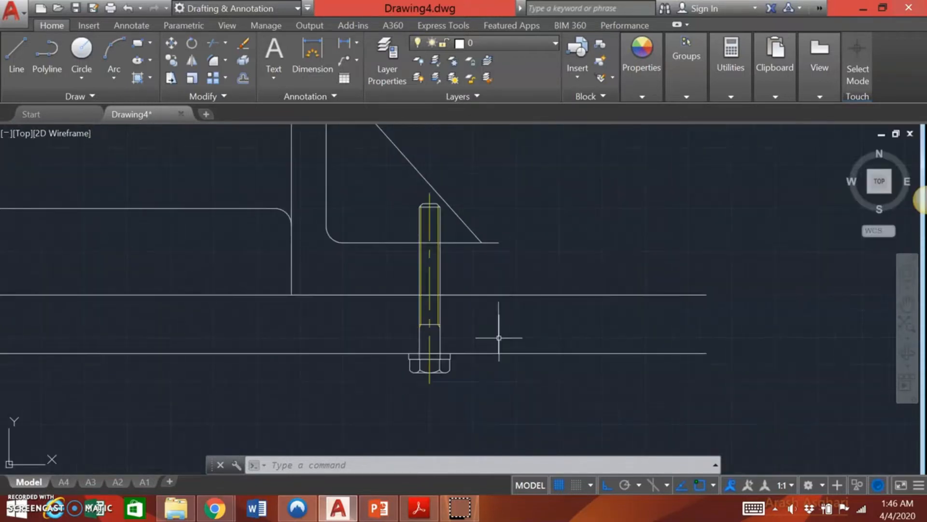
click(223, 79)
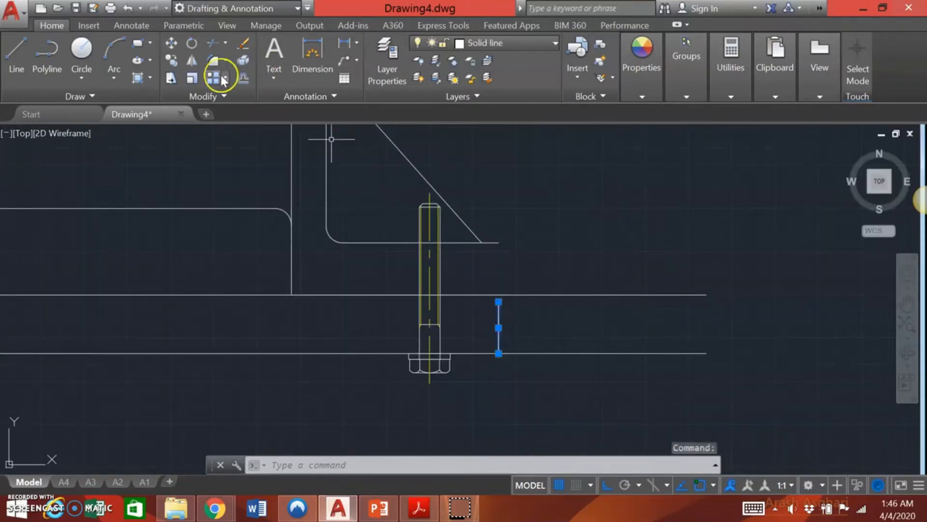
click(169, 48)
click(499, 328)
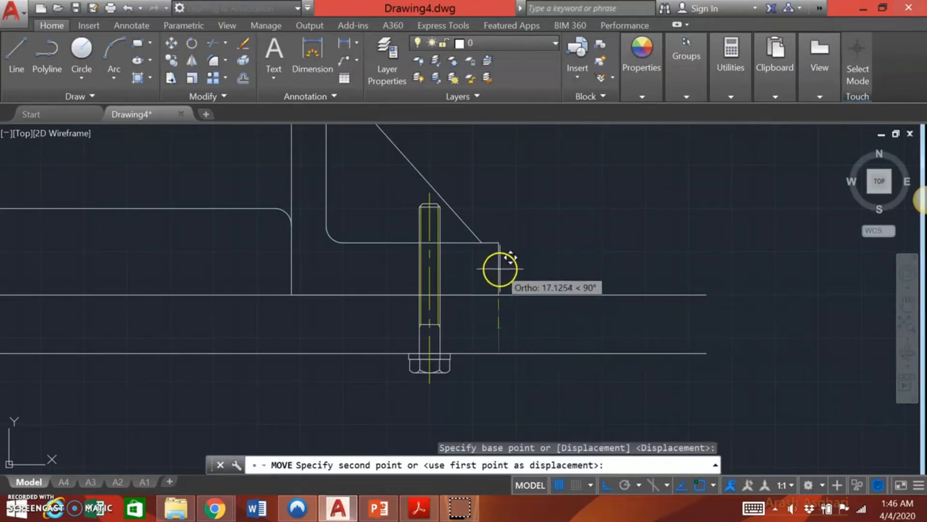
key(Escape)
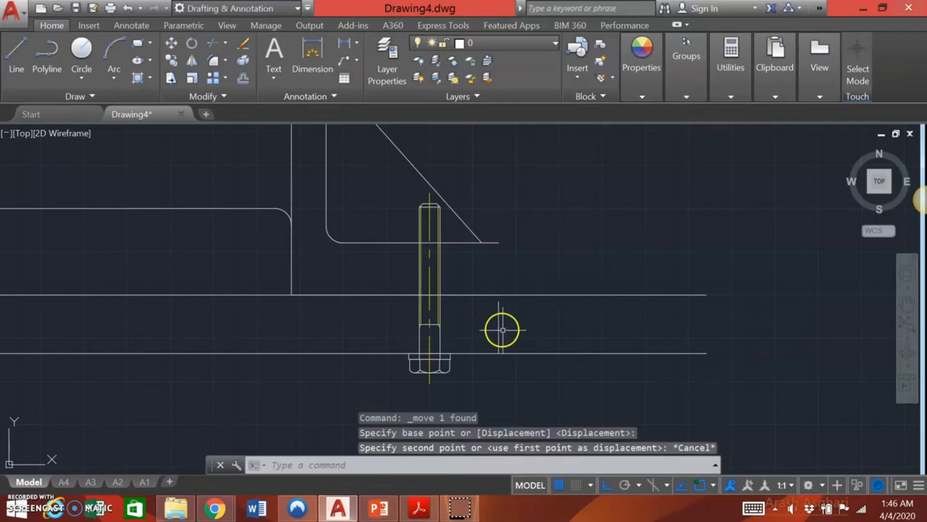
Move the stray short vertical line from its upper endpoint to the outer end of the foot's top edge to close the foot
click(500, 302)
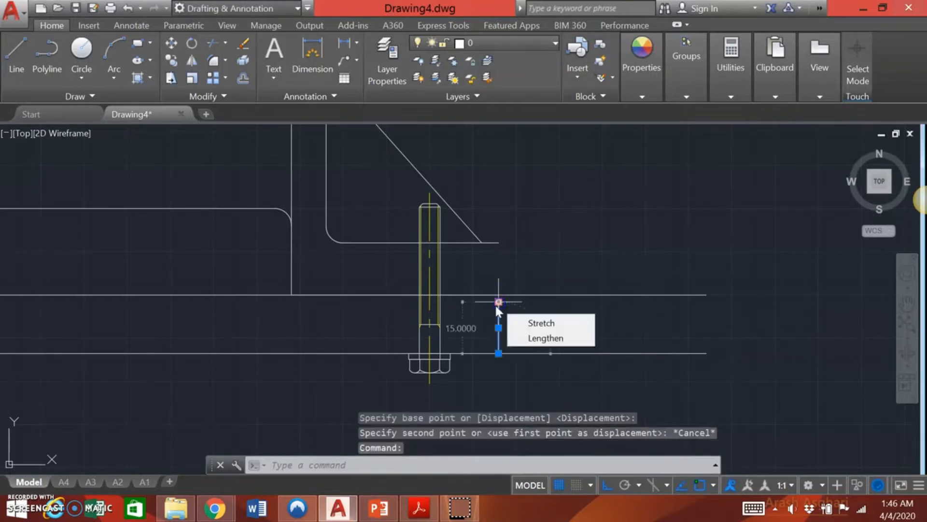
click(170, 44)
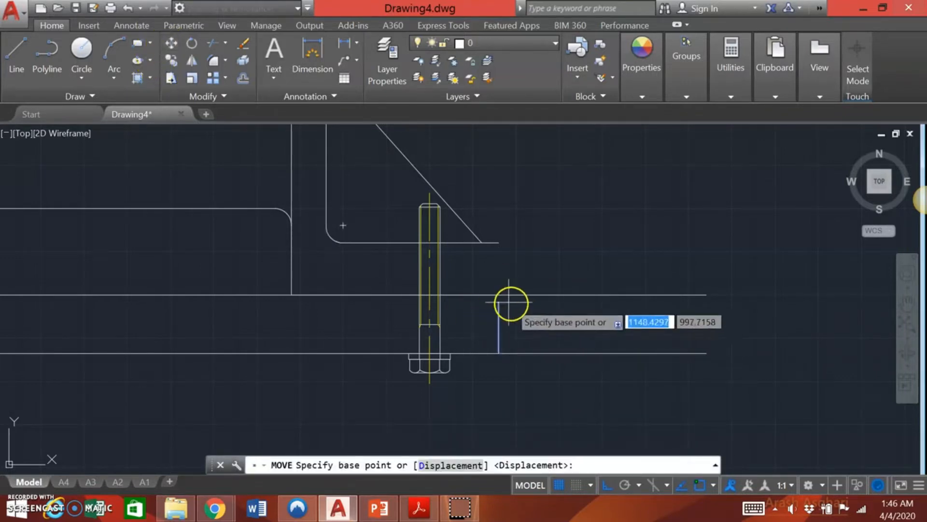
click(498, 302)
click(499, 247)
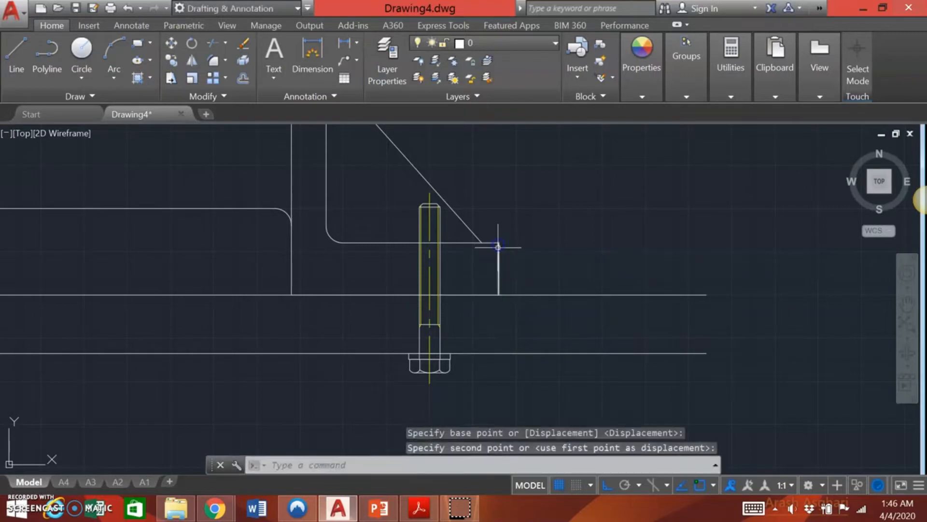
key(Return)
click(518, 344)
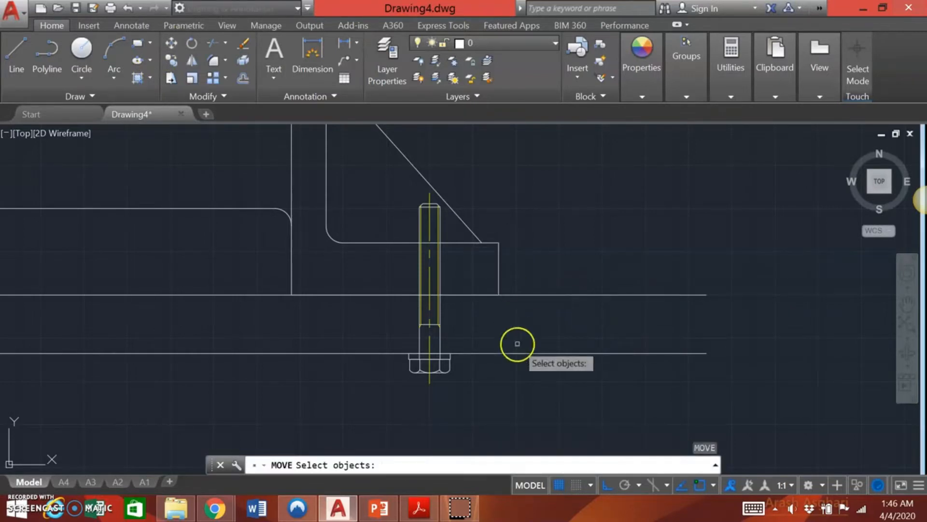
key(Escape)
click(868, 314)
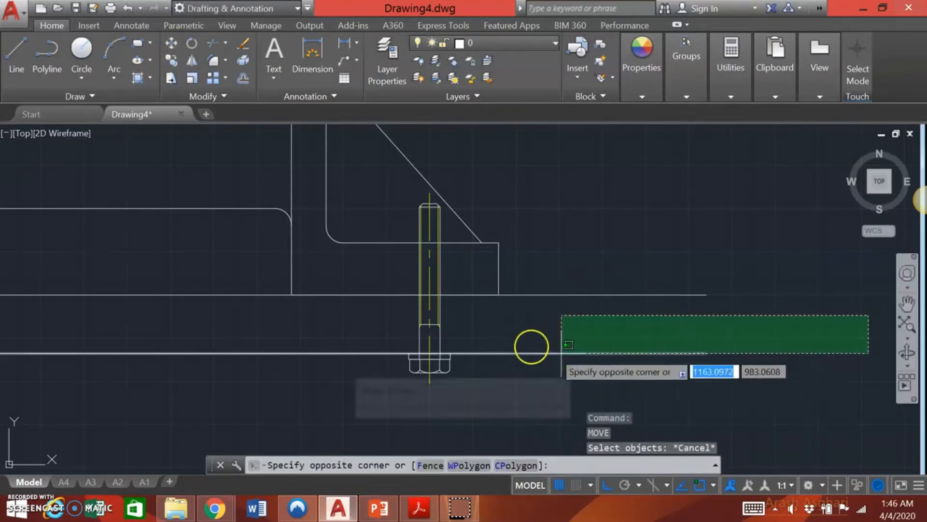
click(583, 260)
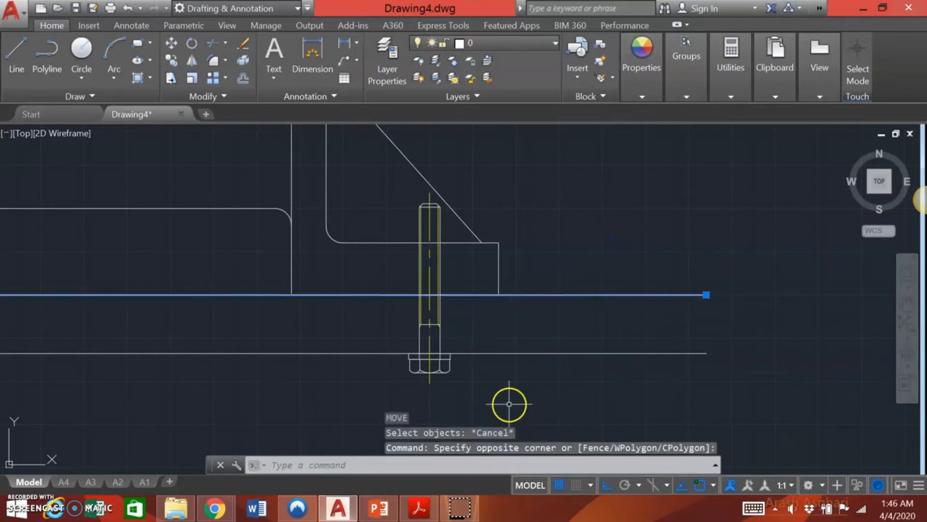
key(Escape)
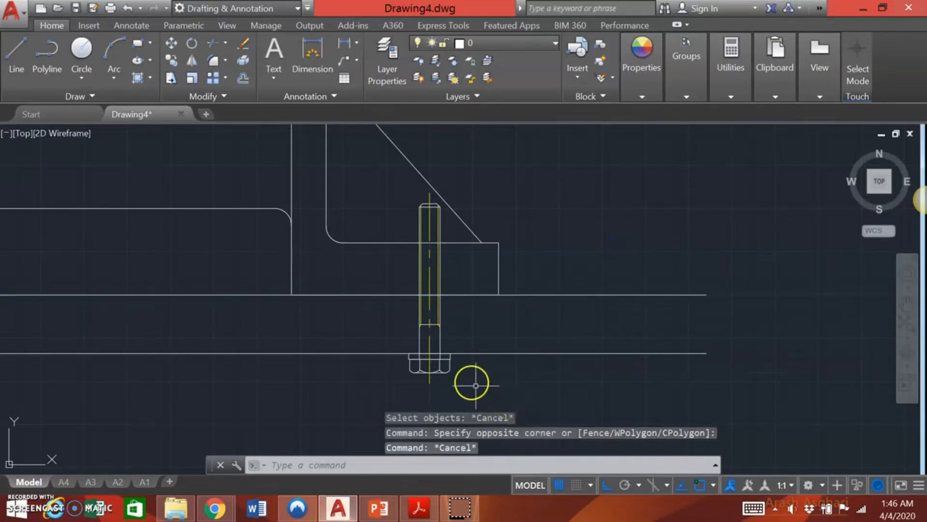
click(450, 357)
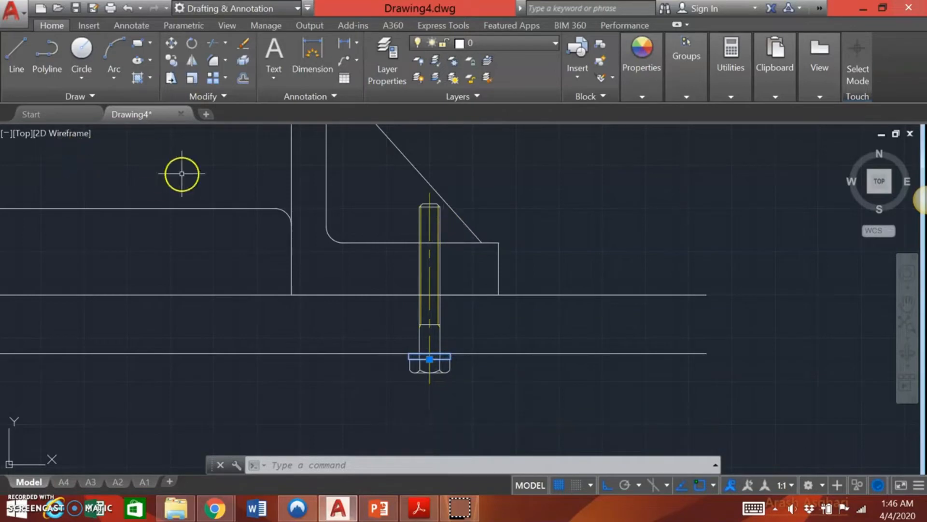
click(174, 61)
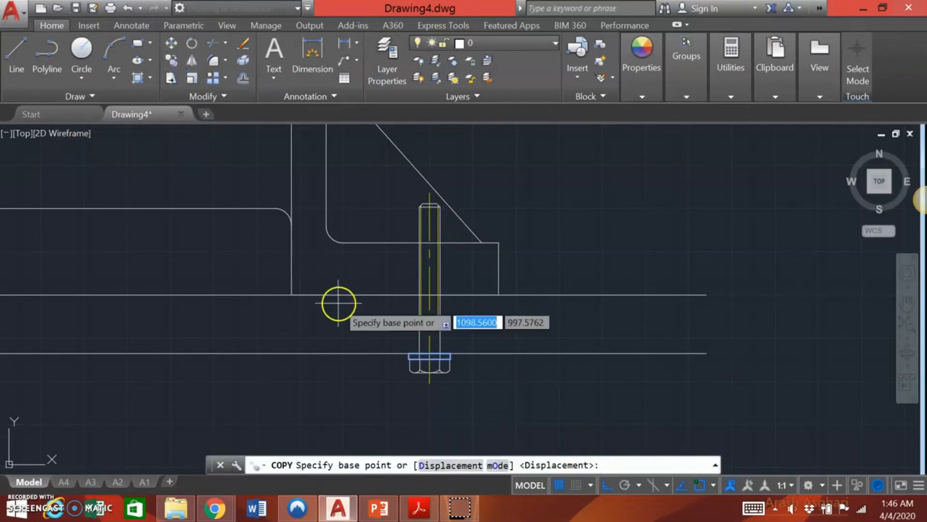
click(428, 354)
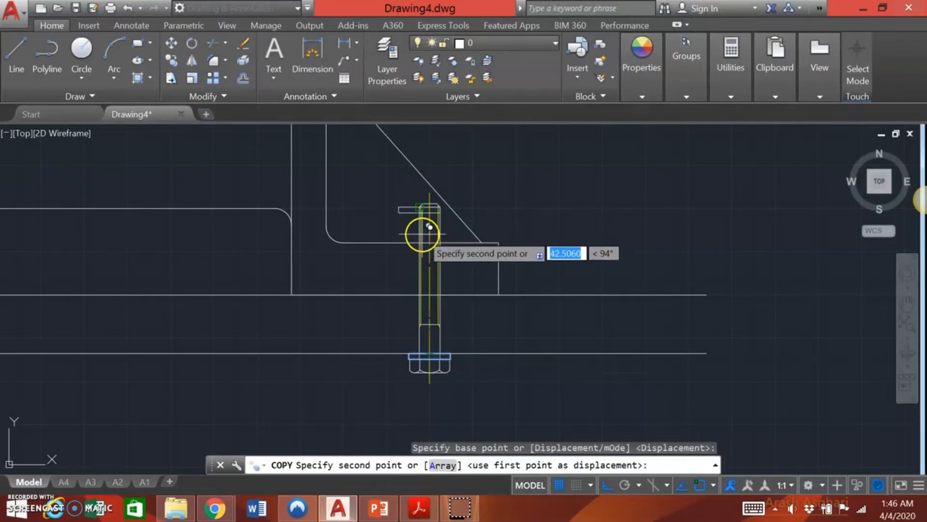
key(Escape)
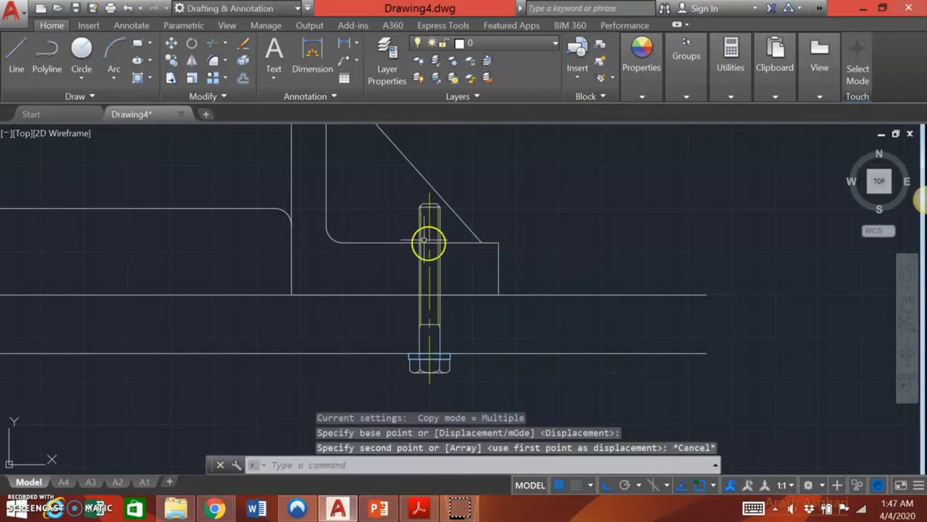
Copy the washer from its lower midpoint onto the foot's top edge, centred on the bolt's centreline
click(451, 358)
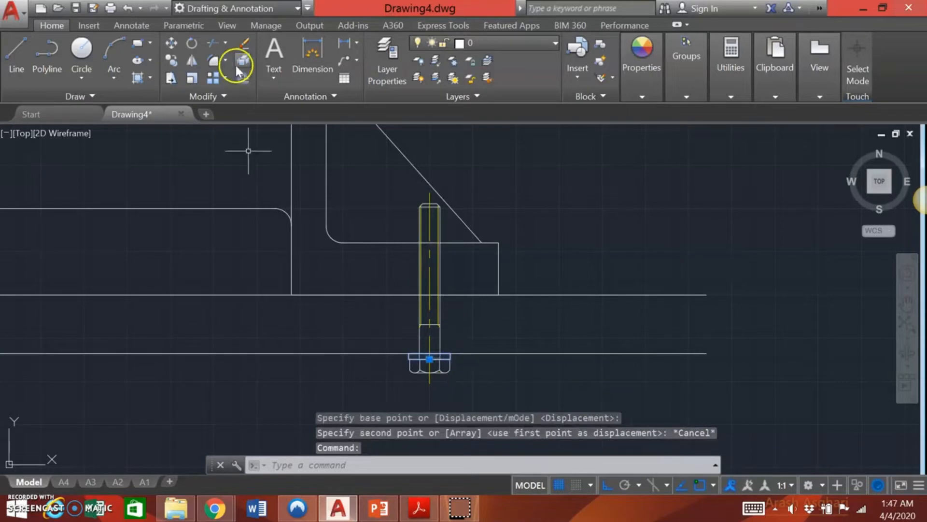
click(174, 57)
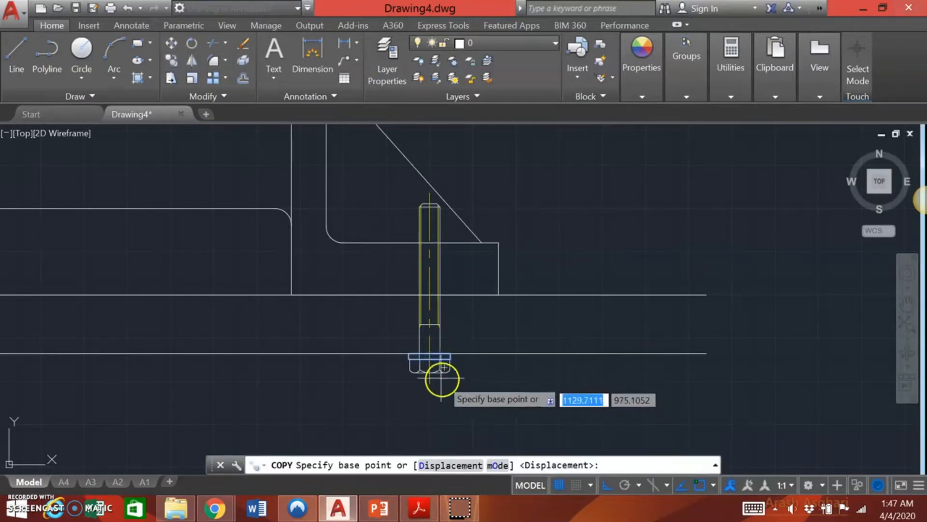
click(429, 357)
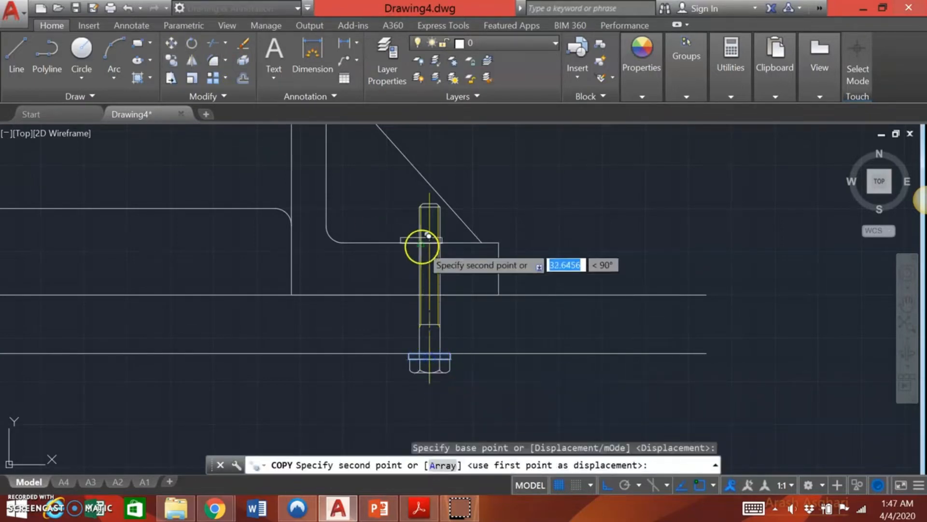
click(428, 242)
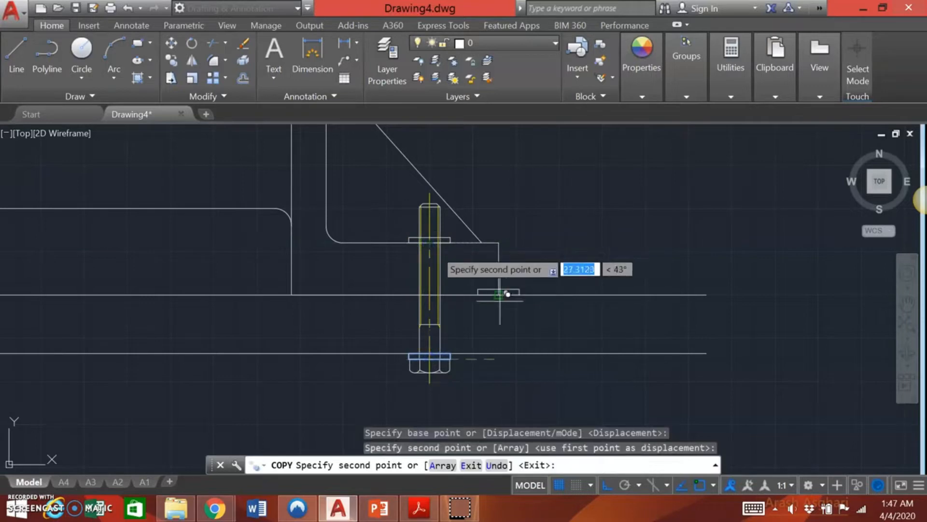
Insert the nut drawing P10 from the Bearing unit parts folder into the free area beside the foundation bolt
key(Escape)
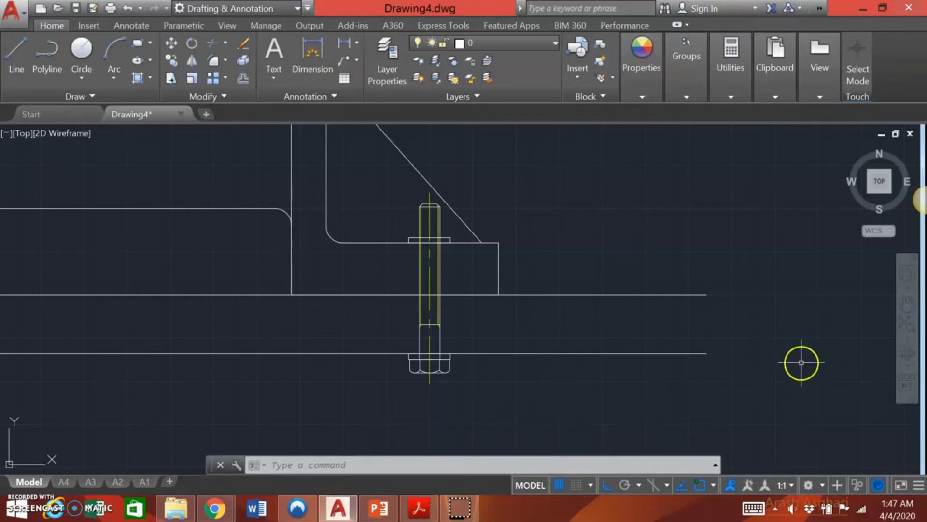
scroll(801, 363, down, 2)
mouse_move(798, 365)
middle_down()
mouse_move(352, 381)
mouse_move(127, 403)
middle_up()
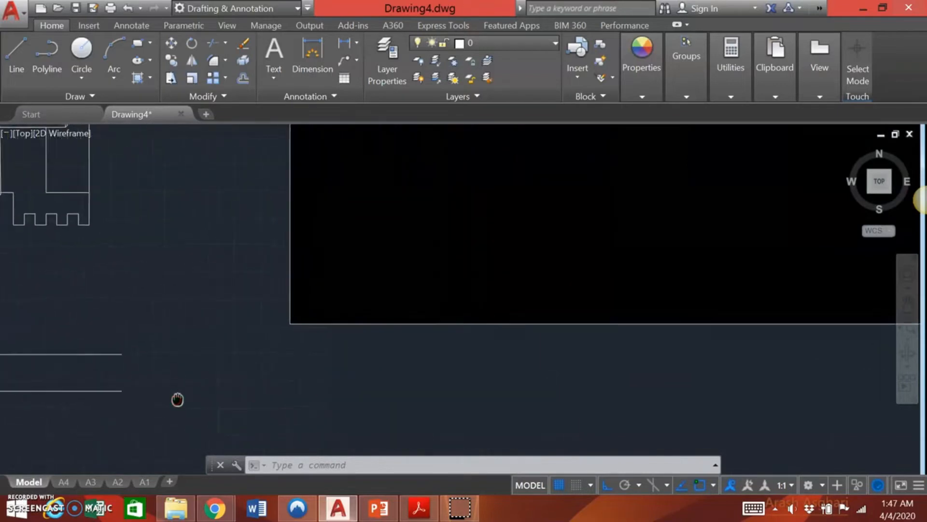
mouse_move(827, 339)
middle_down()
mouse_move(472, 385)
mouse_move(381, 382)
middle_up()
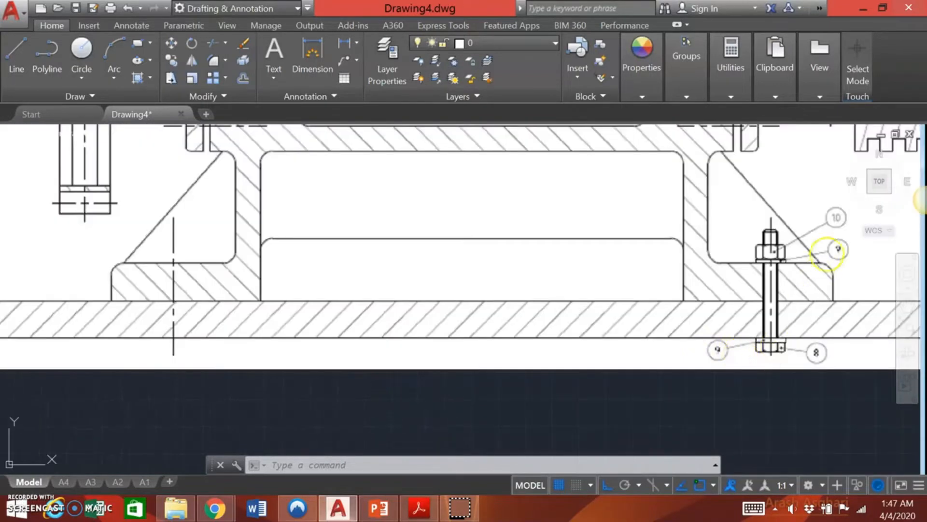
scroll(384, 405, down, 2)
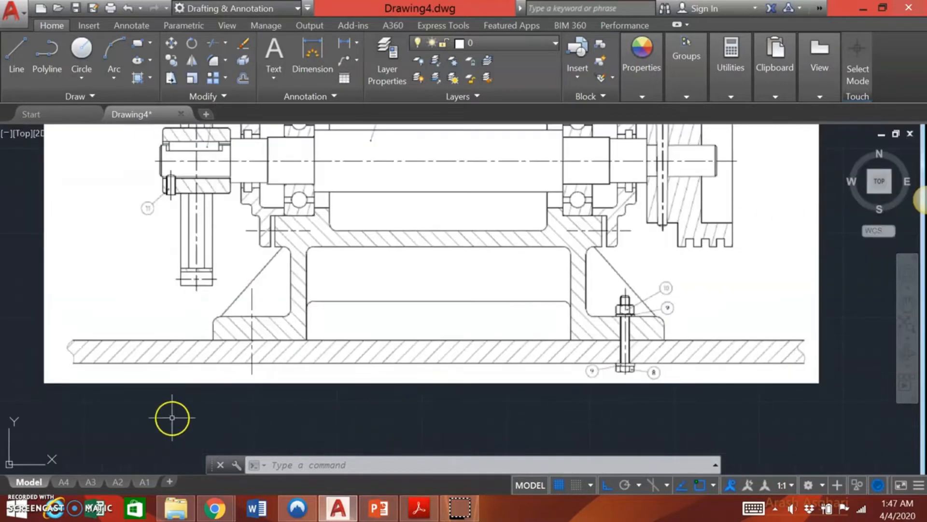
middle_drag(158, 417, 651, 418)
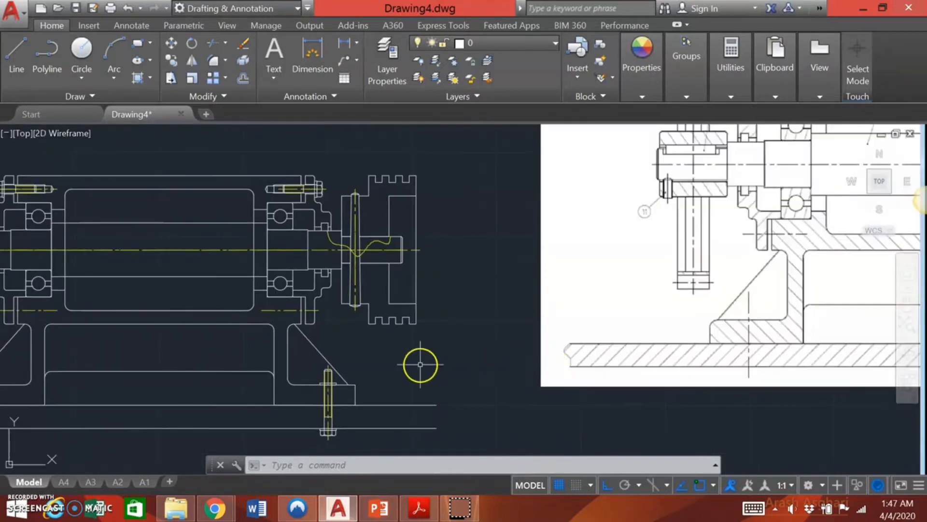
text(t)
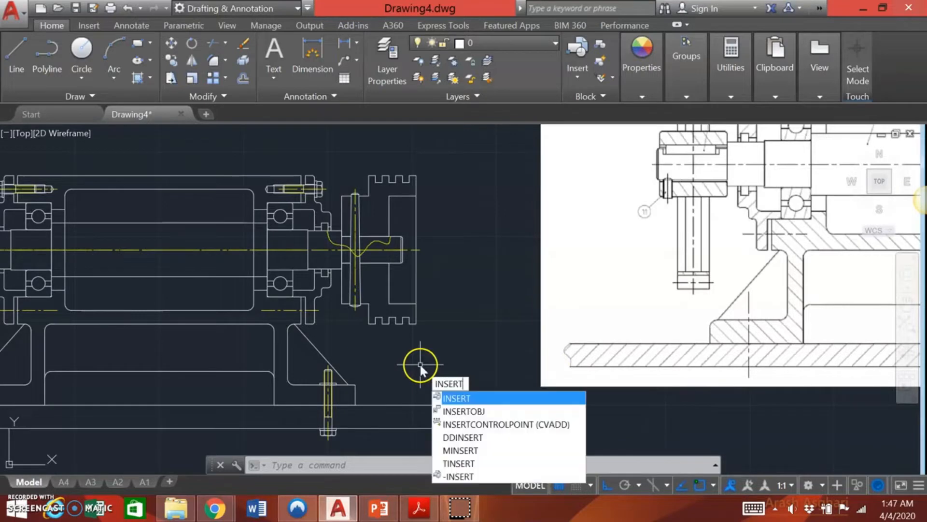
key(Return)
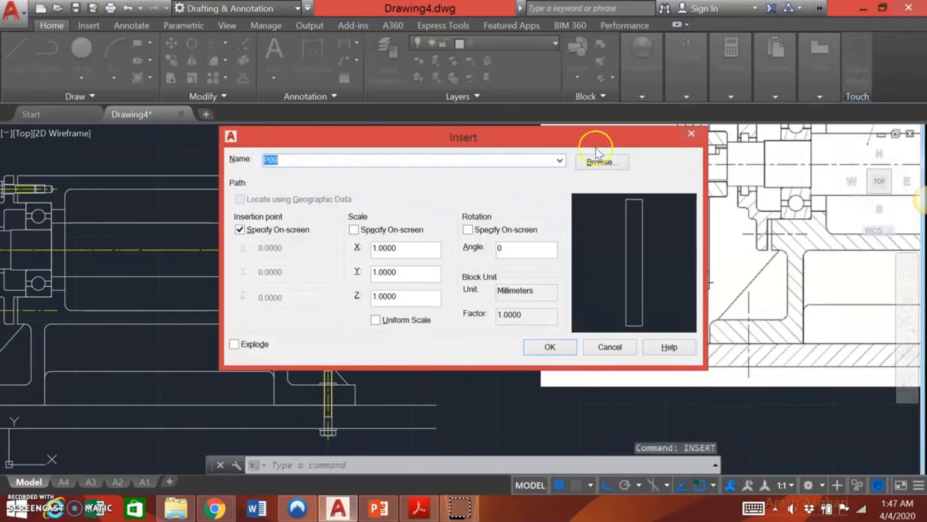
click(599, 163)
click(372, 255)
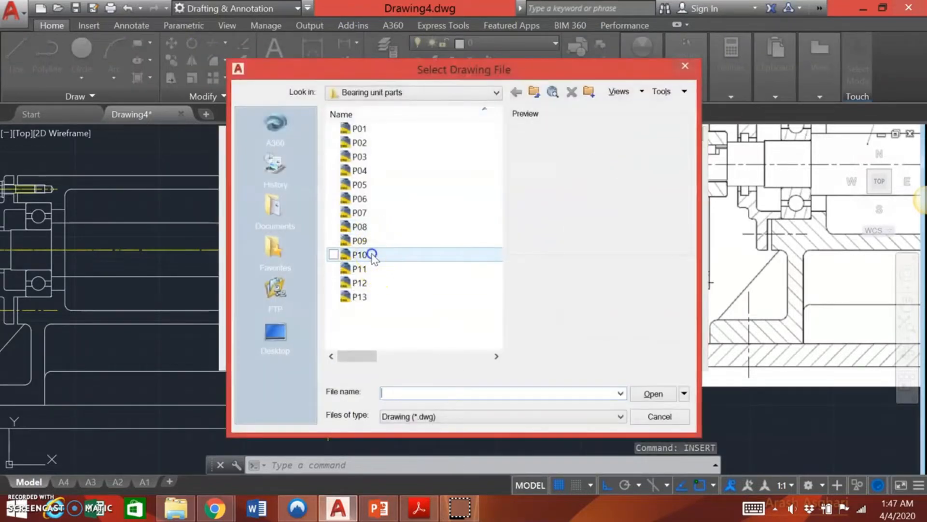
click(656, 394)
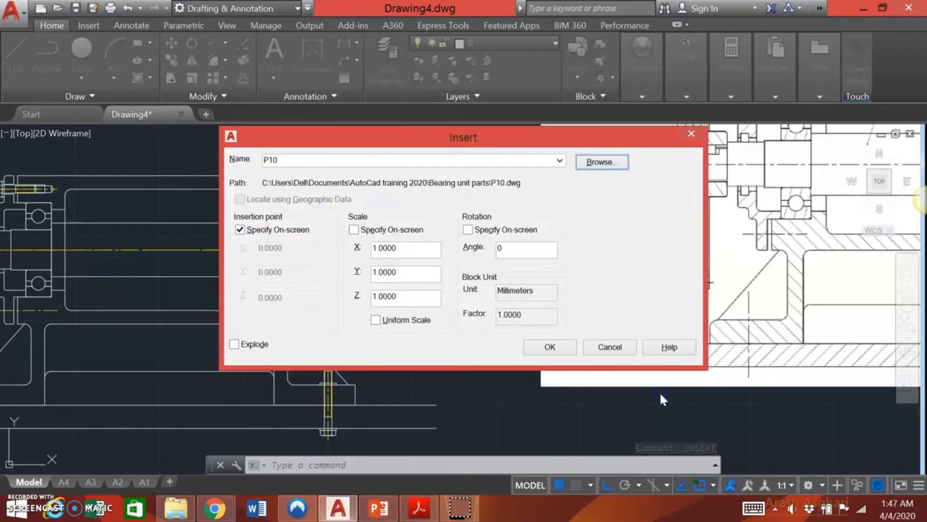
click(553, 355)
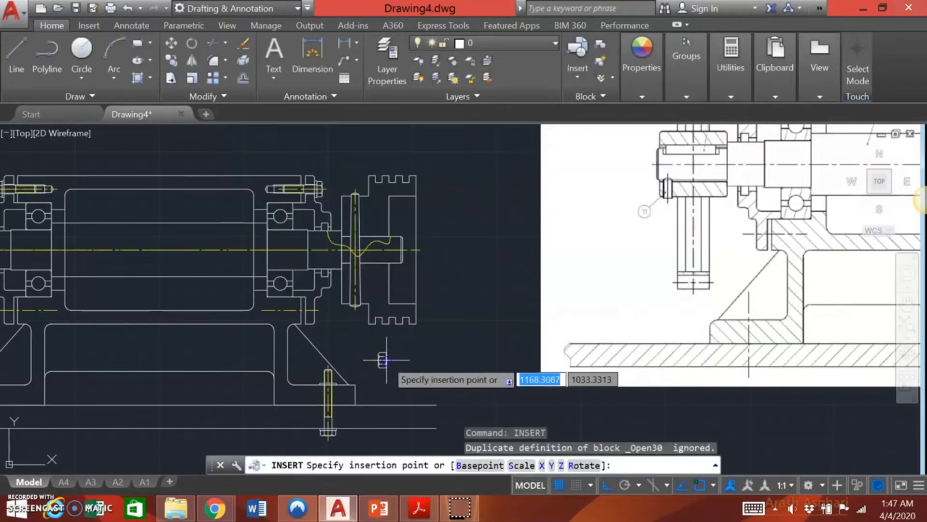
click(386, 360)
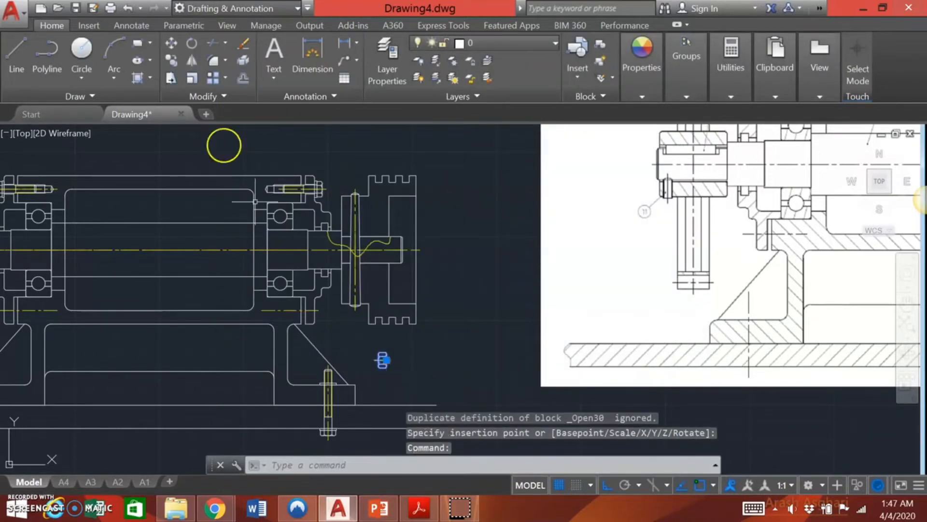
Rotate the inserted nut by 90 degrees about a point on its centreline
click(193, 44)
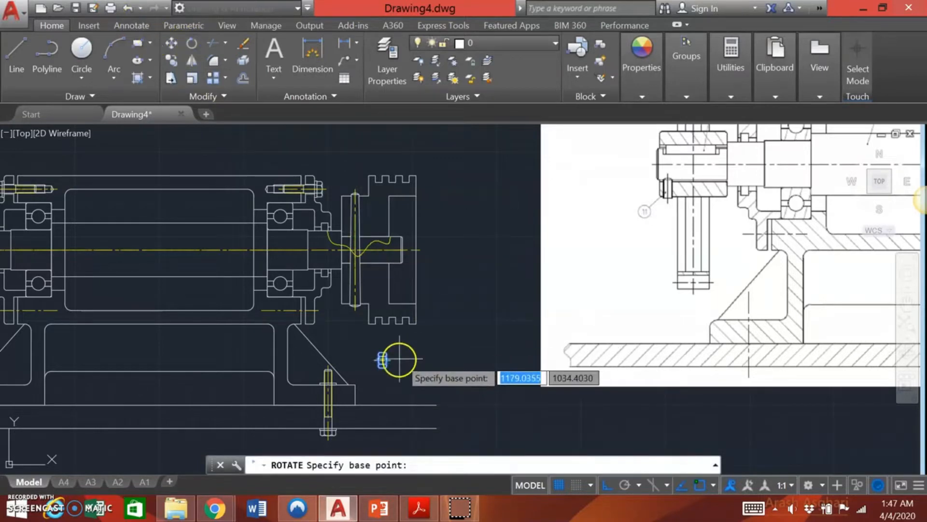
click(382, 358)
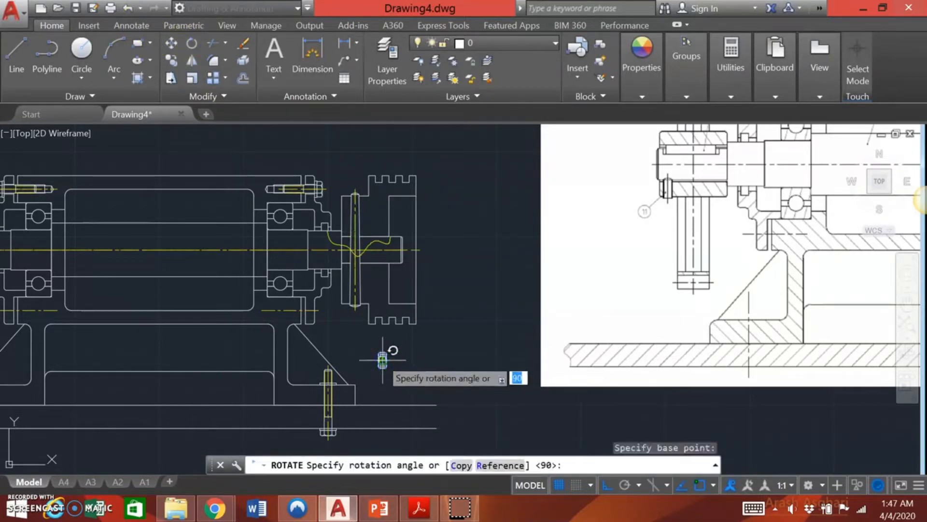
key(Return)
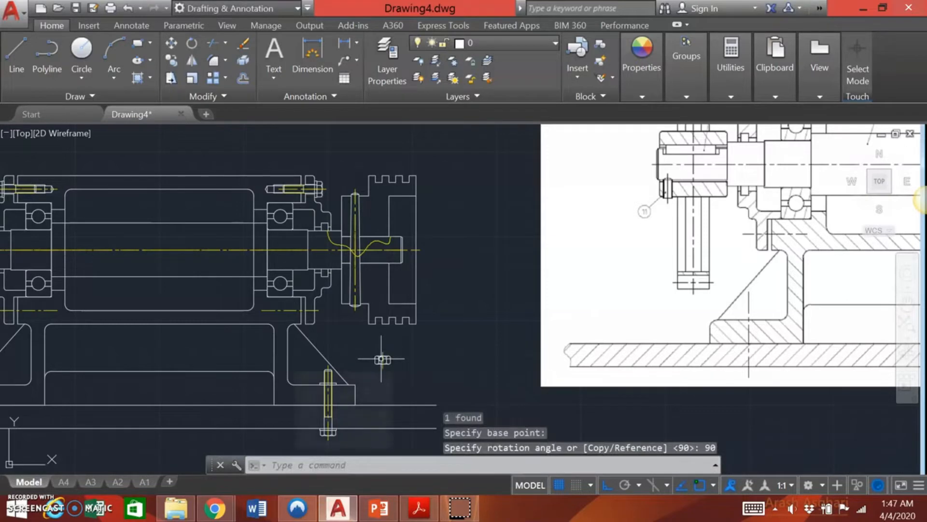
Move the nut from its lower midpoint onto the upper midpoint of the washer on the foot, centred on the bolt
scroll(382, 360, up, 2)
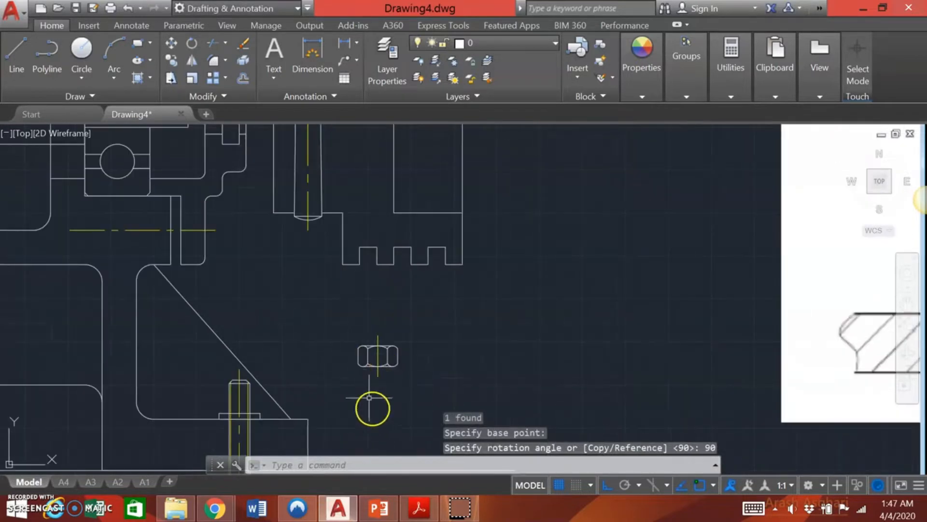
click(339, 318)
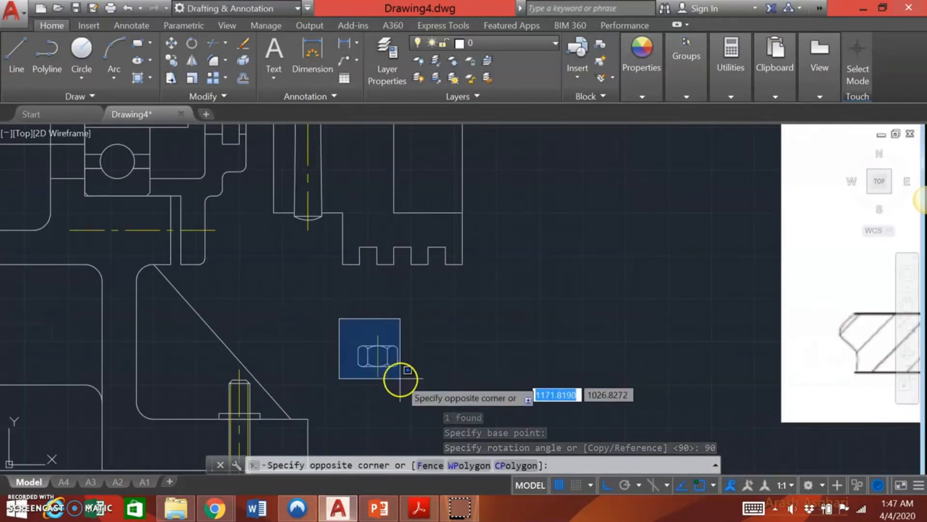
click(401, 379)
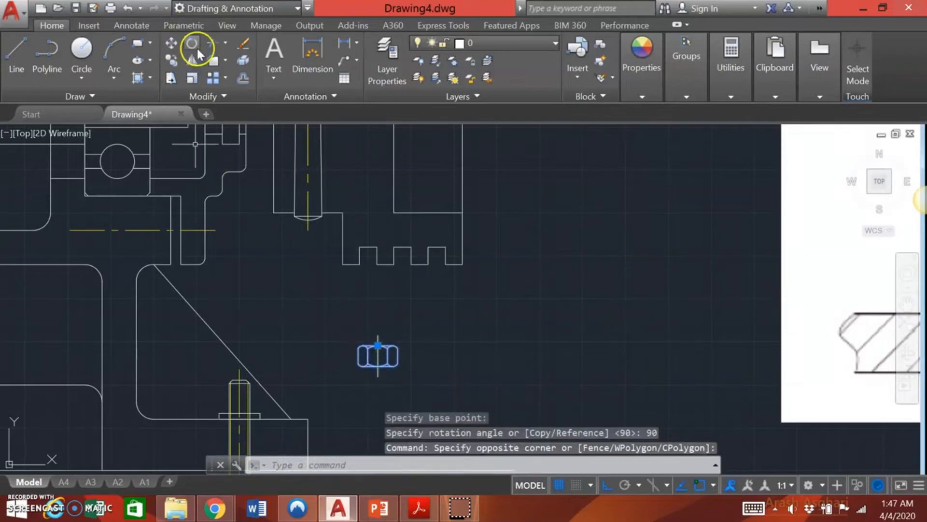
click(171, 43)
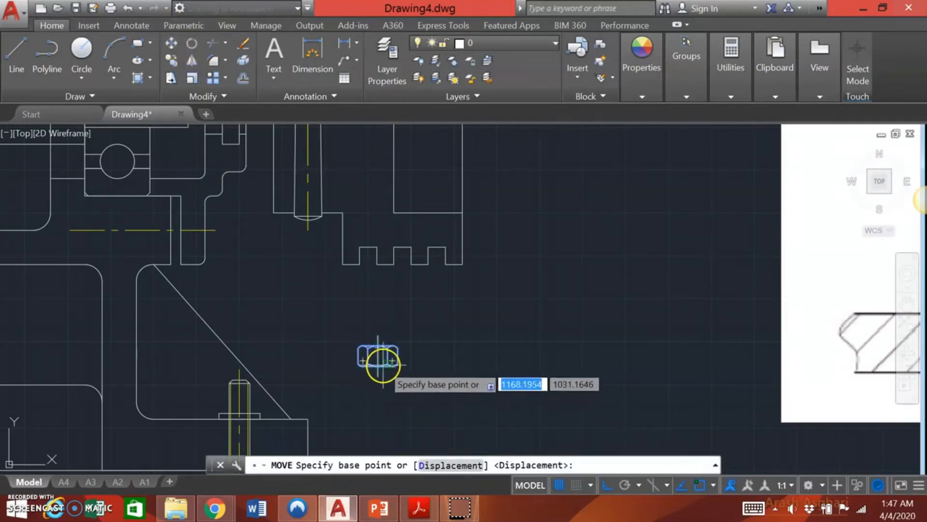
click(378, 365)
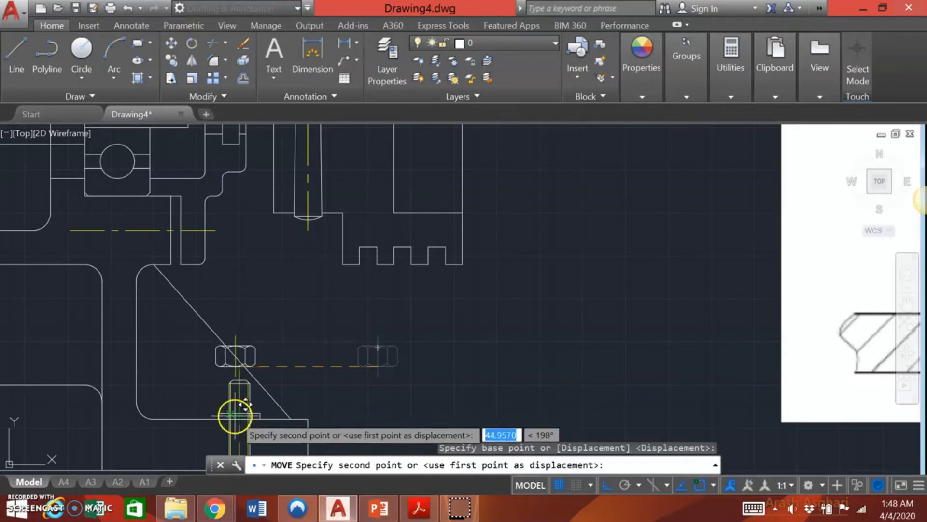
scroll(233, 419, up, 4)
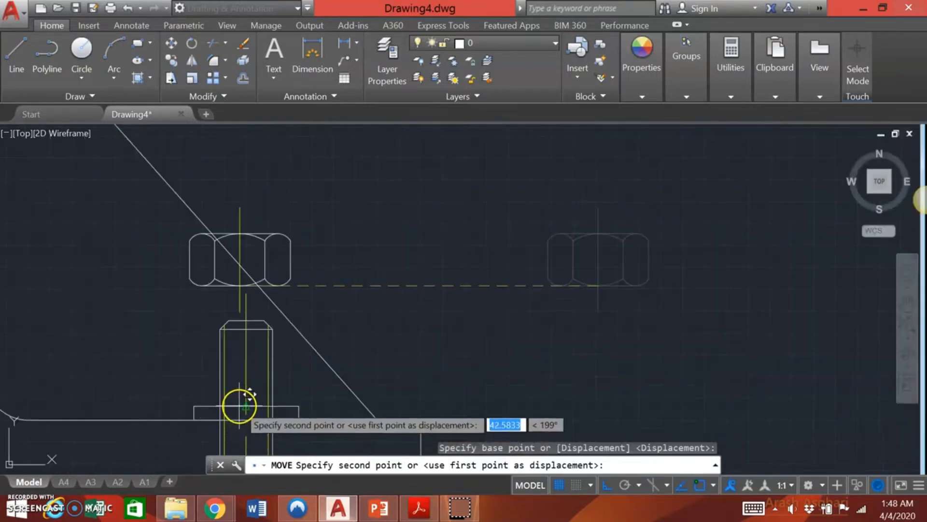
click(241, 406)
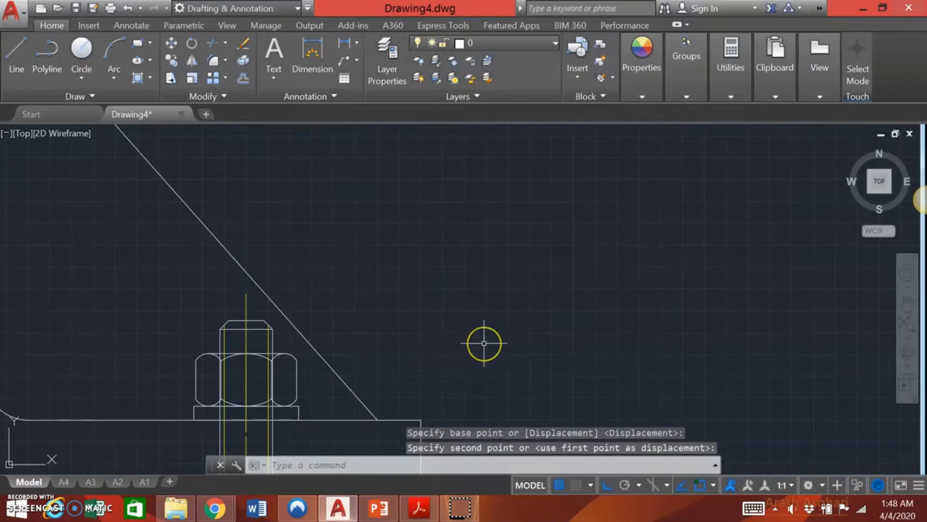
key(Escape)
Explode the foundation bolt block into separate lines
scroll(484, 343, down, 3)
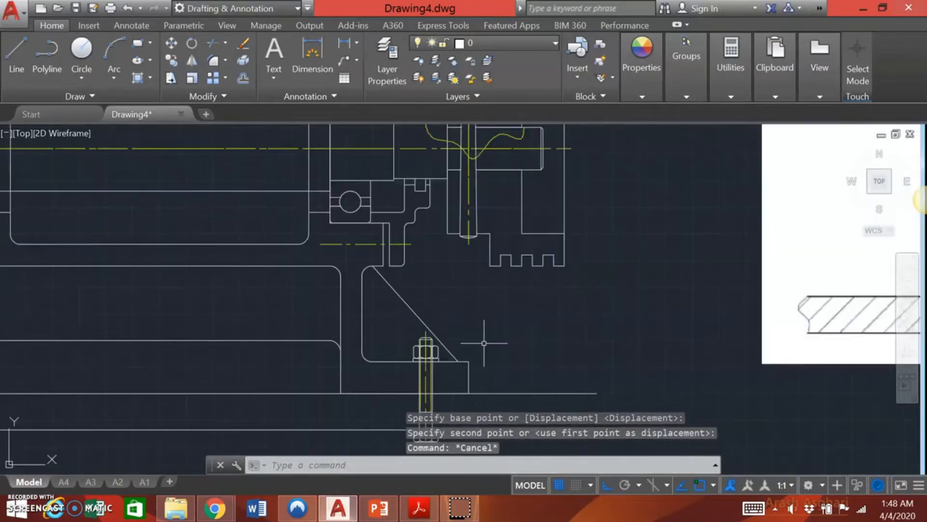
middle_drag(487, 341, 470, 286)
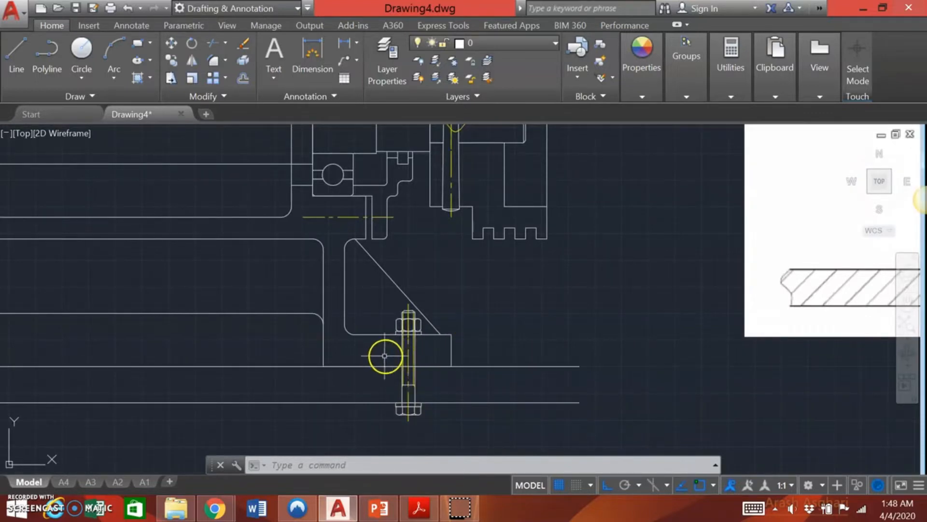
scroll(384, 354, up, 2)
click(430, 380)
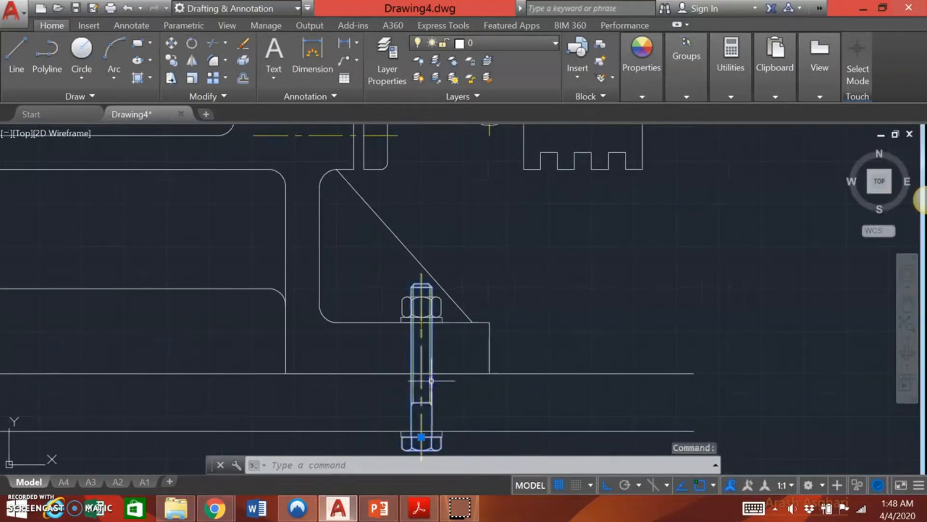
text(expl)
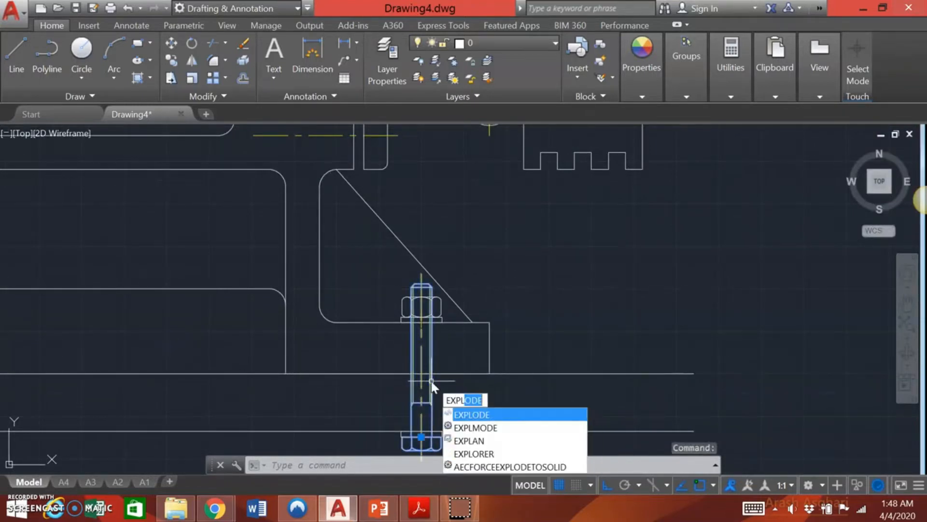
key(Return)
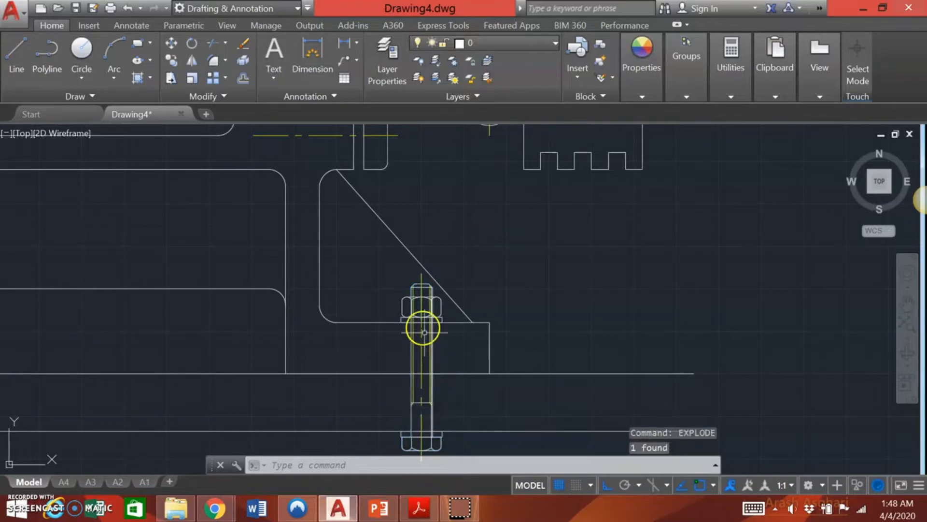
click(403, 307)
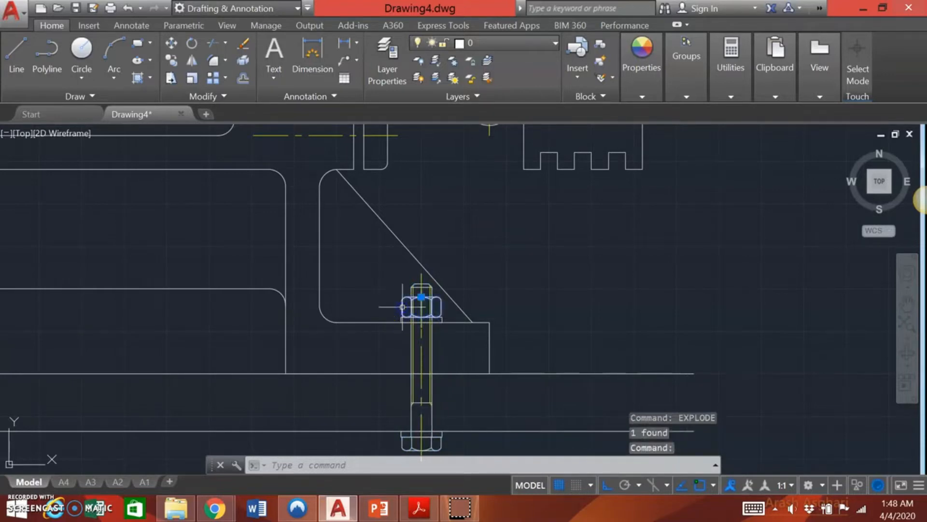
click(216, 41)
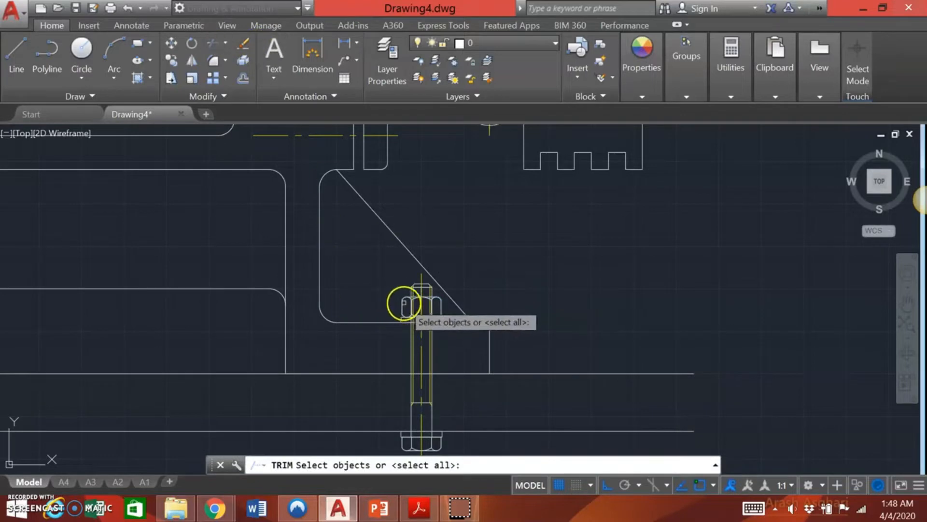
click(404, 303)
click(400, 299)
right_click(400, 300)
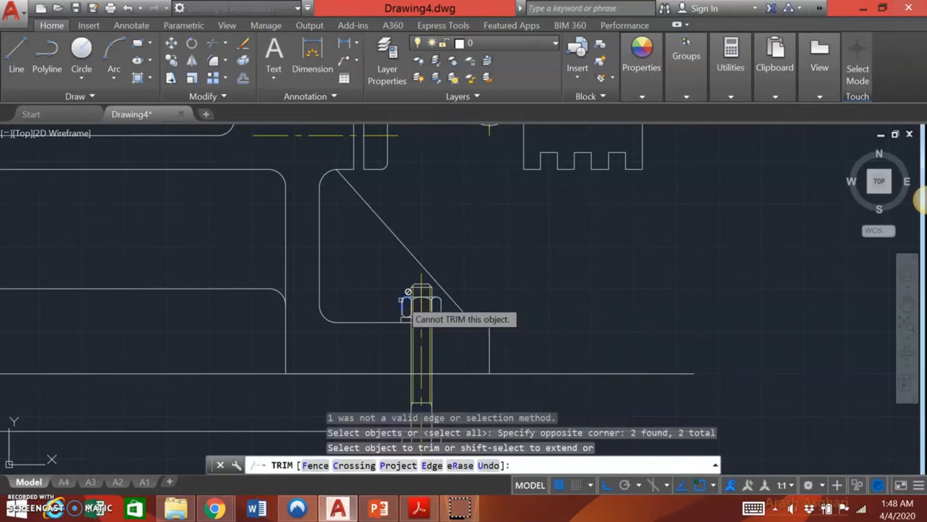
key(Escape)
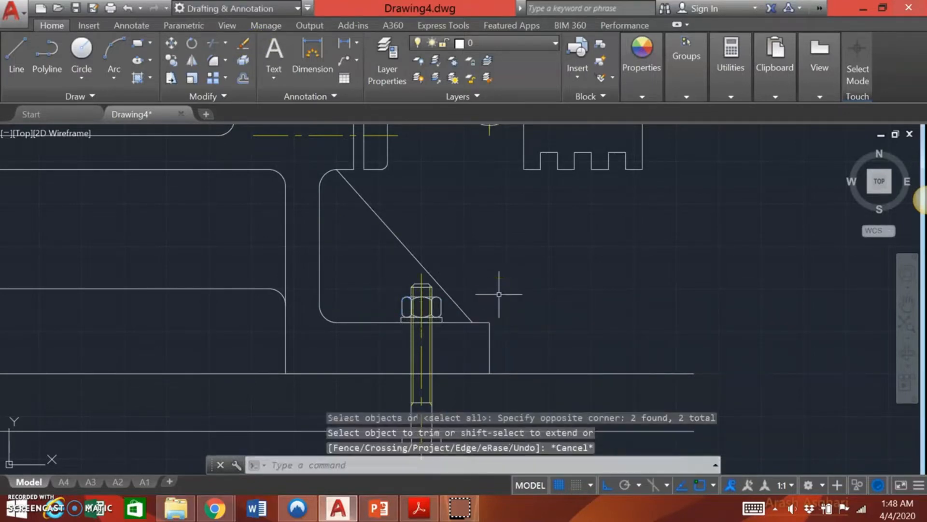
Trim away the bolt lines hidden inside the nut on the foot, using the nut's upper and lower edges as cutting edges
scroll(499, 293, up, 4)
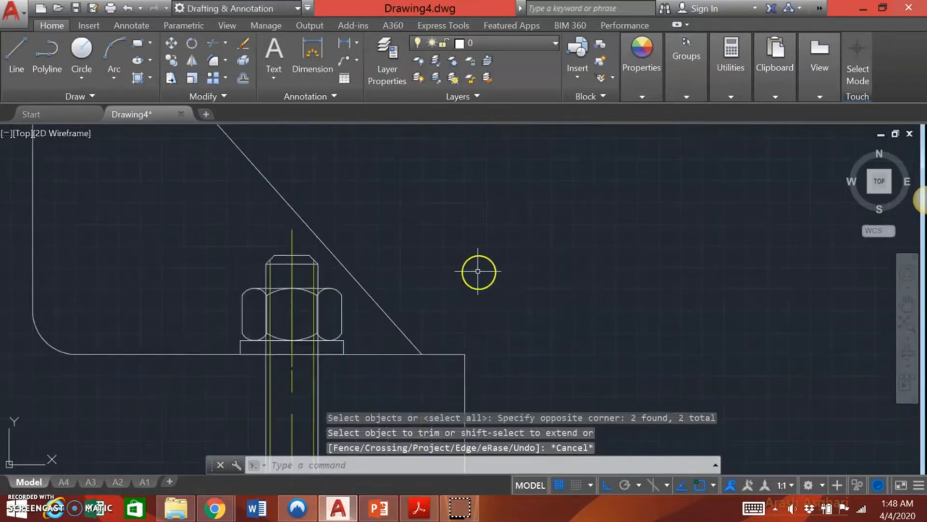
mouse_move(478, 271)
middle_down()
mouse_move(528, 304)
mouse_move(592, 276)
mouse_move(589, 253)
middle_up()
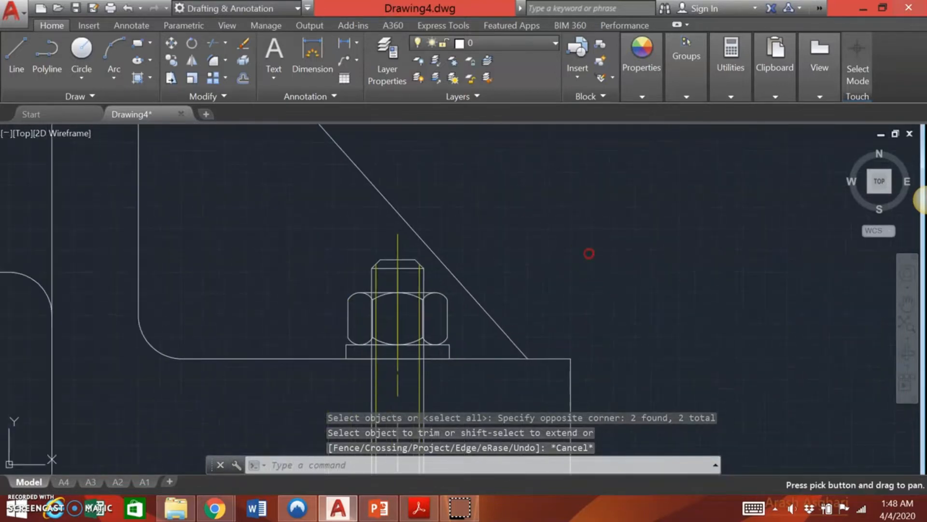
click(208, 43)
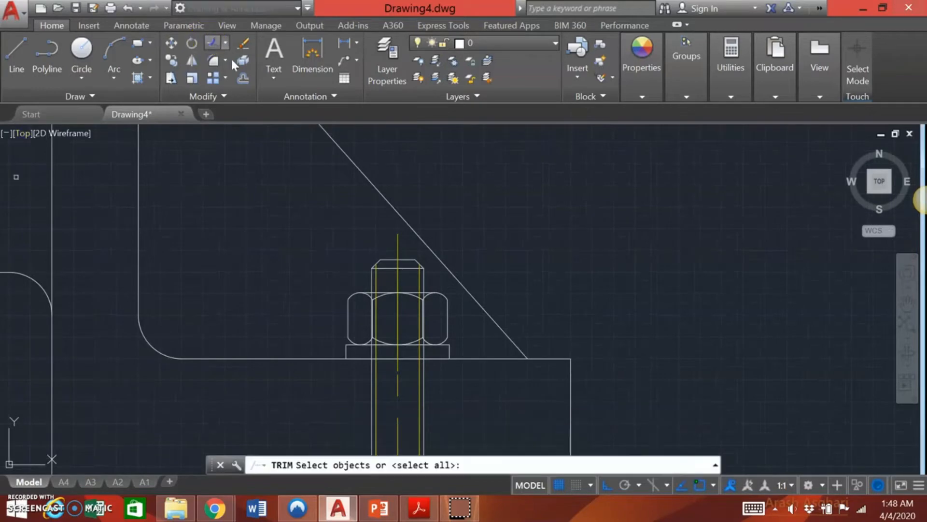
click(416, 291)
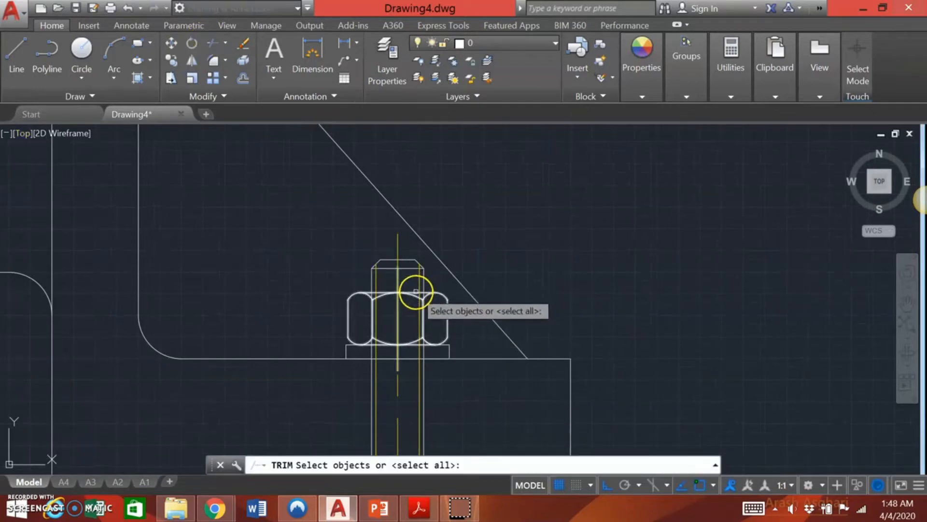
click(416, 347)
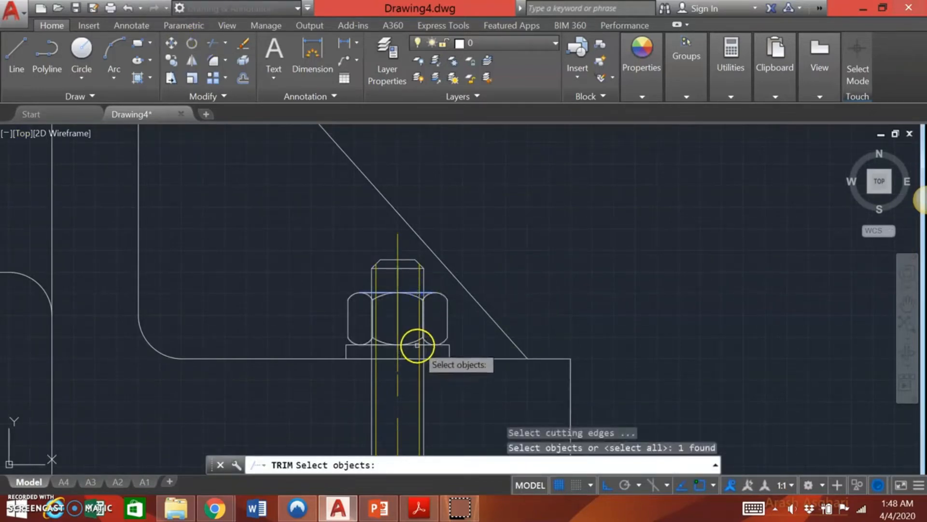
click(418, 345)
key(Return)
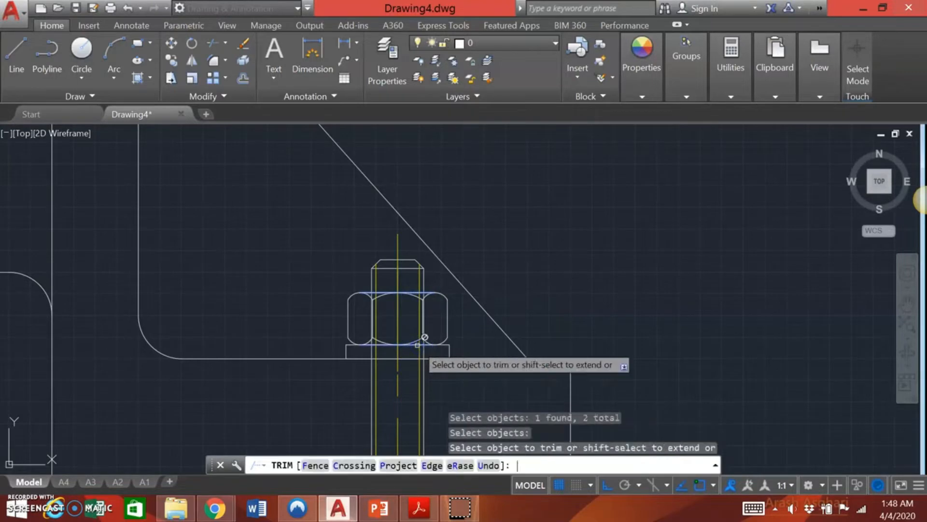
click(439, 311)
click(352, 315)
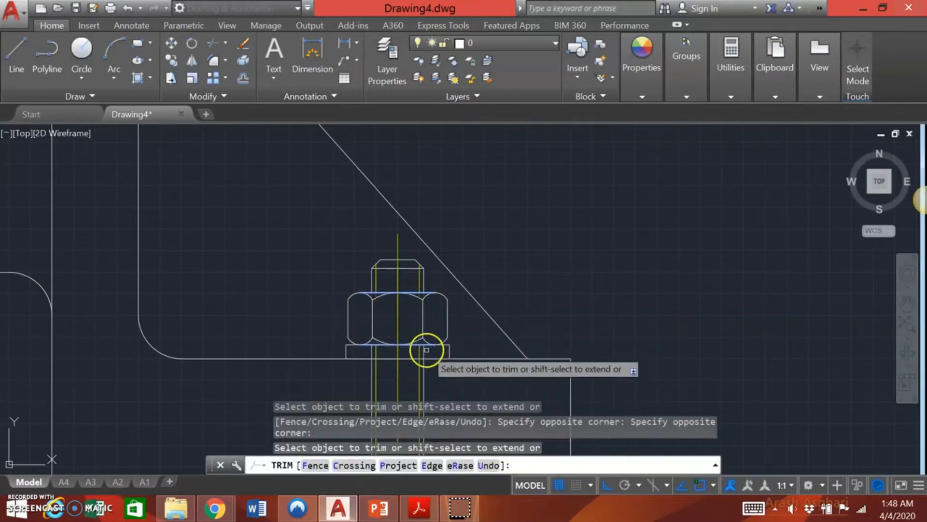
key(Escape)
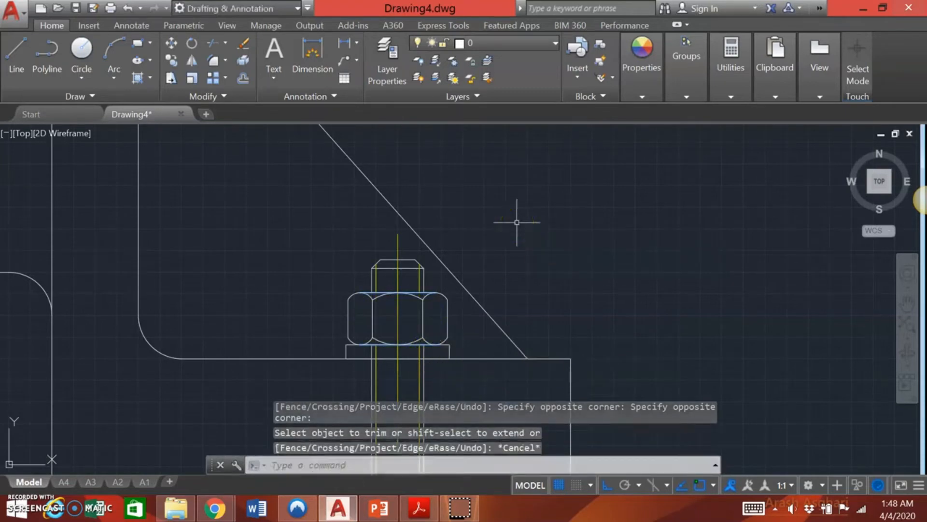
Trim away the bolt lines hidden inside the washer under the nut, using that washer as the cutting edge
click(218, 42)
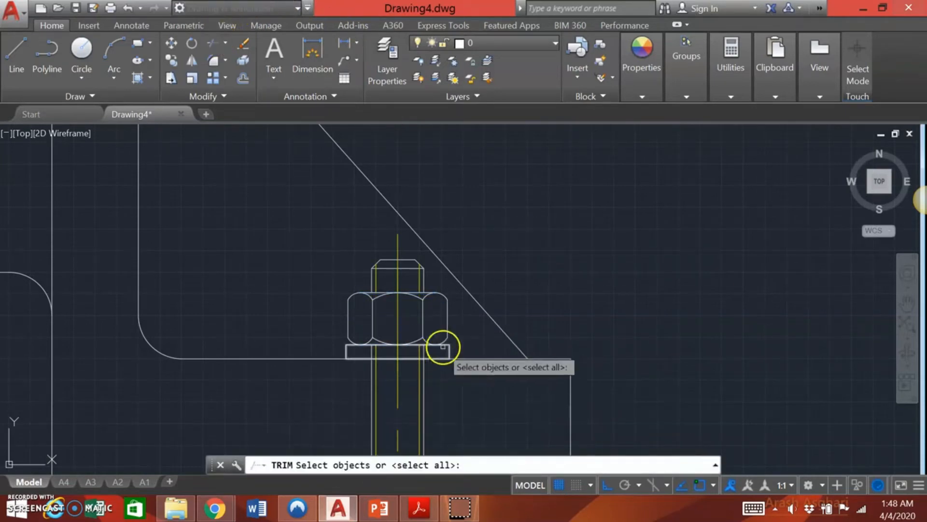
click(443, 346)
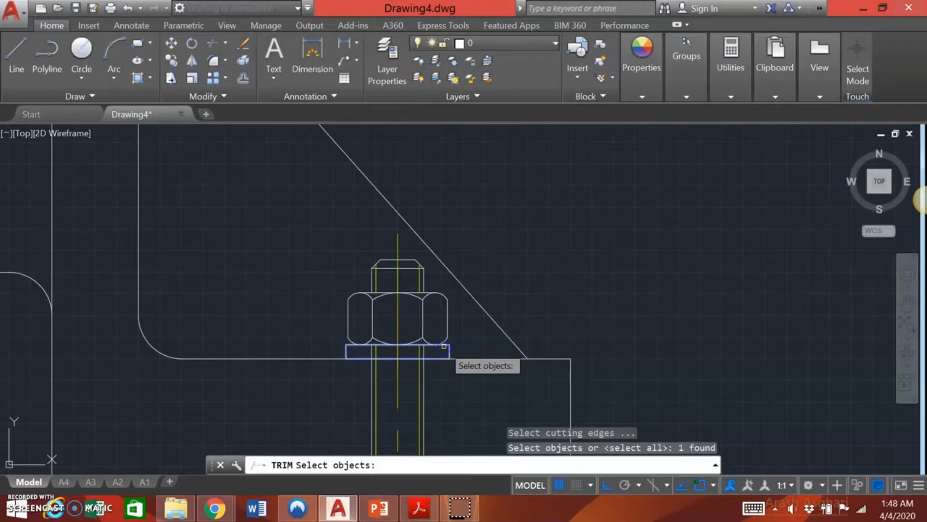
key(Return)
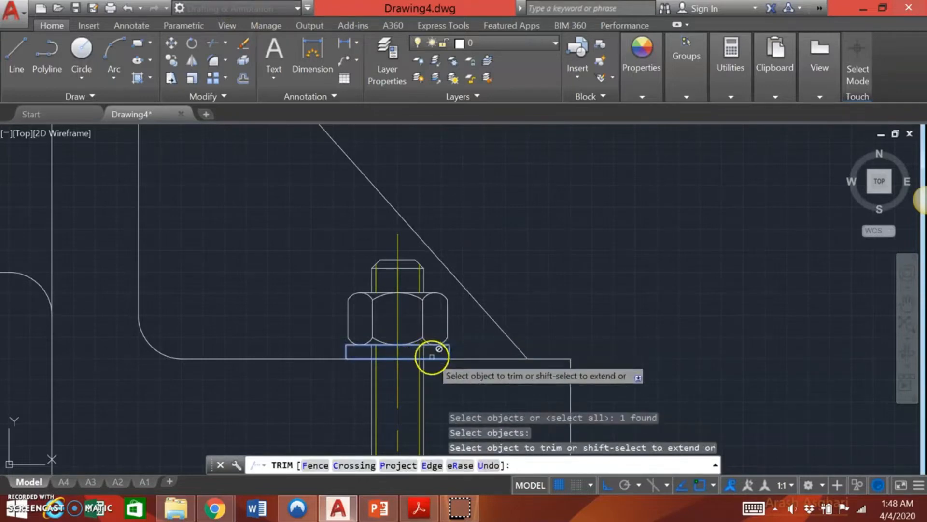
click(439, 355)
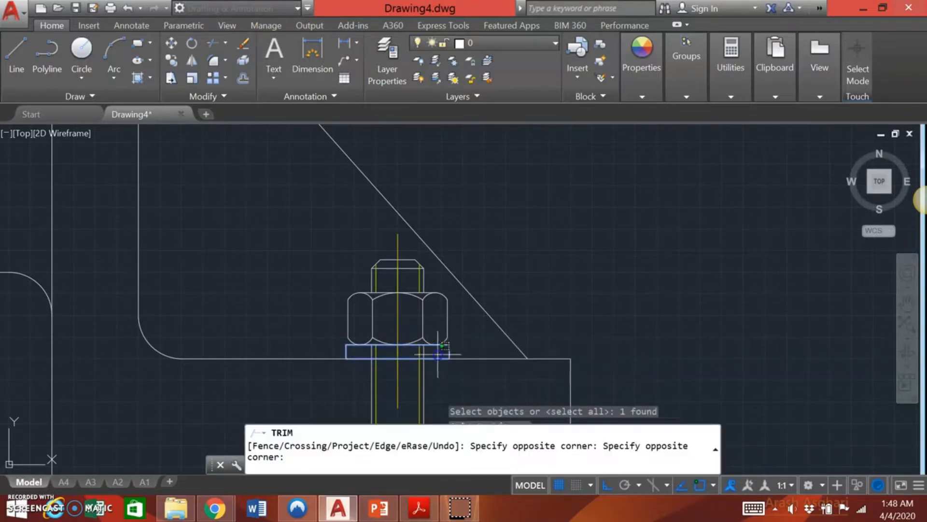
click(363, 350)
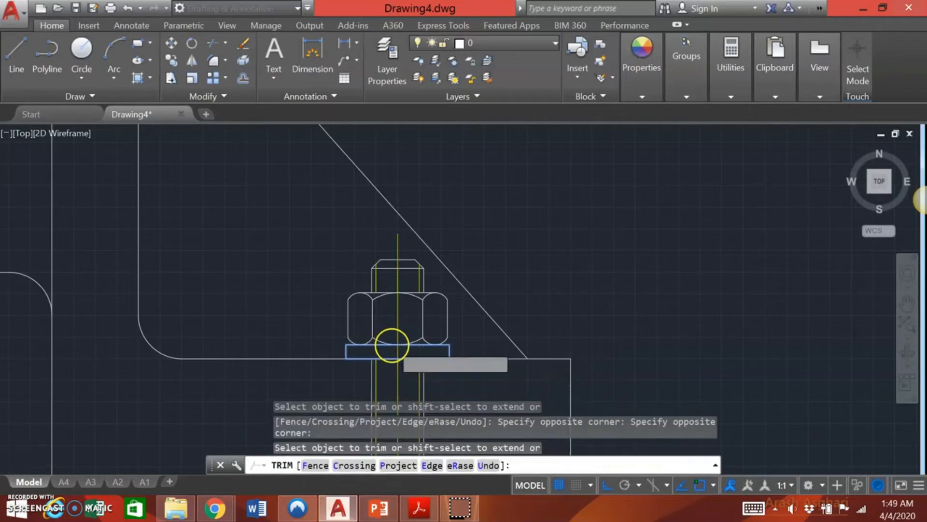
scroll(389, 341, down, 2)
middle_drag(503, 298, 494, 208)
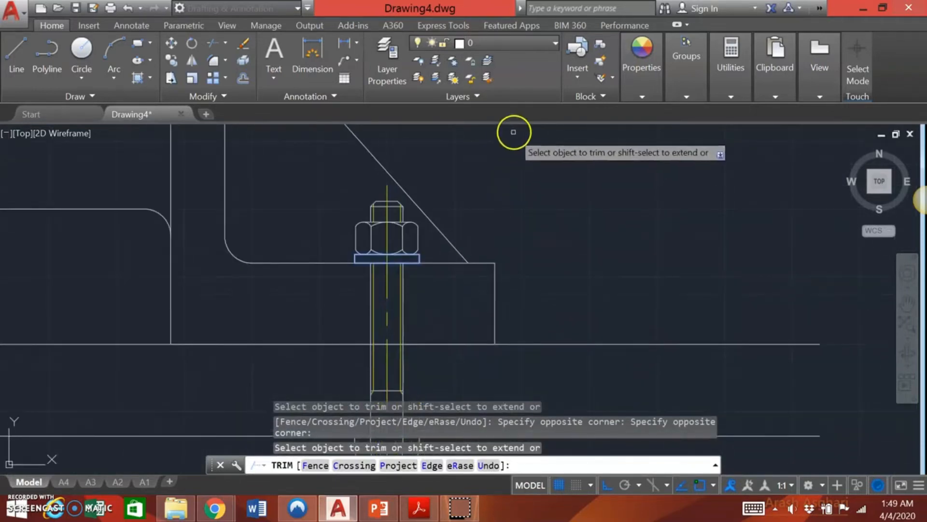
middle_drag(555, 300, 571, 201)
scroll(577, 153, up, 2)
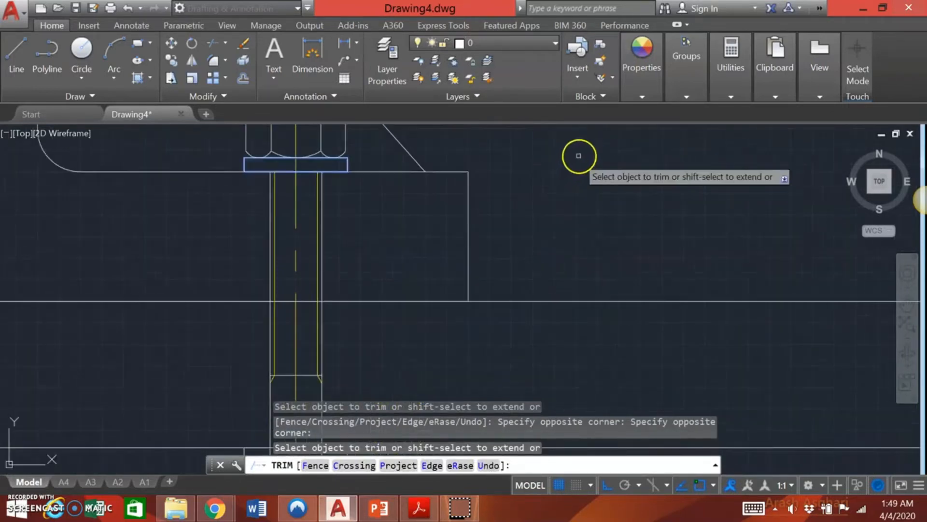
scroll(476, 335, down, 3)
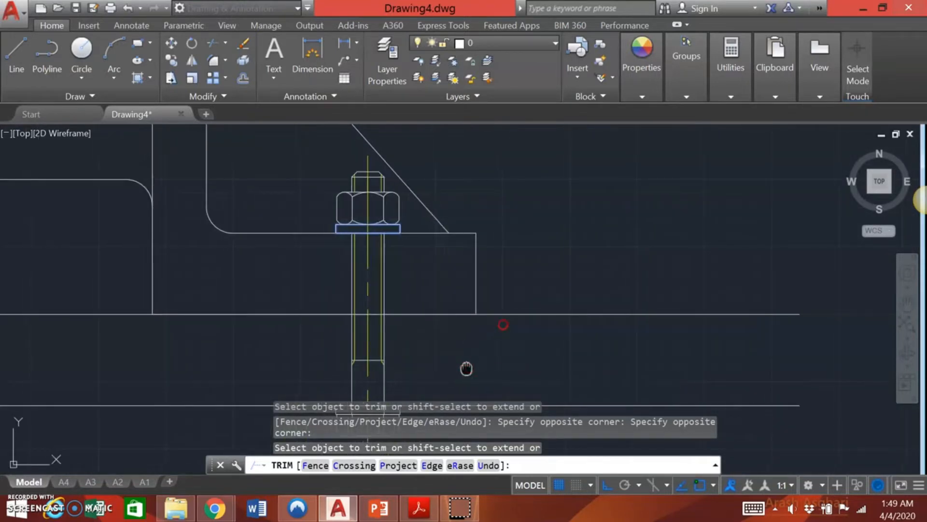
mouse_move(468, 368)
middle_down()
mouse_move(525, 258)
mouse_move(529, 210)
middle_up()
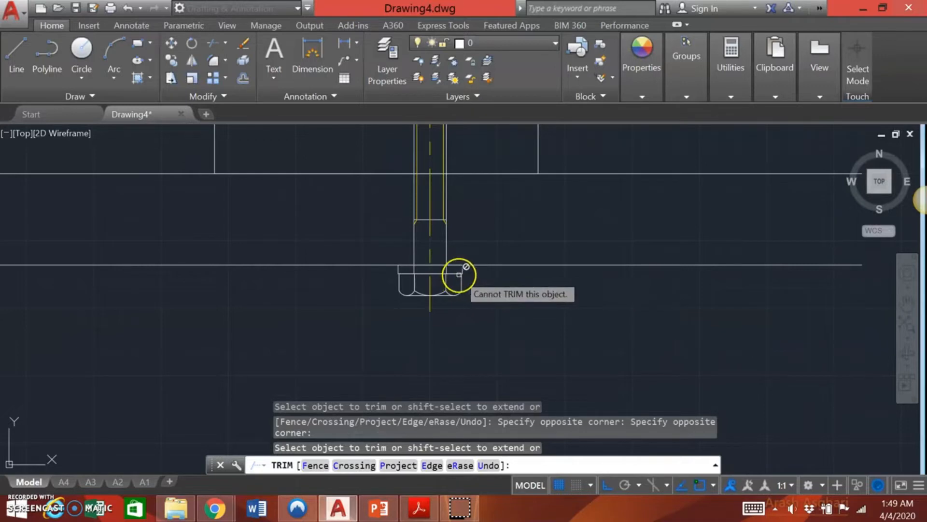
key(Escape)
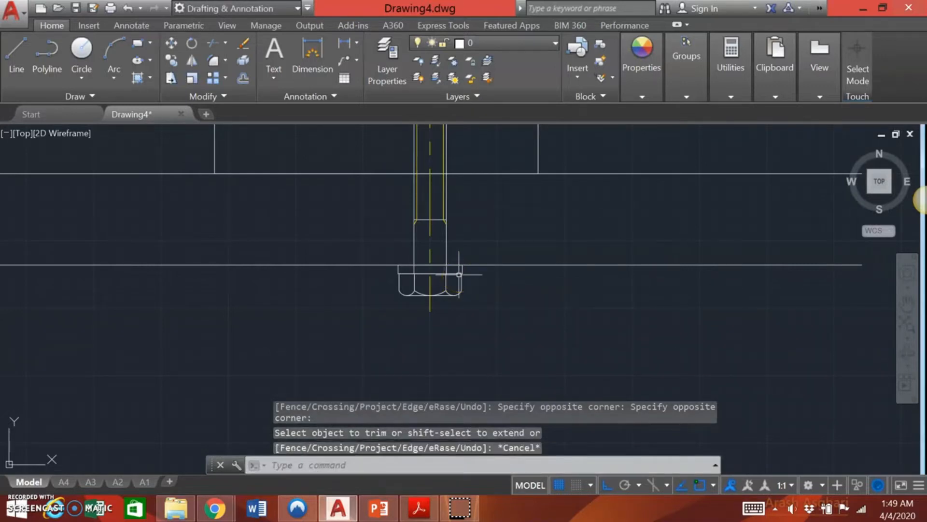
Trim away the bolt shank lines hidden inside the lower washer above the bolt head, using that washer as the cutting edge
click(220, 44)
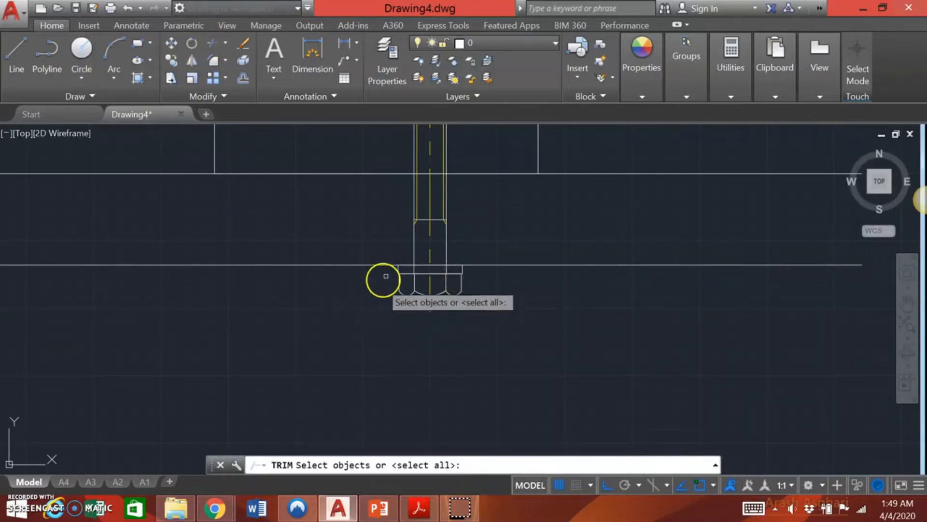
click(413, 273)
key(Return)
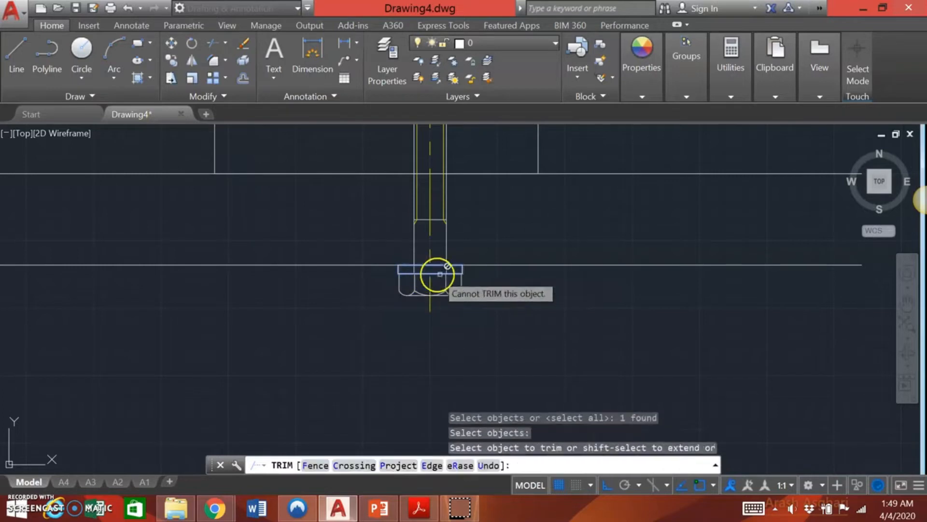
scroll(454, 271, up, 2)
scroll(440, 285, up, 4)
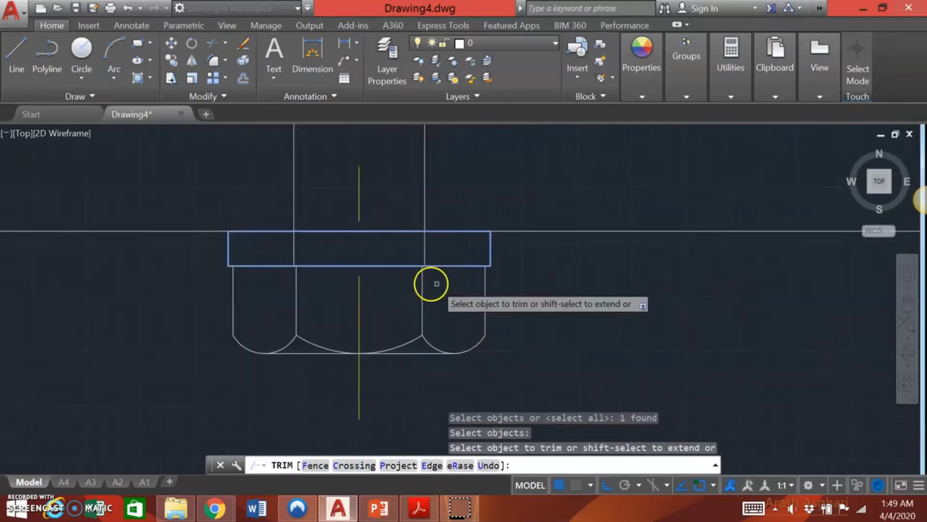
click(441, 245)
click(291, 248)
scroll(299, 256, down, 5)
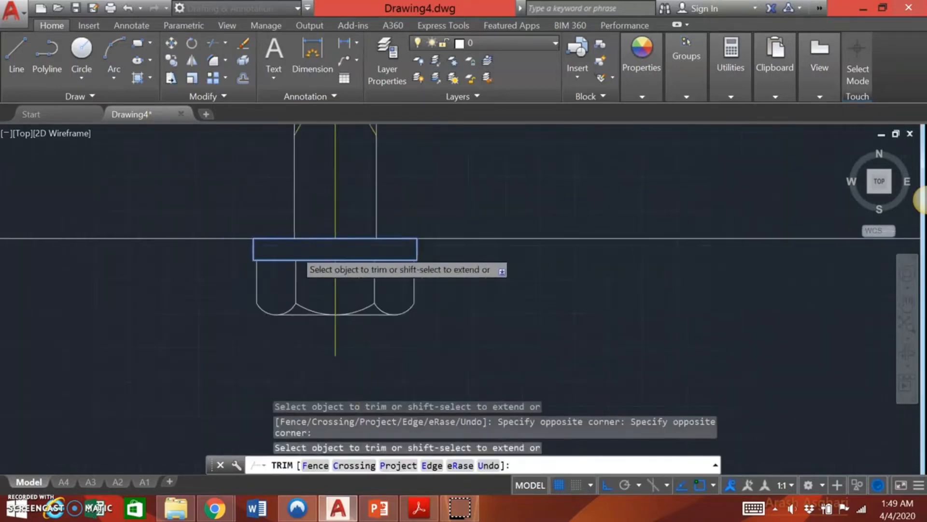
middle_drag(385, 192, 413, 353)
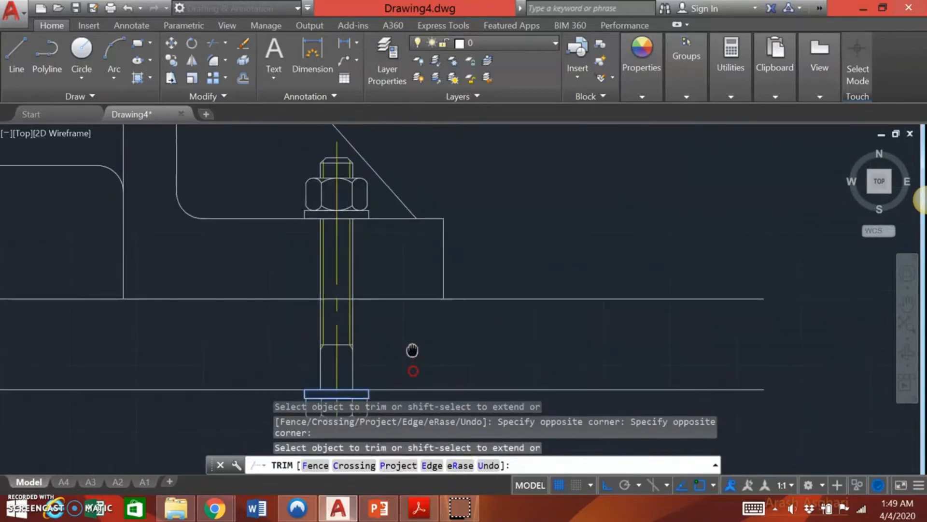
key(Escape)
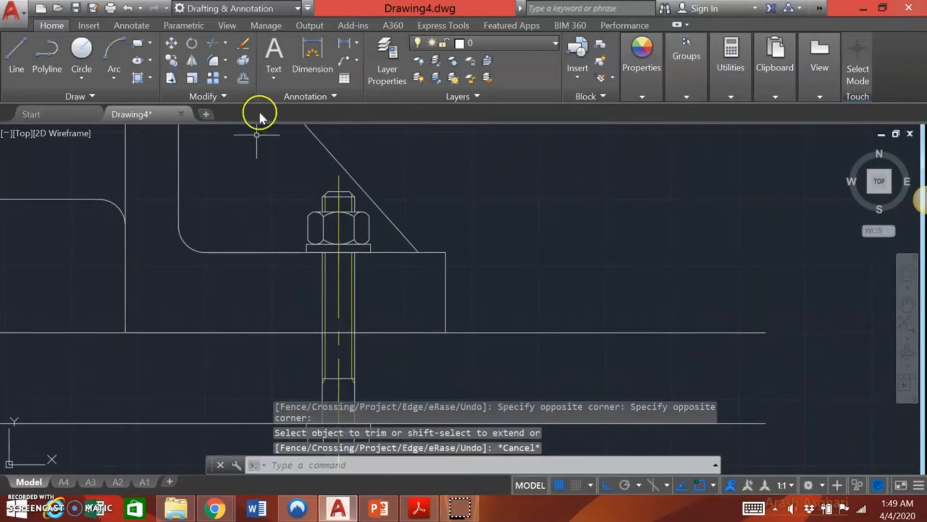
Trim the horizontal line beneath the foot where it crosses the bolt shank, using all objects as cutting edges
click(213, 42)
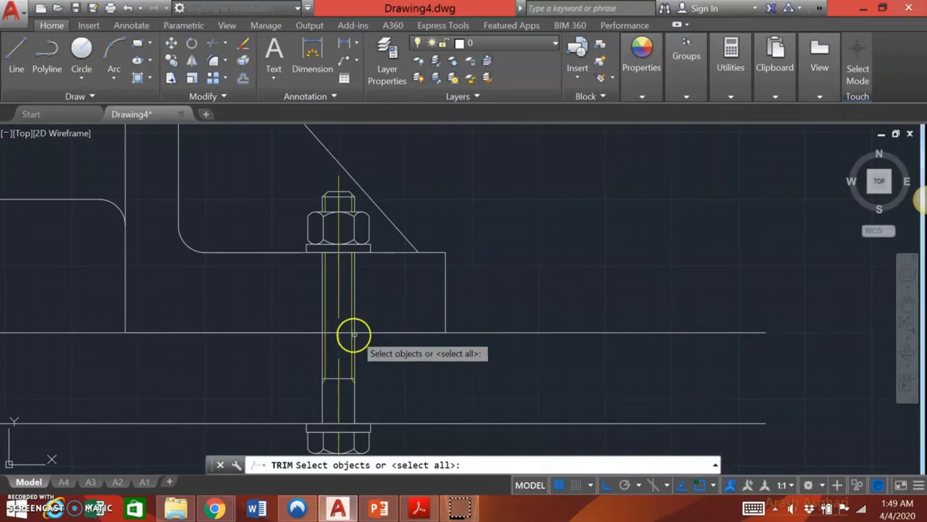
key(Return)
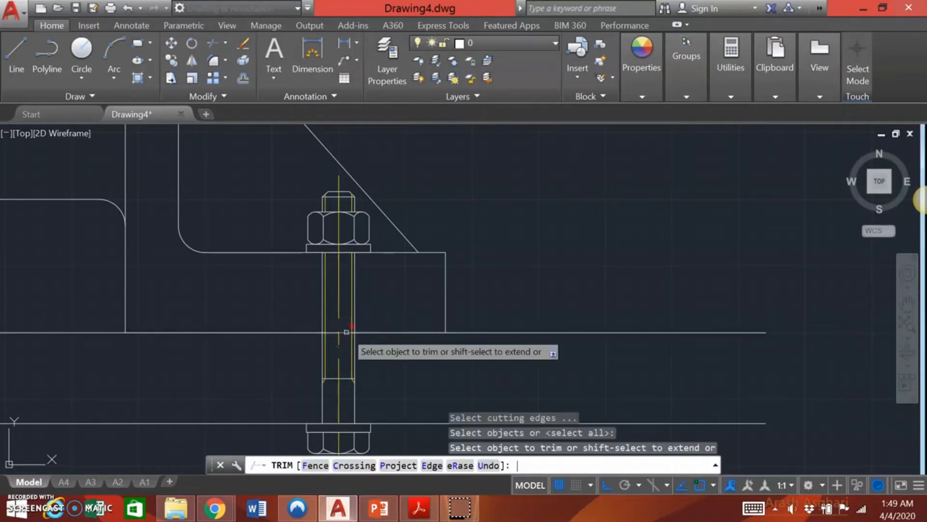
scroll(341, 336, up, 6)
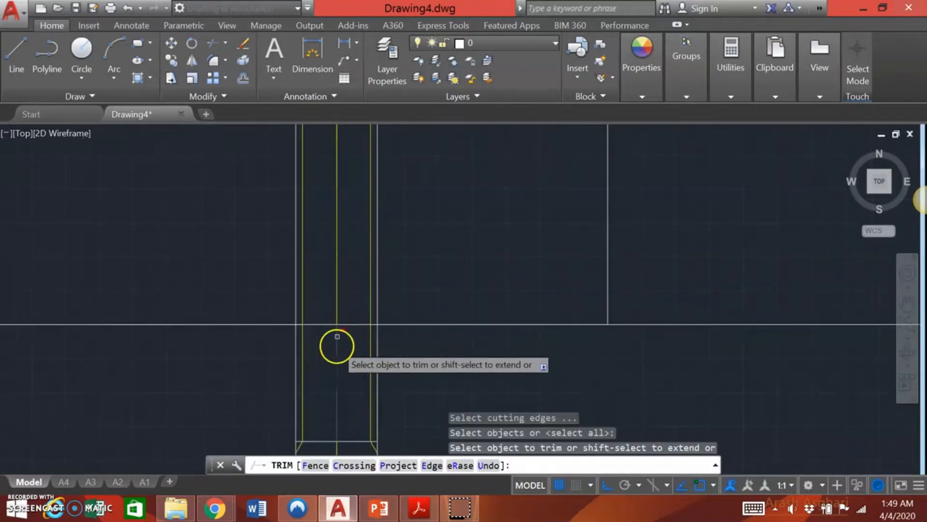
click(334, 275)
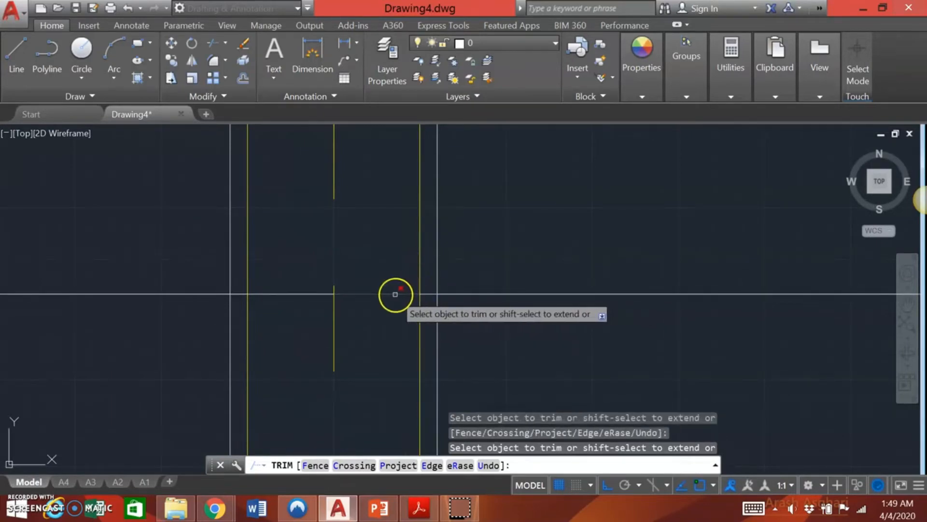
click(421, 291)
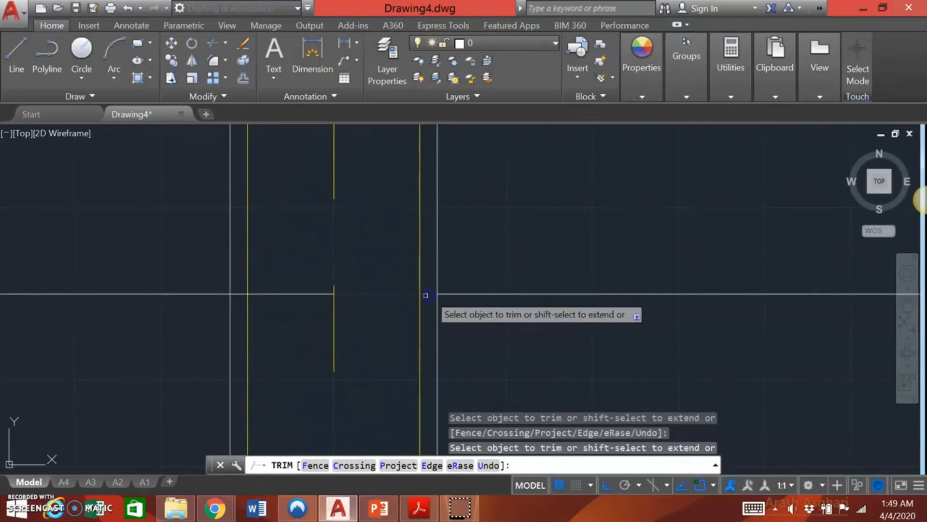
click(296, 294)
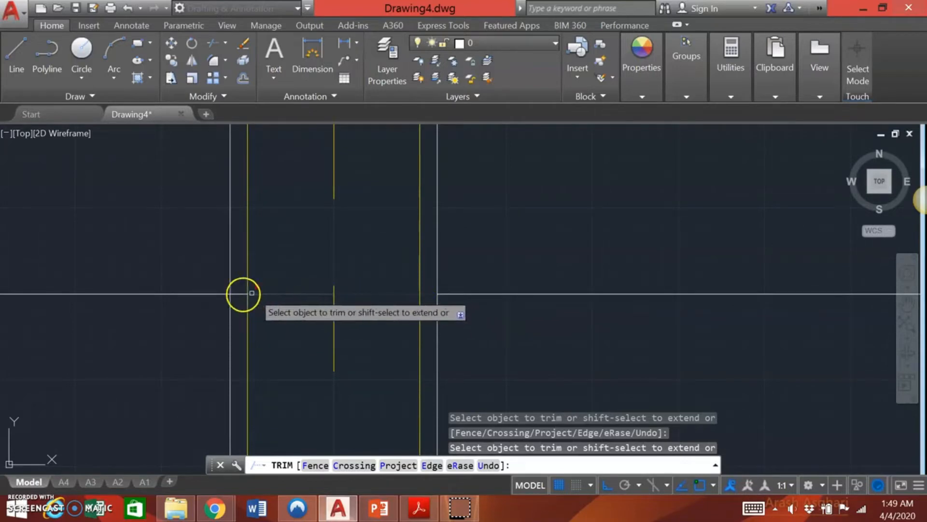
click(294, 280)
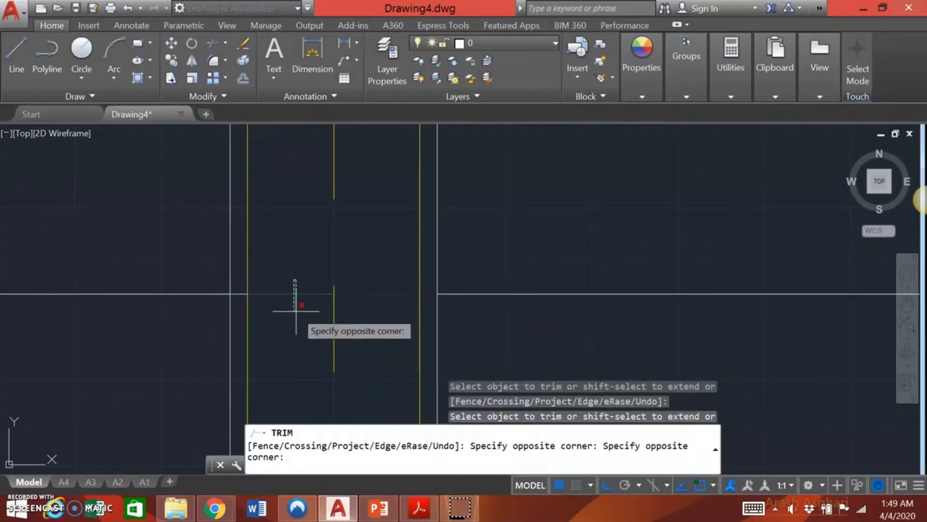
click(297, 311)
click(235, 278)
click(240, 301)
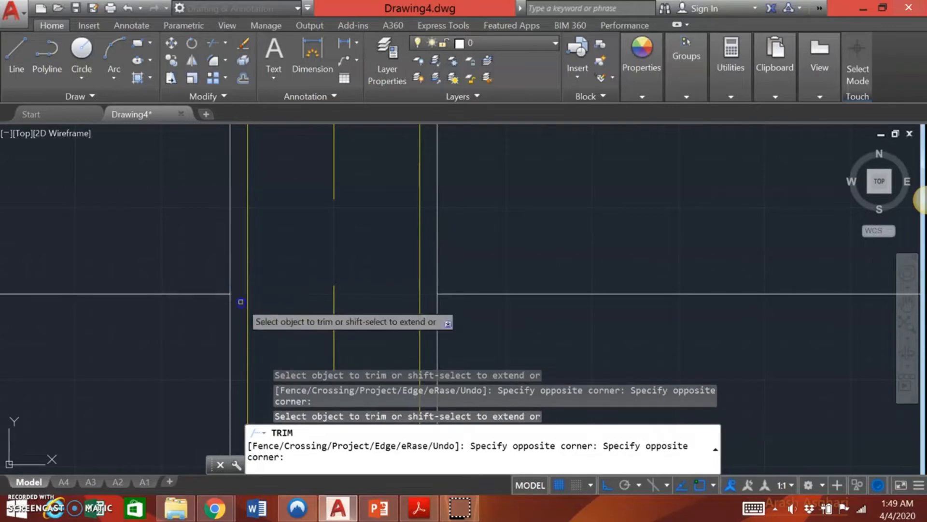
scroll(317, 337, down, 5)
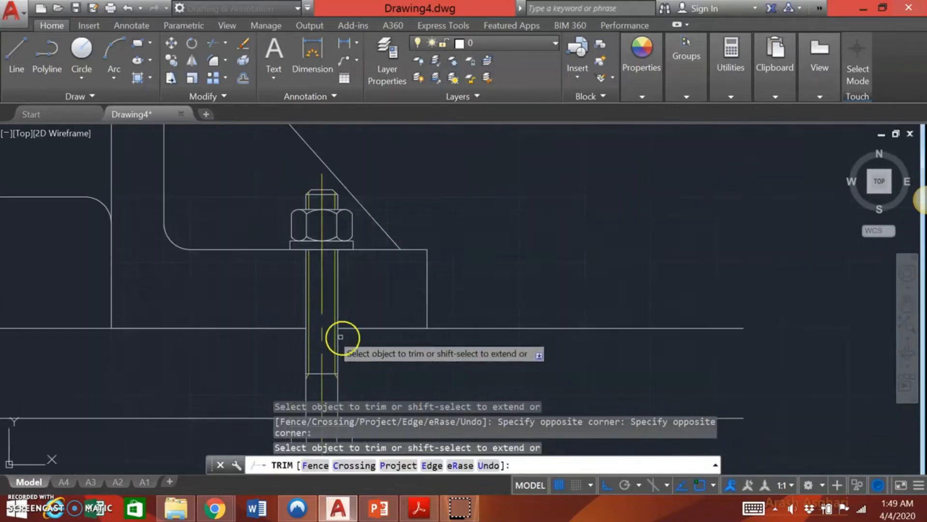
key(Escape)
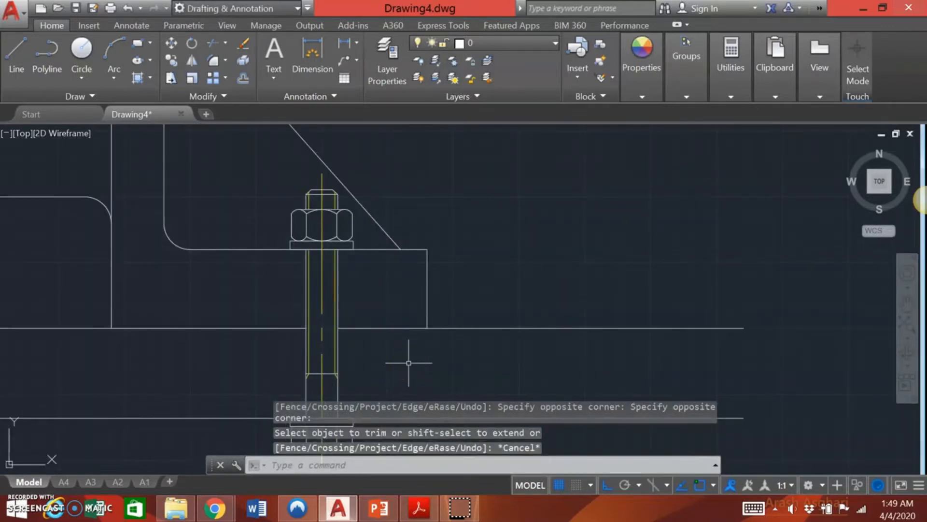
scroll(411, 367, down, 2)
middle_drag(517, 280, 531, 176)
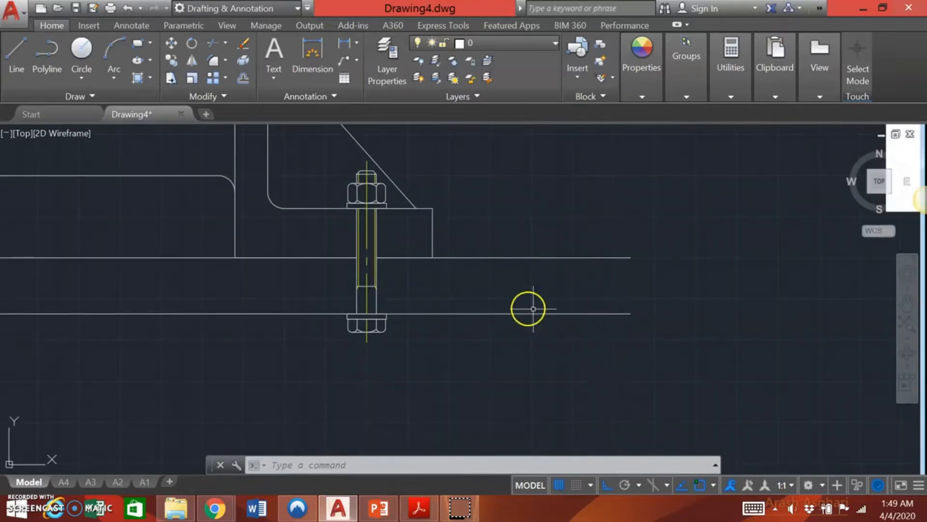
Draw a wavy spline break line across the two horizontal base plate lines at the plate's left end
scroll(478, 349, down, 2)
mouse_move(274, 391)
middle_down()
mouse_move(408, 385)
mouse_move(491, 365)
mouse_move(589, 383)
mouse_move(466, 372)
mouse_move(434, 389)
middle_up()
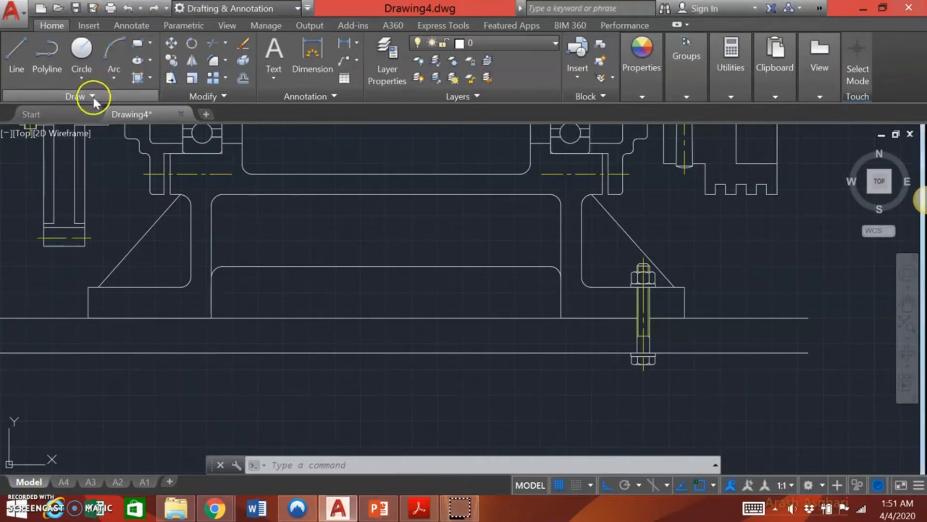
click(47, 98)
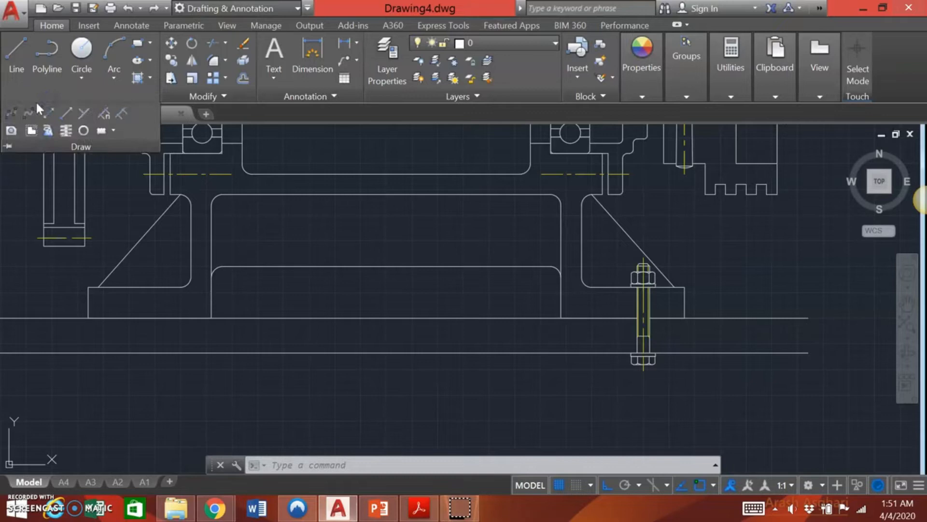
click(11, 115)
click(12, 270)
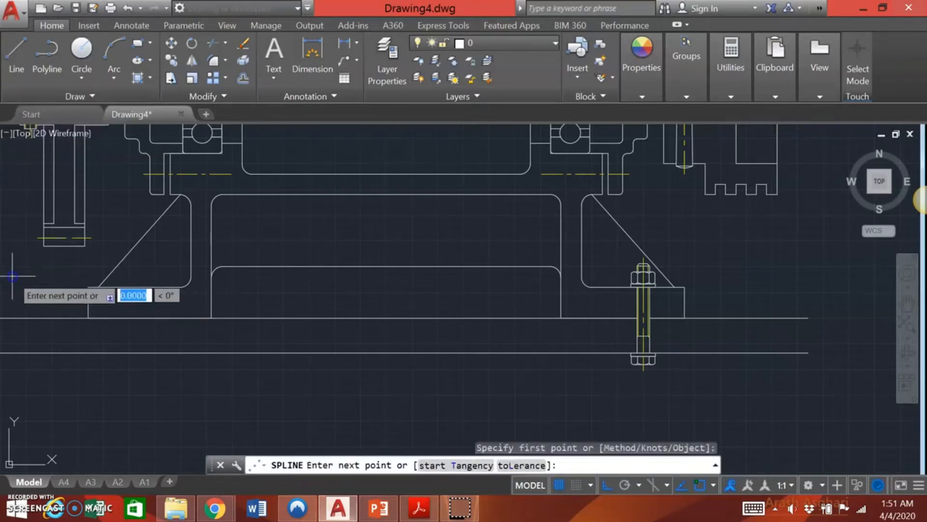
click(19, 337)
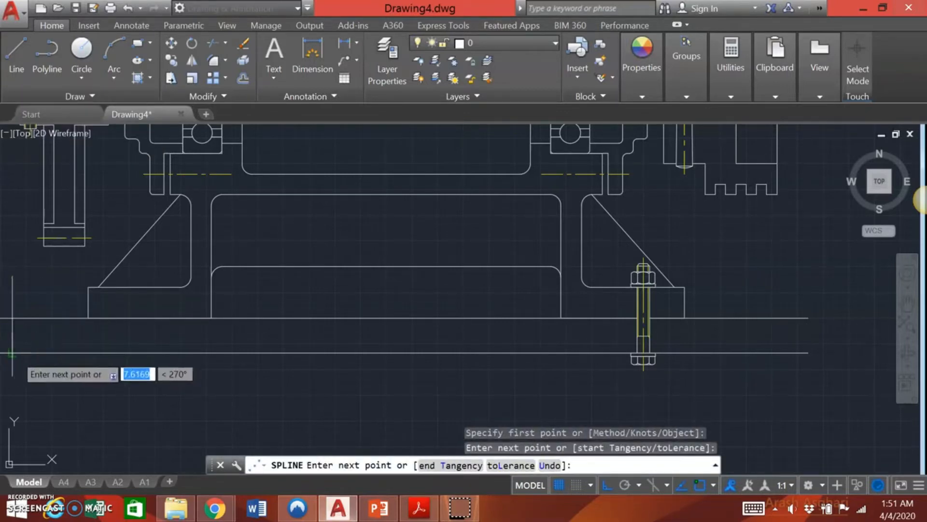
click(19, 342)
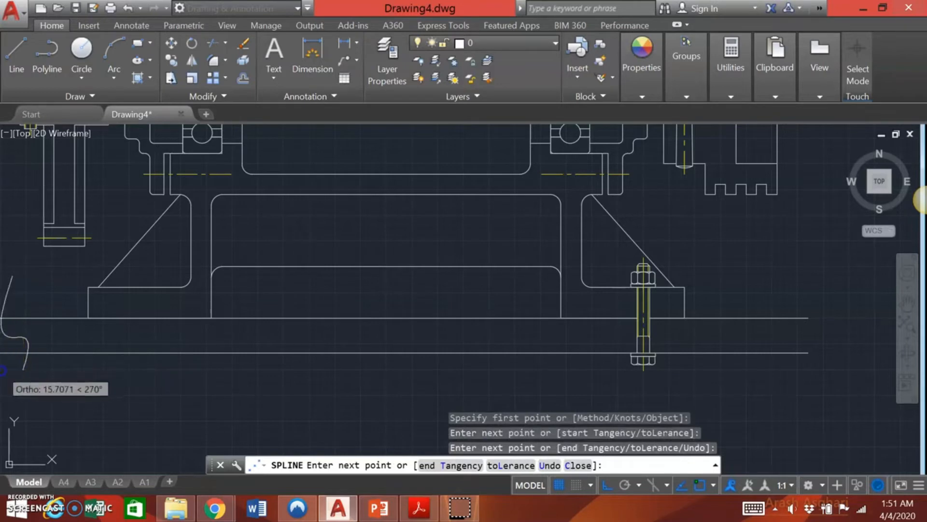
click(19, 370)
key(Return)
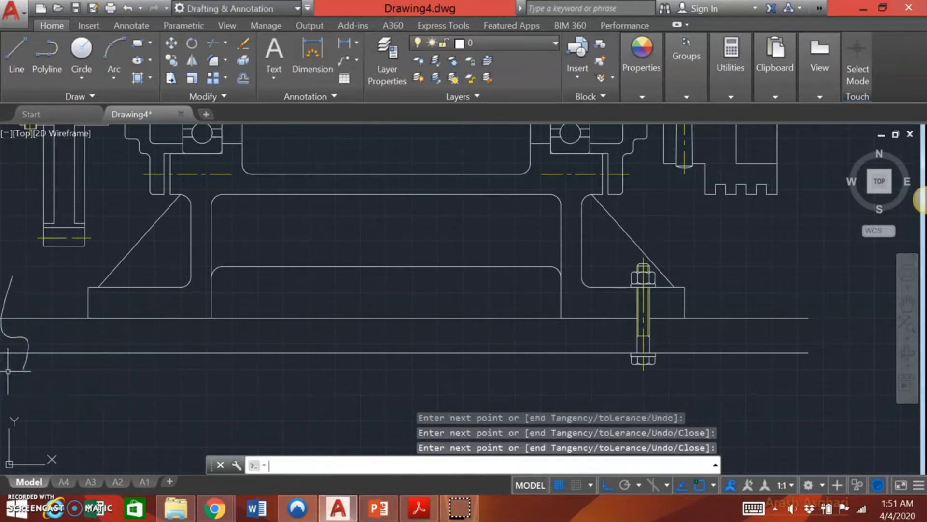
Draw a second spline break line across the two base plate lines at the right end, beyond the bolted foot
click(70, 94)
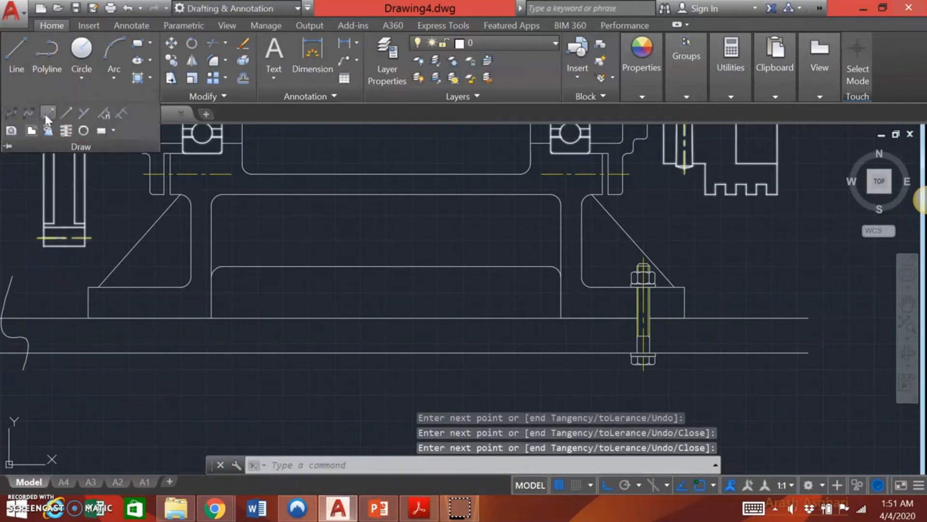
click(12, 112)
click(805, 277)
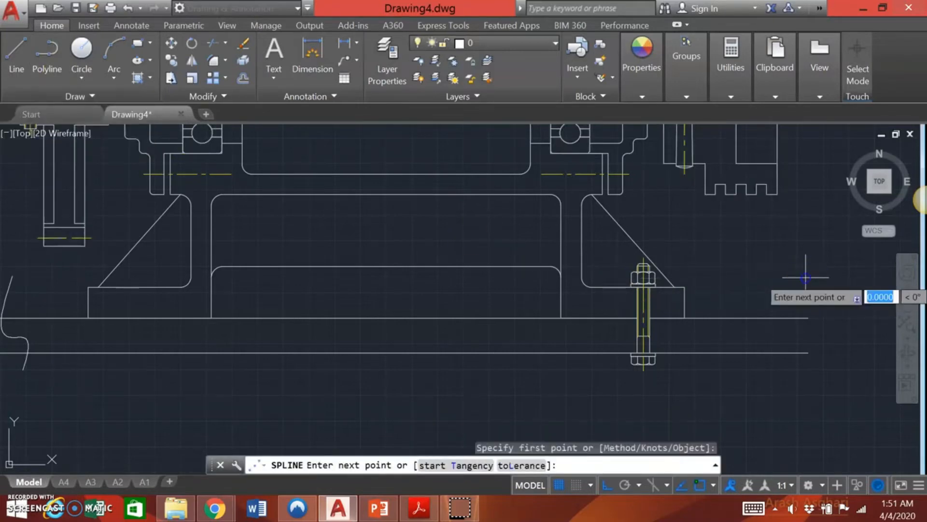
click(752, 328)
click(753, 338)
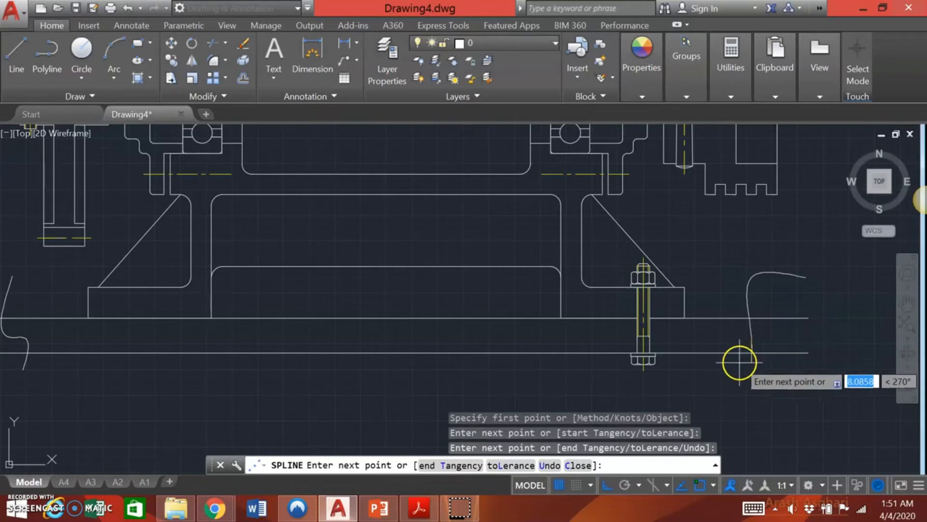
click(739, 362)
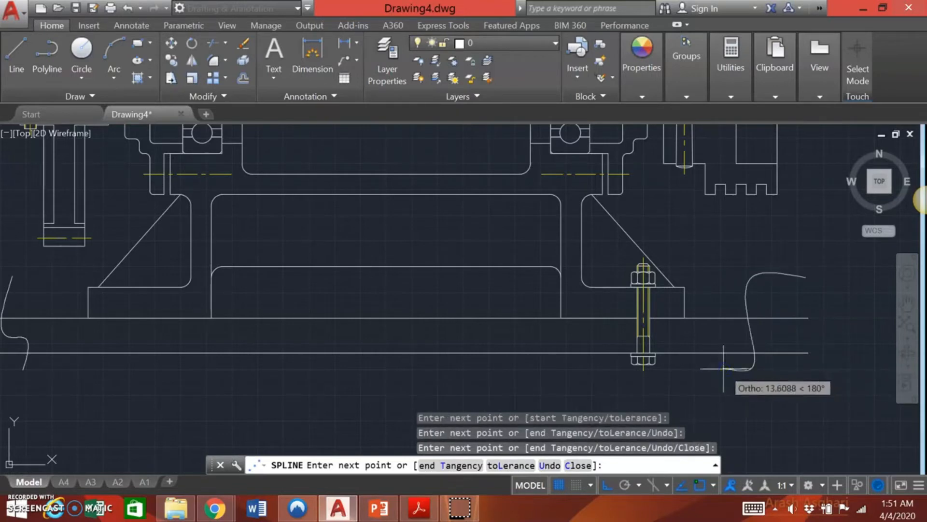
key(Return)
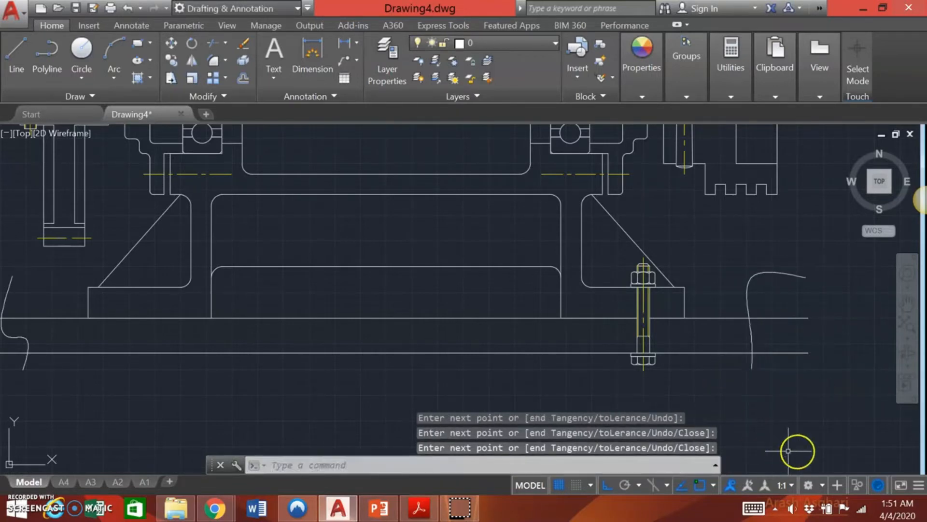
Trim the base plate's right end to the break line, using the plate lines and both splines as cutting edges
click(209, 44)
click(478, 317)
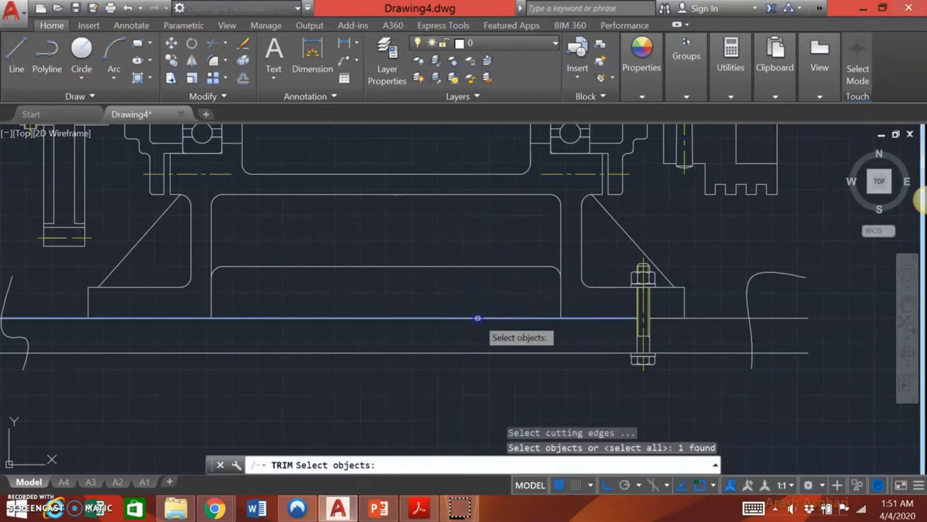
click(662, 318)
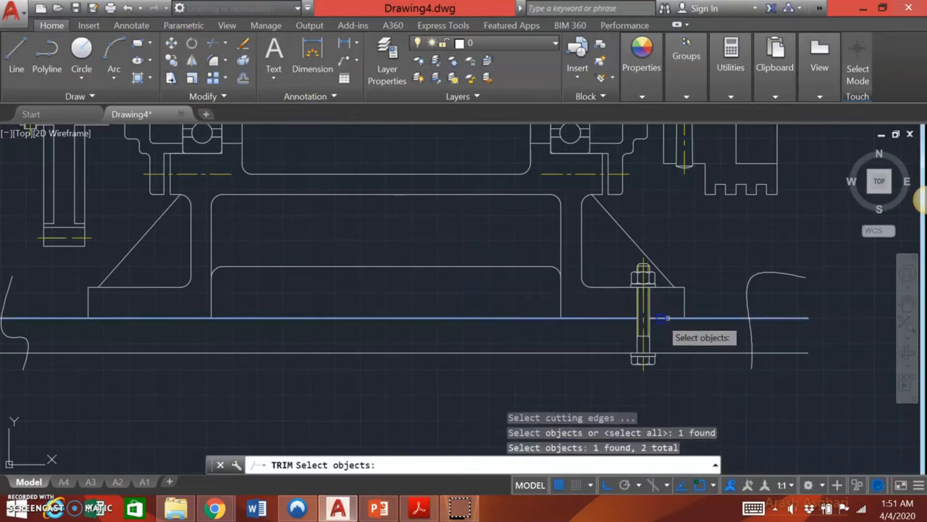
click(748, 326)
click(727, 353)
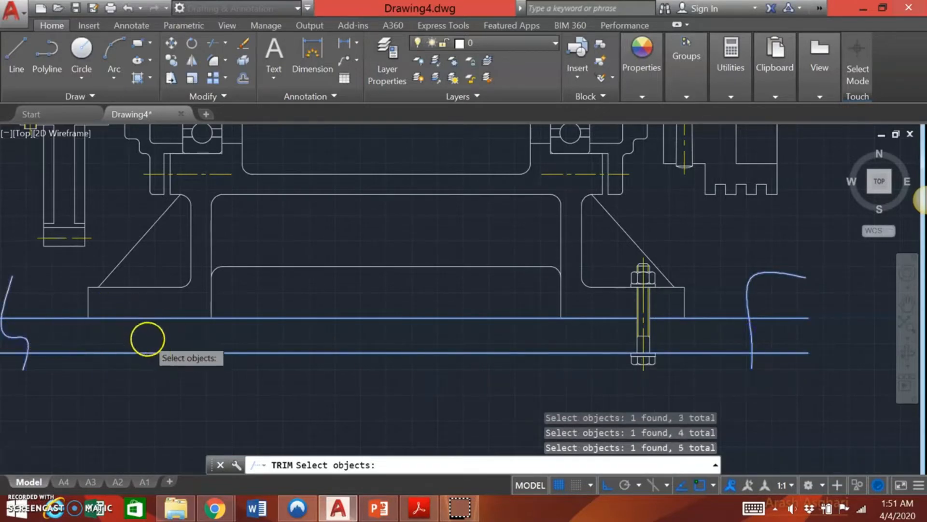
scroll(147, 338, down, 3)
key(Return)
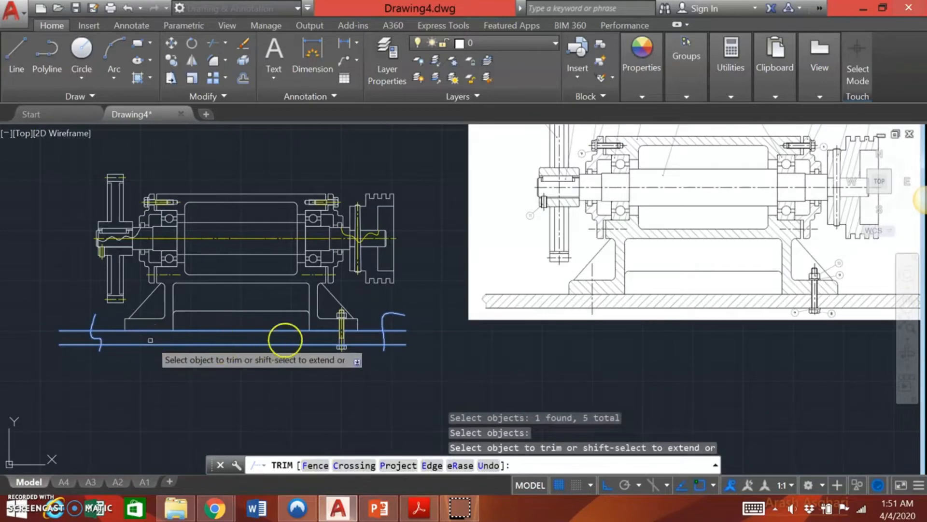
click(372, 292)
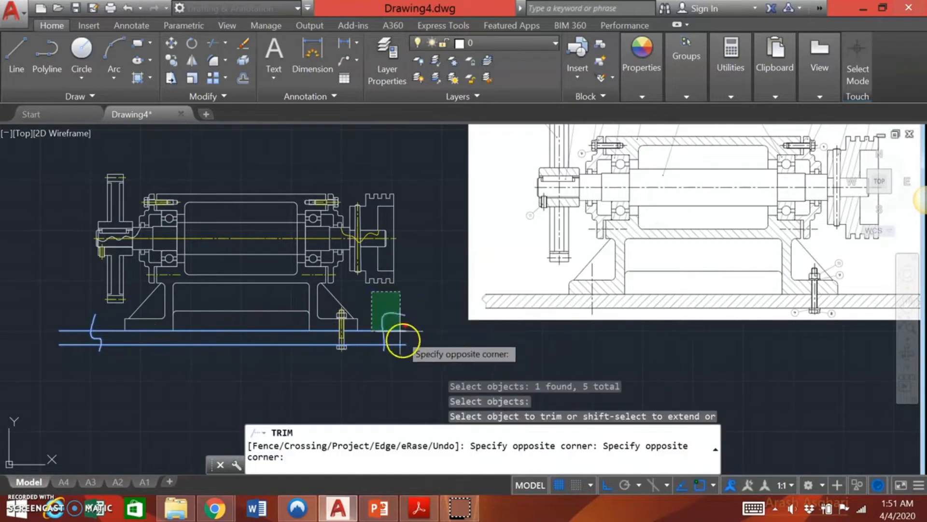
click(399, 318)
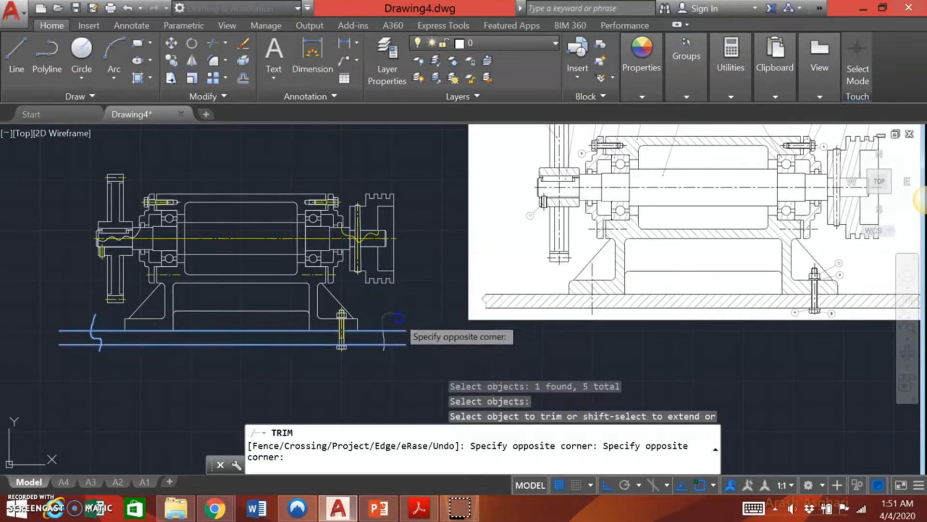
click(401, 327)
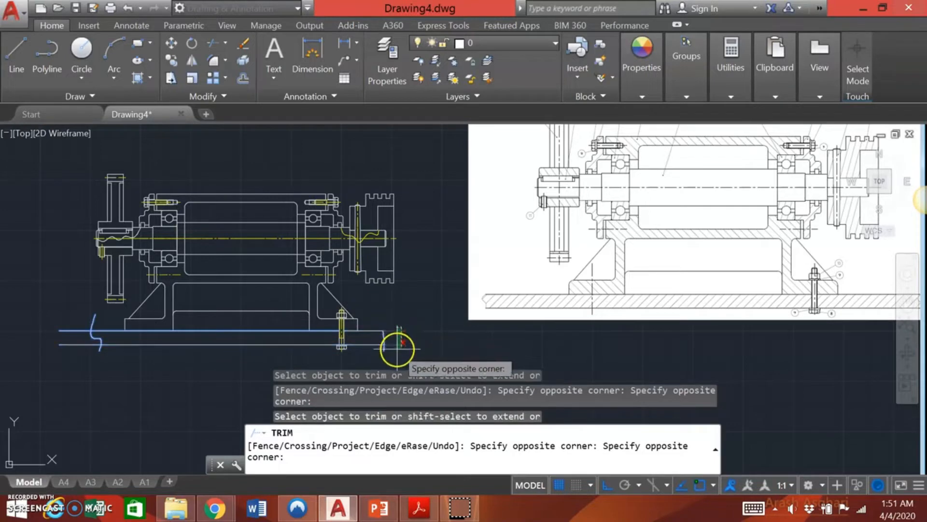
click(395, 345)
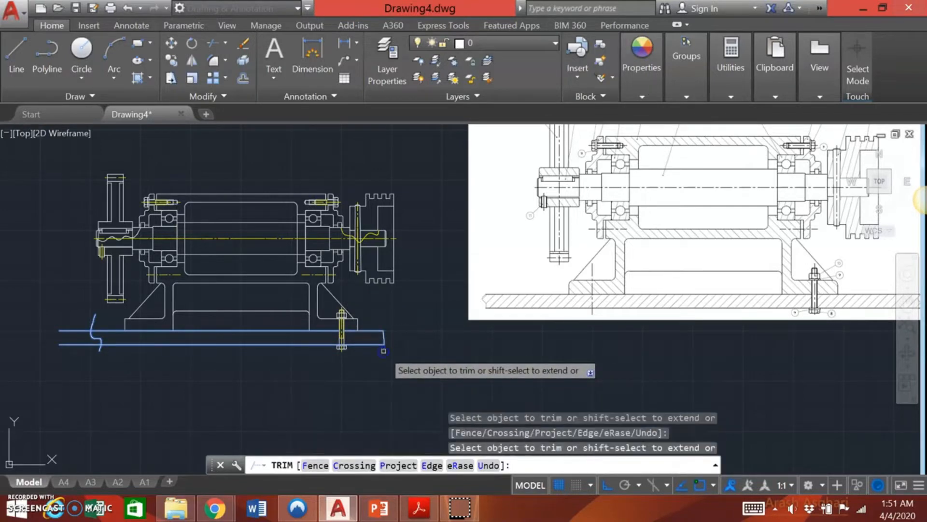
Trim the plate lines beyond the left break line and the spline ends protruding above and below the plate
click(73, 309)
click(73, 348)
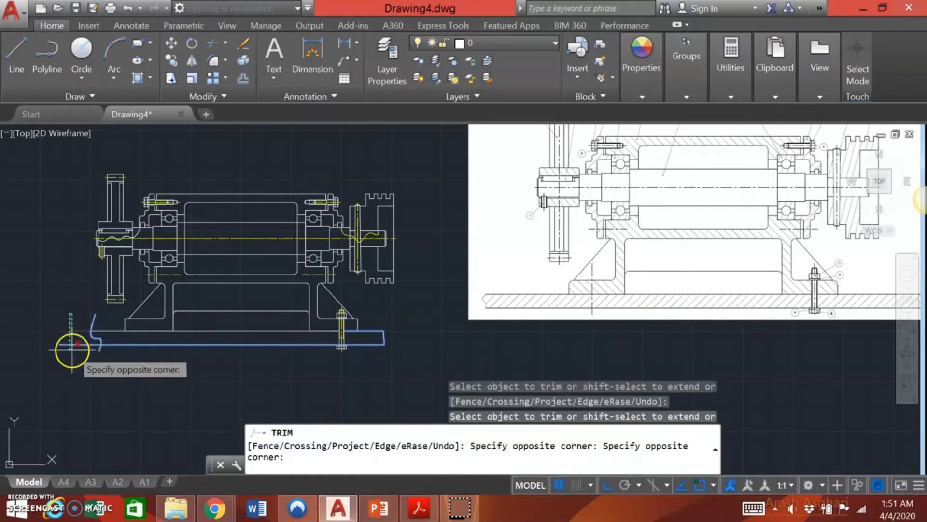
click(97, 351)
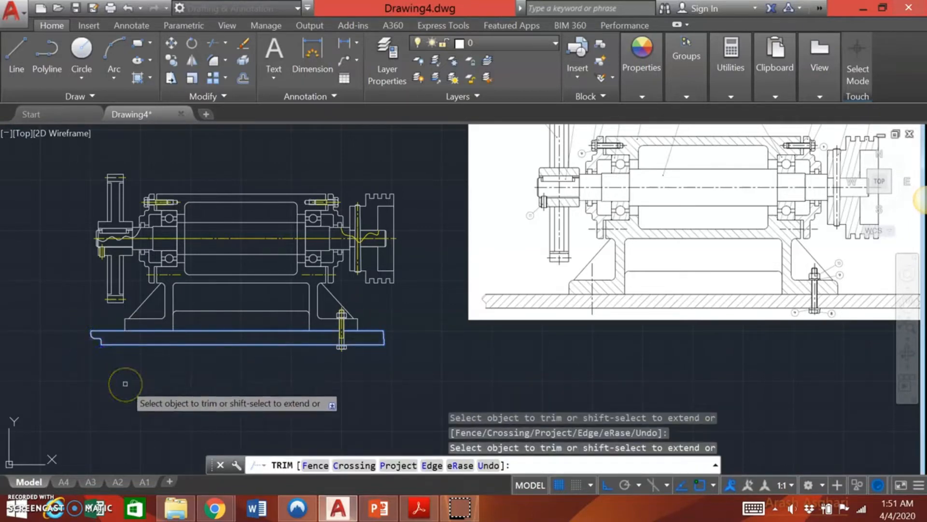
key(Escape)
Try to join the foundation bolt's separate centre line segments, with the nut included in the selection
scroll(125, 383, up, 4)
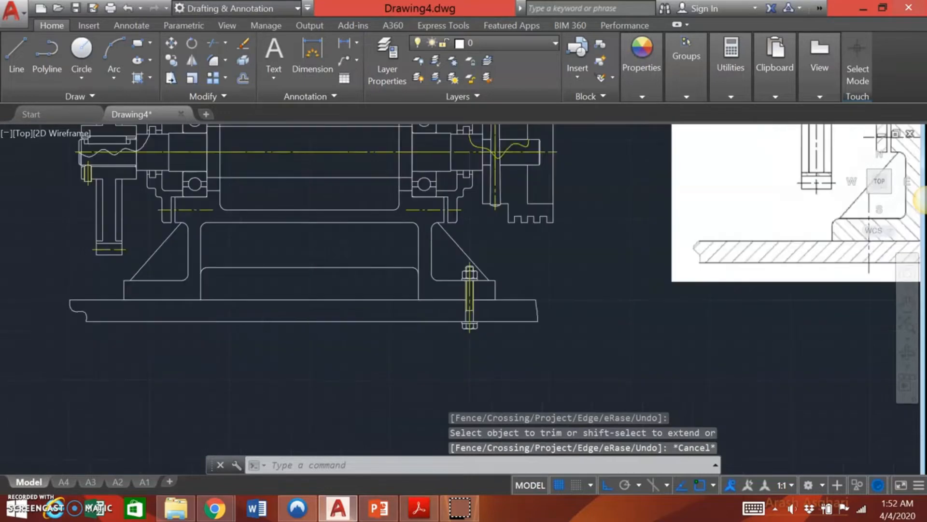
click(673, 257)
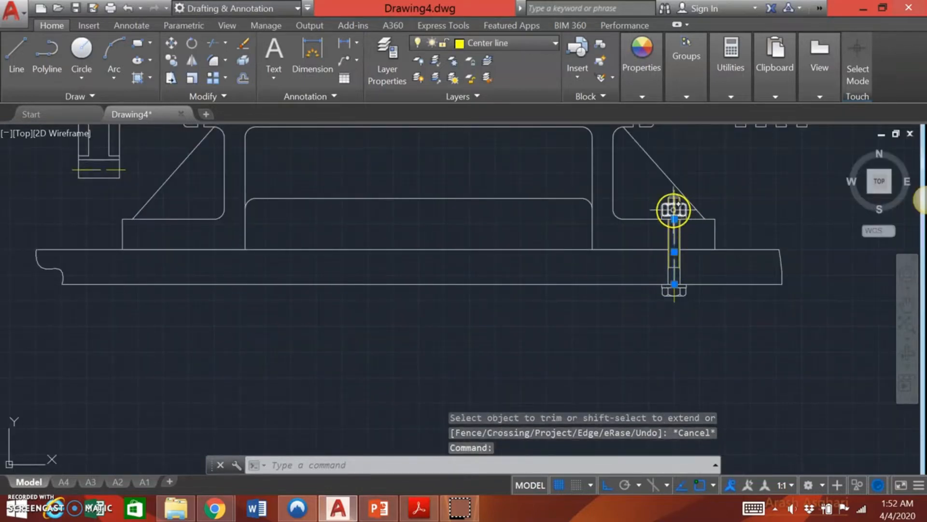
click(674, 210)
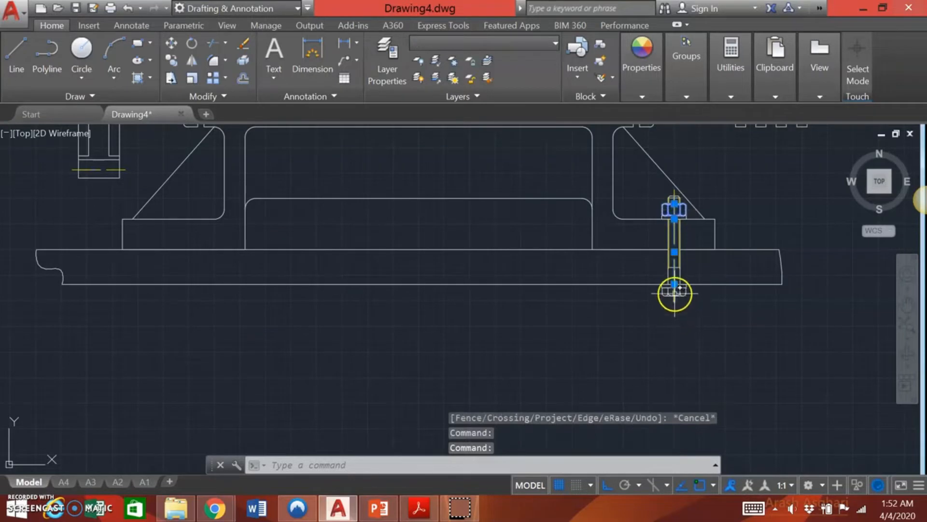
click(673, 214)
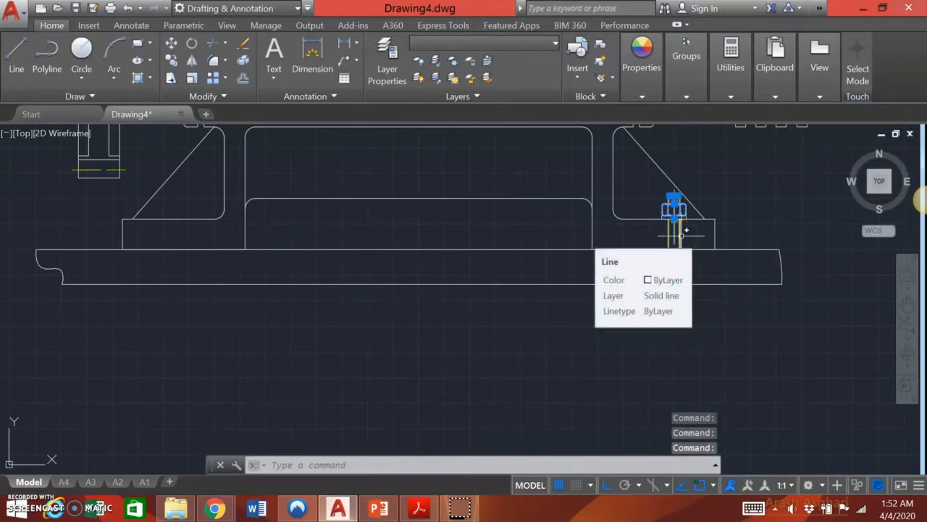
click(679, 263)
text(J)
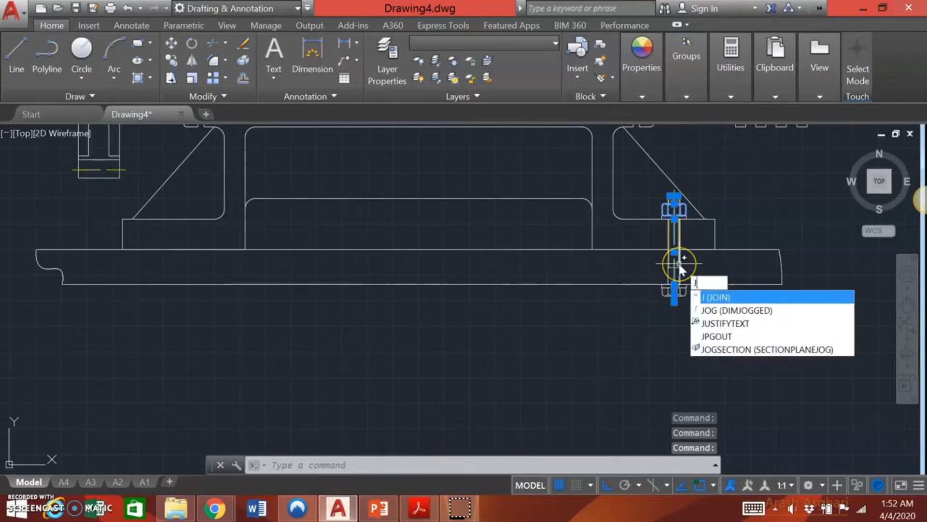
key(Return)
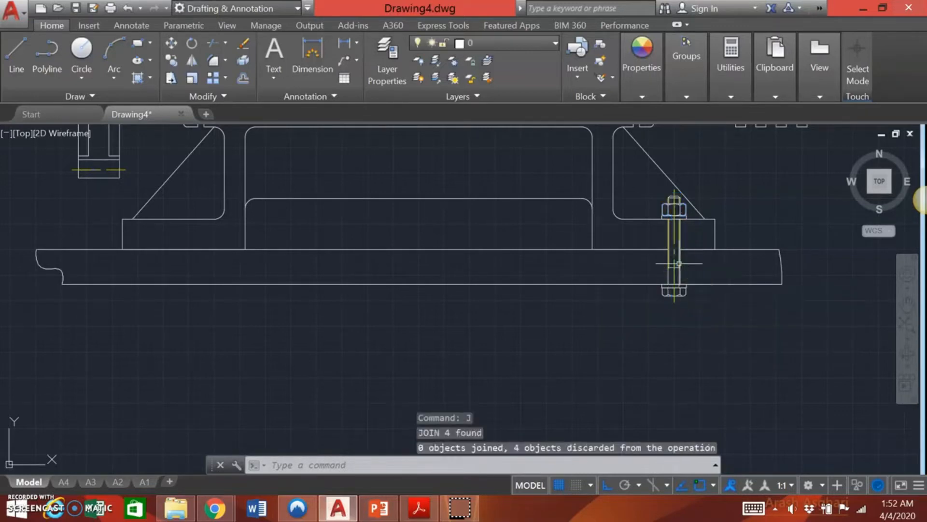
Erase the centre line segment along the foundation bolt's shank and undo the deletion
click(674, 259)
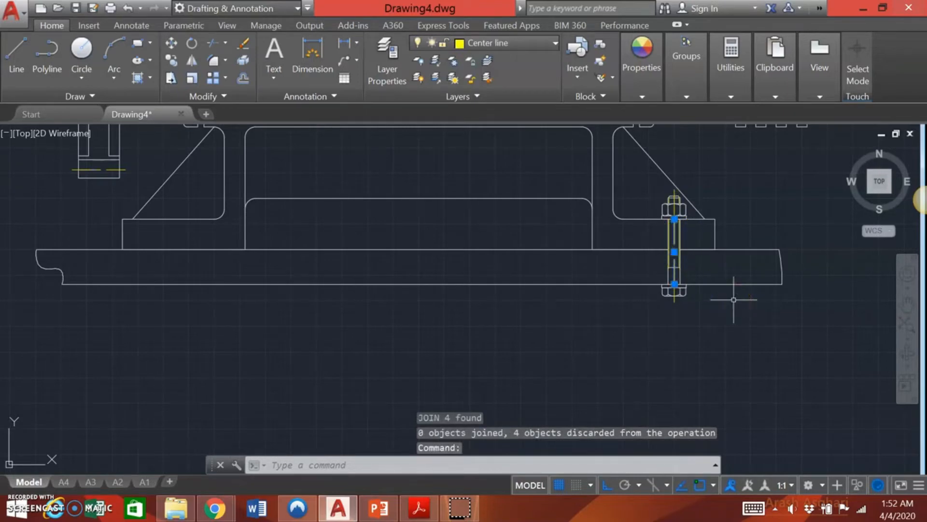
key(Delete)
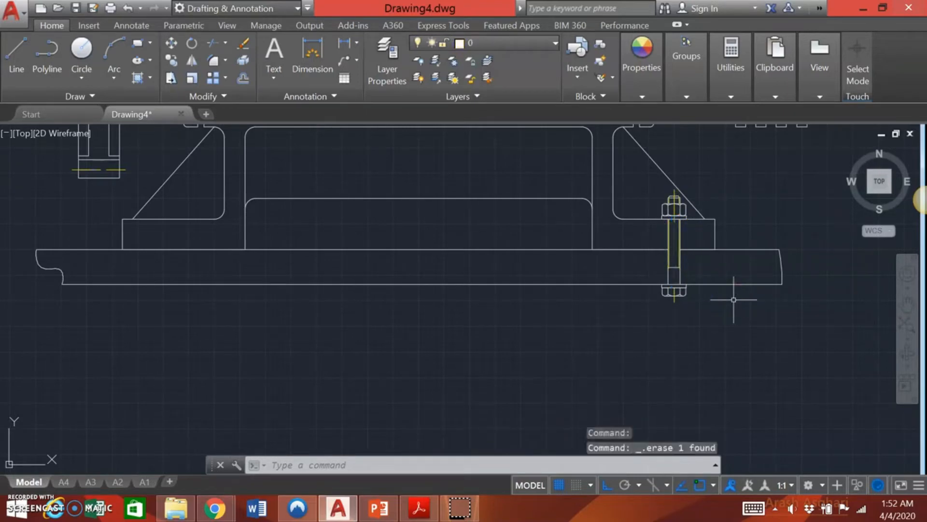
click(130, 9)
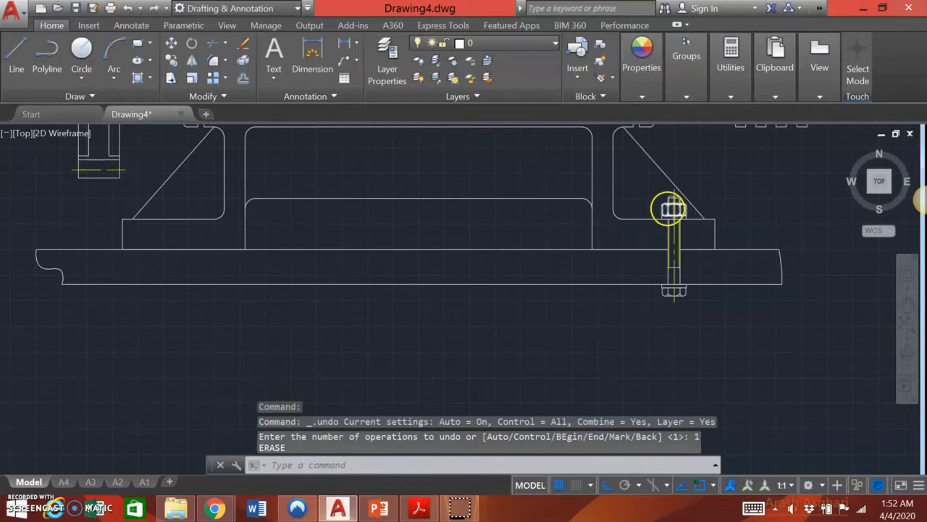
scroll(668, 209, up, 2)
click(678, 209)
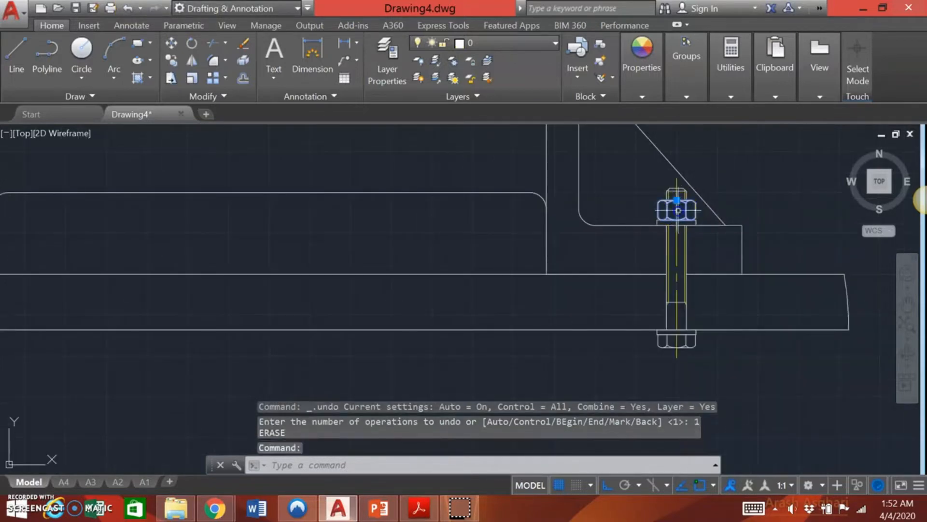
key(Escape)
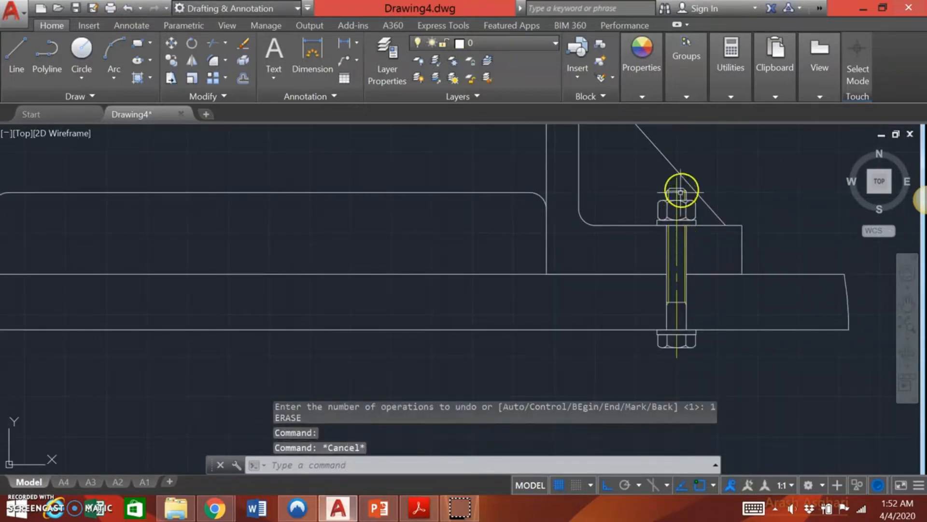
click(678, 182)
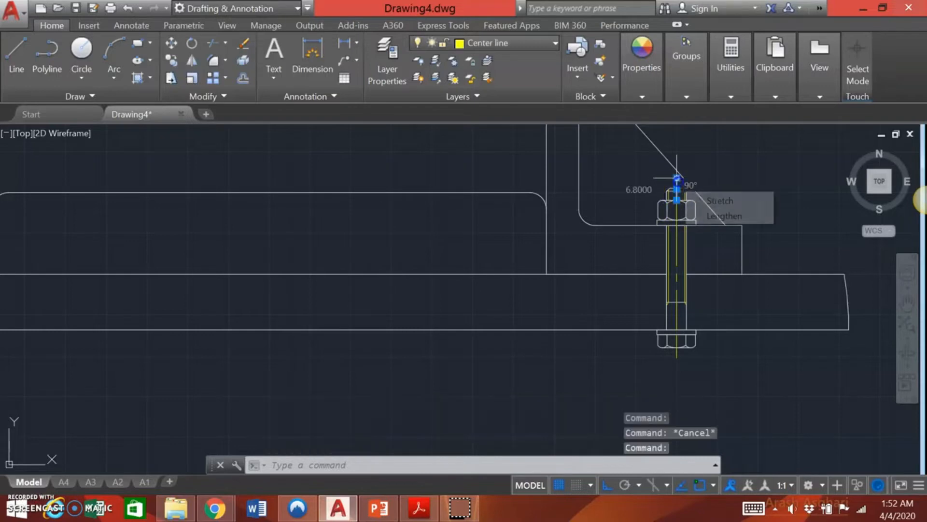
click(677, 213)
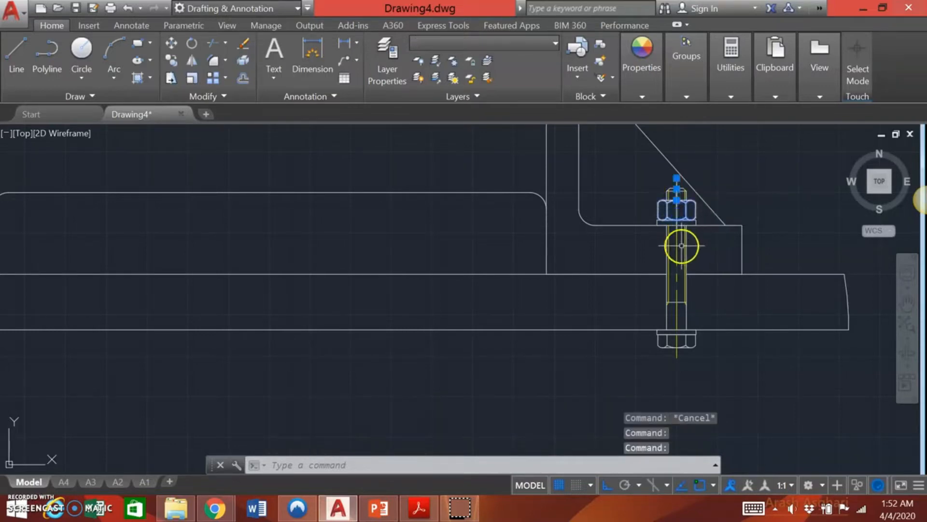
key(Escape)
Select the foundation bolt's three centre line segments, leaving out the nut, and try to join them
click(678, 239)
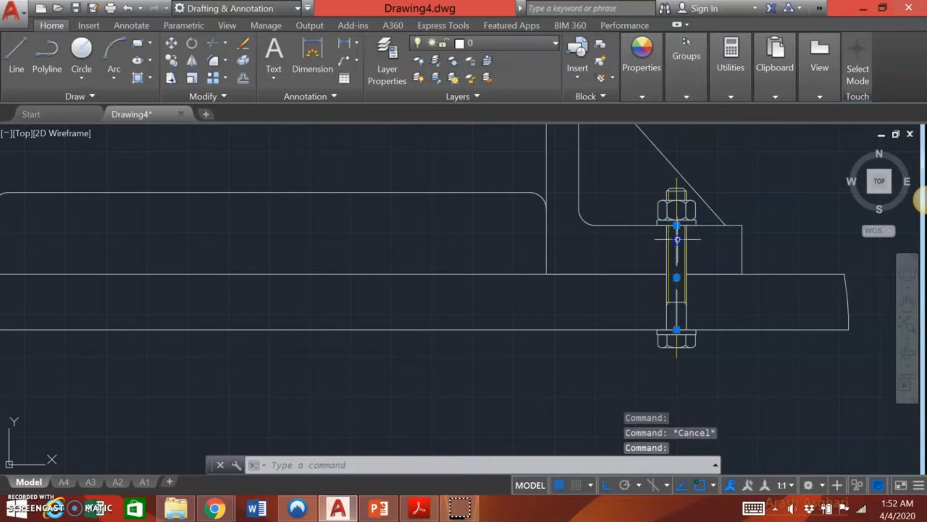
click(678, 180)
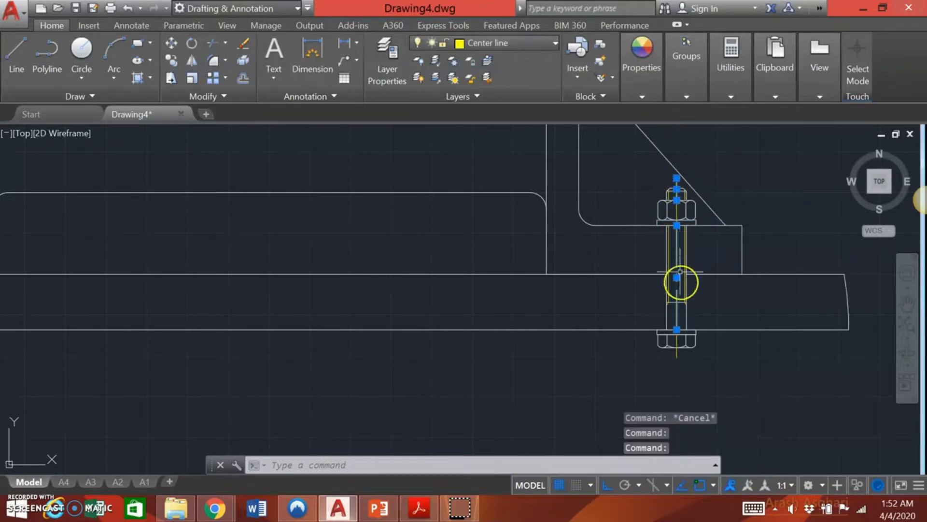
click(677, 356)
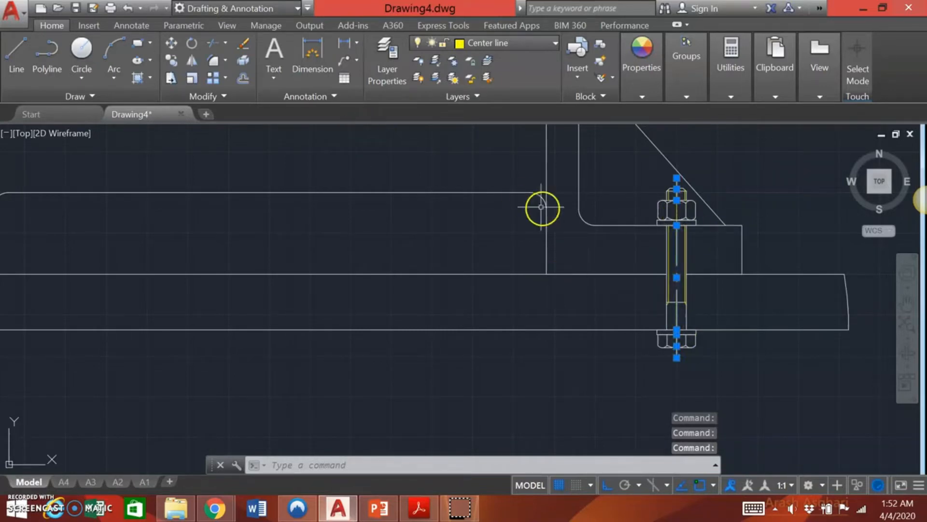
text(jo)
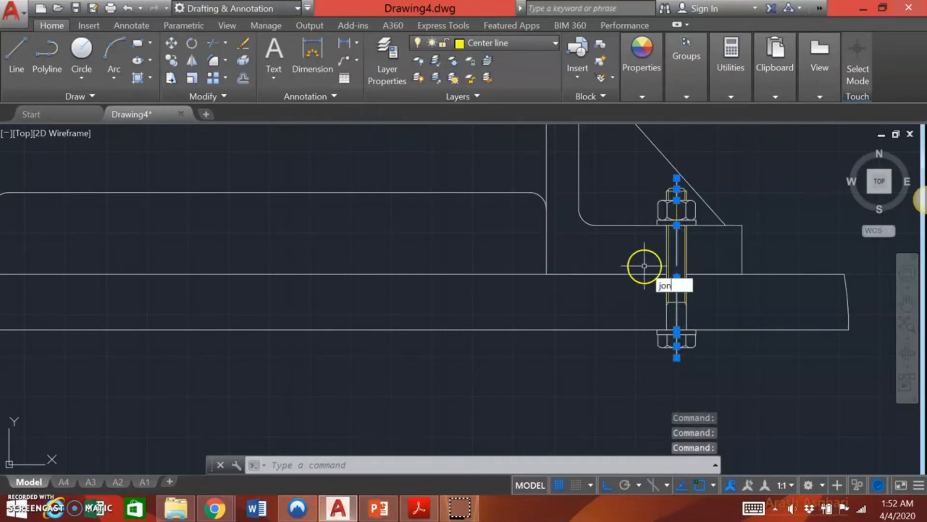
text(n)
key(BackSpace)
key(Return)
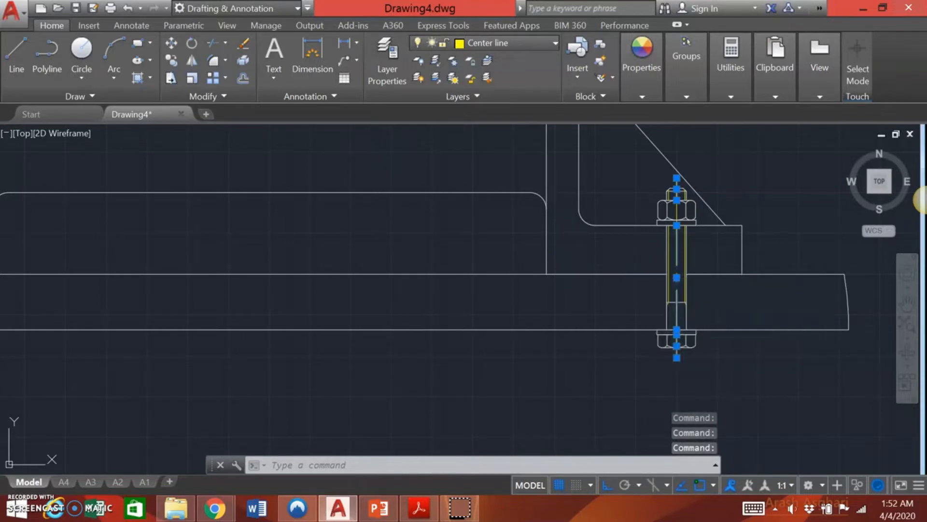
click(677, 277)
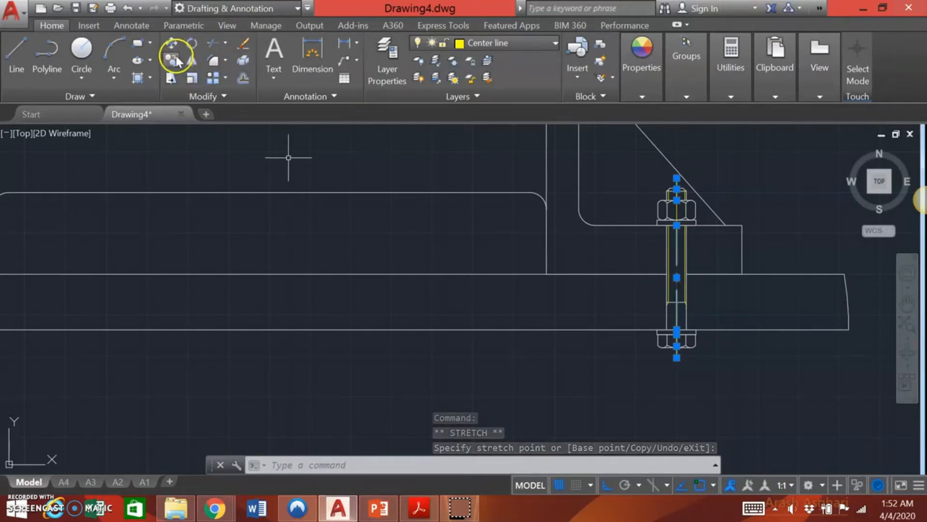
Mirror the selected bolt centre line segments about a vertical line through the midpoint of the base plate's lower edge, keeping the source objects
click(190, 61)
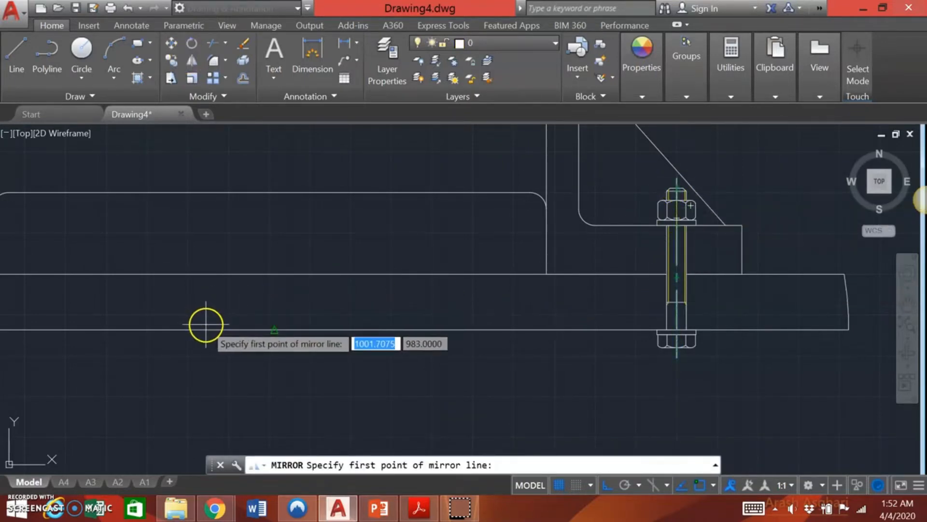
scroll(212, 322, down, 2)
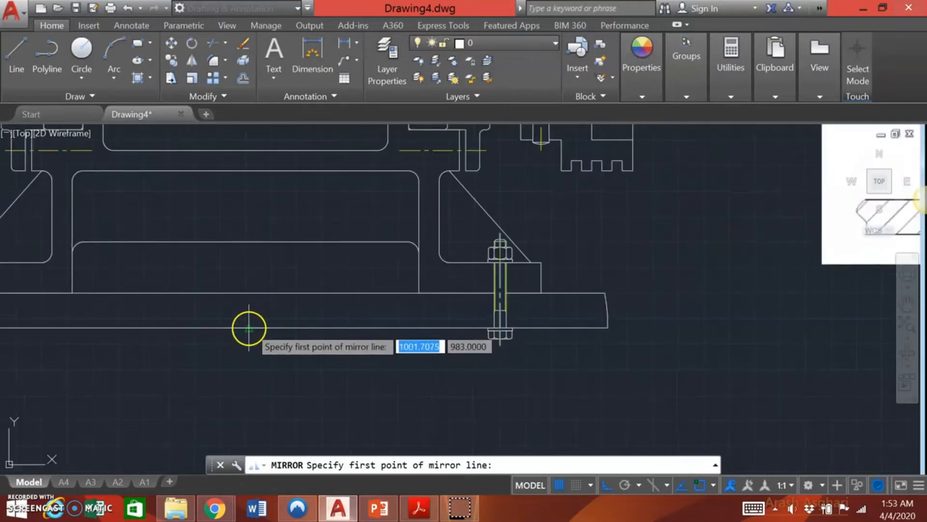
click(249, 328)
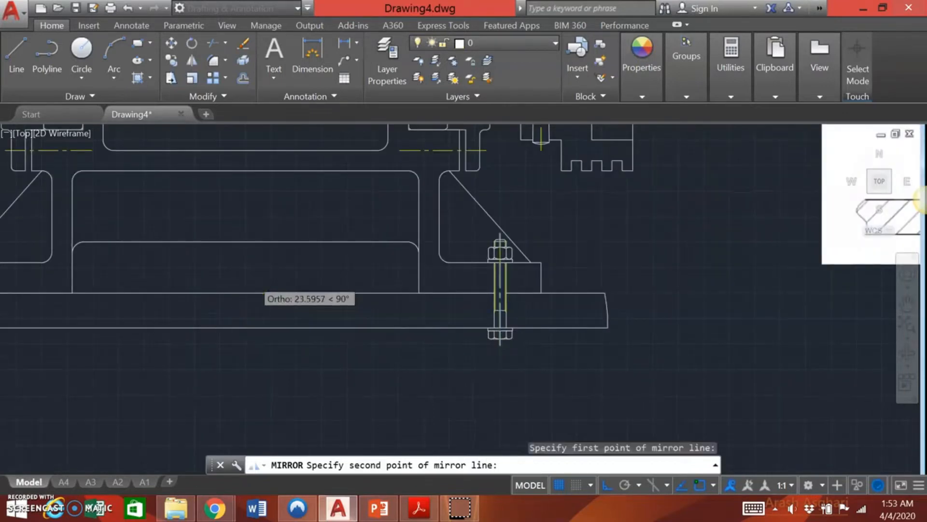
scroll(252, 278, down, 3)
click(252, 279)
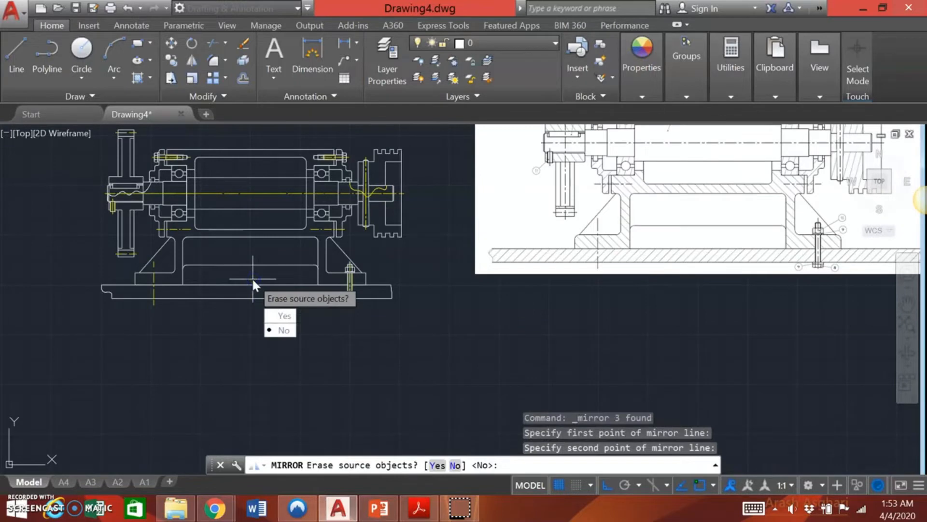
key(Return)
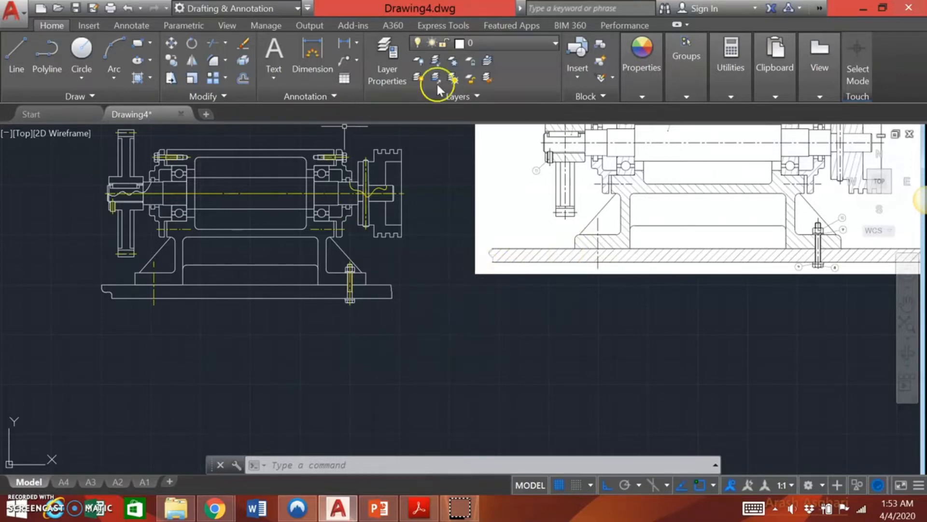
Turn off the Center line layer
click(538, 49)
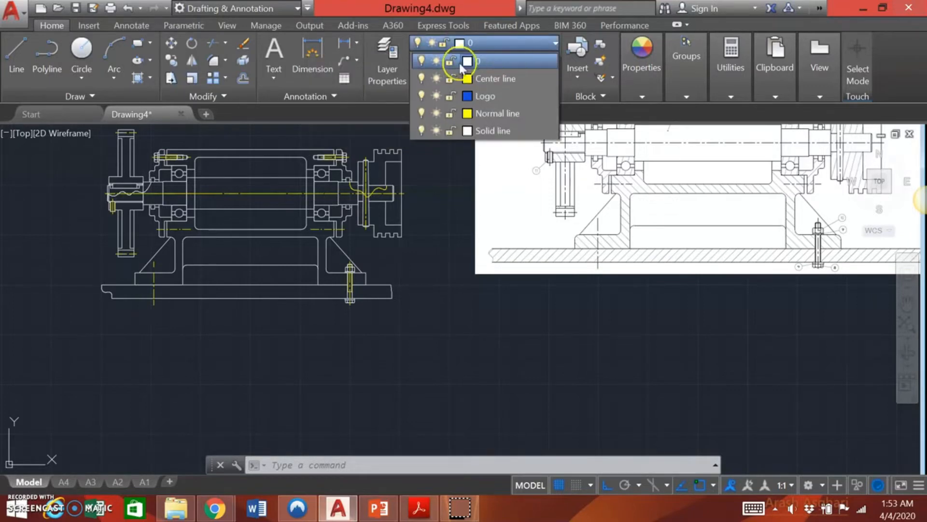
click(421, 80)
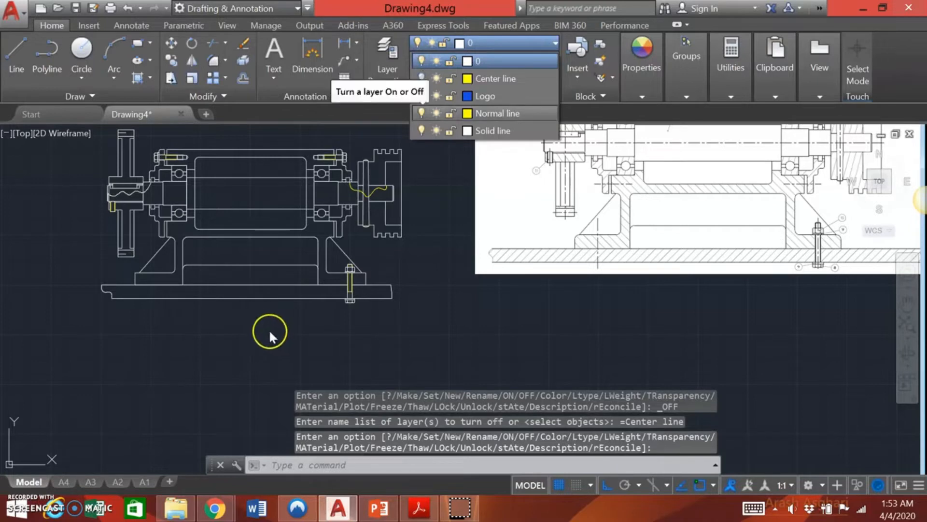
click(227, 335)
Hatch the base plate with the ANSI31 pattern at a scale of 30
scroll(227, 337, up, 2)
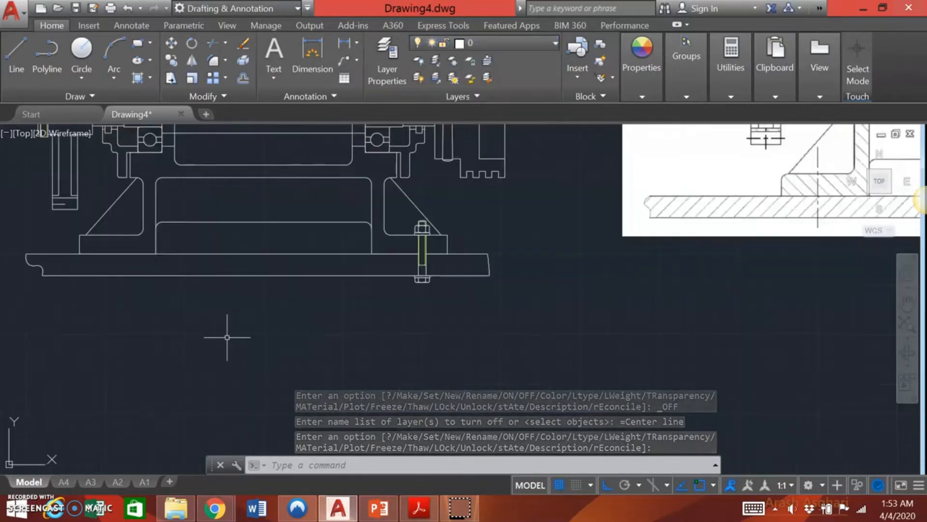
click(237, 274)
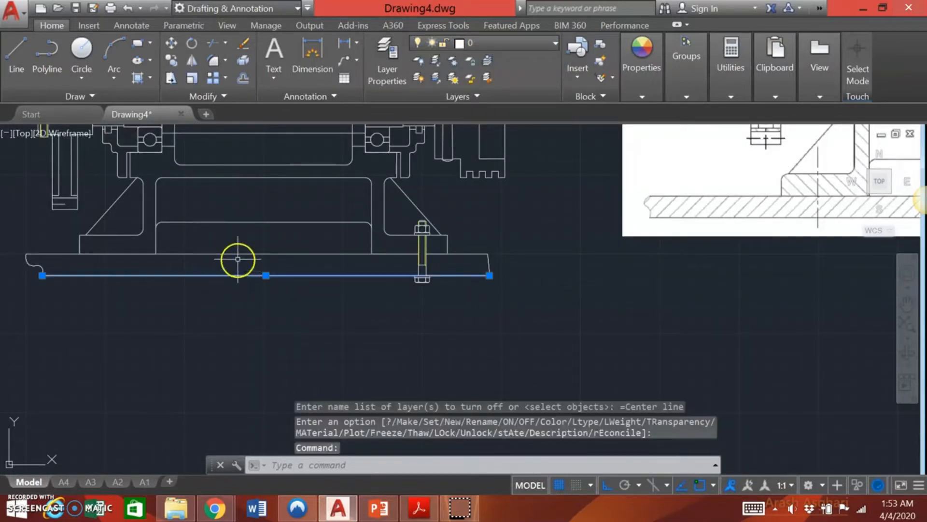
key(Escape)
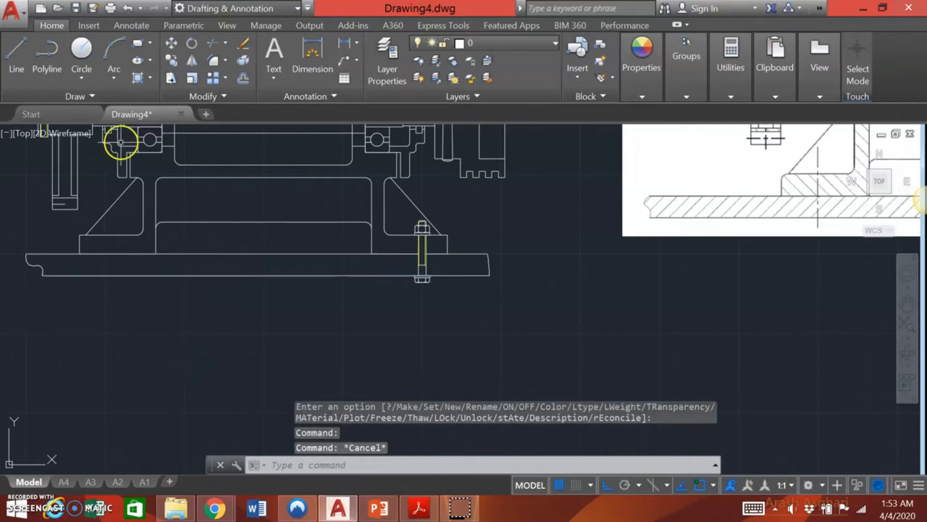
click(133, 79)
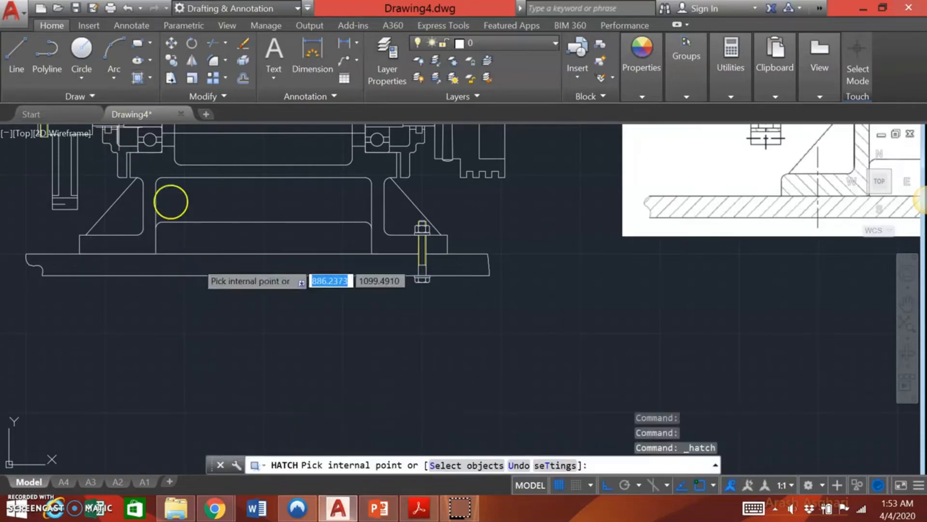
click(224, 267)
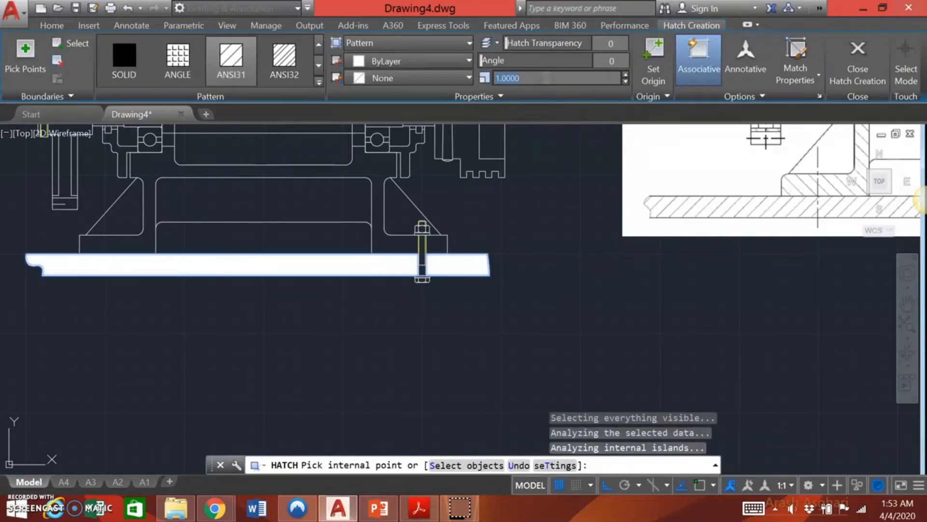
key(Return)
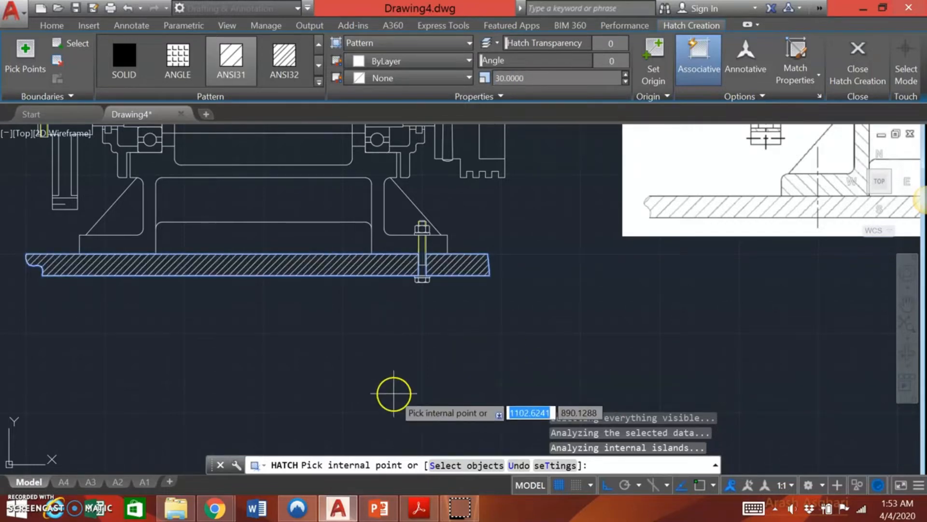
key(Escape)
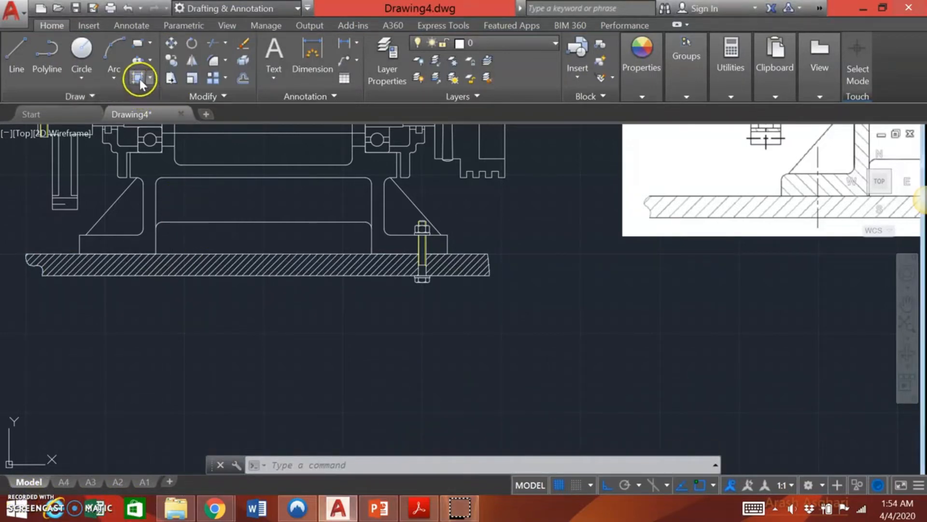
Hatch the housing's lower section with its supports and the housing's upper wall using ANSI31 at scale 30
click(155, 142)
click(149, 164)
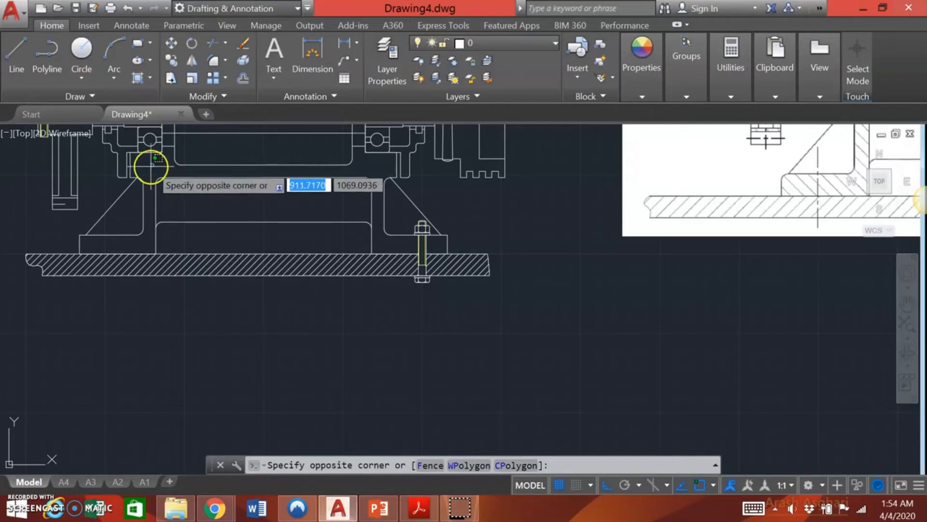
click(139, 79)
click(151, 166)
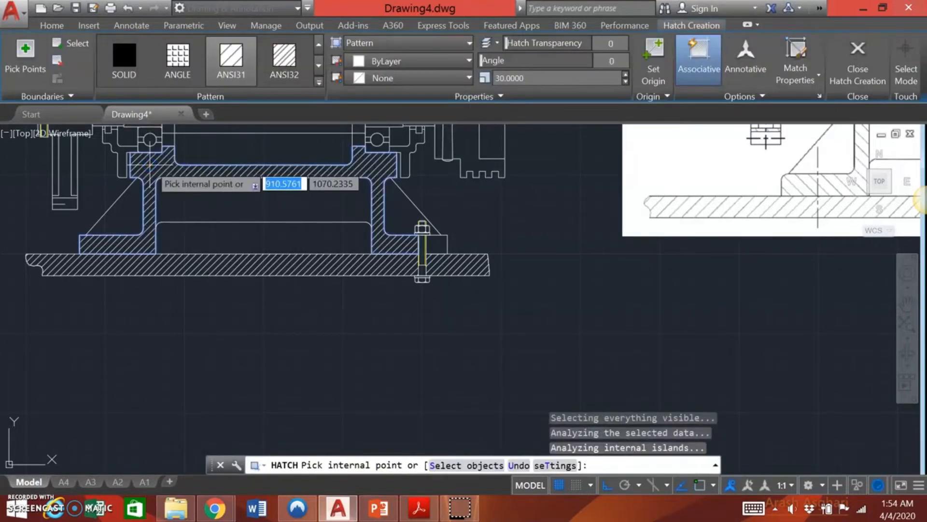
scroll(354, 165, up, 1)
scroll(347, 164, down, 4)
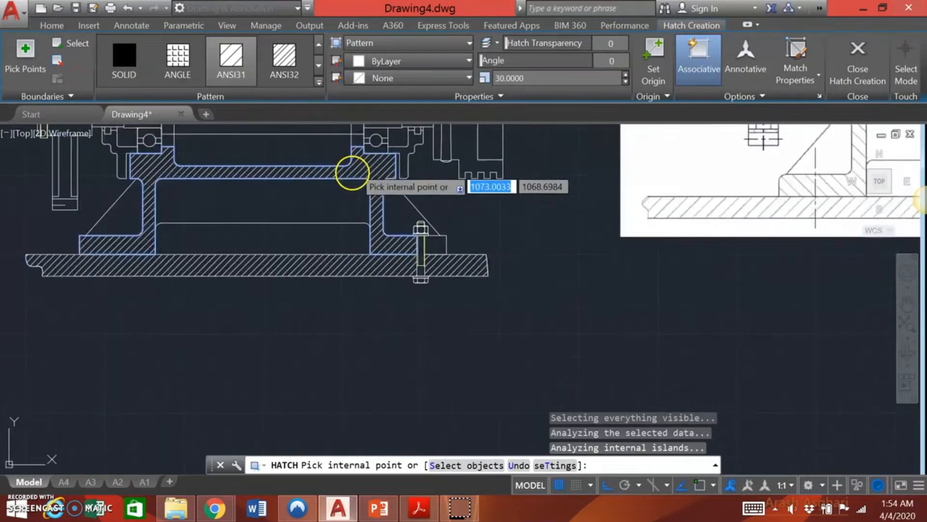
middle_drag(331, 162, 317, 296)
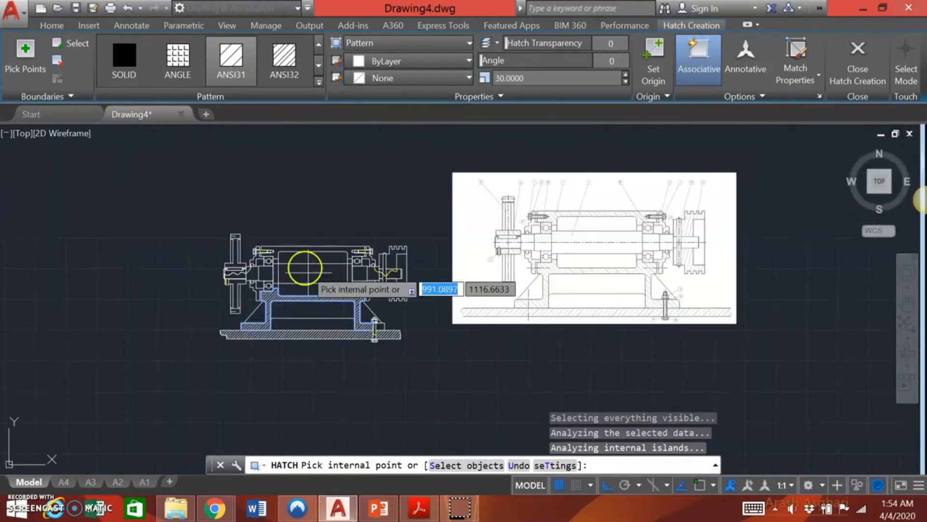
scroll(290, 234, up, 3)
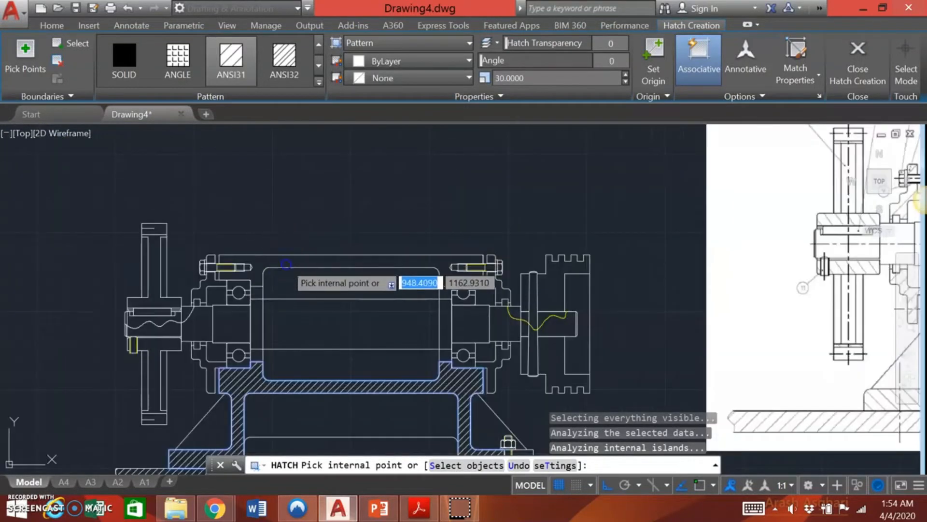
click(279, 256)
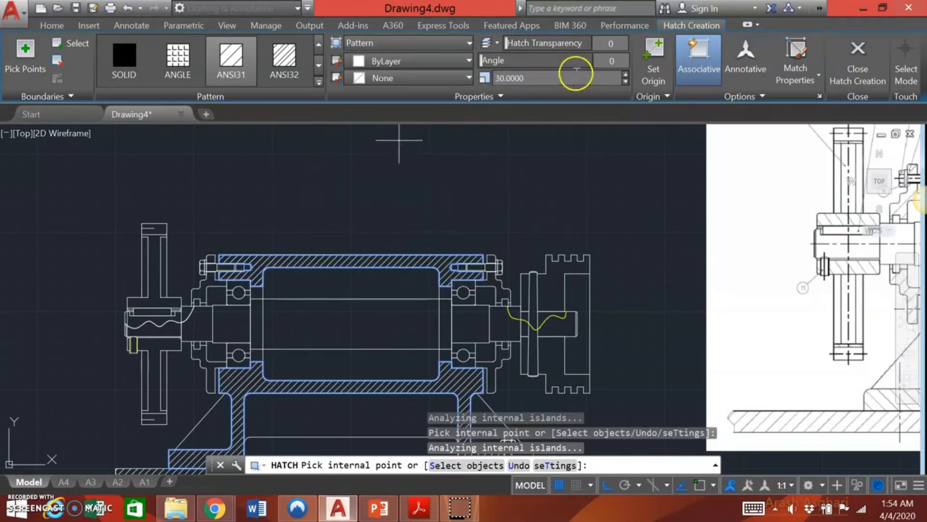
Set the housing hatch angle to 90 and finish the hatch
scroll(452, 220, down, 2)
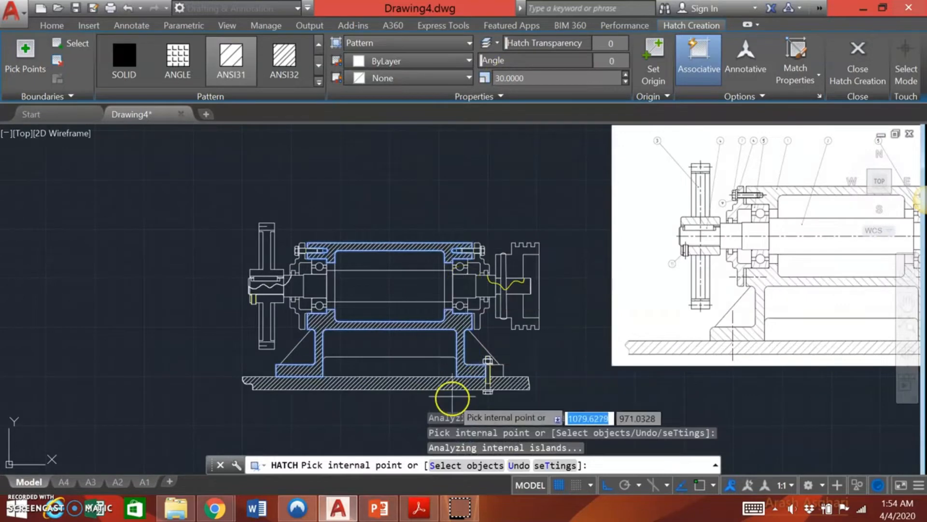
click(447, 370)
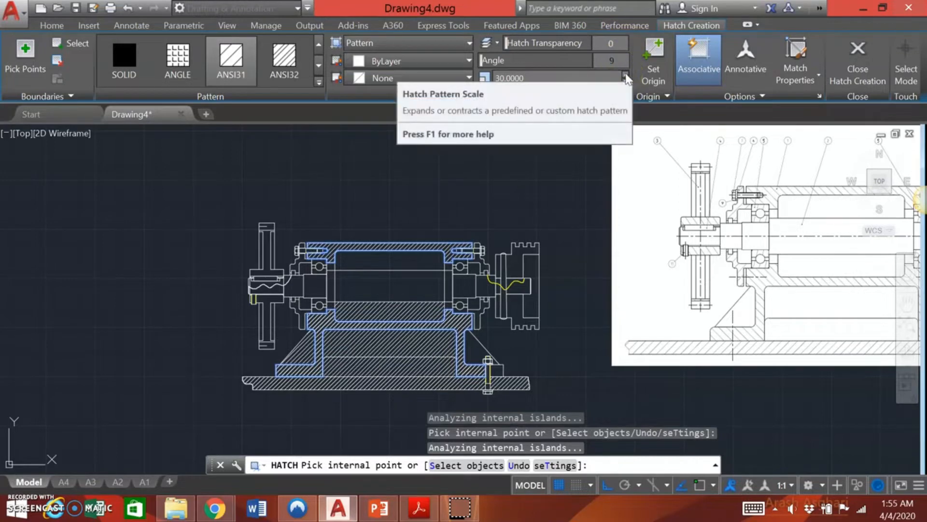
click(543, 168)
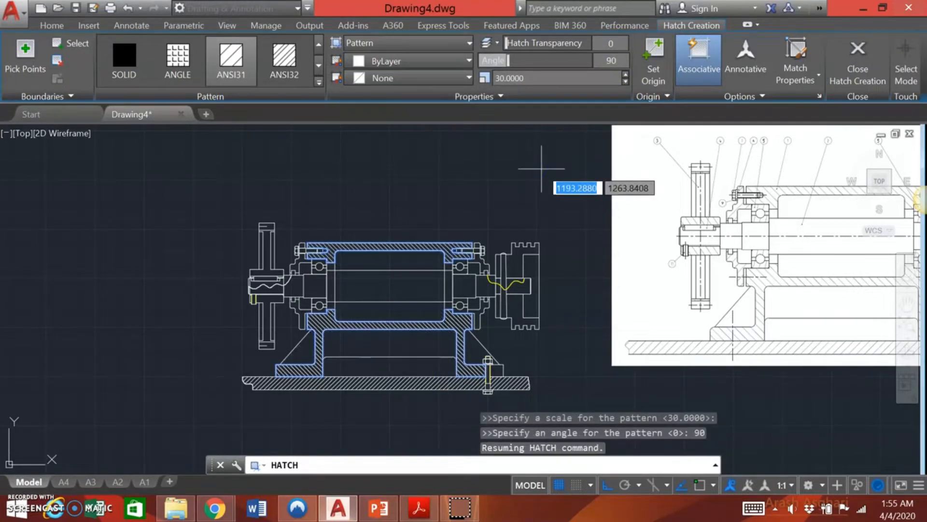
key(Escape)
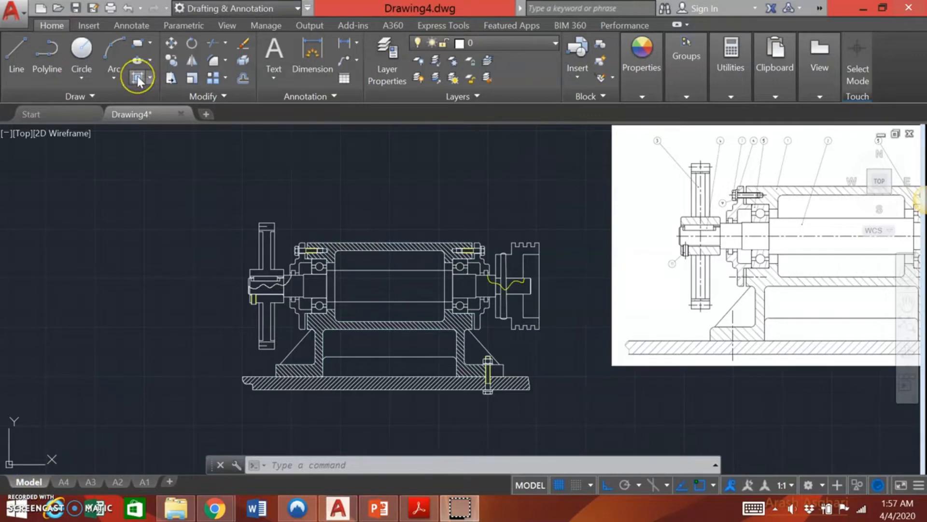
scroll(289, 272, up, 4)
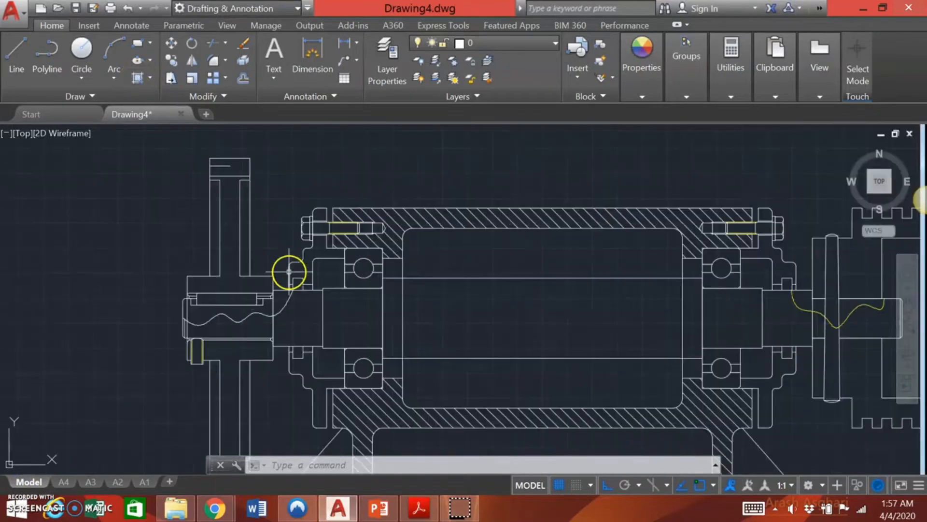
Hatch the upper and lower sections of the left bearing cover with the ANSI31 pattern at scale 30
click(310, 252)
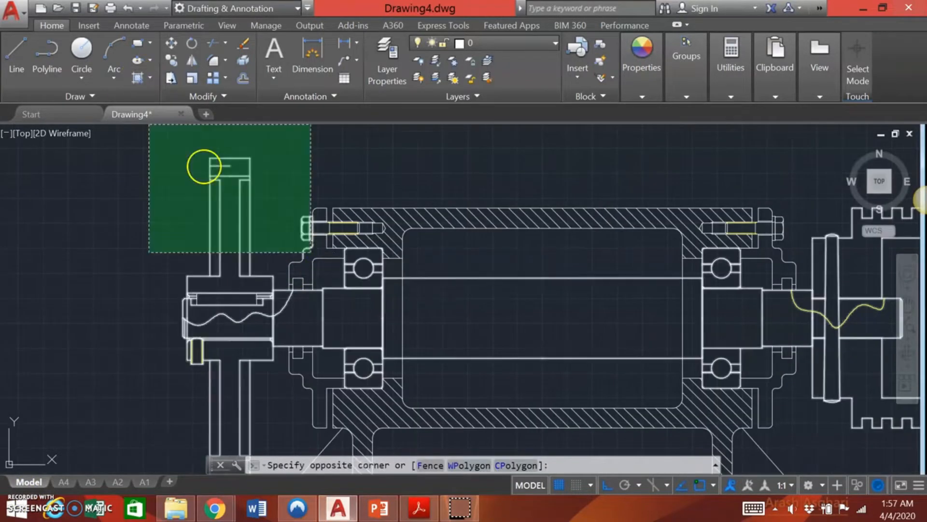
click(137, 78)
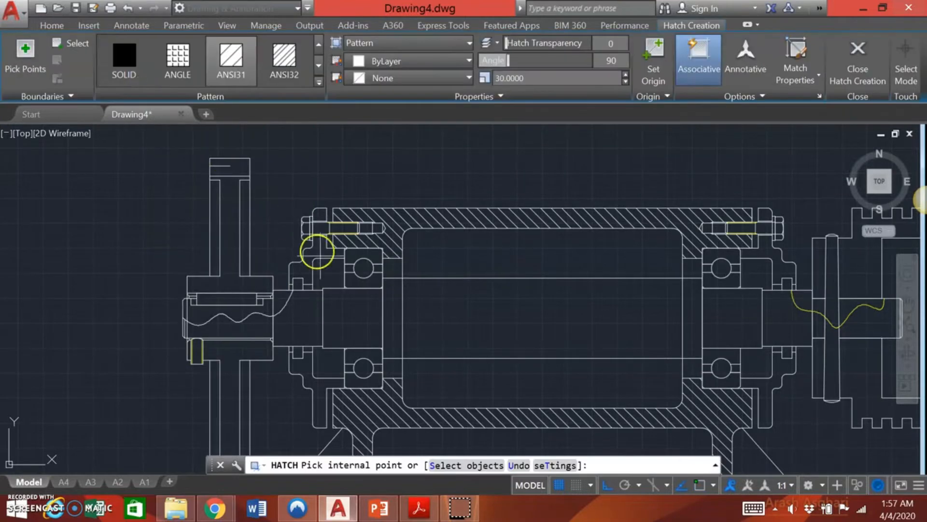
click(307, 261)
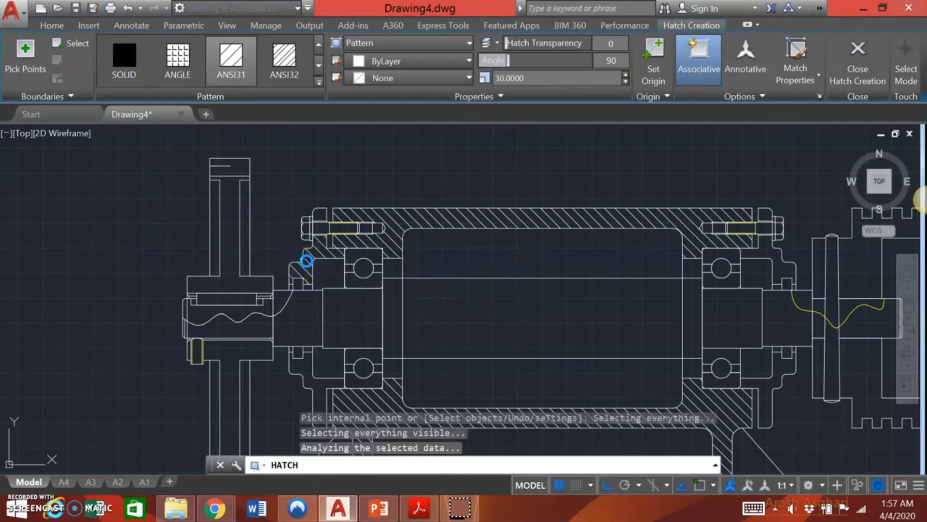
click(319, 211)
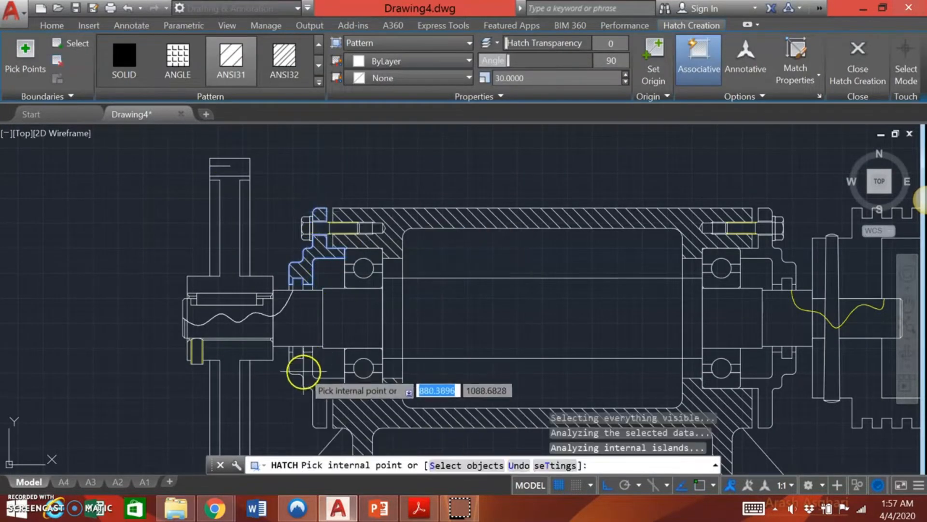
click(303, 371)
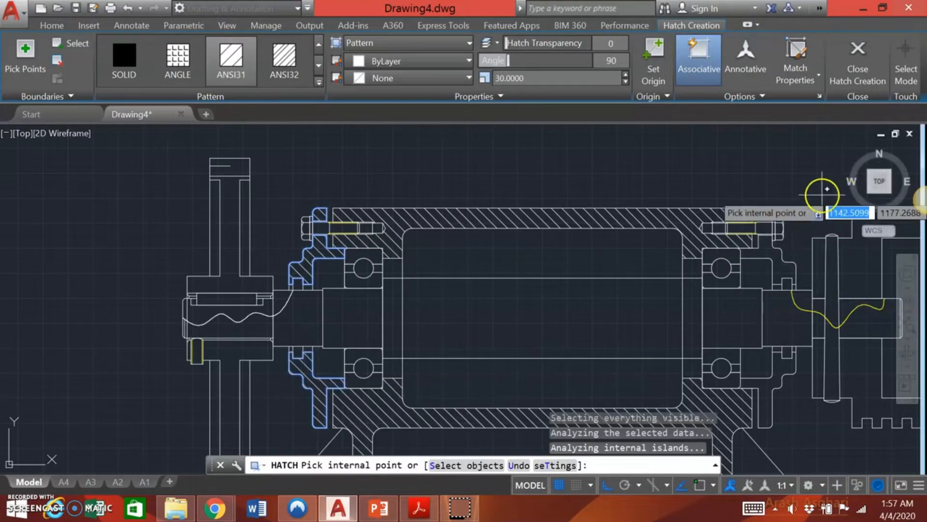
Add the right bearing cover's upper and lower sections to the hatch and set the hatch angle to 0
click(765, 216)
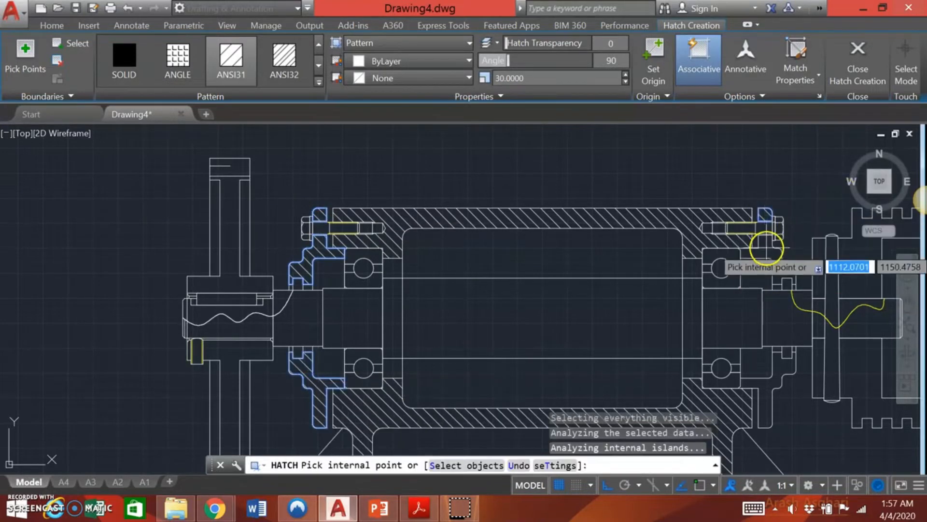
click(773, 251)
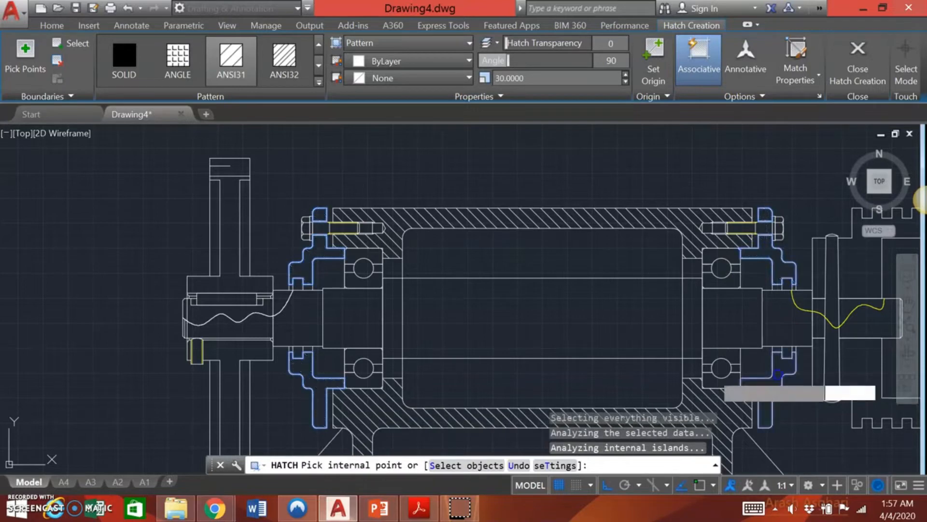
click(773, 377)
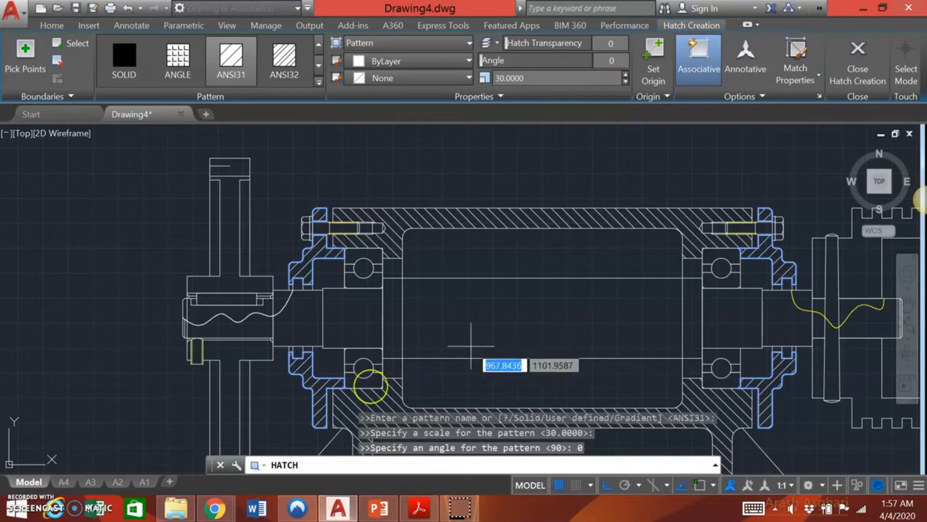
key(Escape)
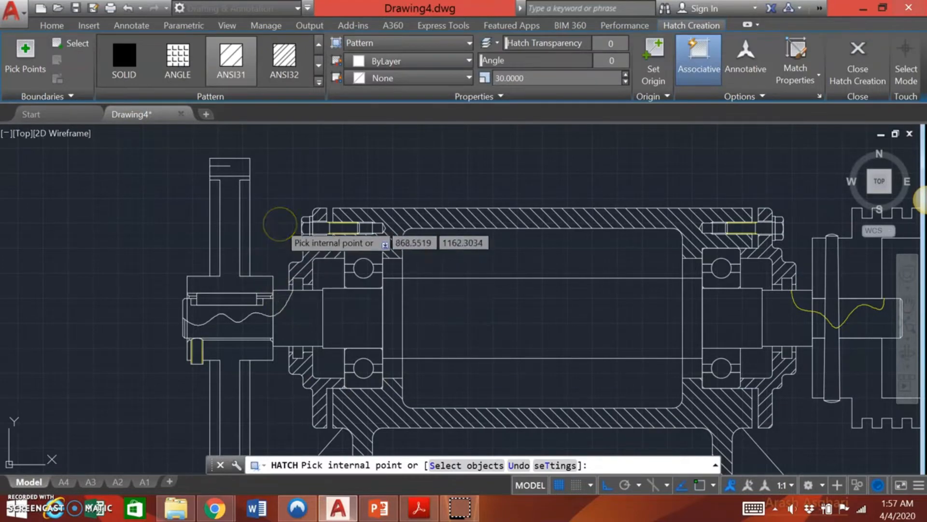
key(Escape)
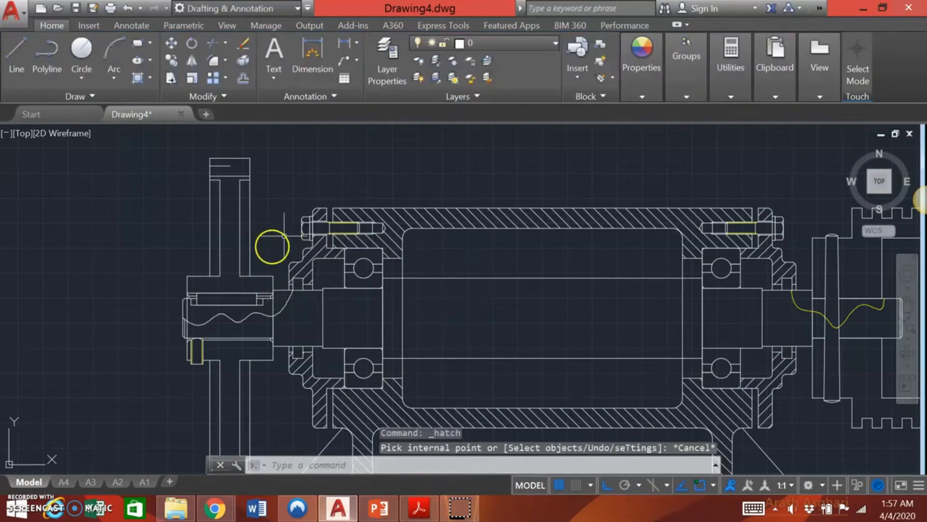
Trim the gear hub edge inside the shaft's broken-out section and both housing inner wall lines where they cross the shaft
click(213, 42)
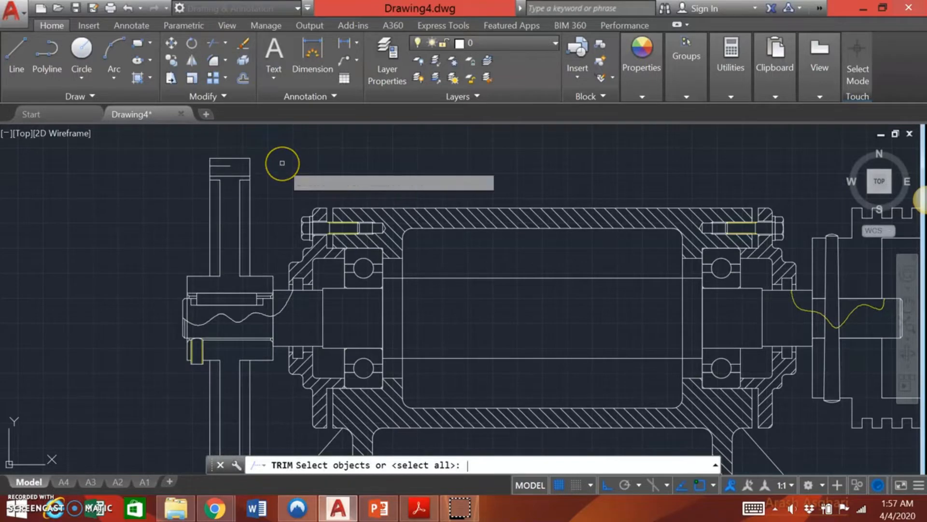
key(Return)
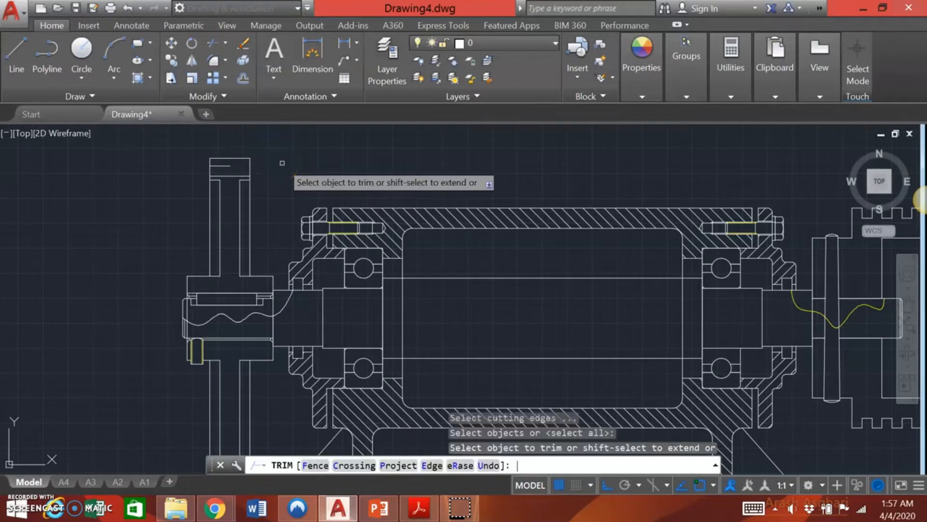
click(273, 306)
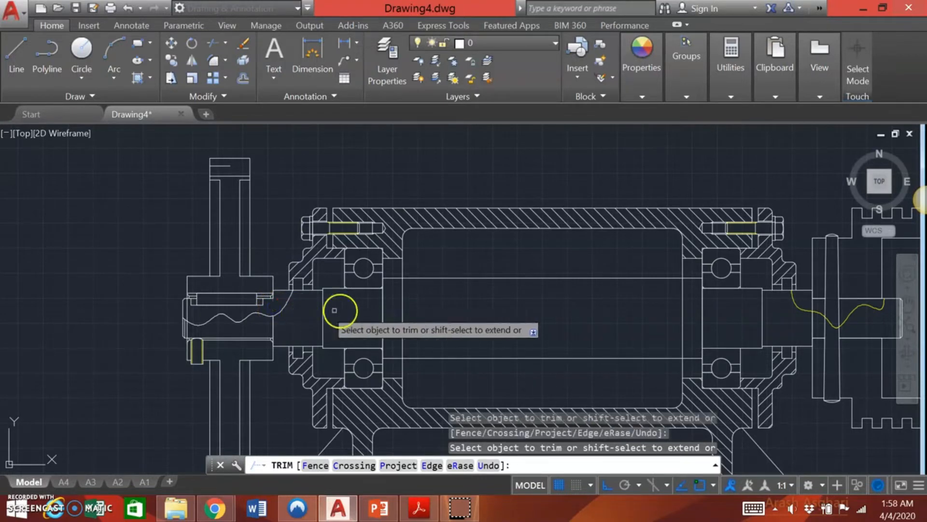
click(406, 309)
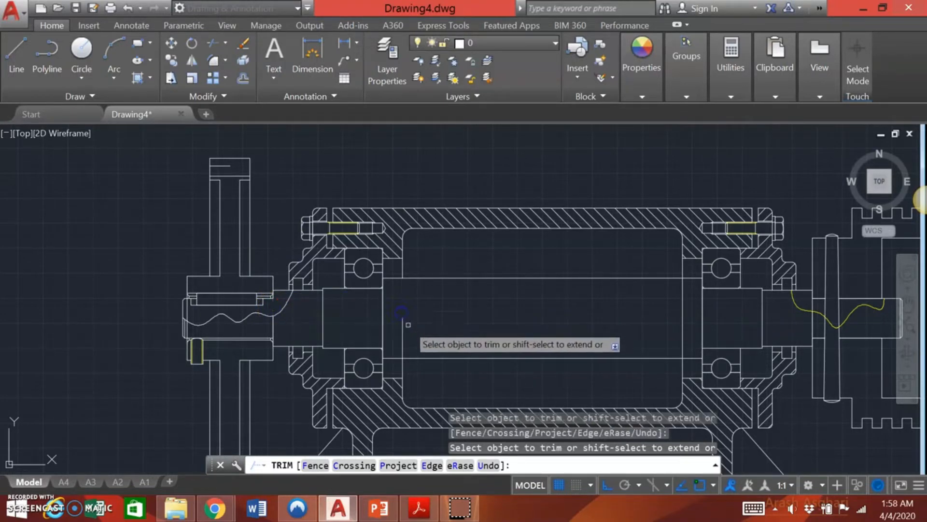
click(683, 315)
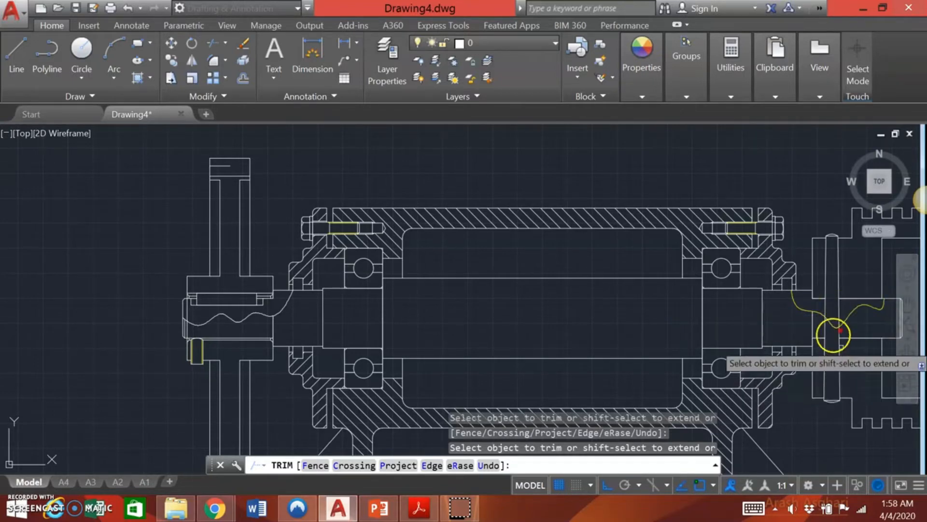
key(Escape)
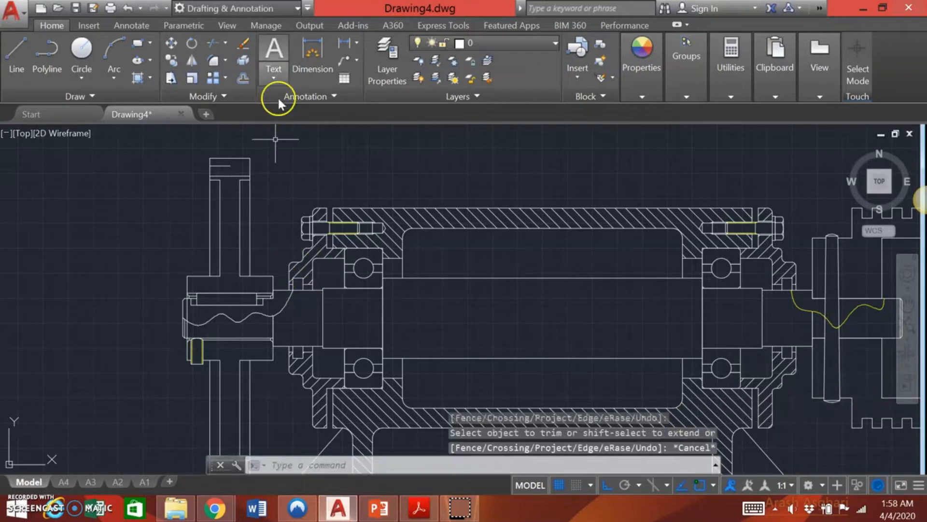
Hatch the broken-out sections at both shaft ends with ANSI31 at scale 30 and an angle of 30
click(139, 78)
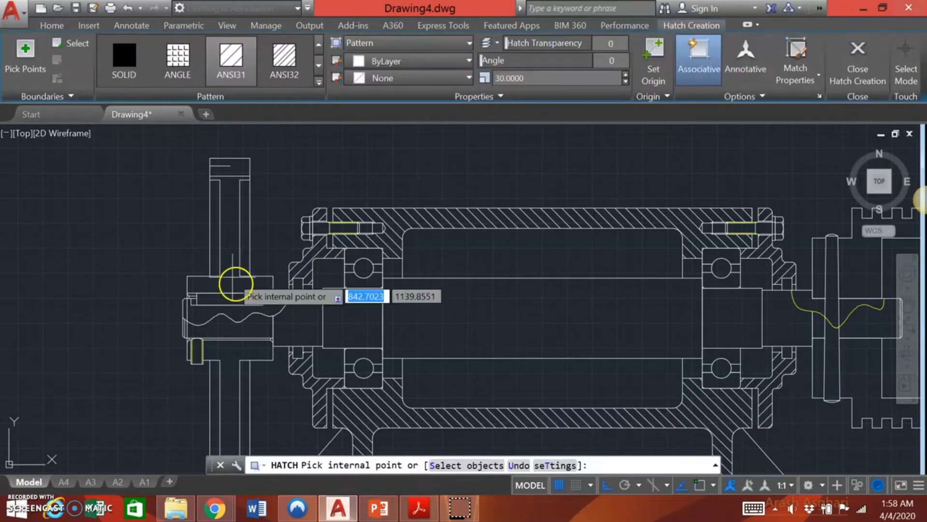
click(277, 296)
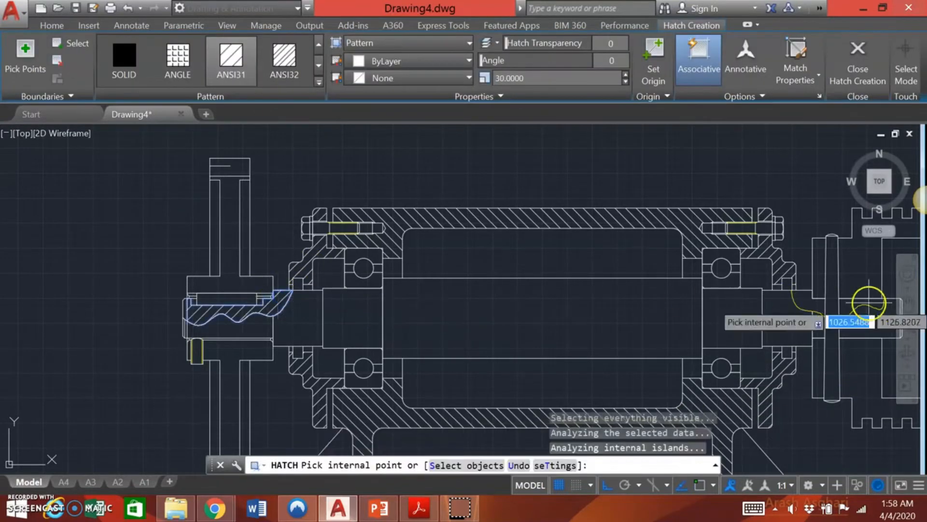
click(815, 303)
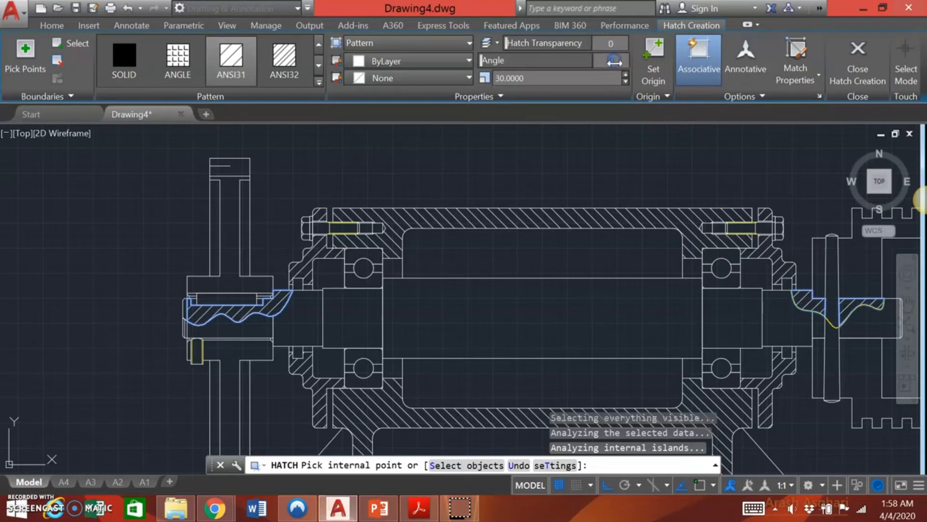
drag(617, 70, 614, 62)
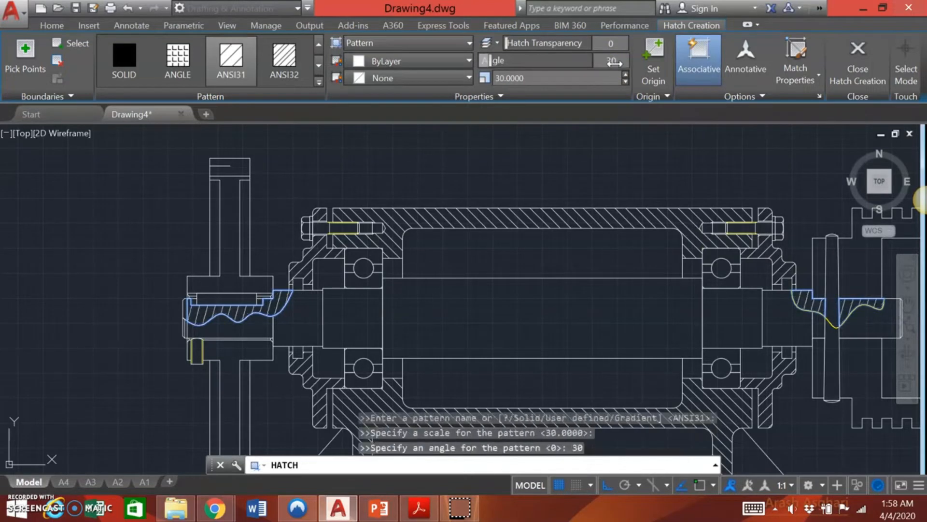
key(Escape)
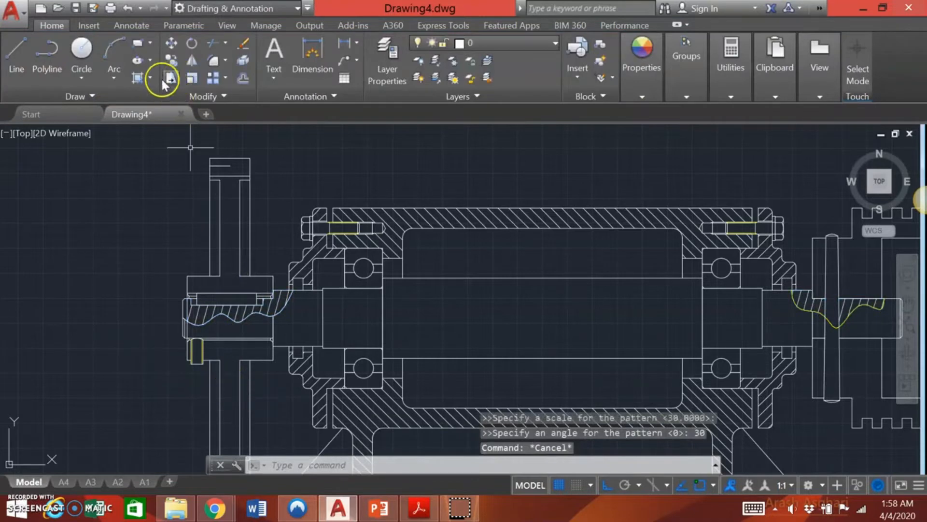
Hatch the upper and lower sections of the gear and the grooved pulley with ANSI31 at scale 30
click(148, 78)
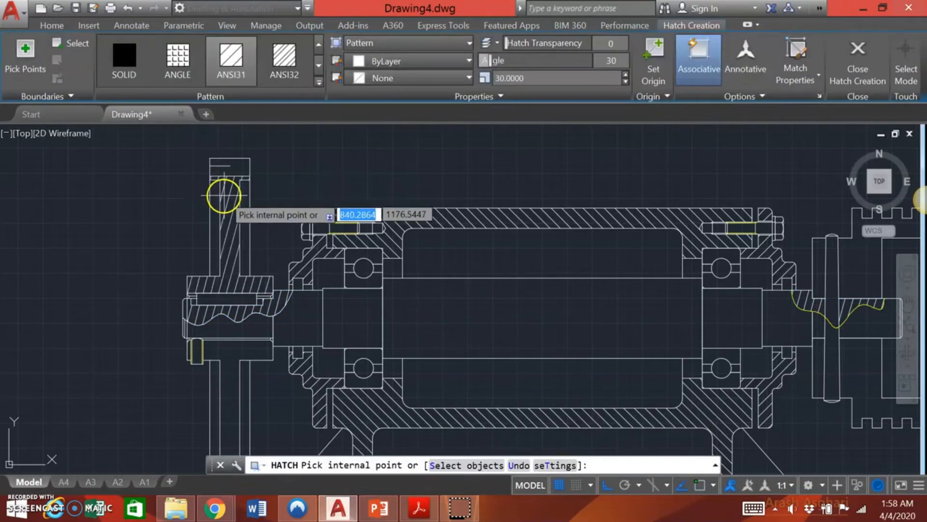
click(229, 379)
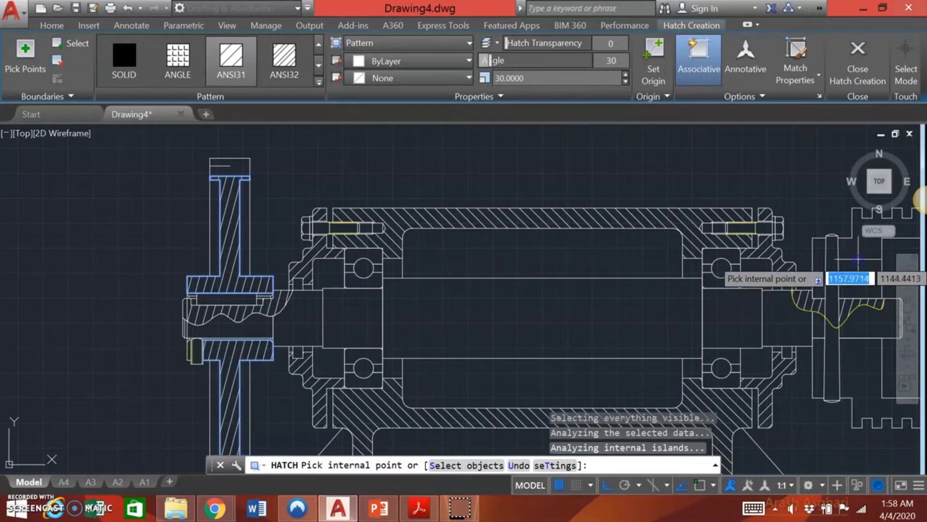
click(854, 259)
click(871, 357)
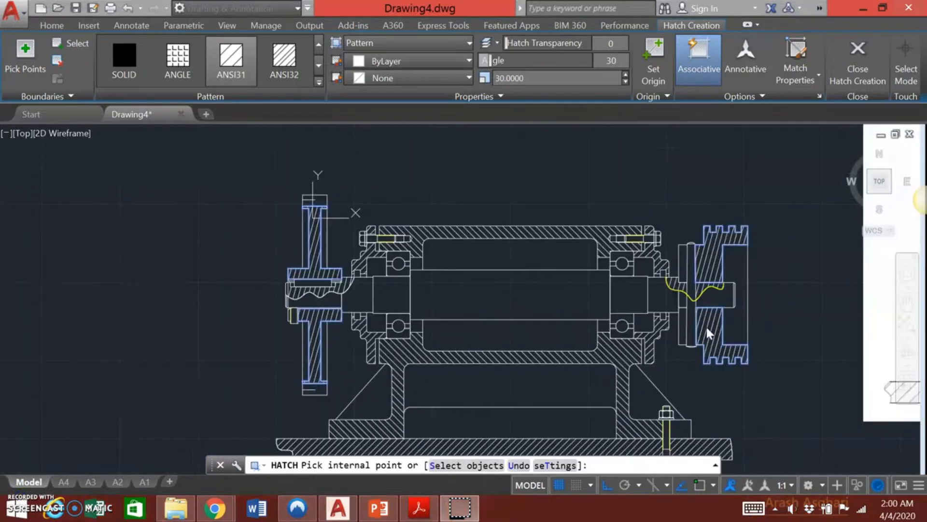
click(718, 346)
Set the gear and pulley hatch angle to 90 and finish the hatch
click(614, 61)
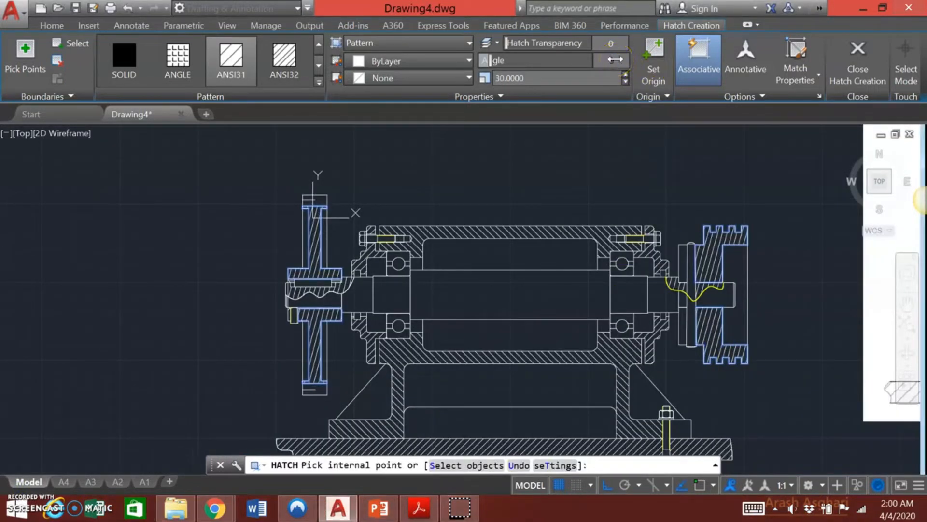
text(90)
key(Return)
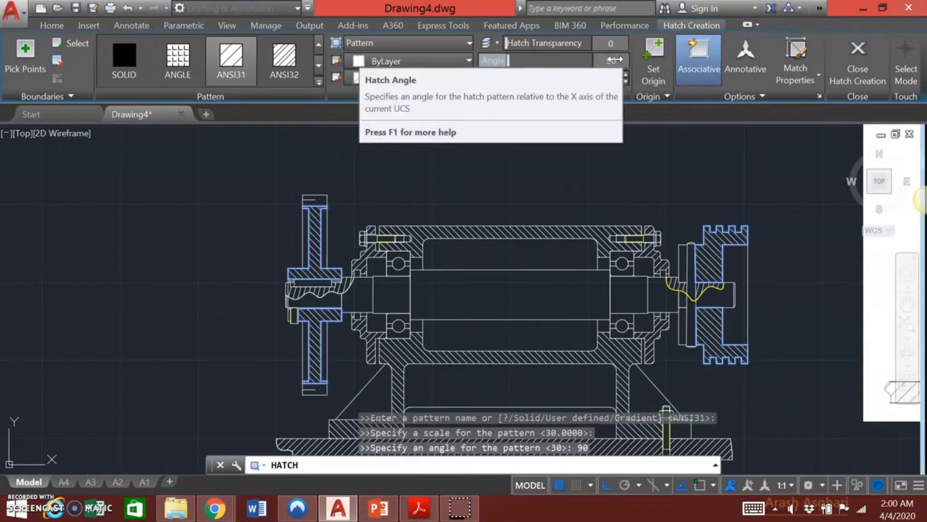
key(Escape)
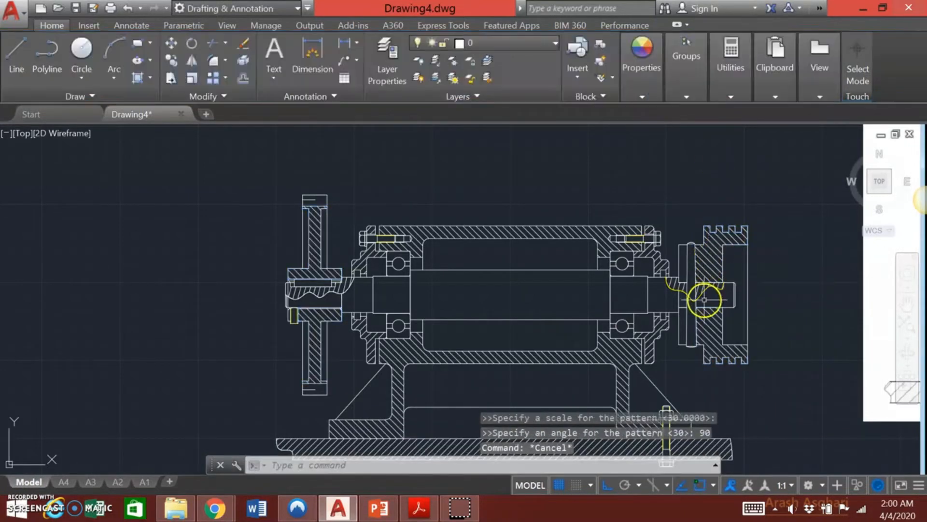
Turn the Center line layer back on
scroll(457, 239, down, 2)
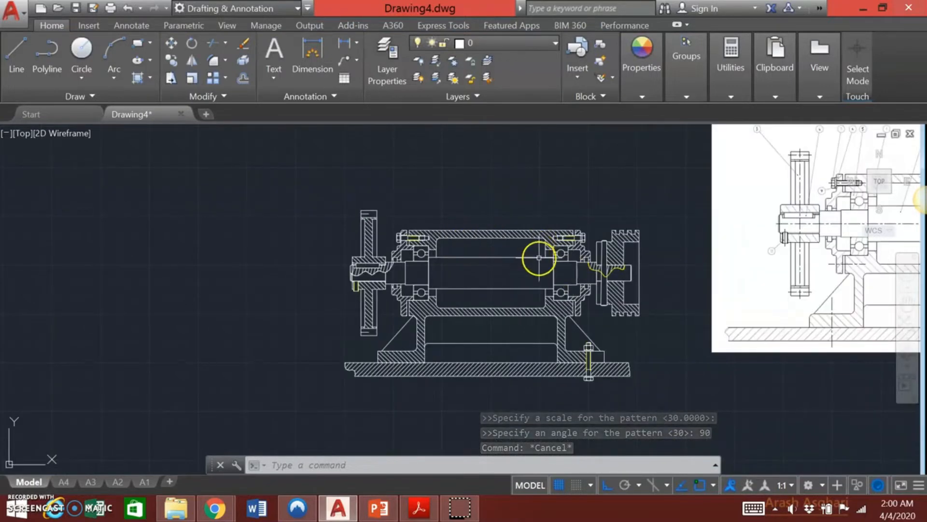
click(549, 43)
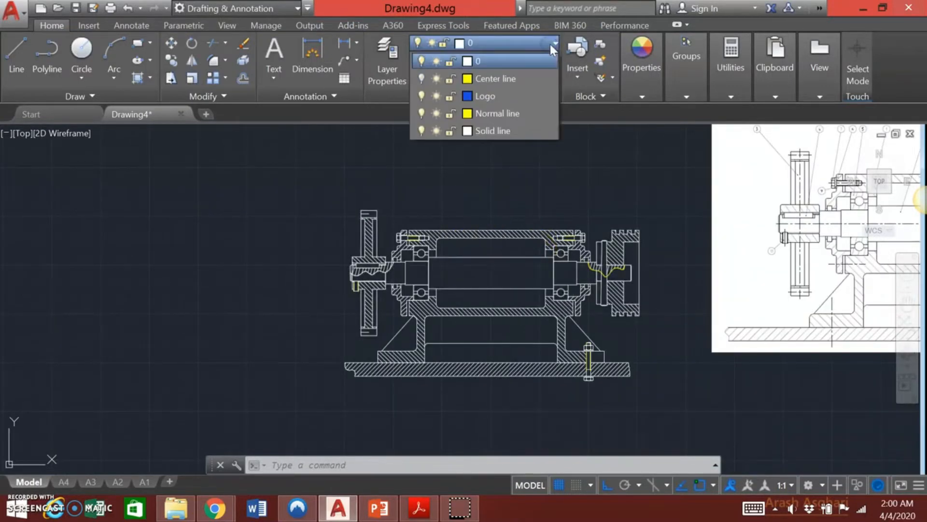
click(451, 78)
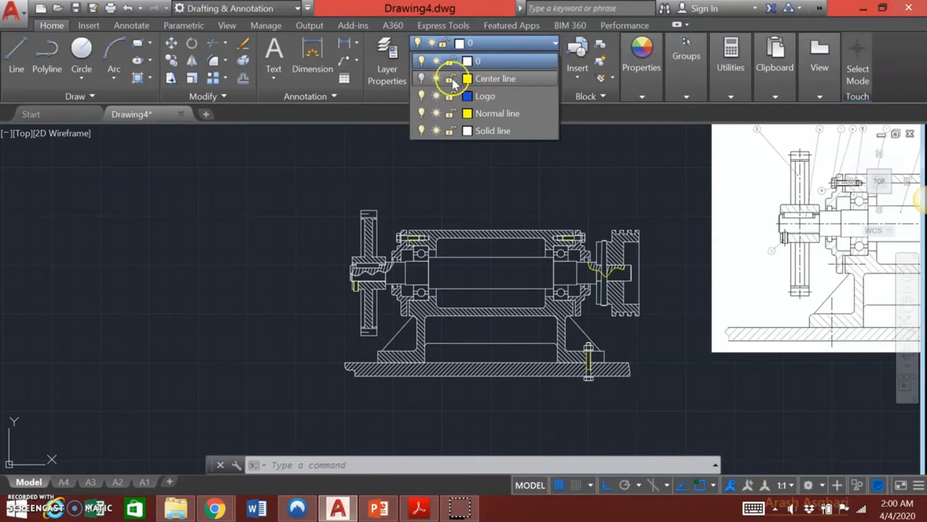
click(419, 78)
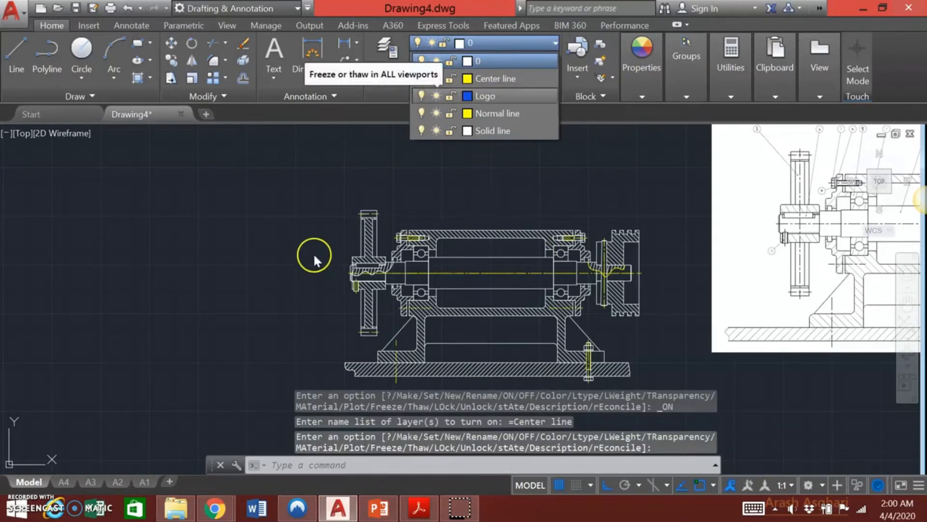
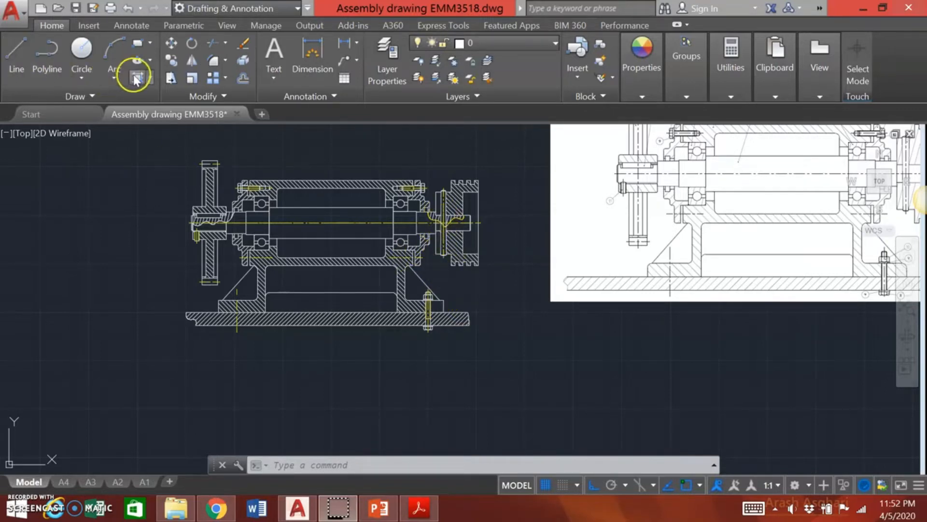
Hatch the housing's base foot beyond the mounting bolt with ANSI31 at scale 30 and an angle of 90
click(434, 310)
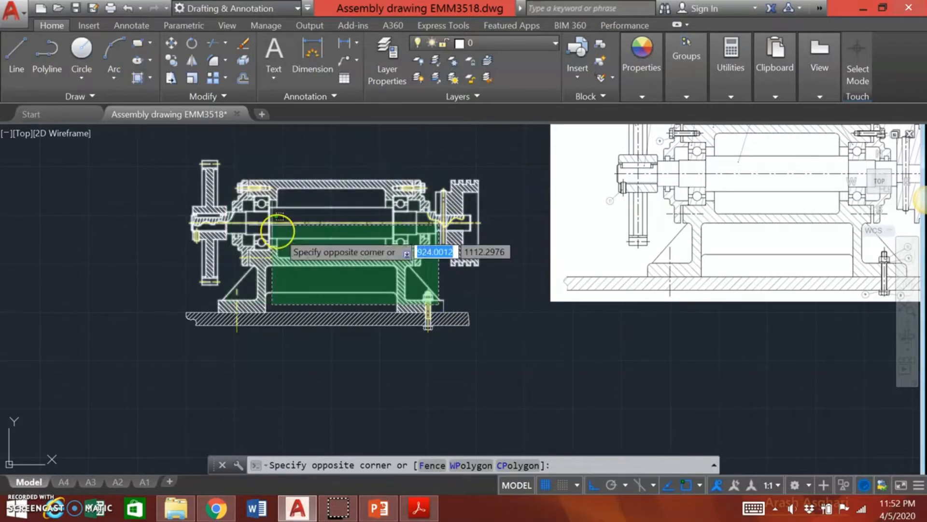
key(Escape)
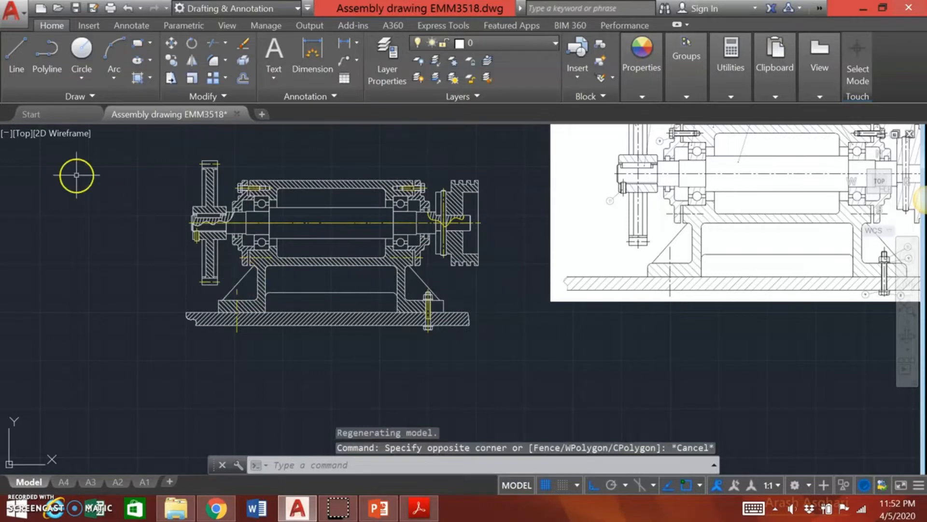
click(138, 79)
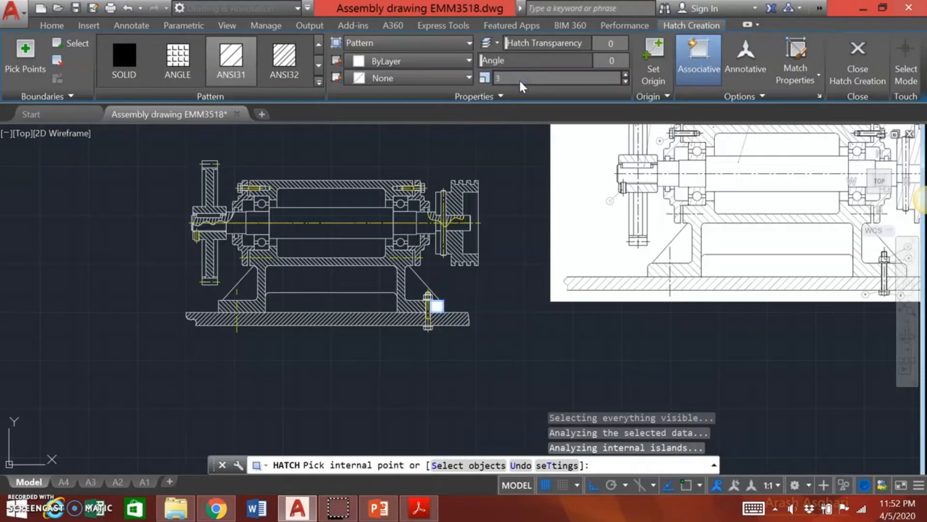
click(608, 61)
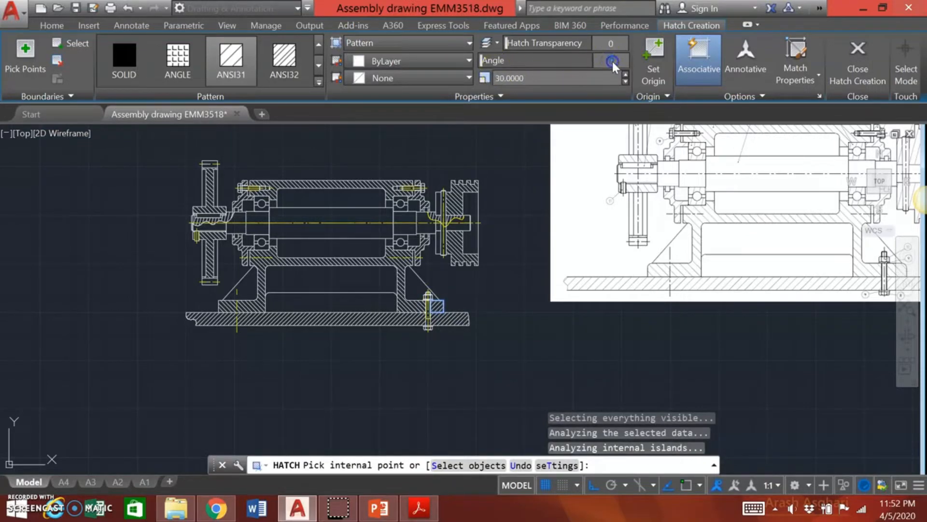
key(Return)
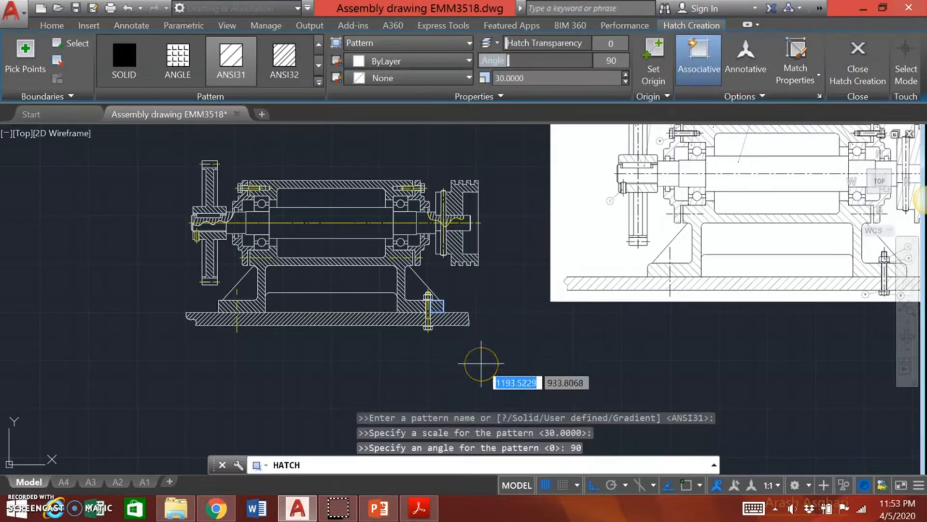
key(Return)
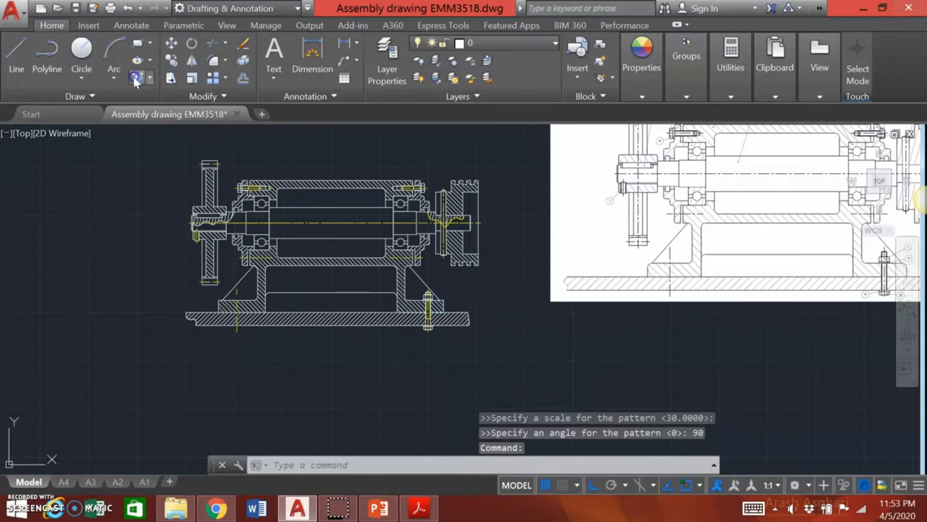
Hatch the pulley hub strips on the housing side of the vertical pin, above and below the shaft, with ANSI31 at scale 30 and angle 90
click(136, 79)
scroll(434, 203, up, 3)
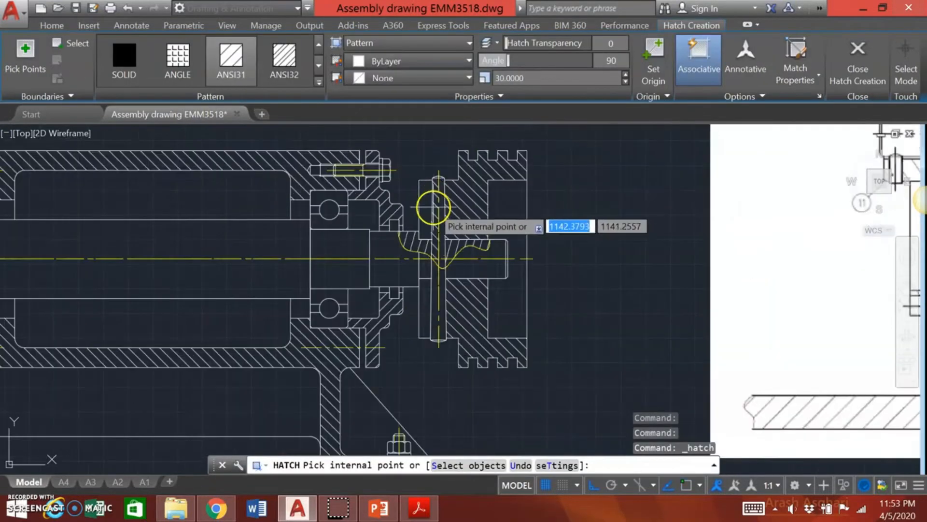
click(425, 209)
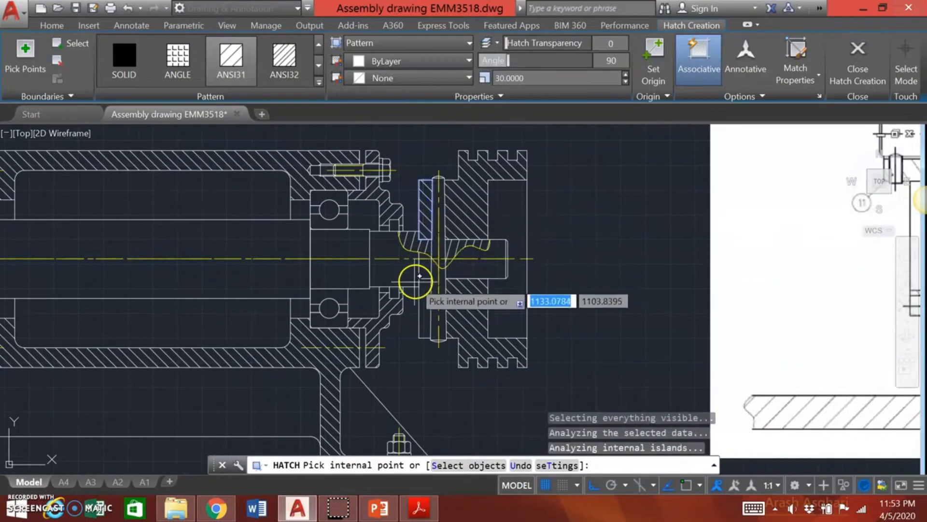
click(424, 290)
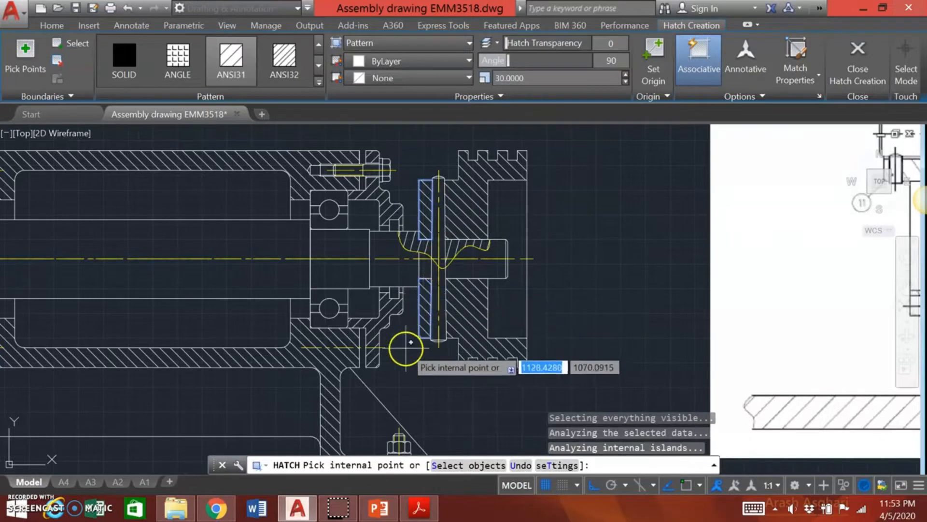
key(Return)
Compare the hatched assembly with the reference image, check the A2 layout sheet and return to model space
scroll(380, 306, down, 2)
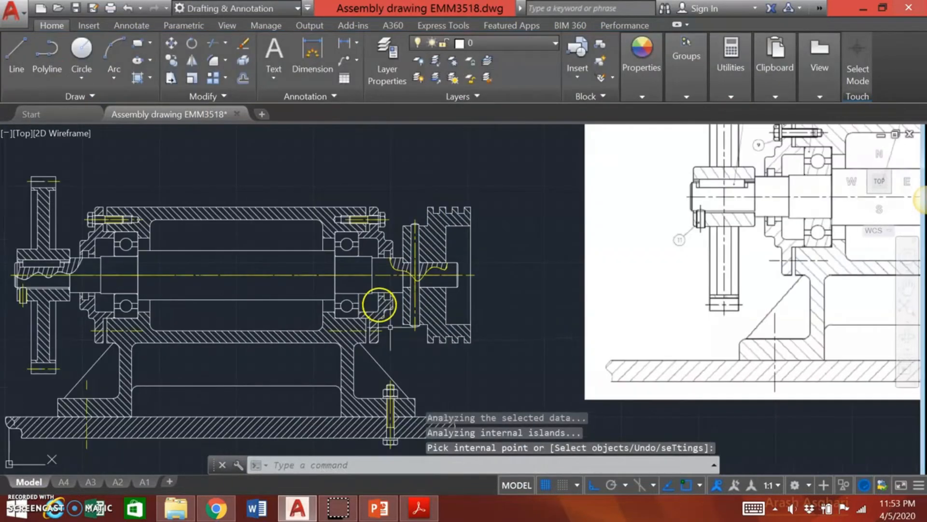
middle_drag(404, 378, 439, 332)
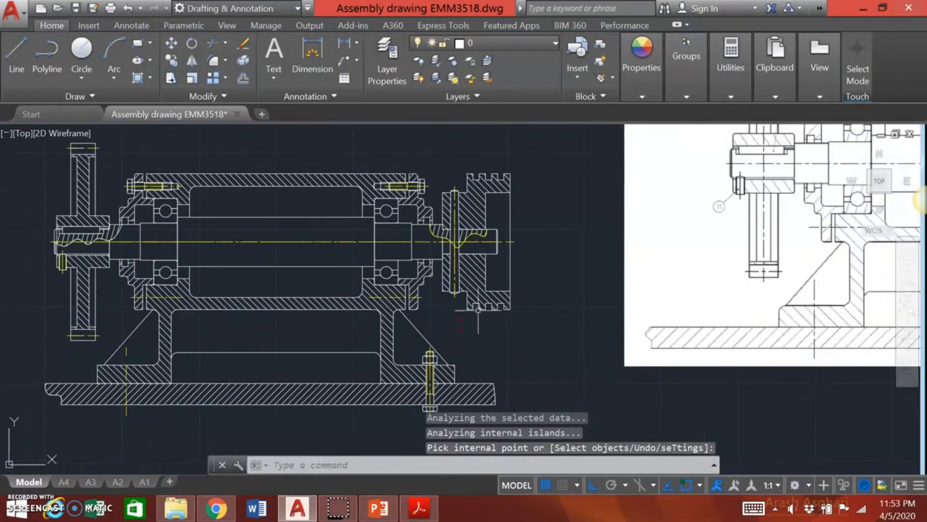
scroll(471, 310, down, 2)
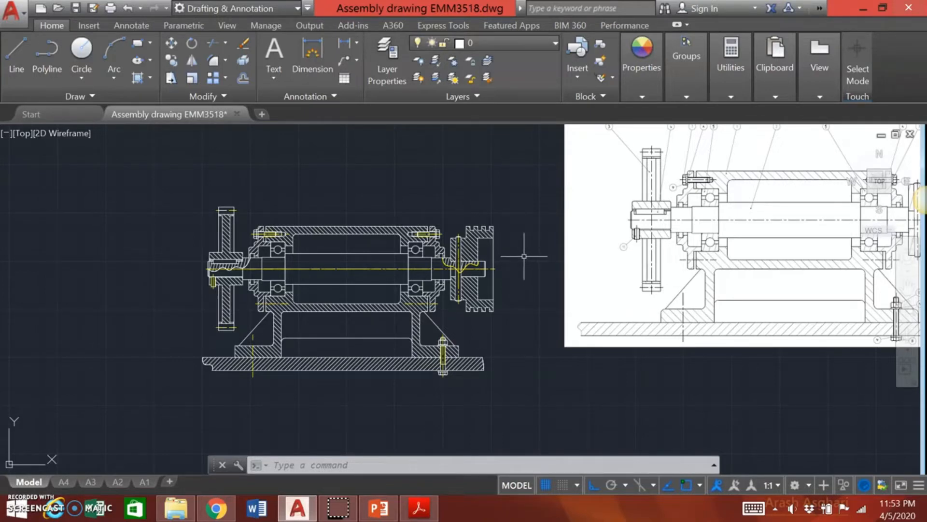
scroll(173, 276, down, 2)
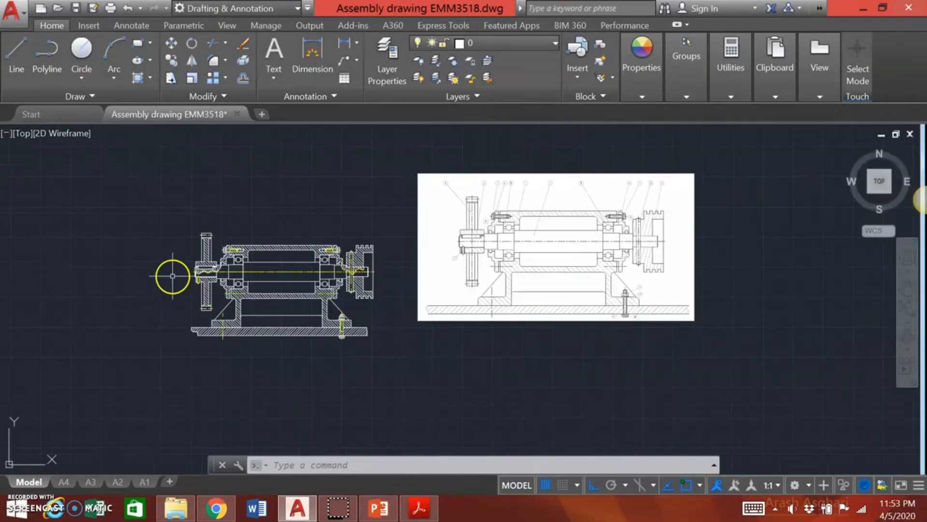
mouse_move(117, 483)
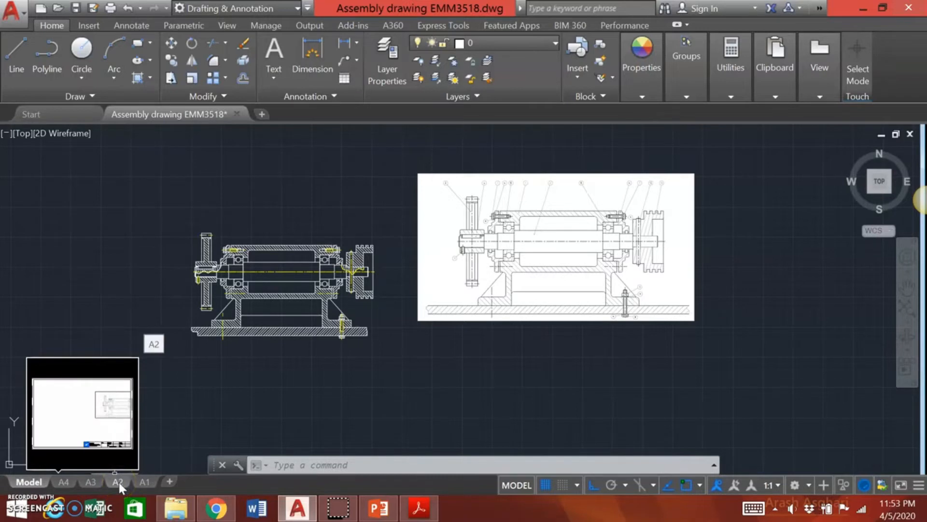
click(118, 482)
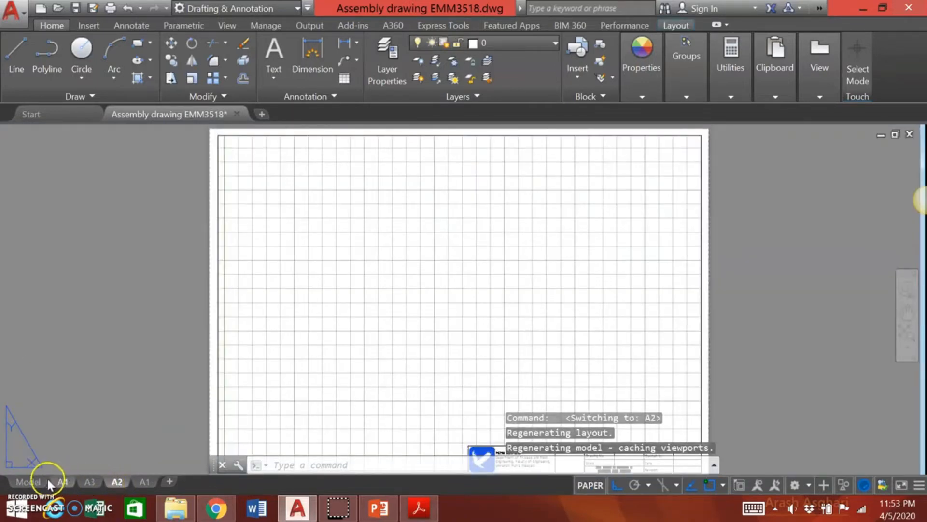
click(29, 482)
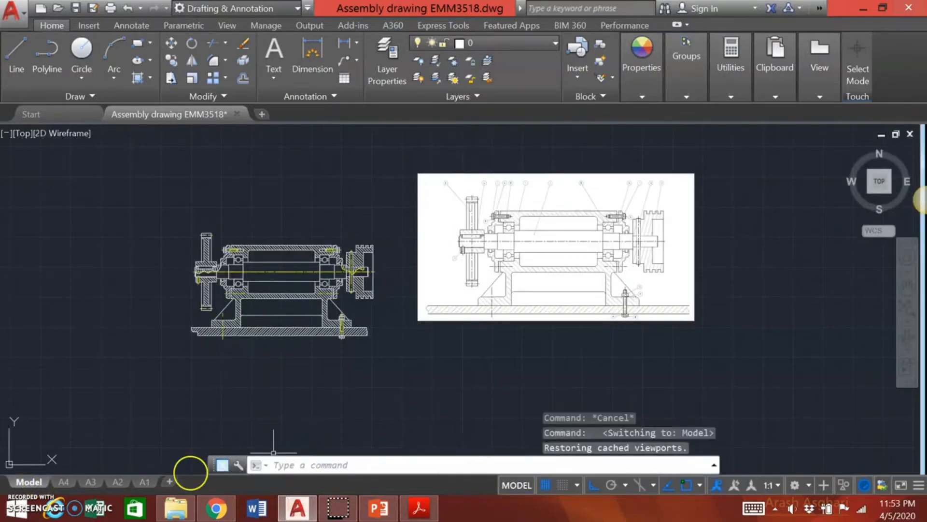
mouse_move(71, 482)
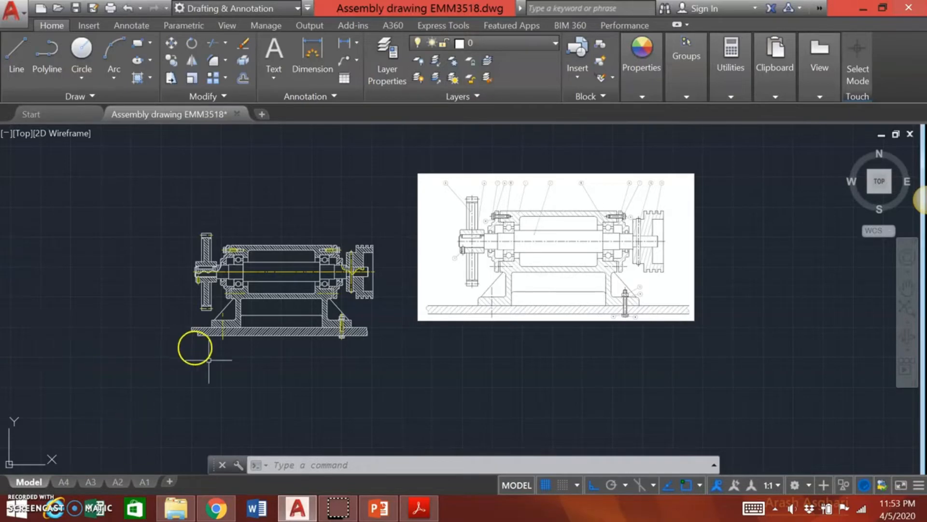
mouse_move(121, 485)
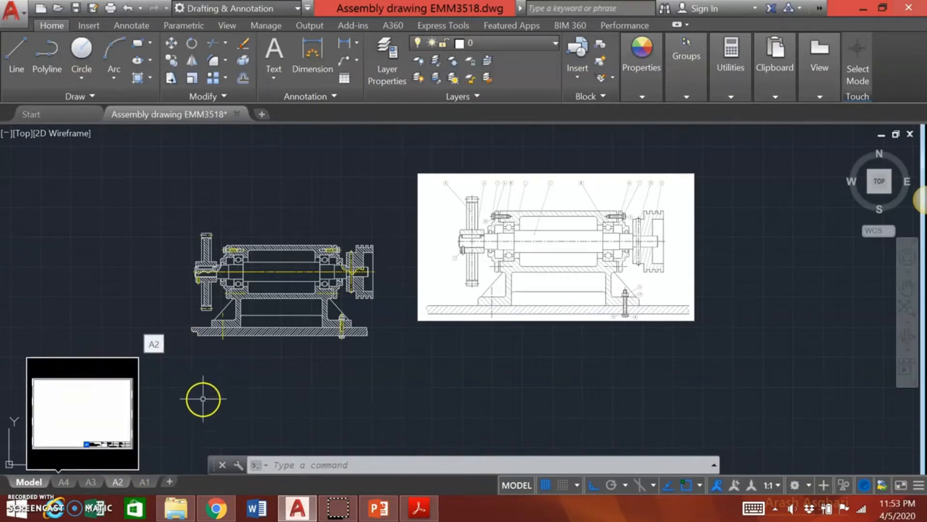
click(116, 482)
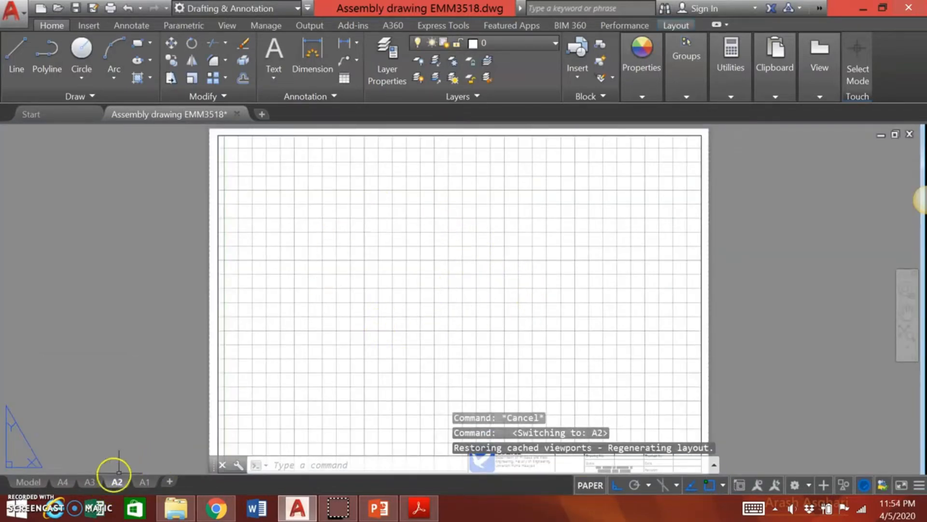
click(42, 481)
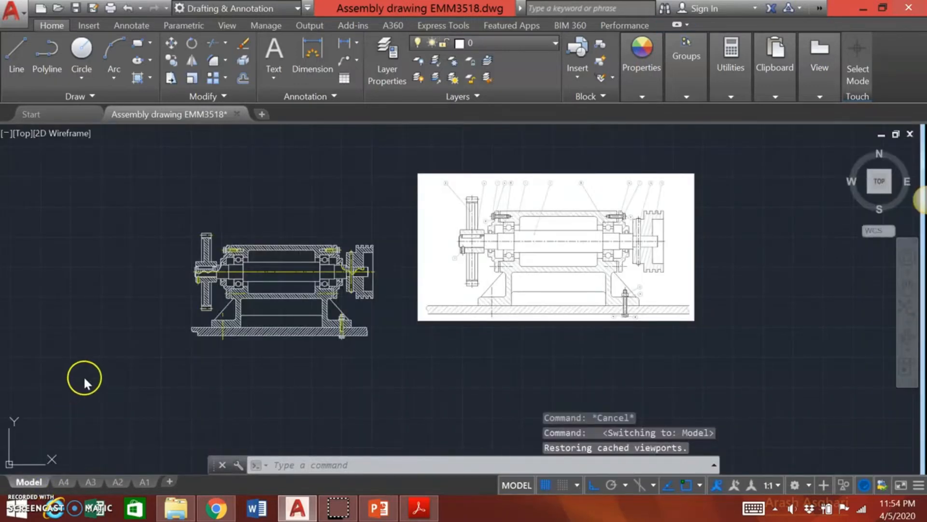
Draw an A2 sheet rectangle of 594 by 420 from the origin 0,0 in model space
middle_drag(84, 380, 242, 263)
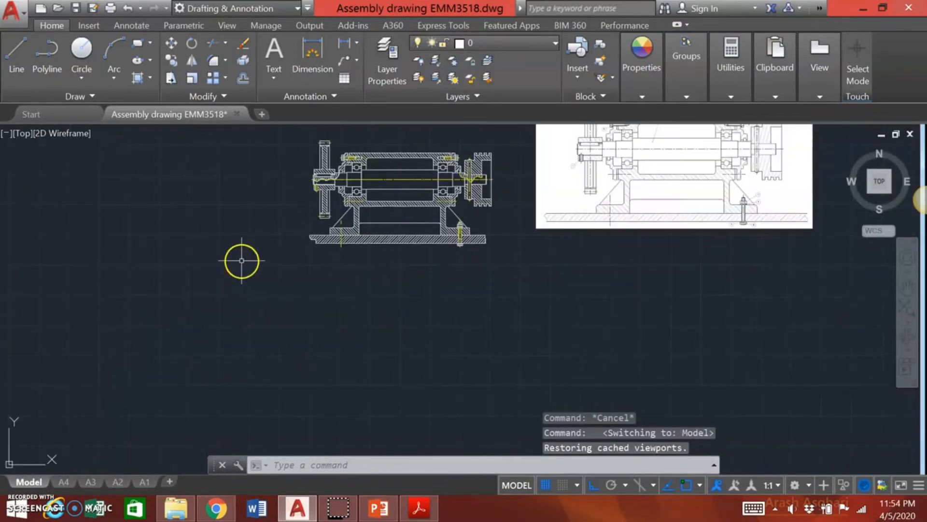
click(137, 44)
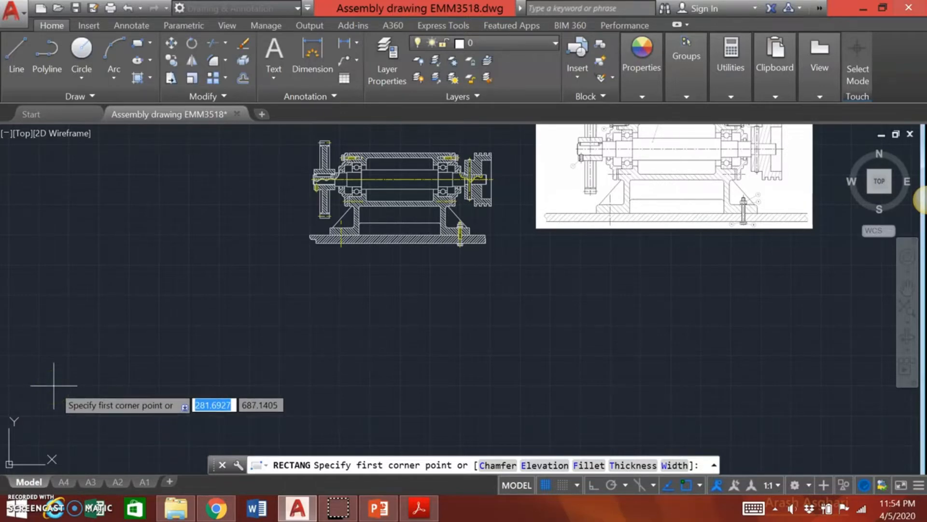
text(0)
key(Tab)
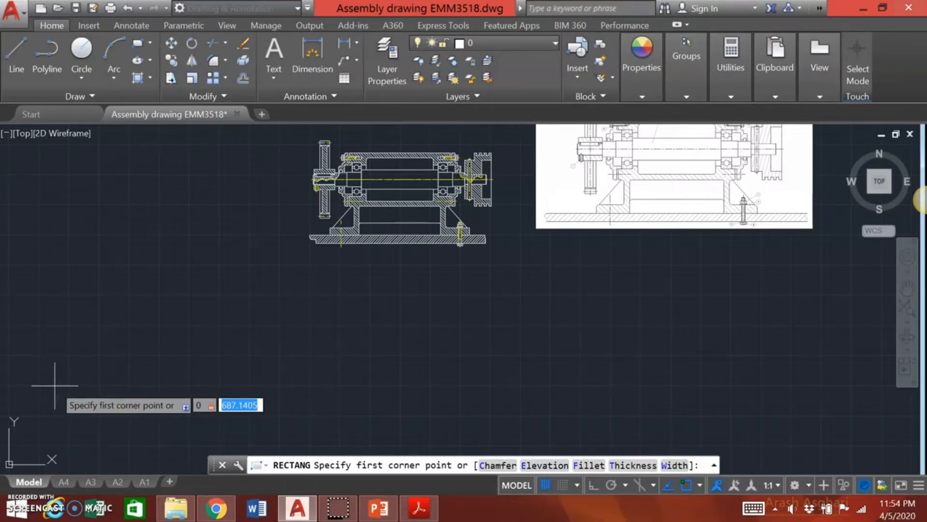
text(0)
key(Return)
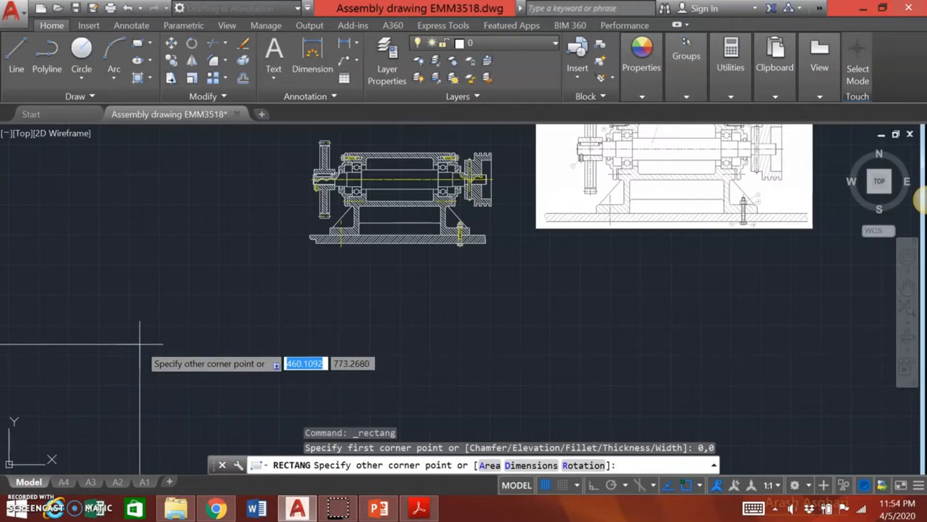
text(5)
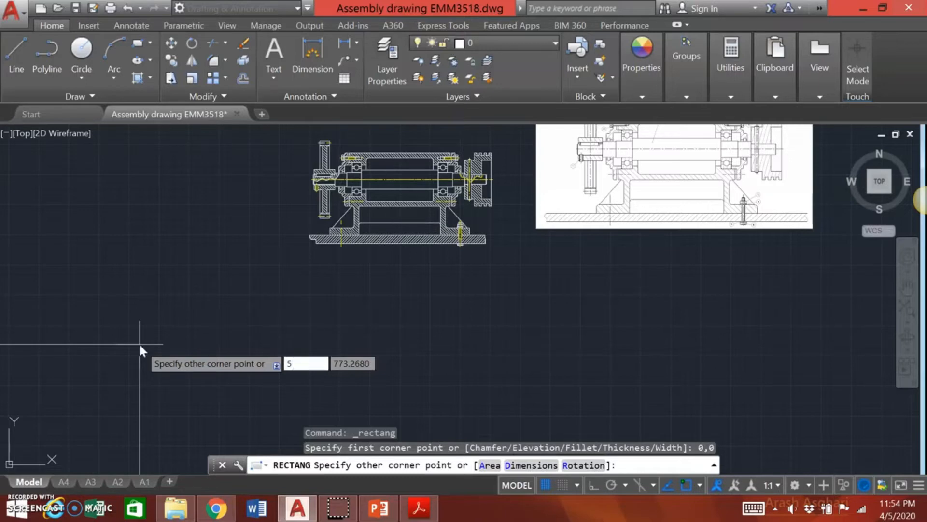
text(94)
key(Tab)
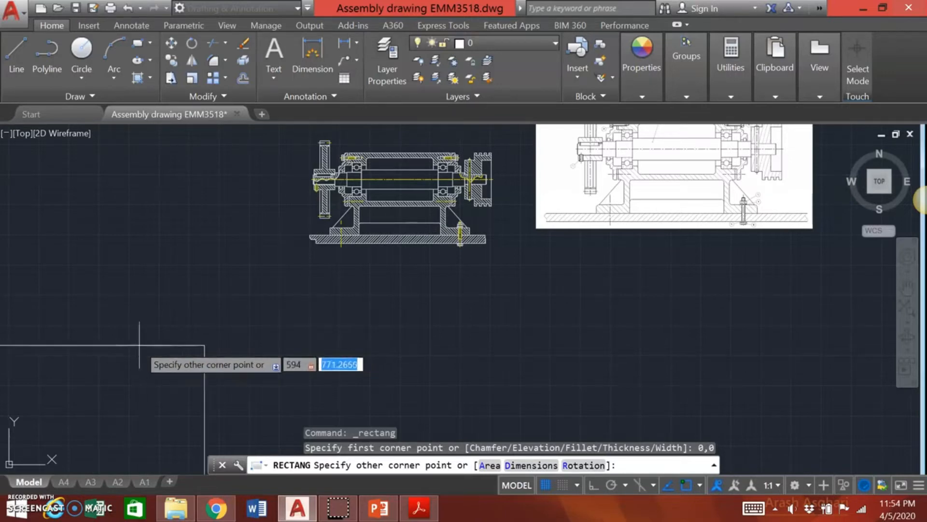
text(42)
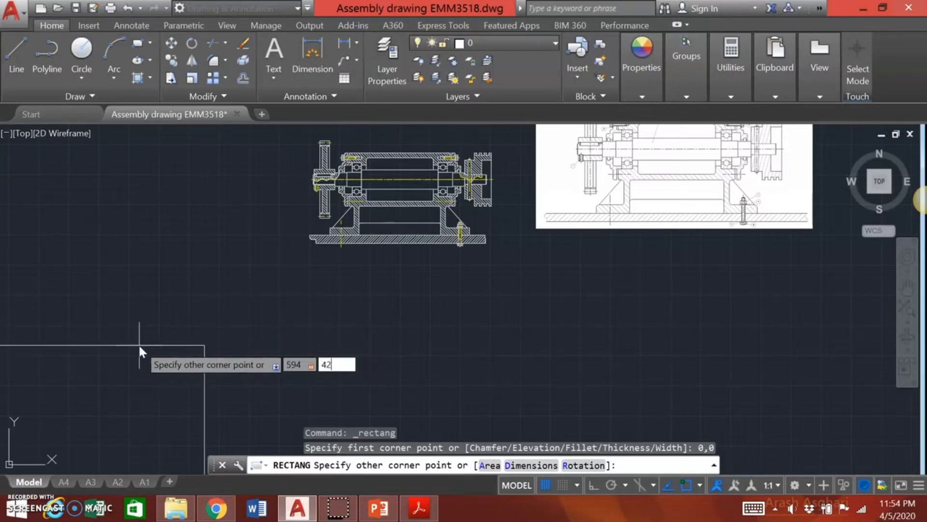
text(0)
key(Return)
Offset the A2 sheet rectangle inwards by 10 to form the border
scroll(138, 345, down, 2)
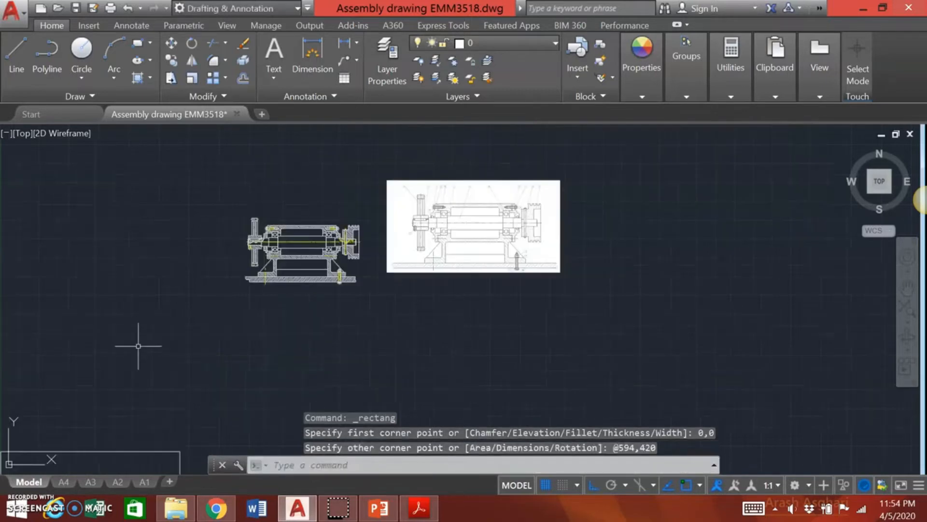
scroll(140, 341, down, 1)
middle_drag(147, 325, 181, 234)
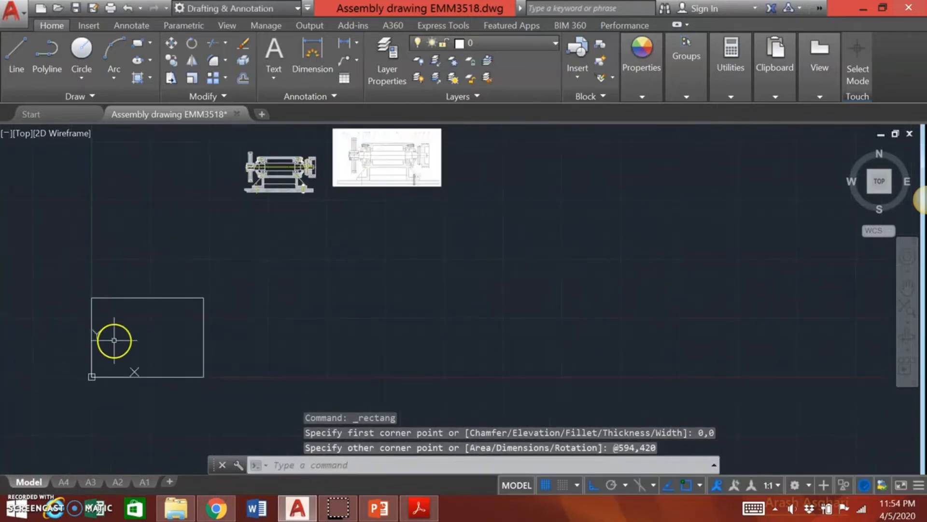
scroll(125, 346, up, 2)
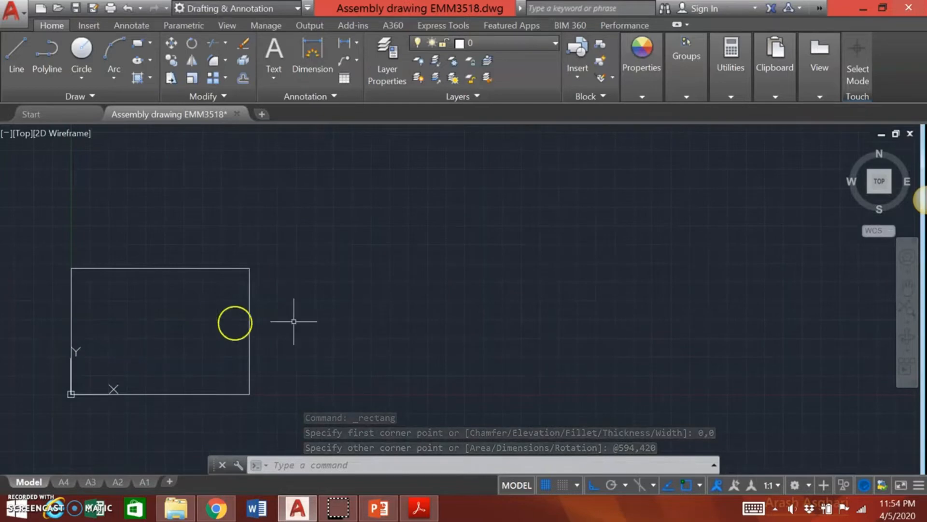
scroll(362, 265, down, 1)
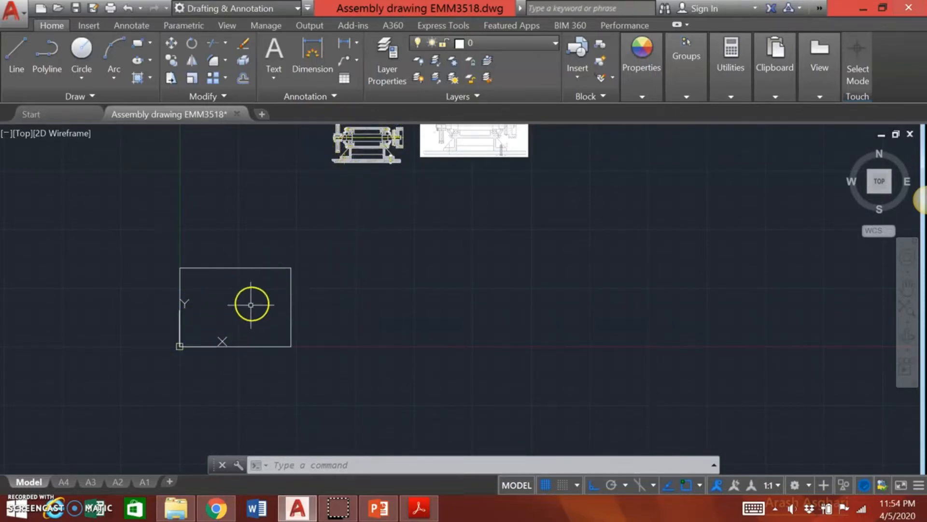
scroll(228, 287, up, 2)
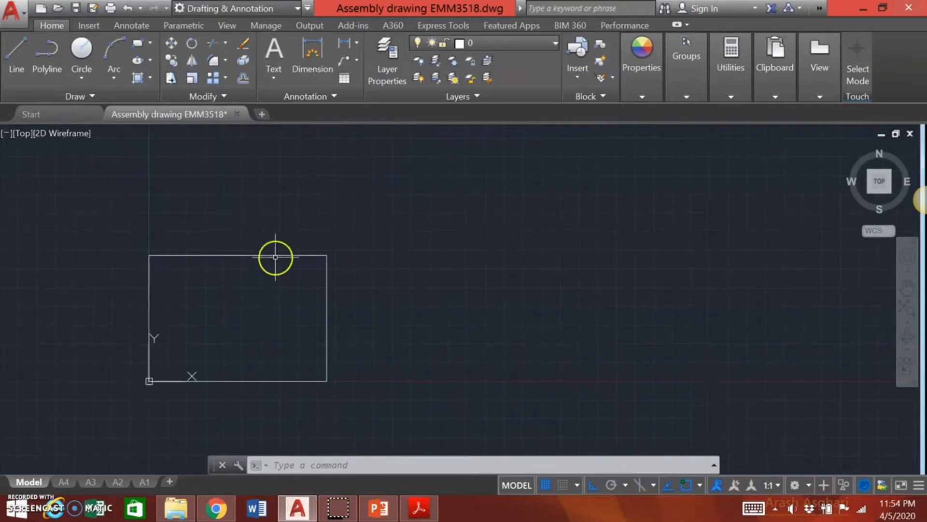
click(244, 77)
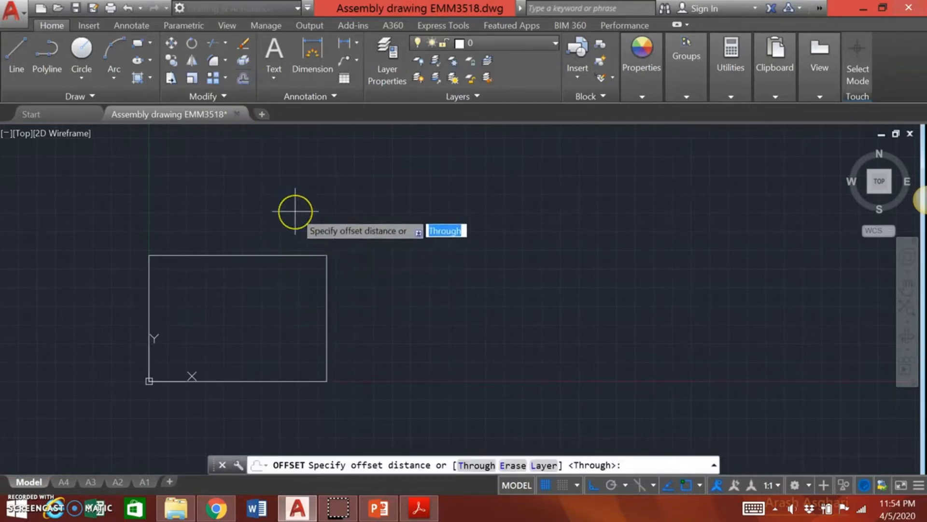
text(10)
key(Return)
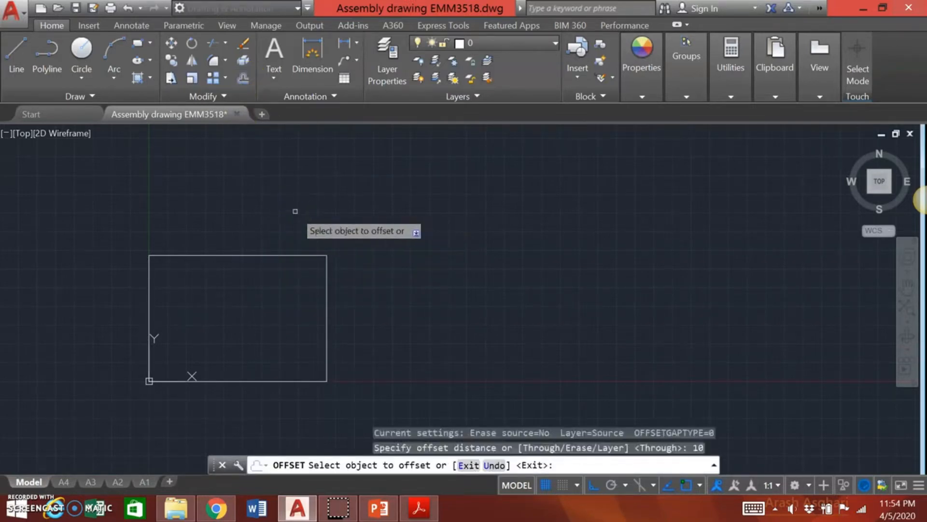
click(307, 255)
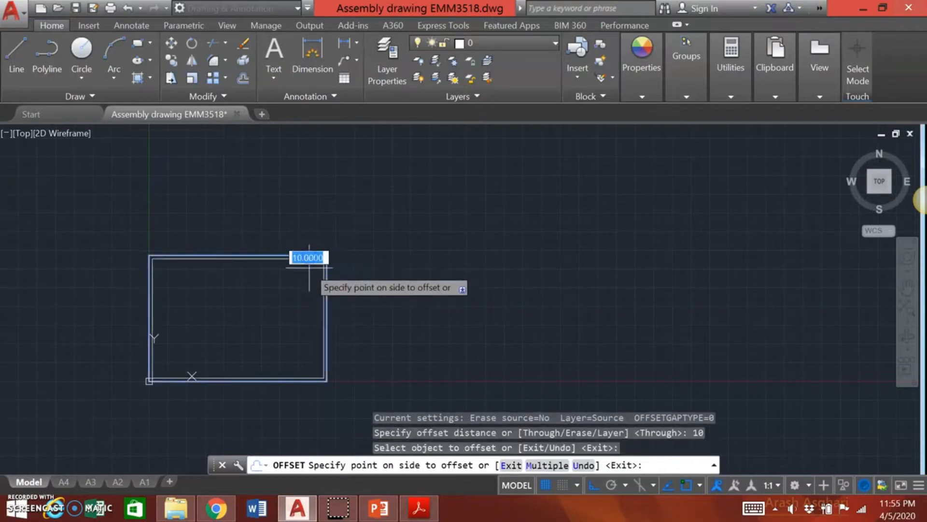
click(309, 267)
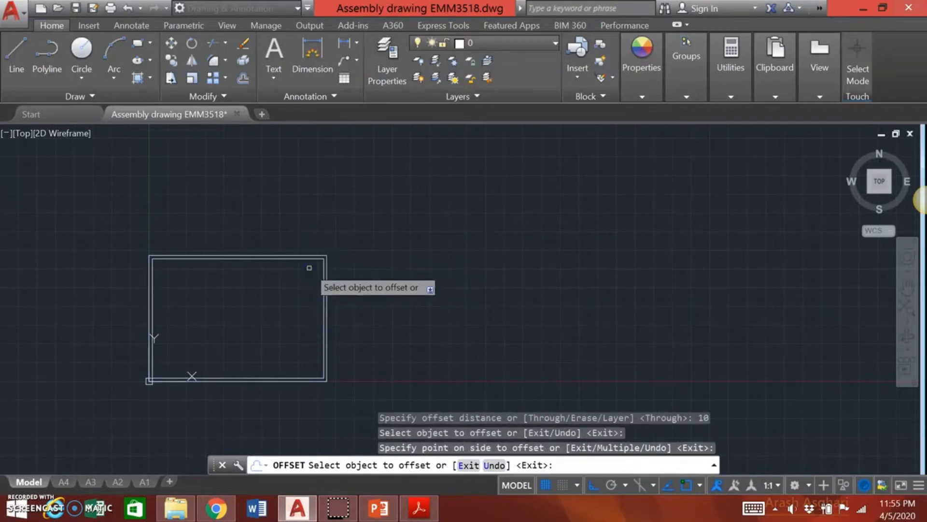
key(Return)
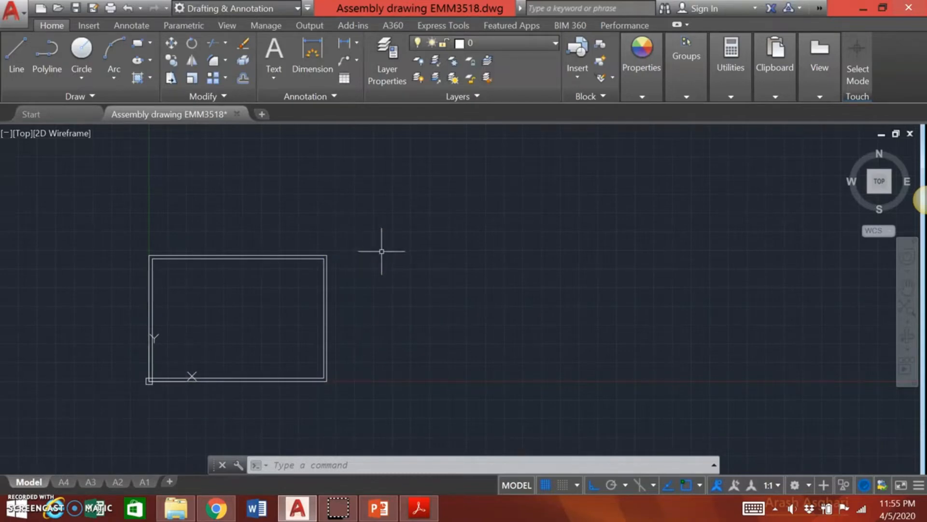
Start moving the whole hatched assembly, taking the midpoint on the shaft's centre line as the base point
scroll(385, 252, down, 2)
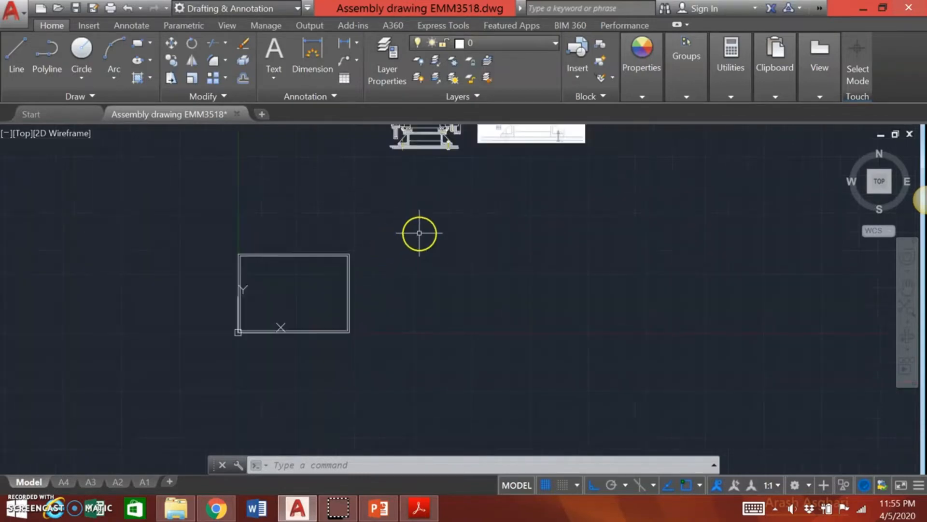
middle_drag(414, 240, 393, 273)
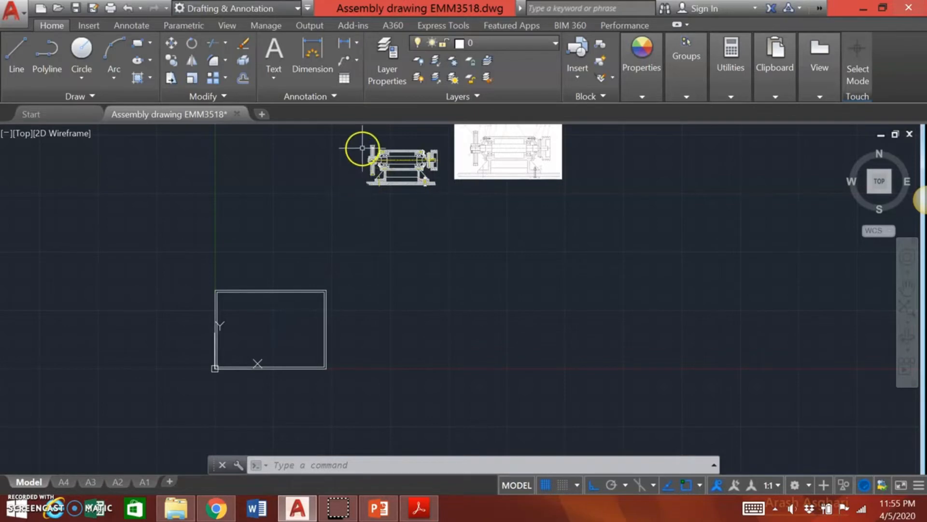
click(348, 129)
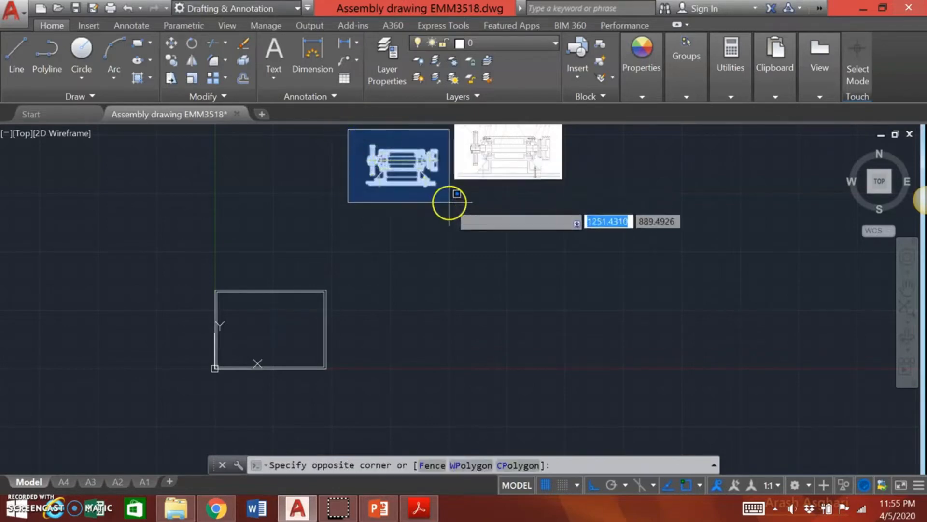
click(449, 201)
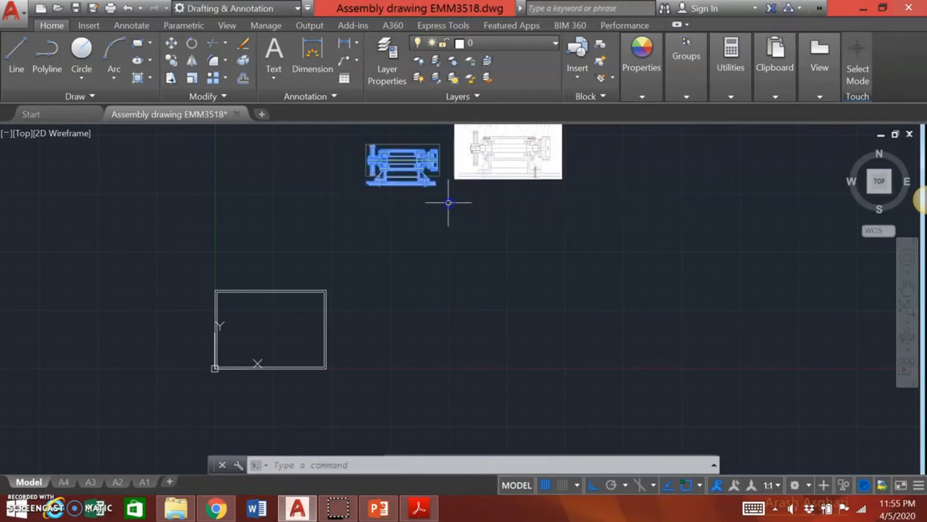
click(171, 45)
scroll(419, 207, up, 2)
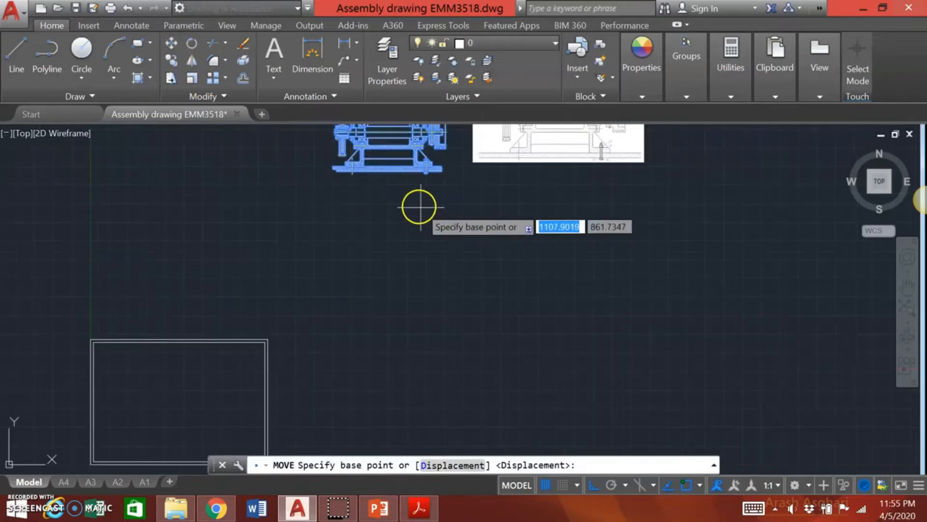
middle_drag(410, 195, 389, 311)
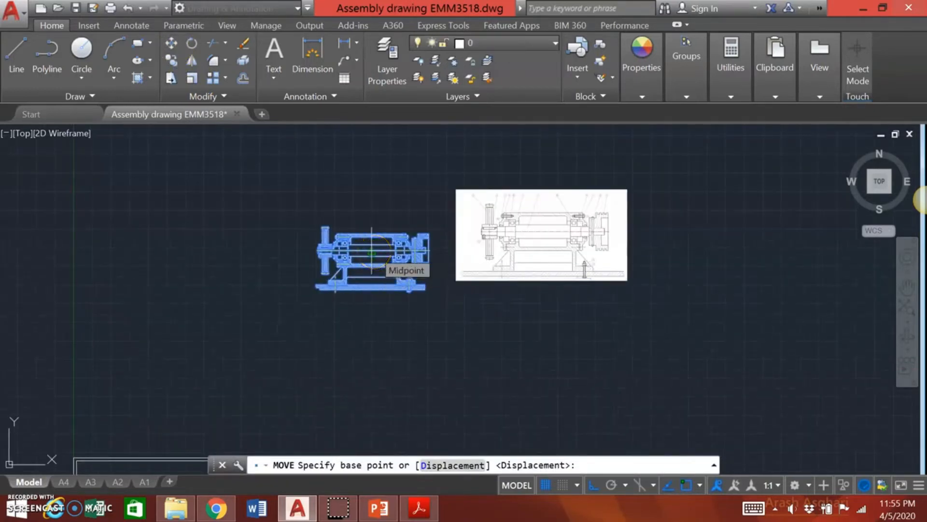
scroll(375, 251, up, 3)
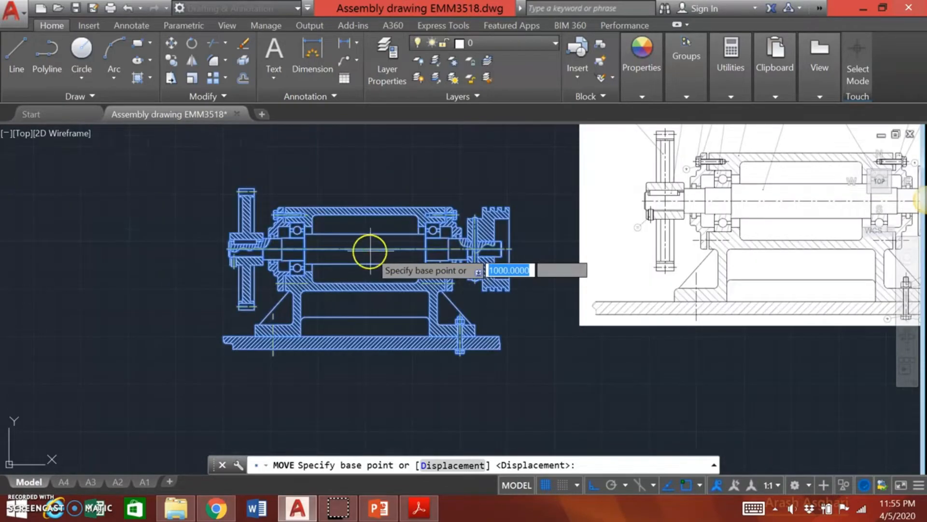
click(365, 249)
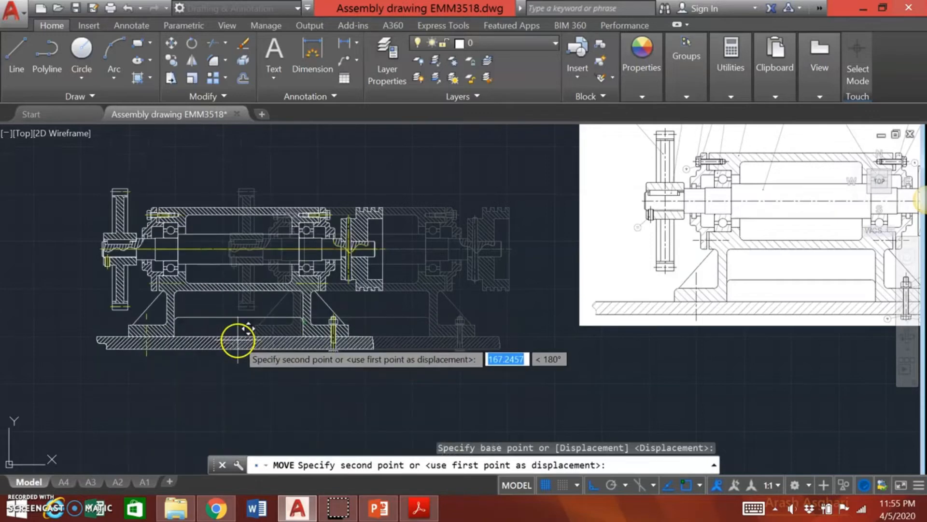
Try placing the assembly midway between two points in the A2 frame with ortho off and polar tracking on, and undo the move
scroll(238, 342, down, 3)
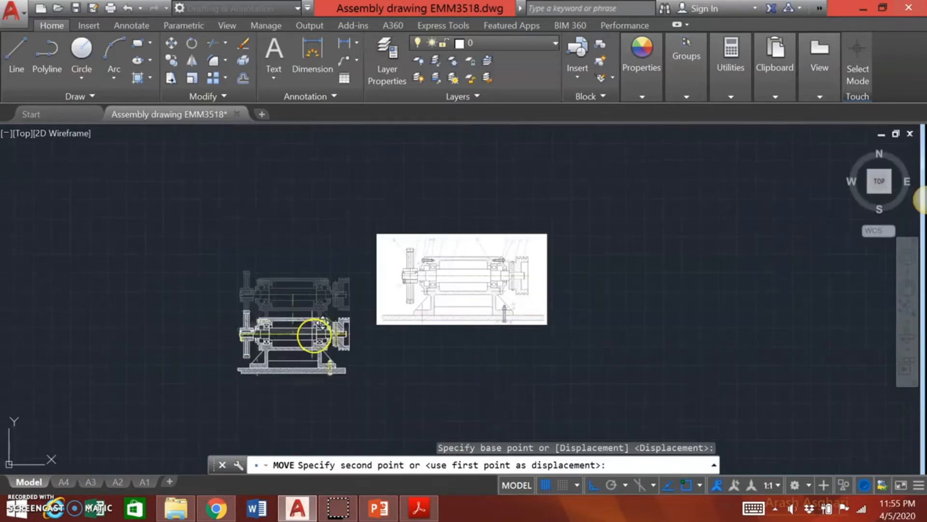
click(593, 485)
click(610, 485)
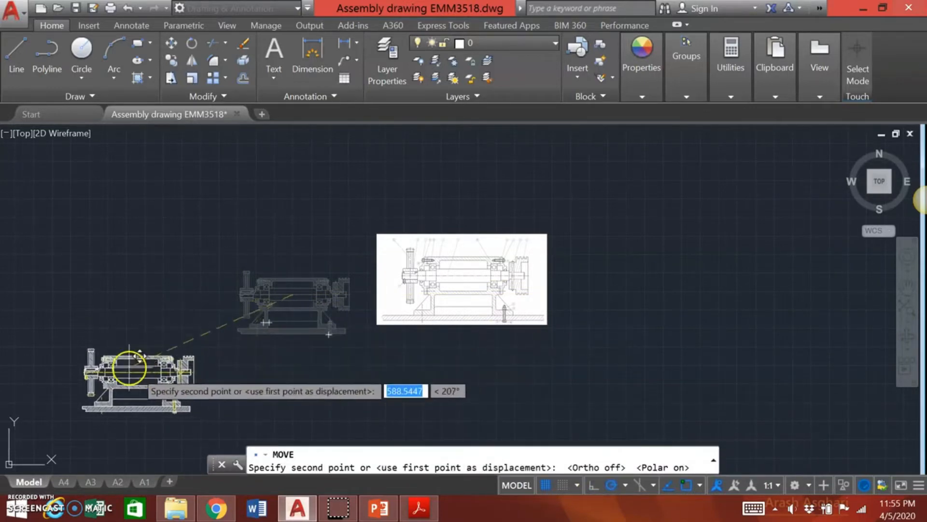
mouse_move(125, 351)
middle_down()
mouse_move(255, 291)
mouse_move(337, 207)
mouse_move(355, 135)
mouse_move(339, 118)
middle_up()
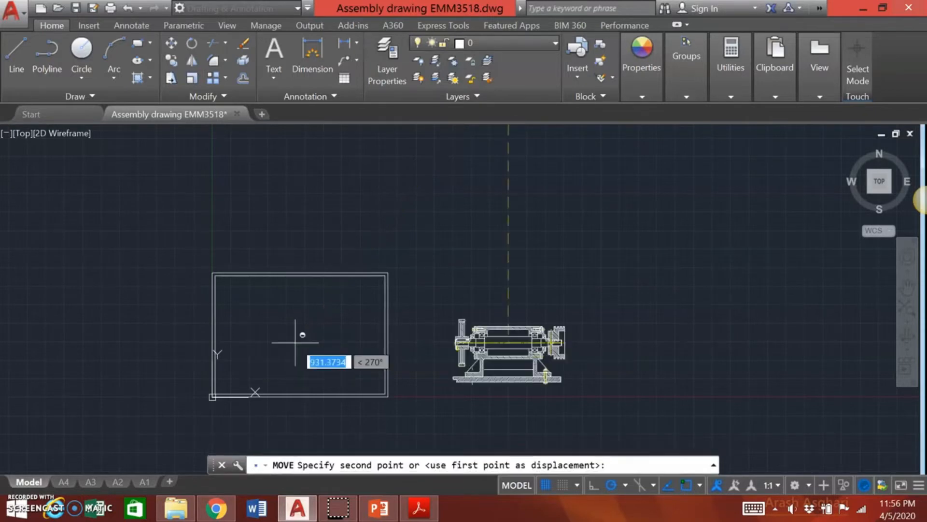
key(F8)
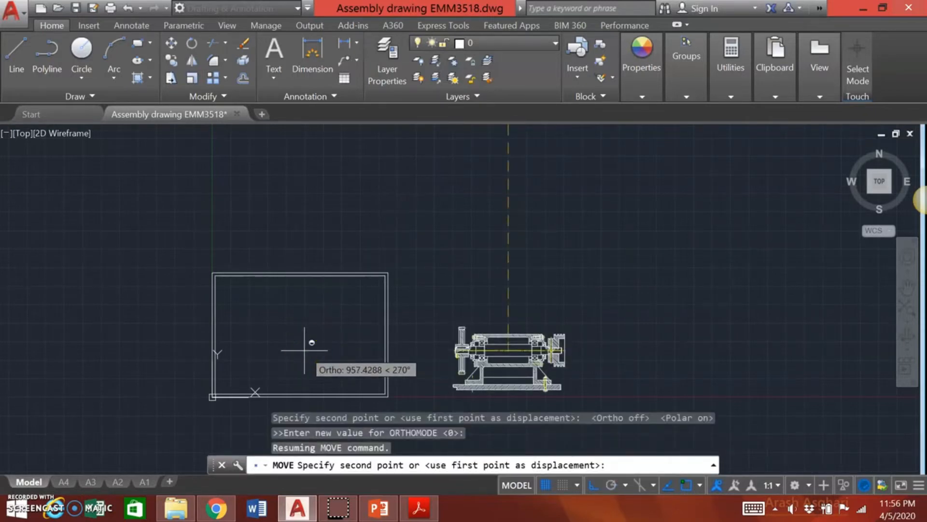
shift+right_click(304, 350)
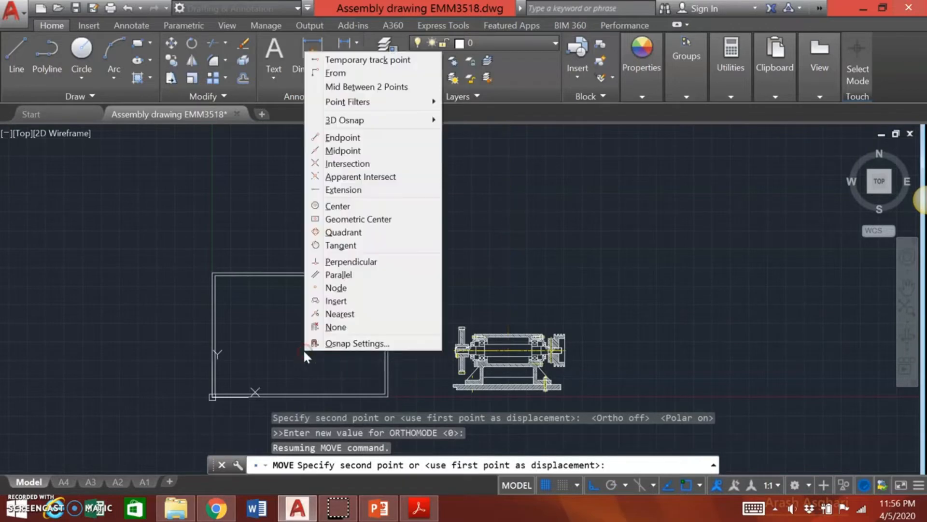
click(360, 88)
scroll(217, 294, up, 5)
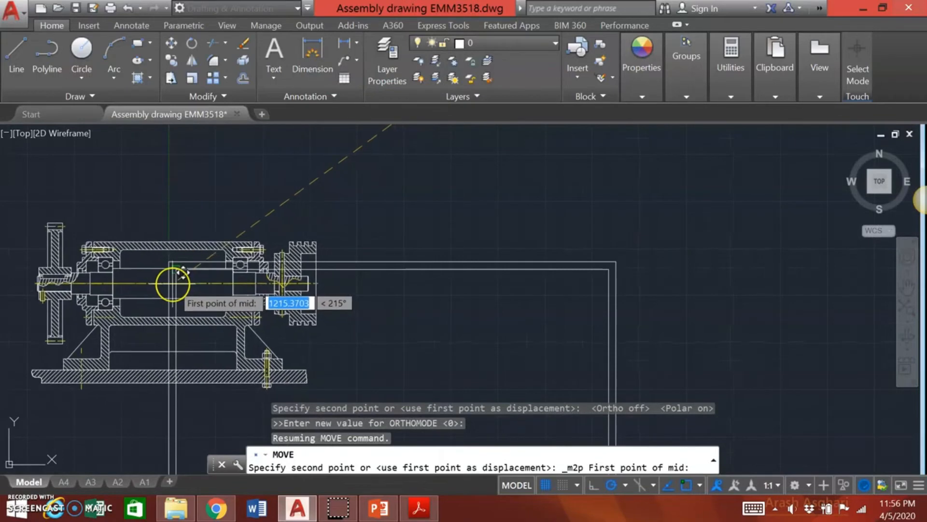
click(182, 275)
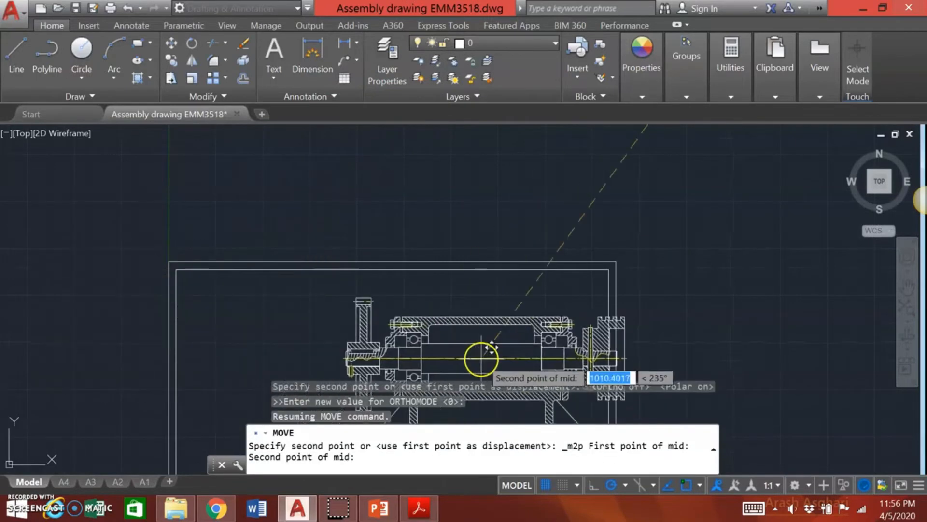
scroll(478, 328, down, 4)
click(487, 333)
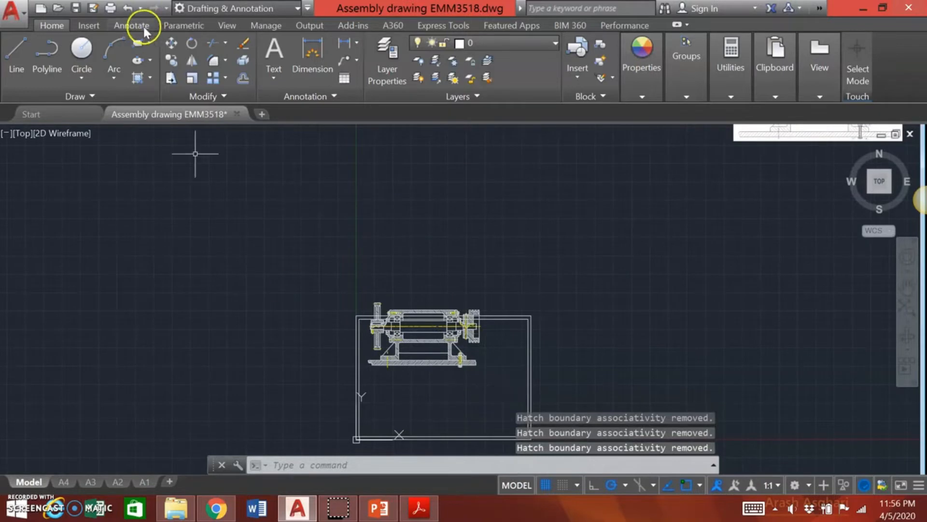
click(127, 9)
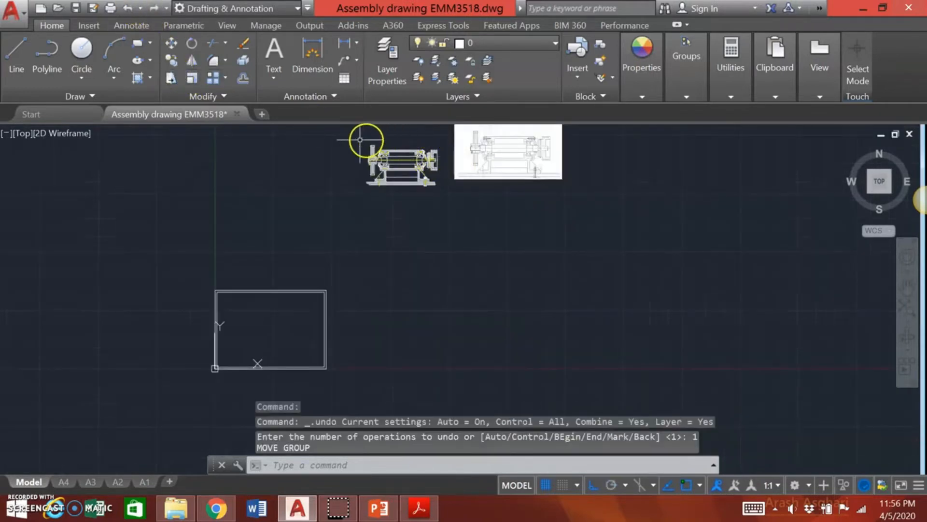
Start moving the whole assembly with polar tracking on, using the midpoint of the shaft's centre line as the base point
click(343, 140)
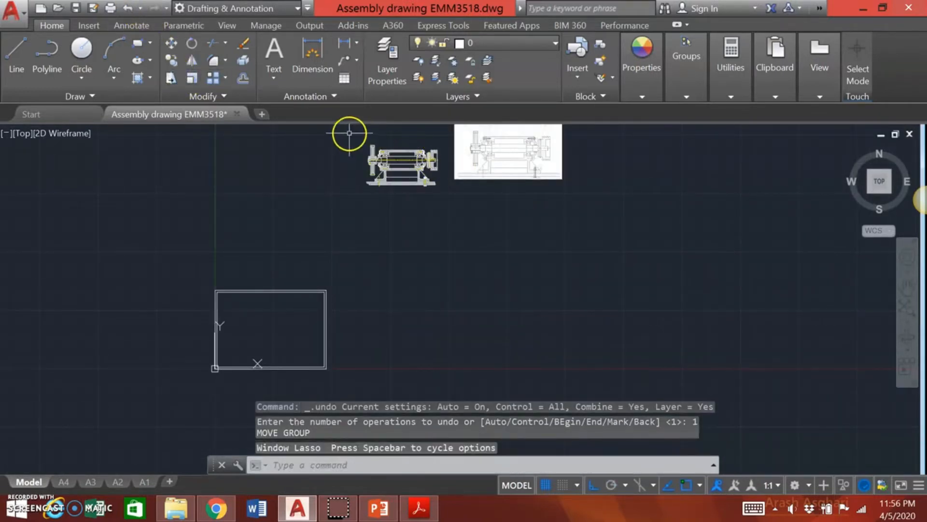
click(451, 199)
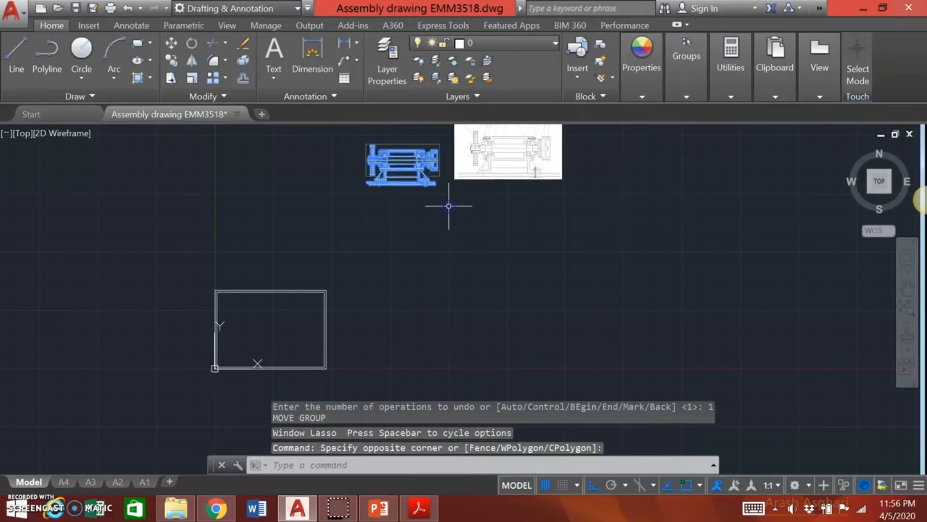
click(172, 44)
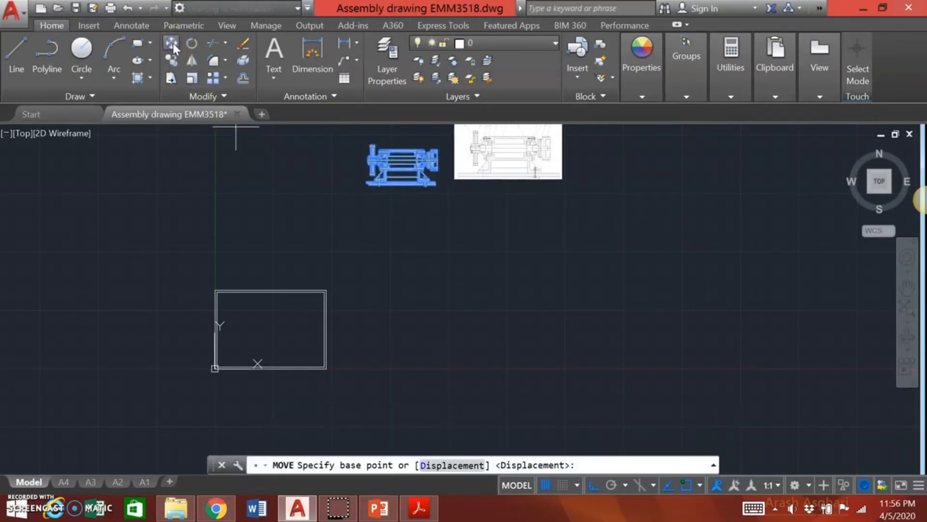
click(613, 485)
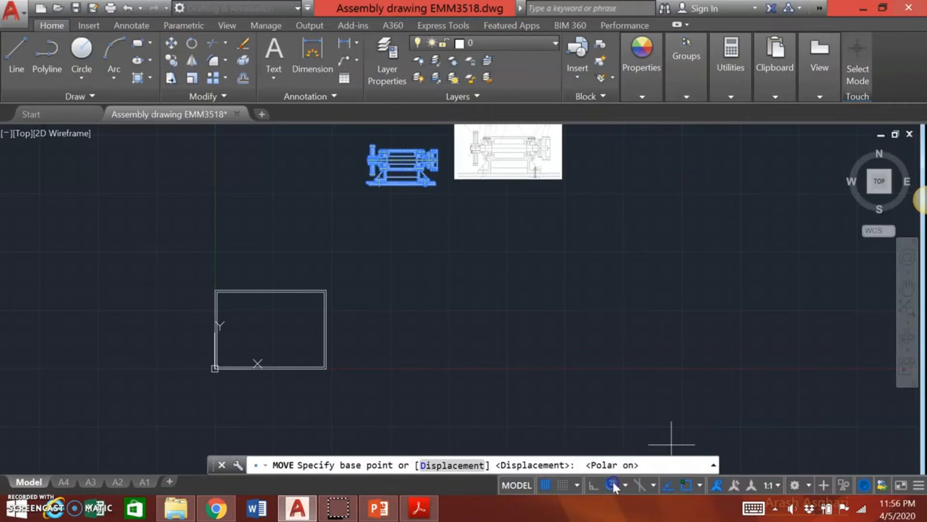
scroll(401, 162, up, 4)
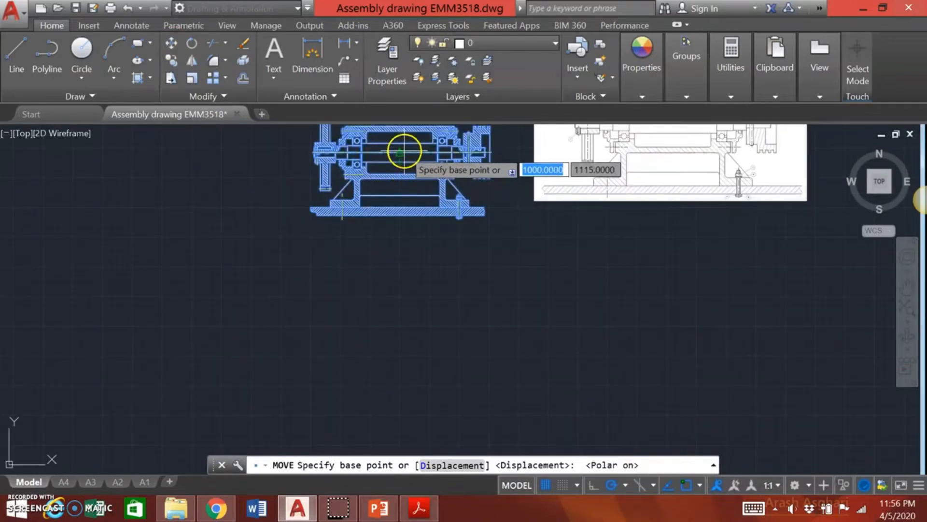
click(402, 152)
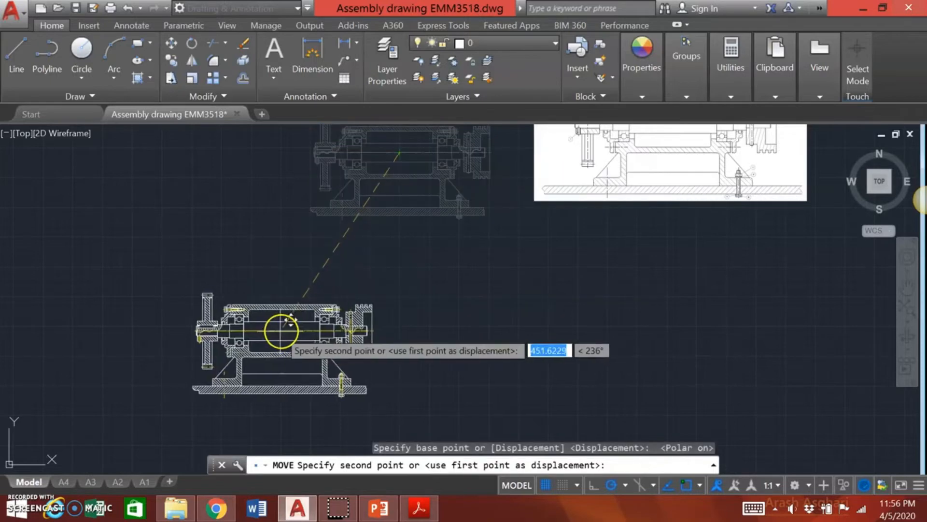
Place the assembly midway between the upper-left and lower-right corners of the A2 frame's inner border
middle_drag(253, 327, 349, 143)
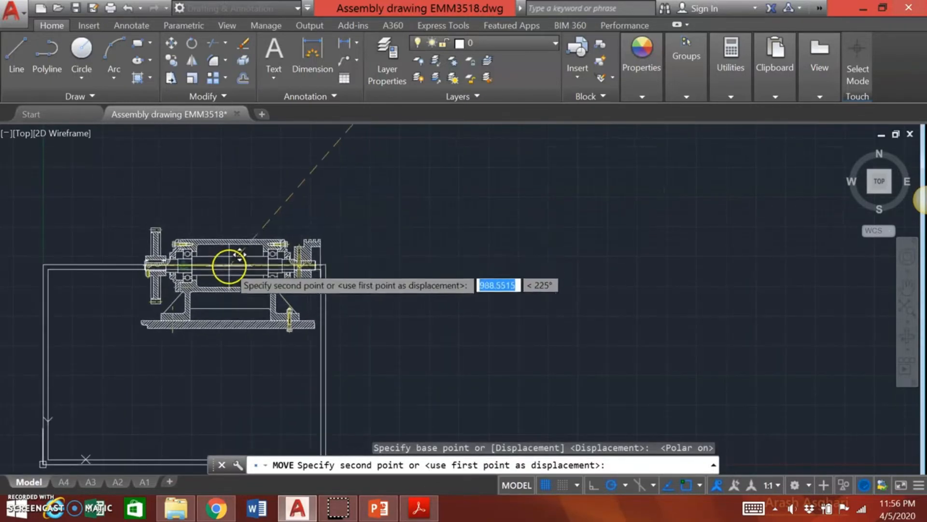
shift+right_click(233, 195)
click(286, 231)
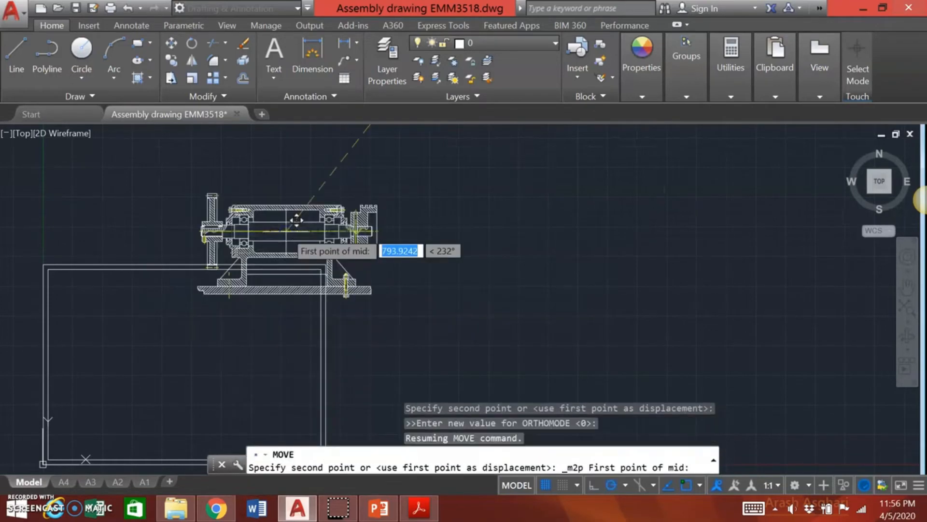
scroll(43, 284, up, 5)
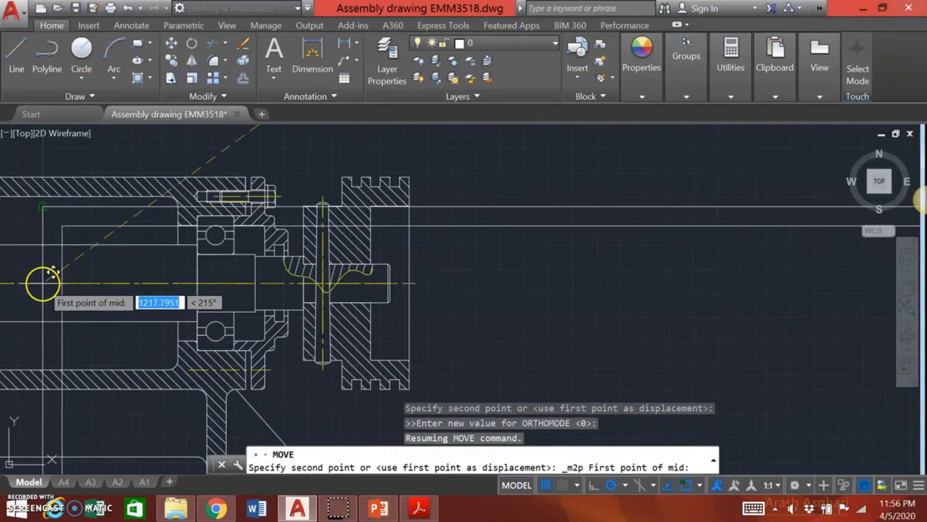
click(67, 224)
scroll(140, 255, down, 5)
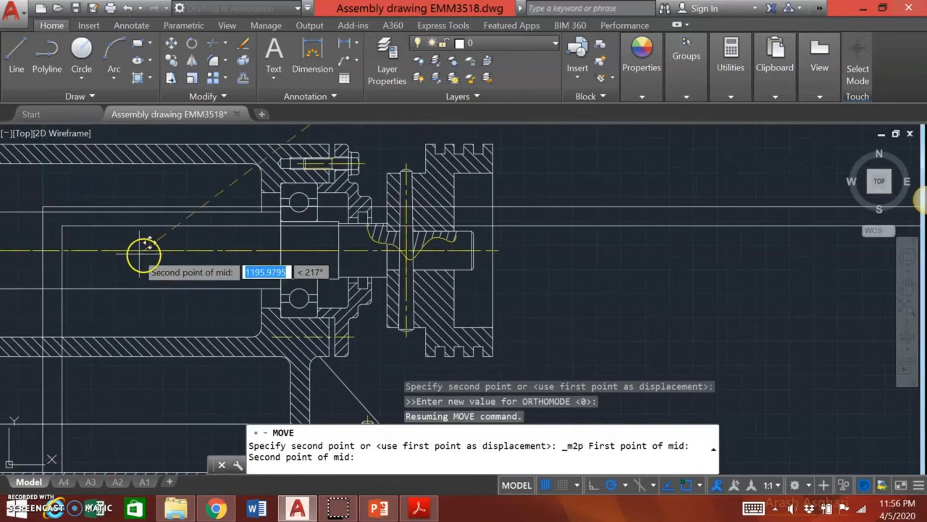
mouse_move(579, 333)
middle_down()
mouse_move(567, 340)
mouse_move(478, 197)
mouse_move(417, 125)
middle_up()
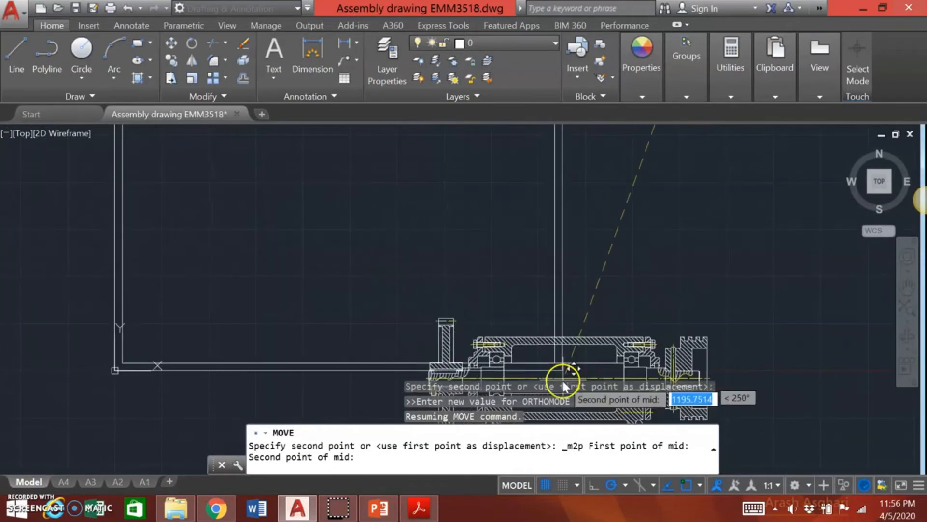
click(547, 369)
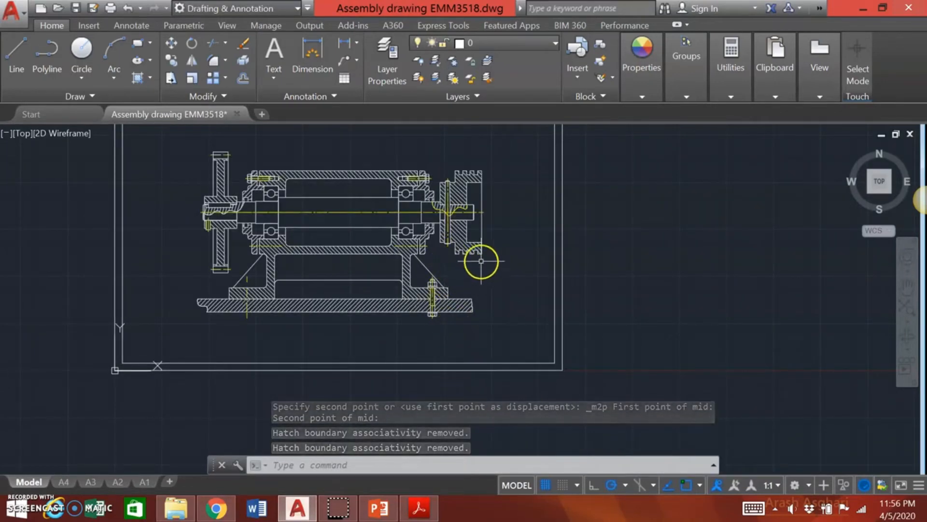
scroll(482, 261, down, 2)
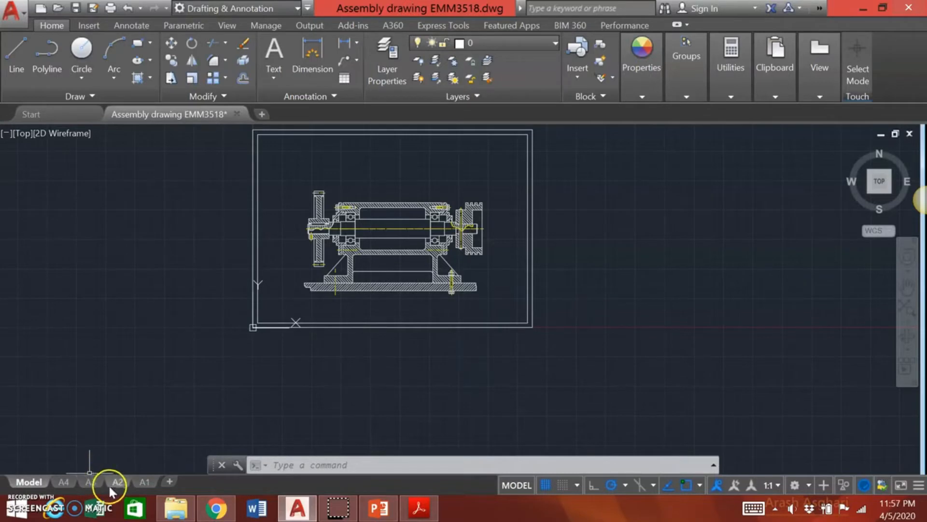
Open the A2 layout and activate model space inside its viewport, with the whole A2 frame in view
mouse_move(113, 485)
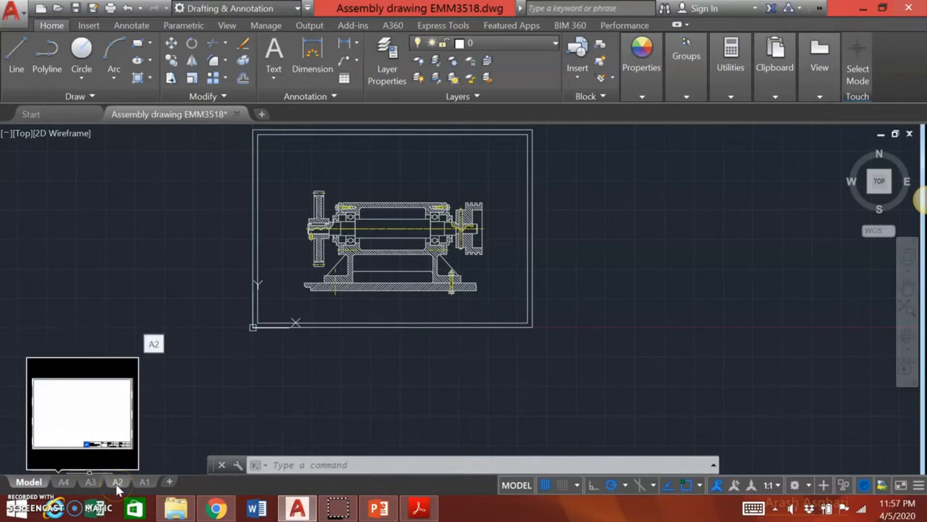
click(116, 483)
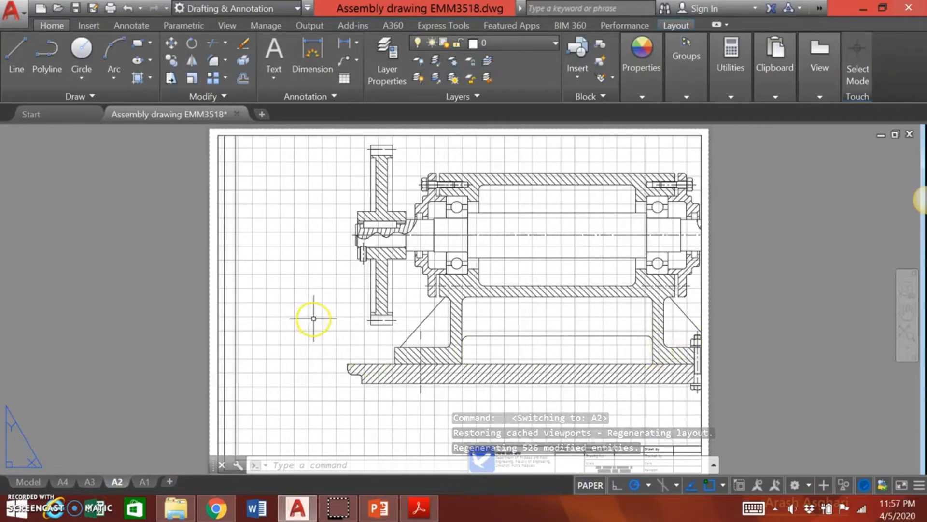
click(590, 484)
scroll(345, 299, down, 2)
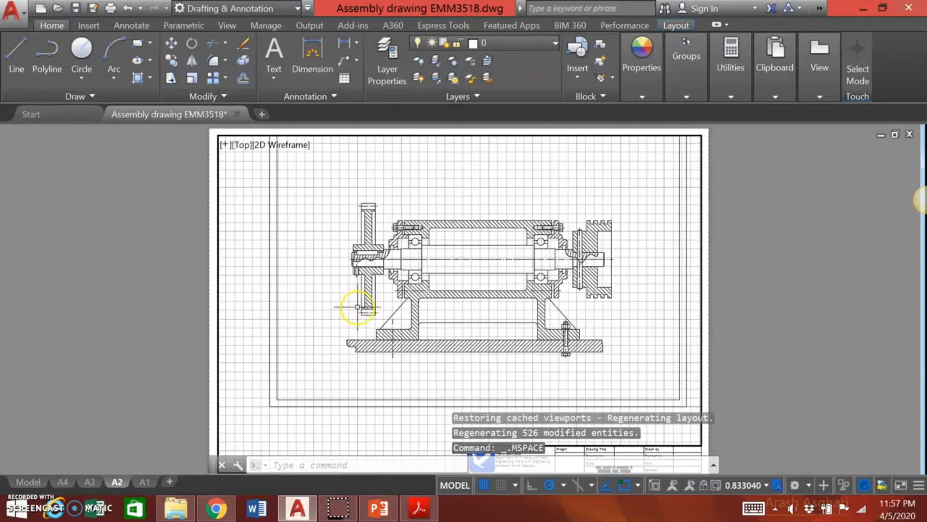
scroll(358, 307, down, 2)
scroll(402, 316, up, 2)
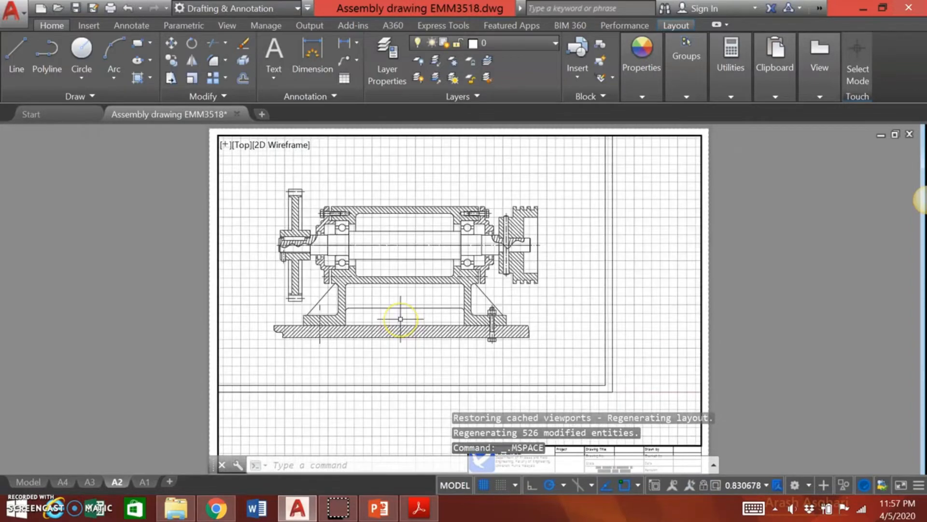
scroll(404, 334, down, 2)
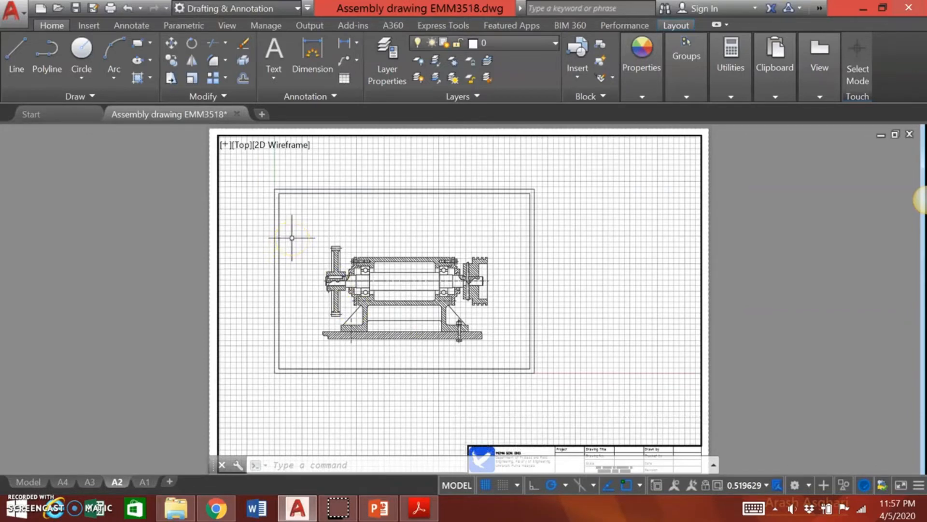
Align the viewport with ALIGNSPACE, matching the two upper corners of the model's inner border to the upper corners of the layout's frame
text(li)
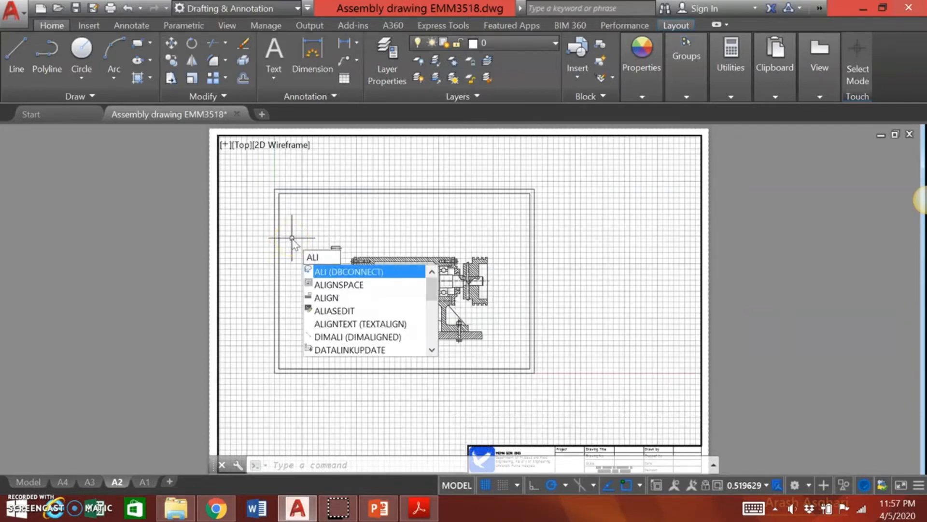
click(372, 285)
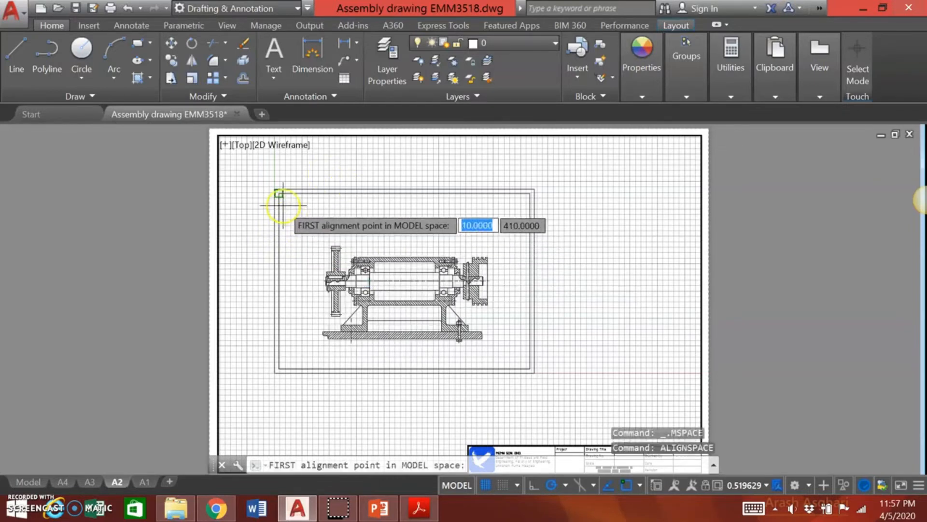
scroll(279, 193, up, 4)
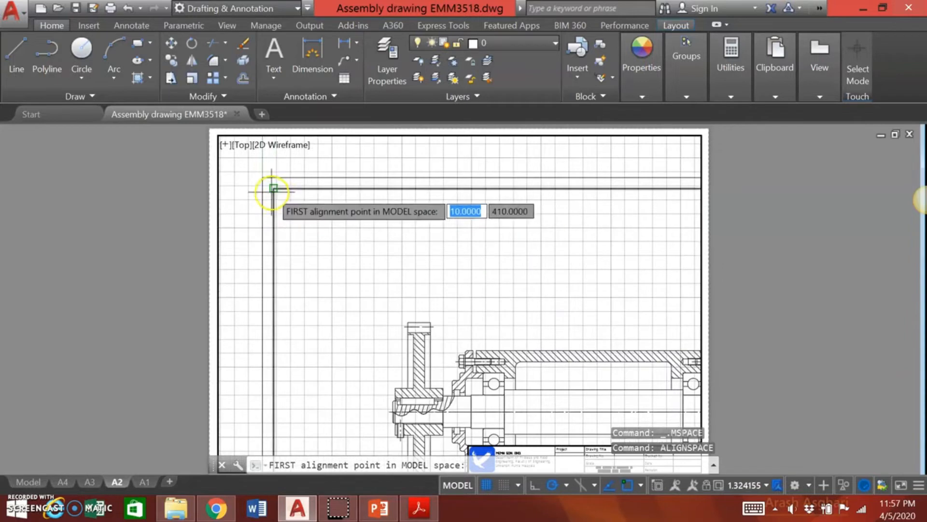
click(273, 189)
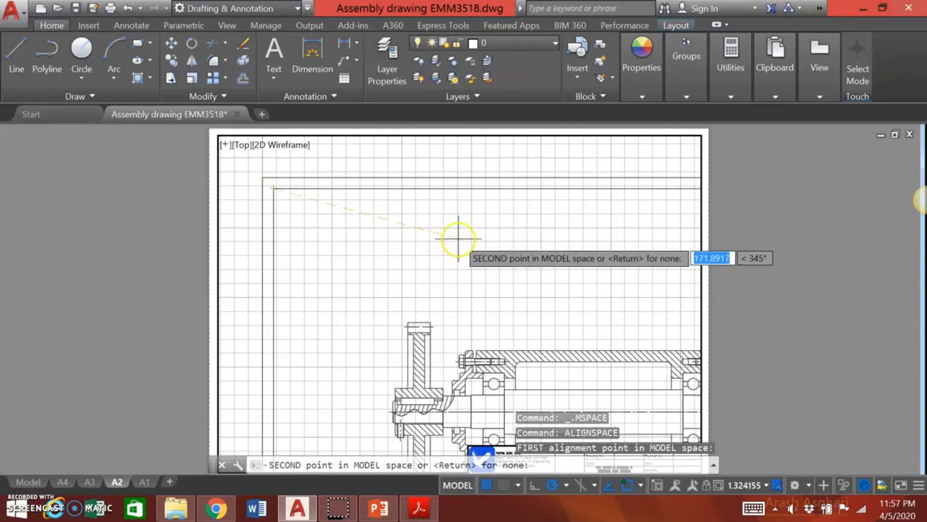
scroll(454, 241, down, 2)
mouse_move(673, 238)
middle_down()
mouse_move(547, 232)
mouse_move(504, 246)
middle_up()
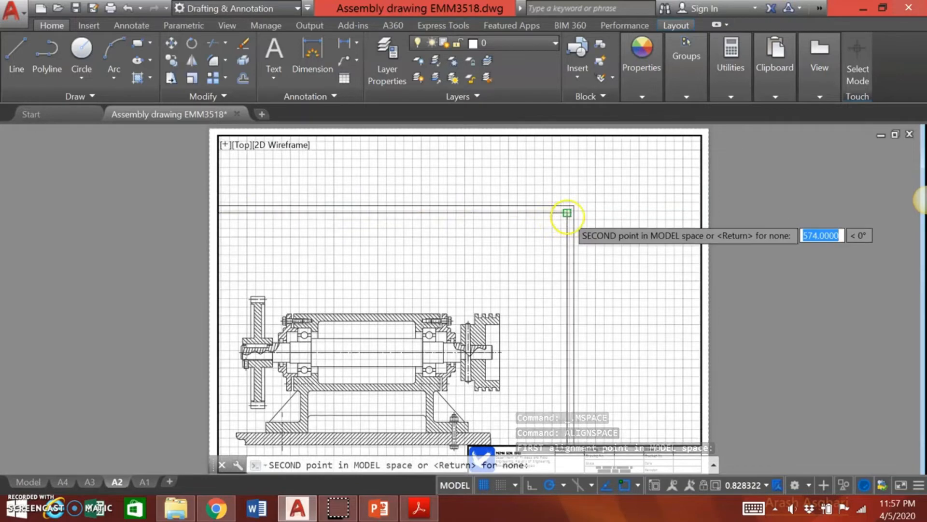
click(567, 212)
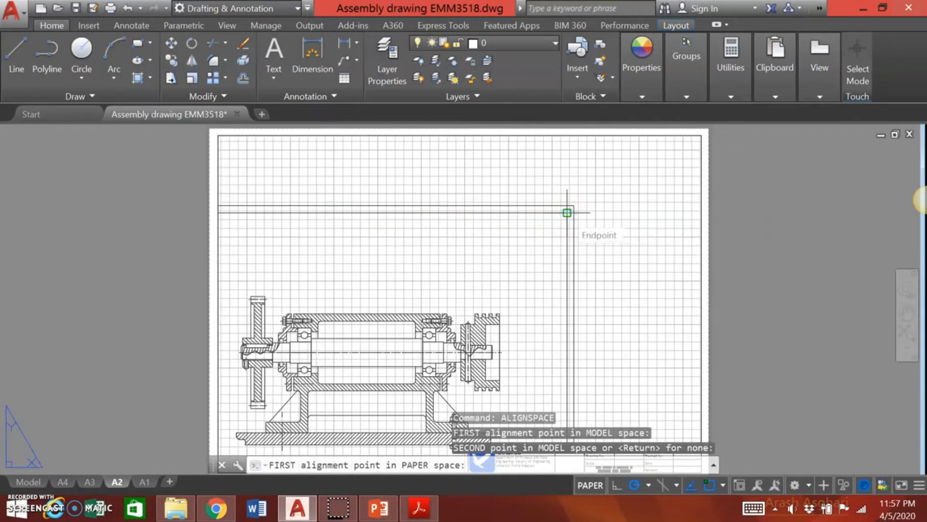
click(218, 137)
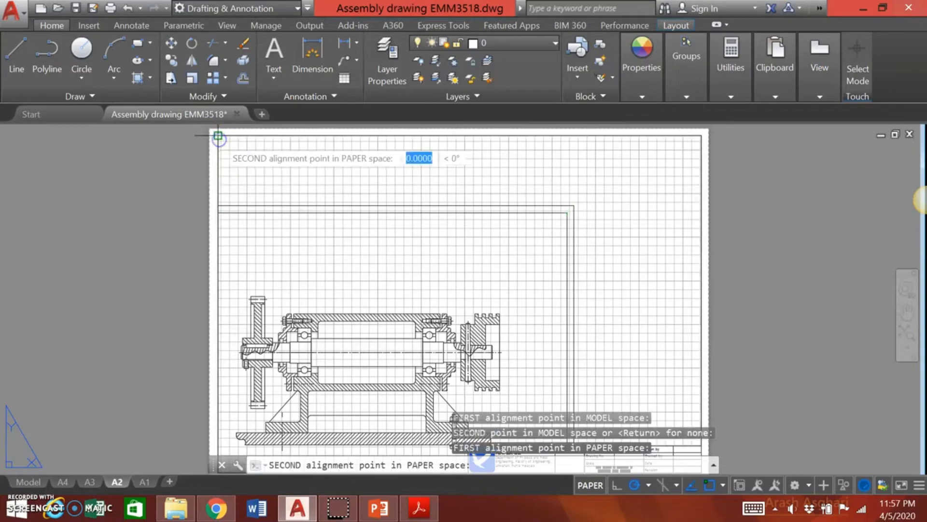
click(701, 136)
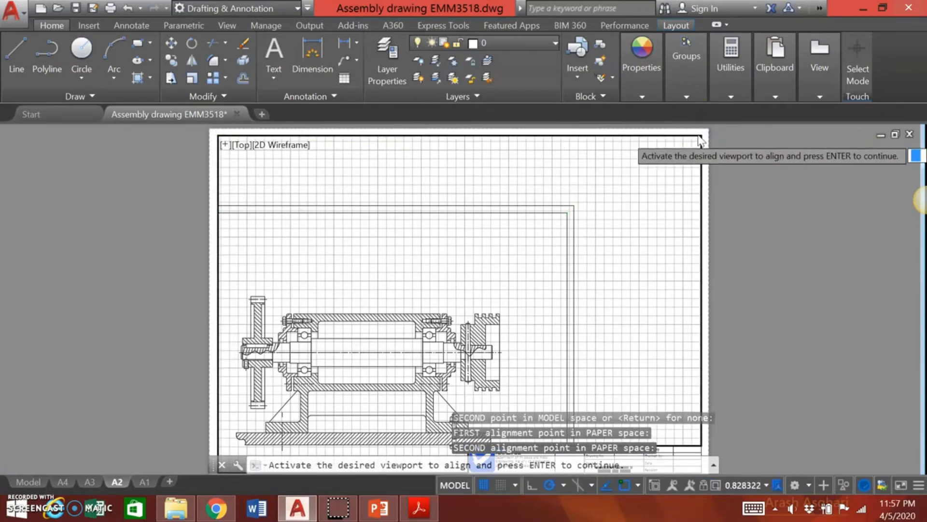
key(Return)
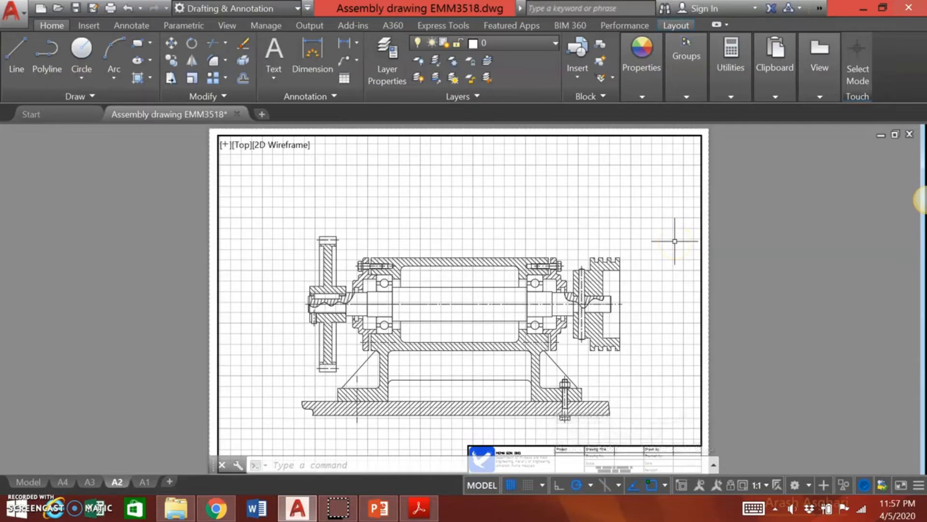
Undo the viewport zoom made after the alignment, lock the A2 viewport, and test the lock by zooming
scroll(675, 241, down, 2)
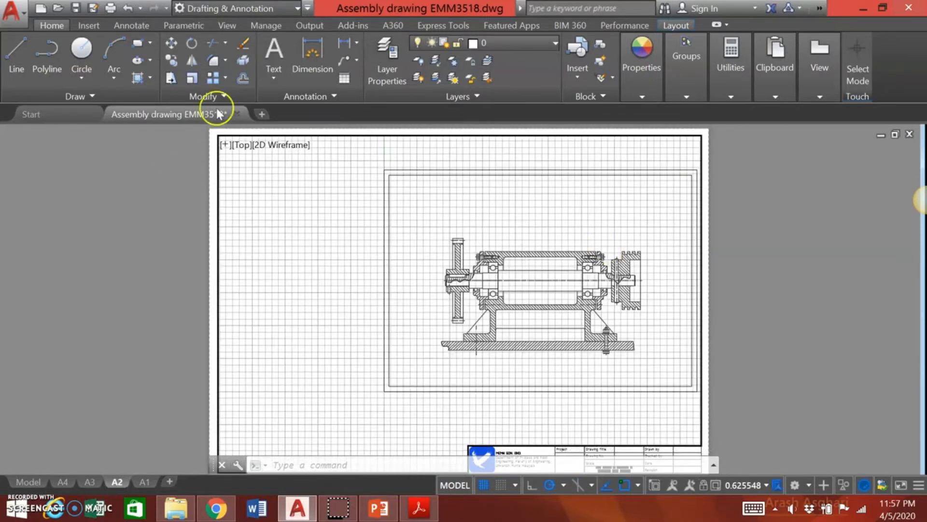
click(129, 7)
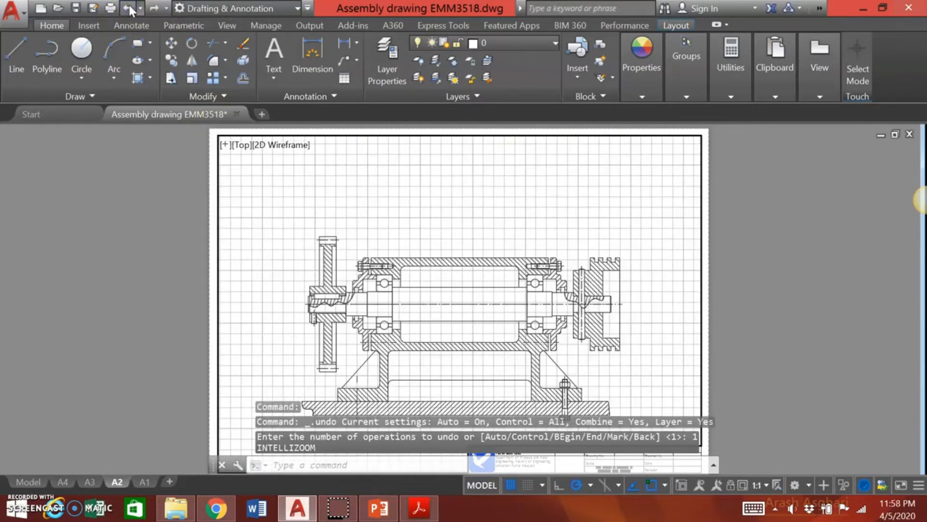
mouse_move(603, 332)
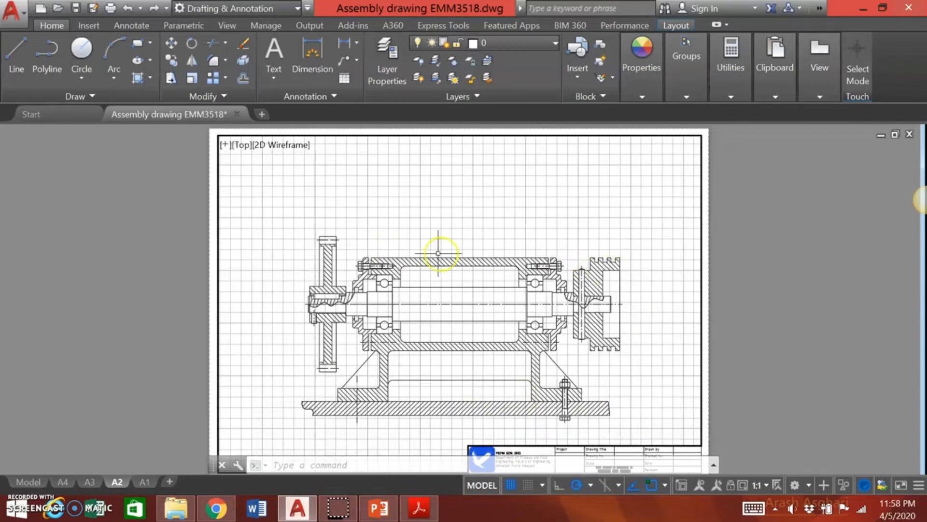
click(732, 484)
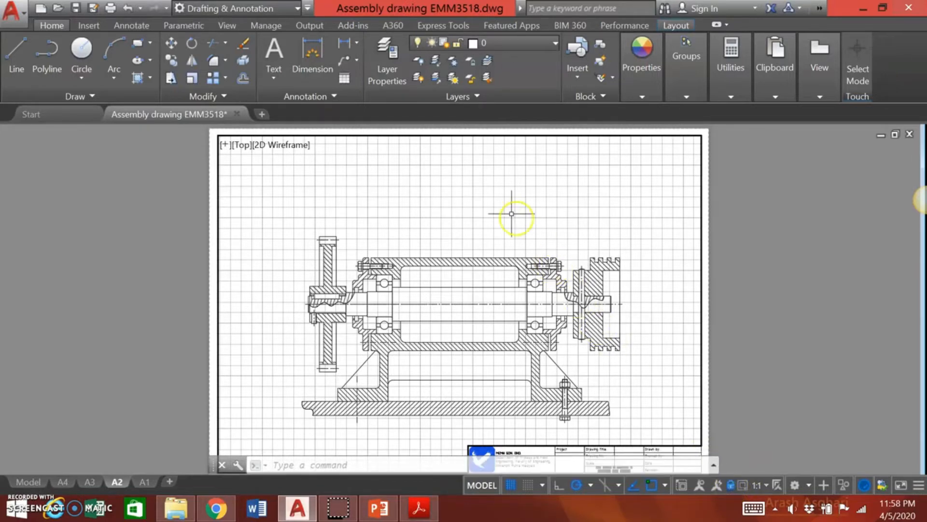
scroll(511, 213, down, 1)
scroll(511, 214, up, 1)
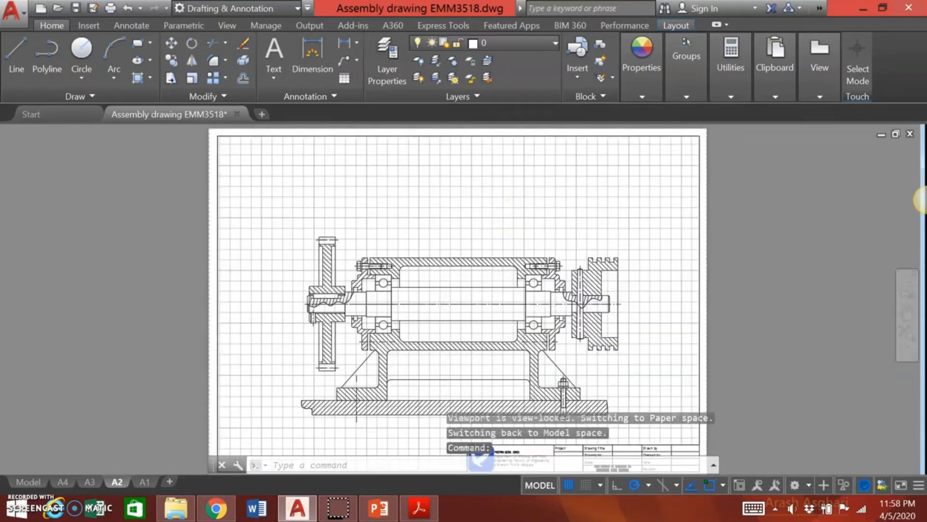
Turn off the grid display in the A2 layout's viewport
scroll(511, 214, down, 1)
scroll(511, 215, up, 1)
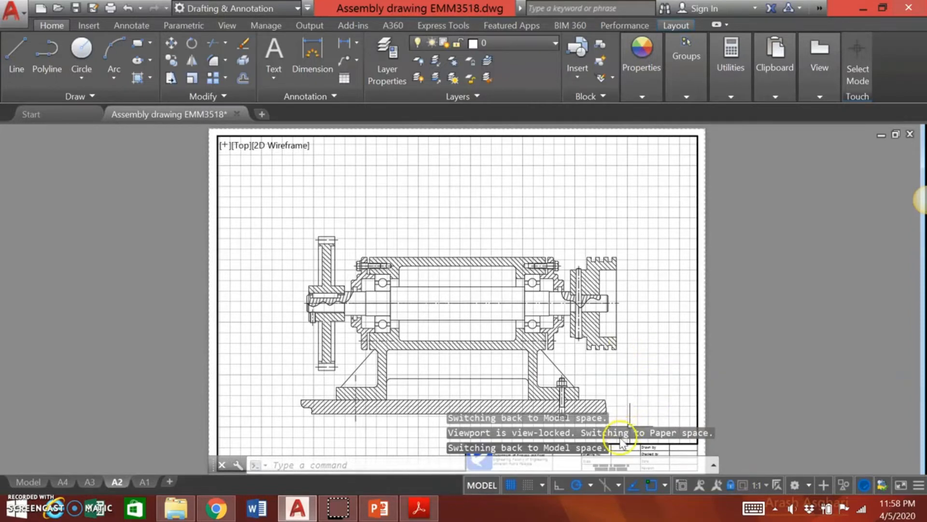
click(510, 485)
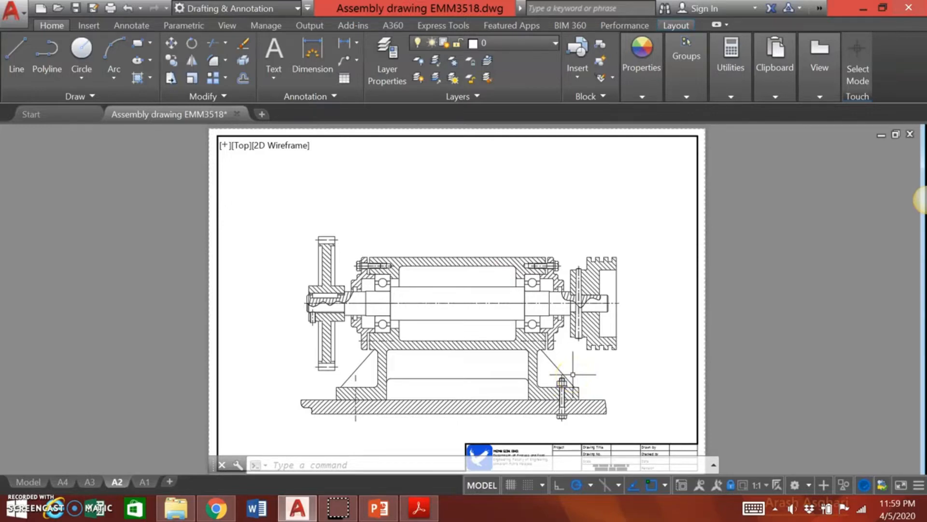
click(554, 359)
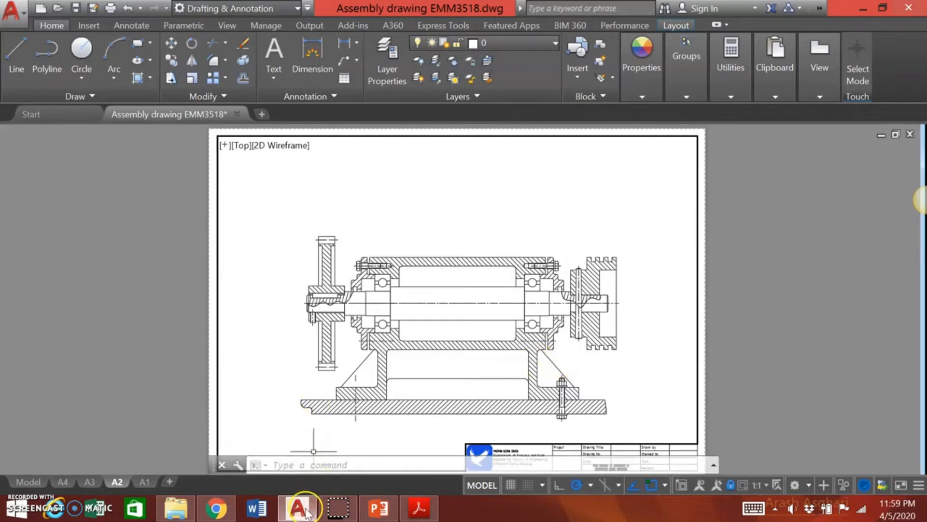
Examine the numbered part balloons on the reference image in model space, and return to the A2 layout
click(35, 481)
middle_drag(763, 257, 468, 405)
scroll(579, 248, down, 2)
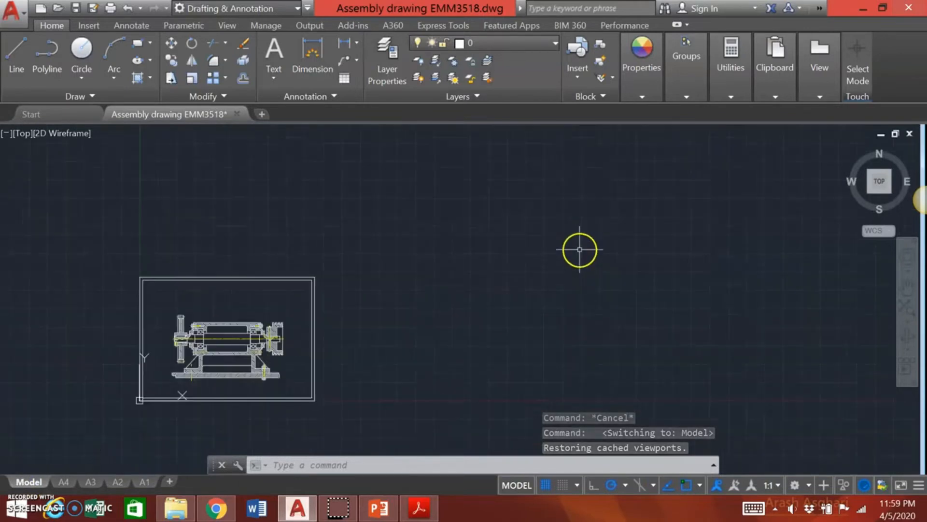
mouse_move(534, 313)
middle_down()
mouse_move(460, 389)
mouse_move(399, 357)
middle_up()
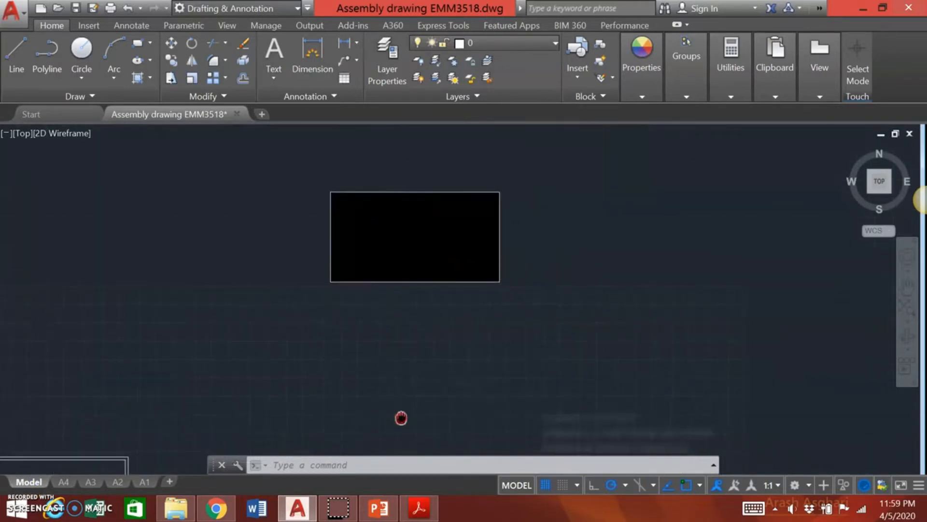
scroll(402, 226, up, 4)
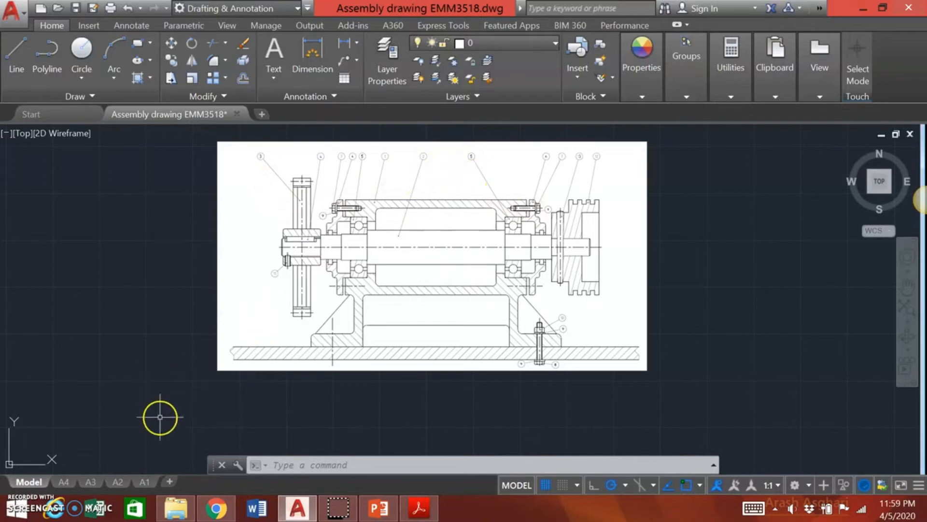
click(126, 481)
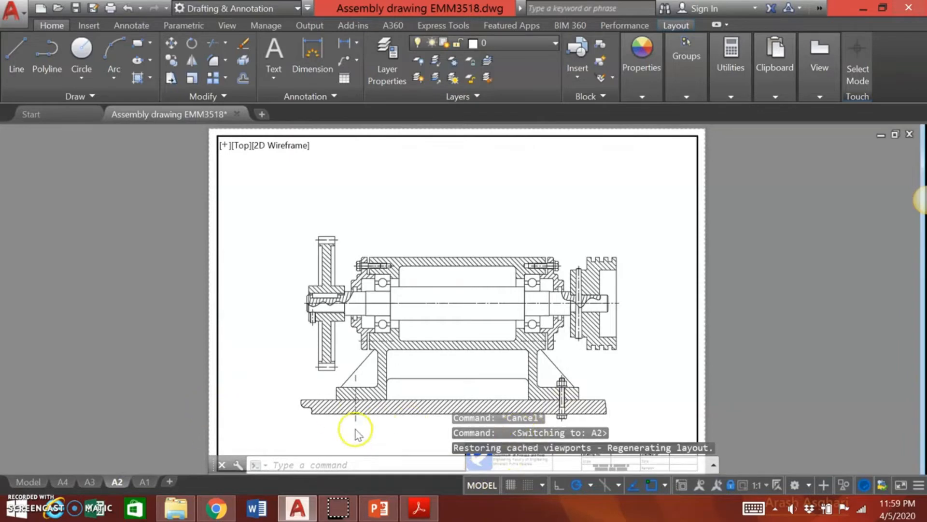
Switch the A2 layout to paper space and set the current multileader style to Balloon
click(481, 485)
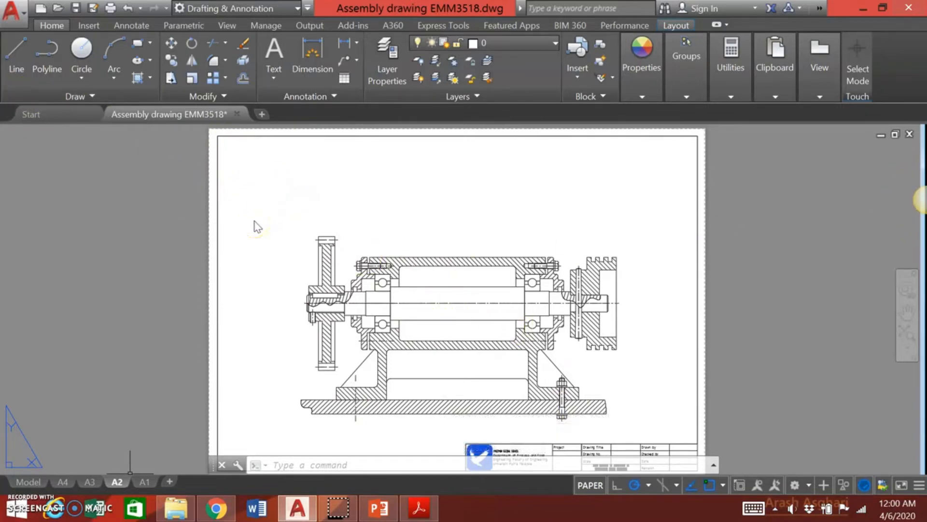
click(141, 25)
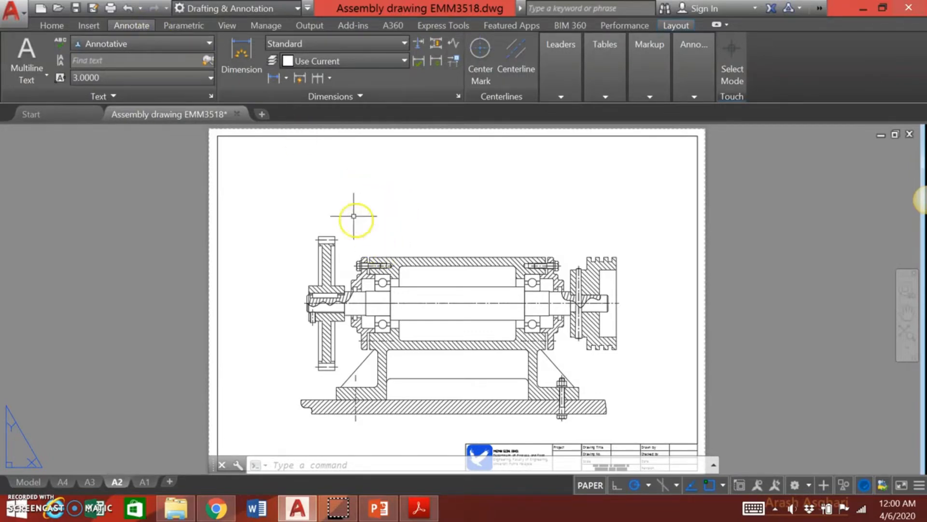
mouse_move(568, 78)
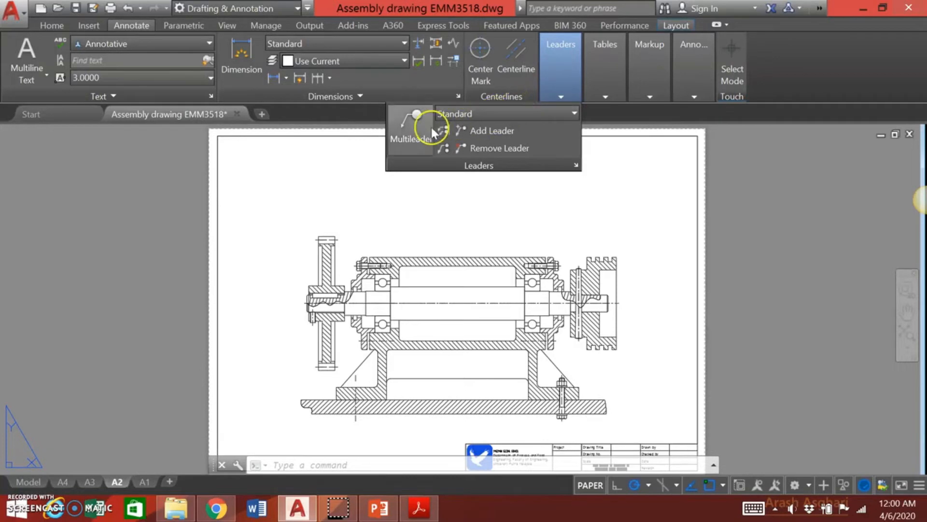
click(461, 115)
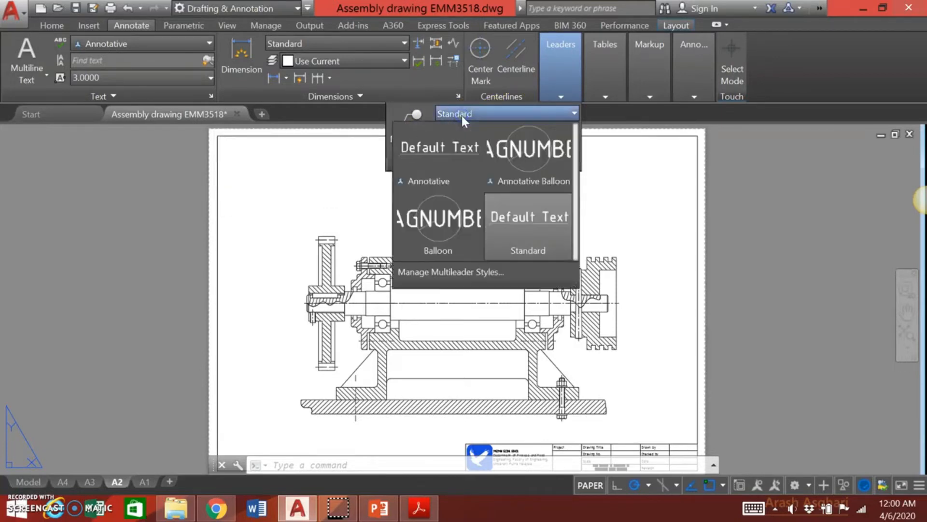
click(454, 227)
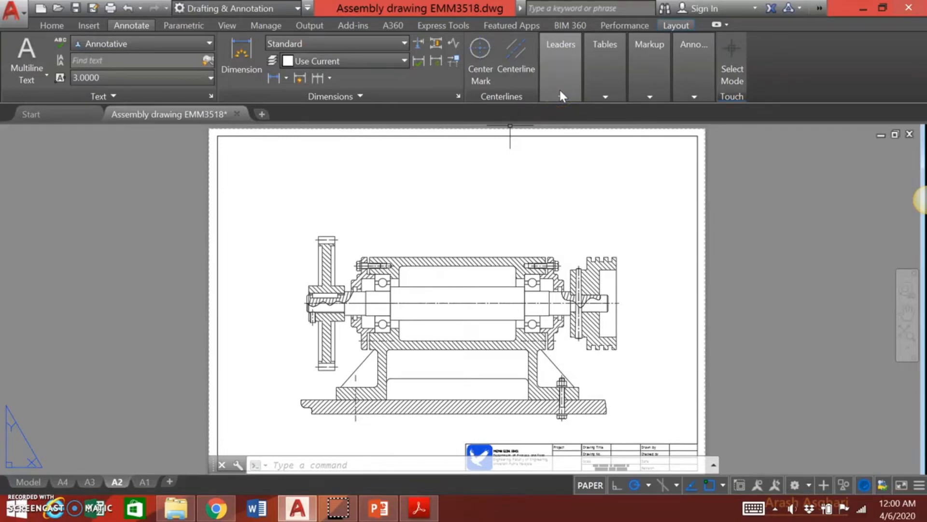
Start a multileader and turn off object snap tracking, object snap and polar tracking for free placement
click(558, 88)
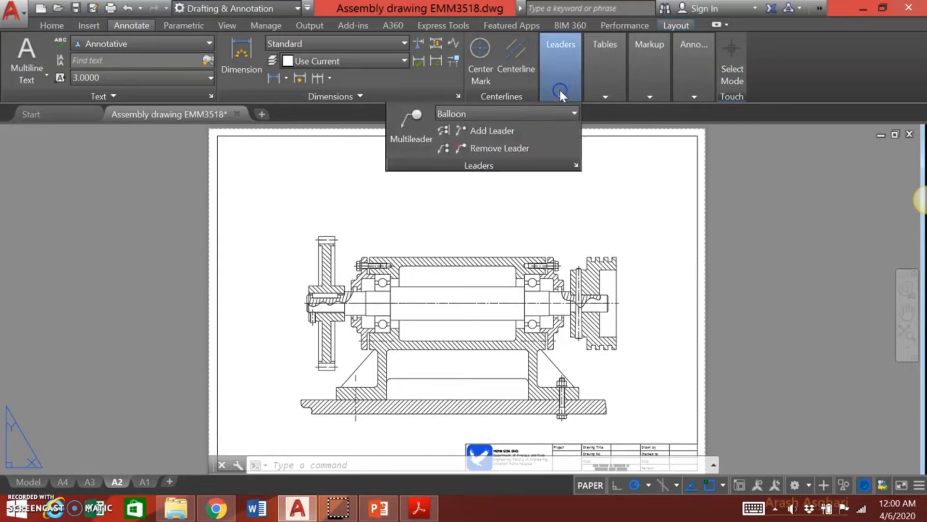
click(413, 129)
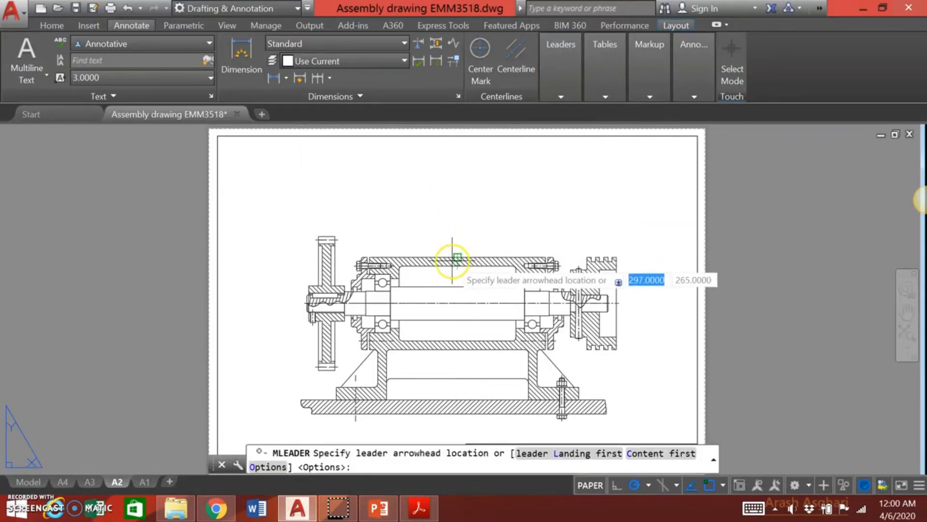
scroll(458, 264, up, 2)
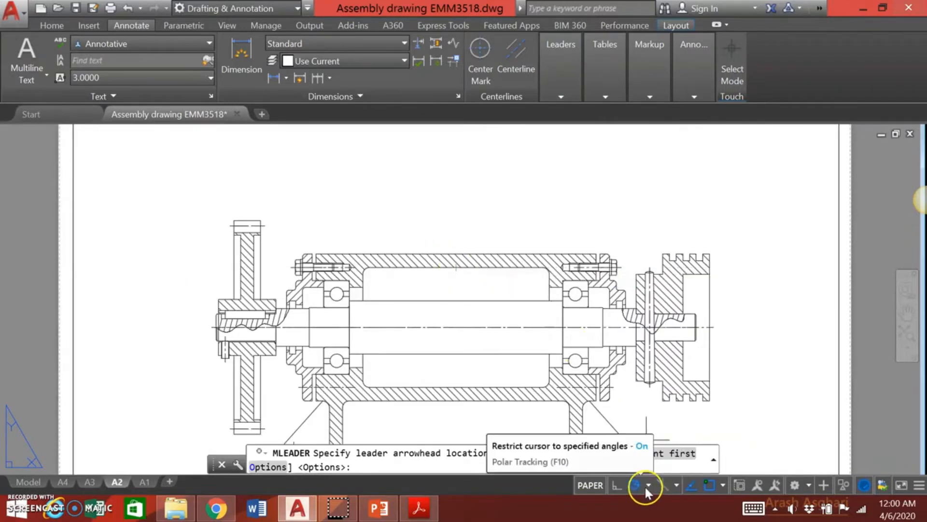
click(692, 484)
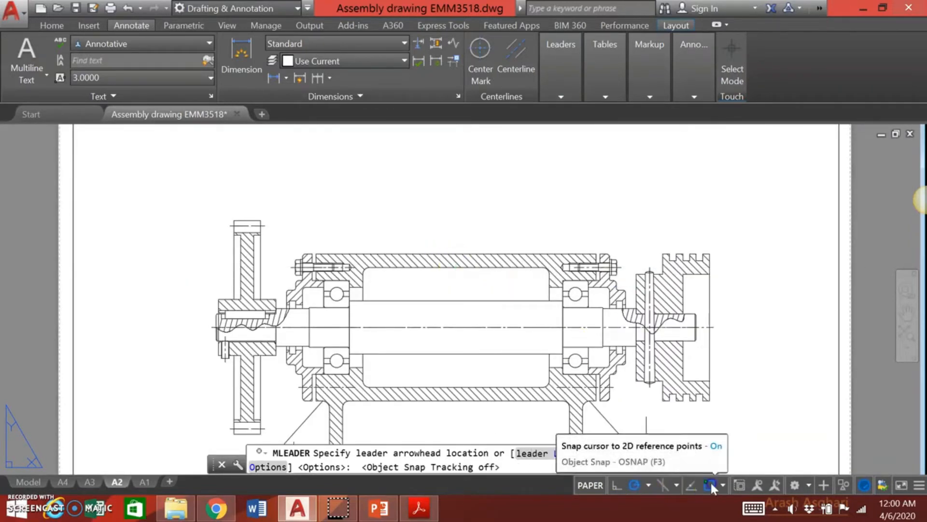
click(709, 485)
click(634, 484)
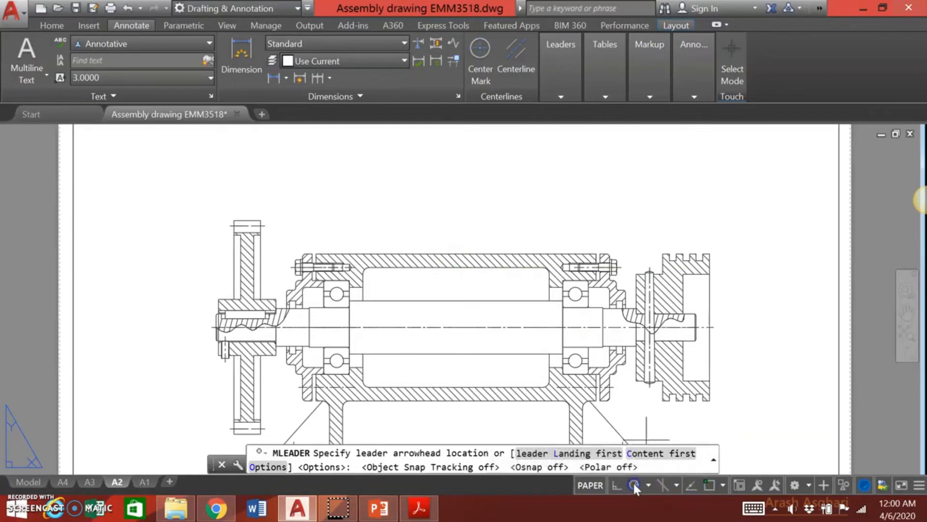
Place a balloon with tag number 1 above the assembly, its leader pointing to the housing's hatched upper wall
click(422, 260)
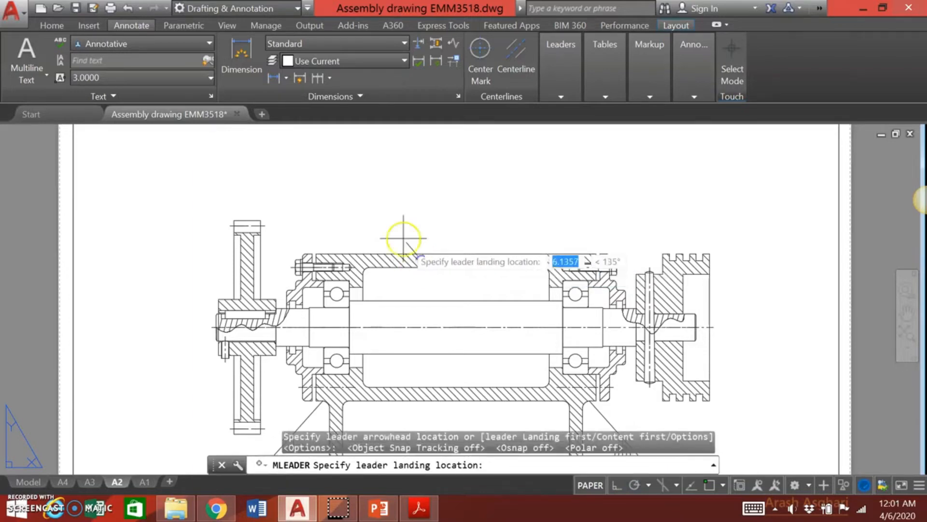
click(376, 177)
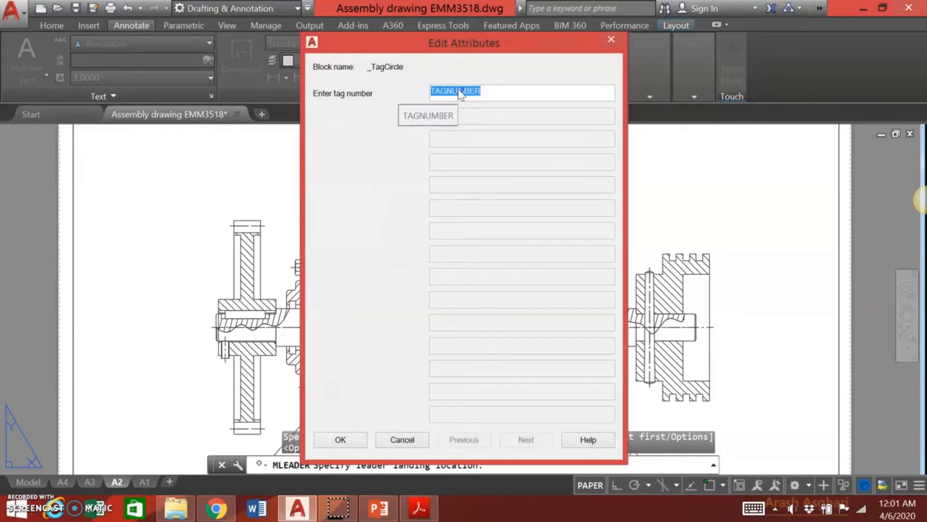
text(1)
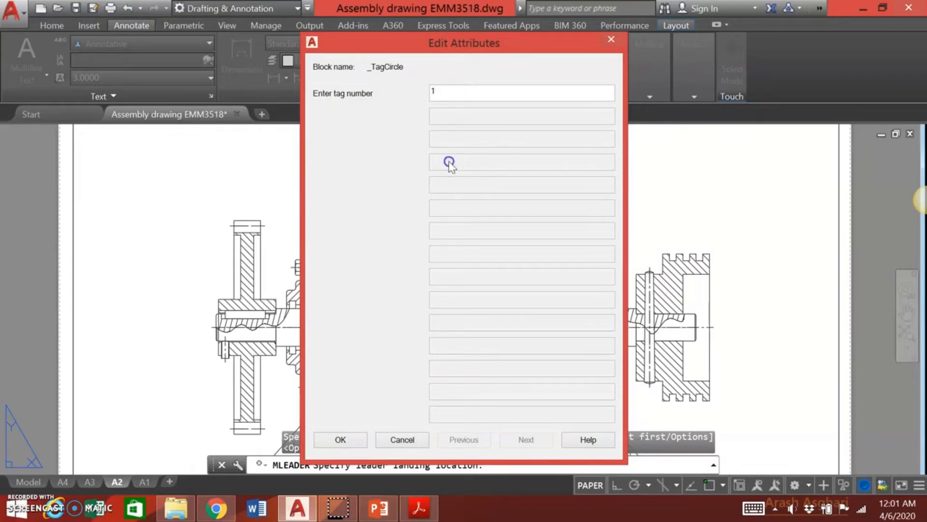
click(330, 440)
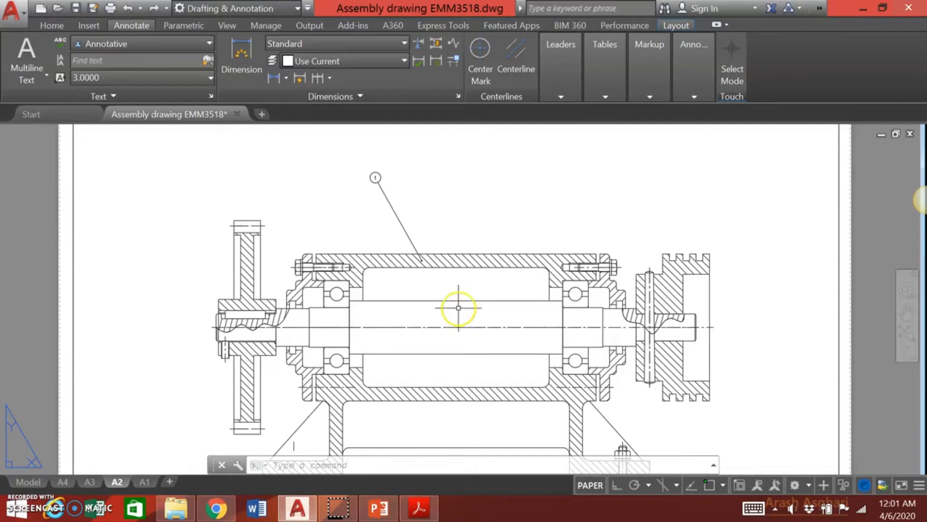
Add a balloon with tag number 2 beside balloon 1, its leader pointing to the central shaft
click(556, 52)
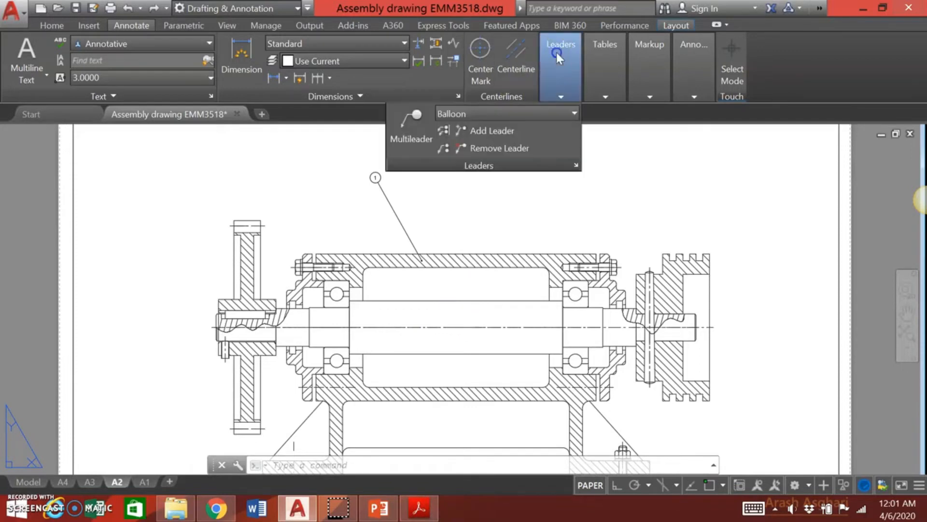
click(416, 121)
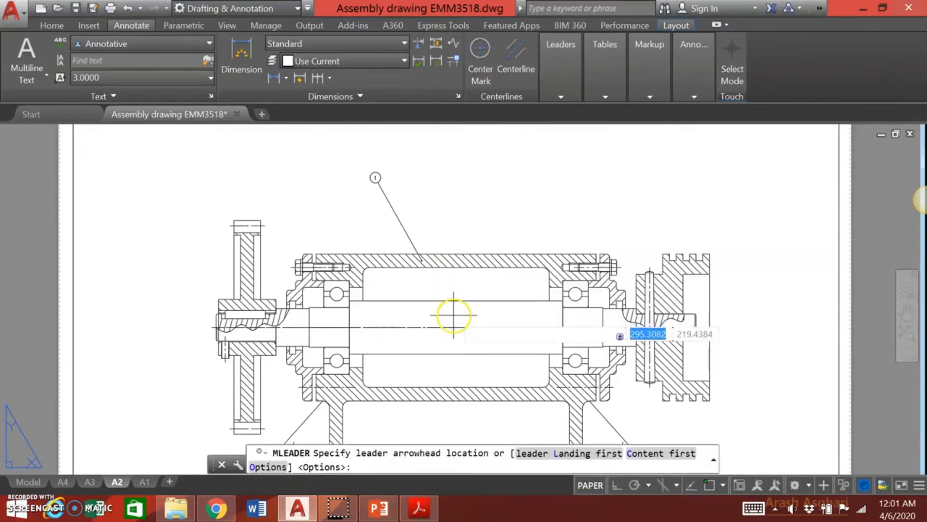
click(487, 313)
click(421, 175)
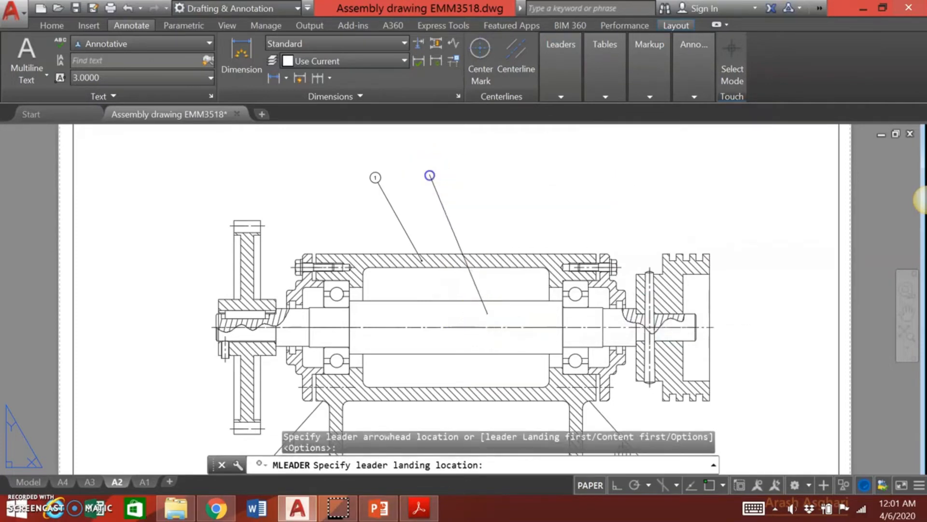
text(2)
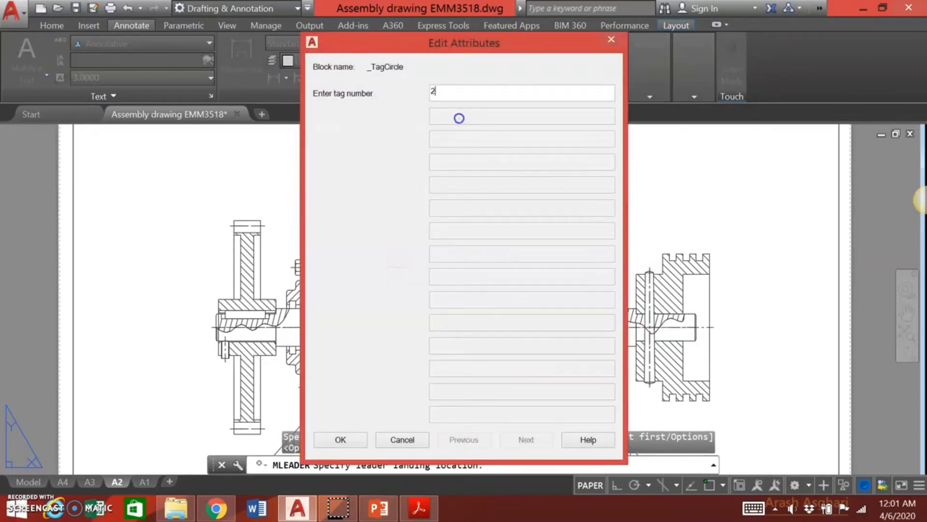
click(358, 437)
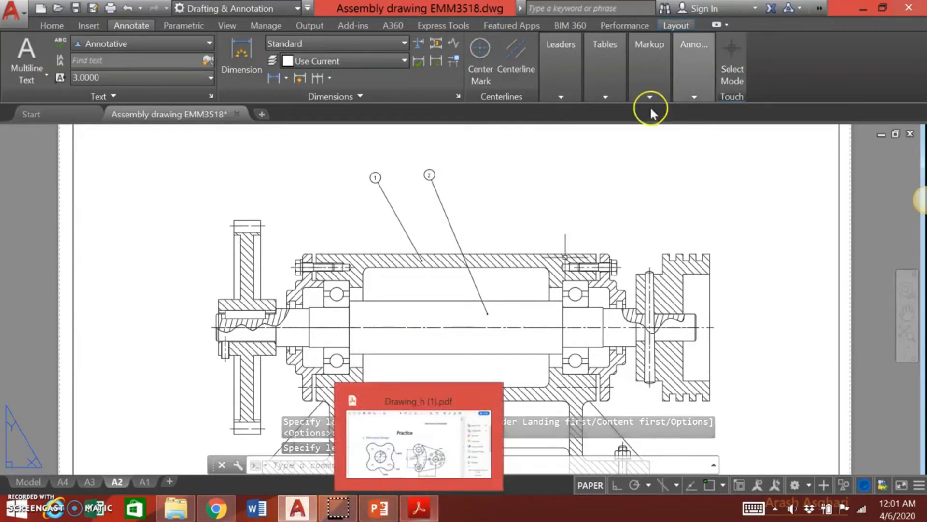
Look up the part numbers of the shaft and gear in Drawing_h (1).pdf in Acrobat Reader, and return to the AutoCAD drawing
click(418, 507)
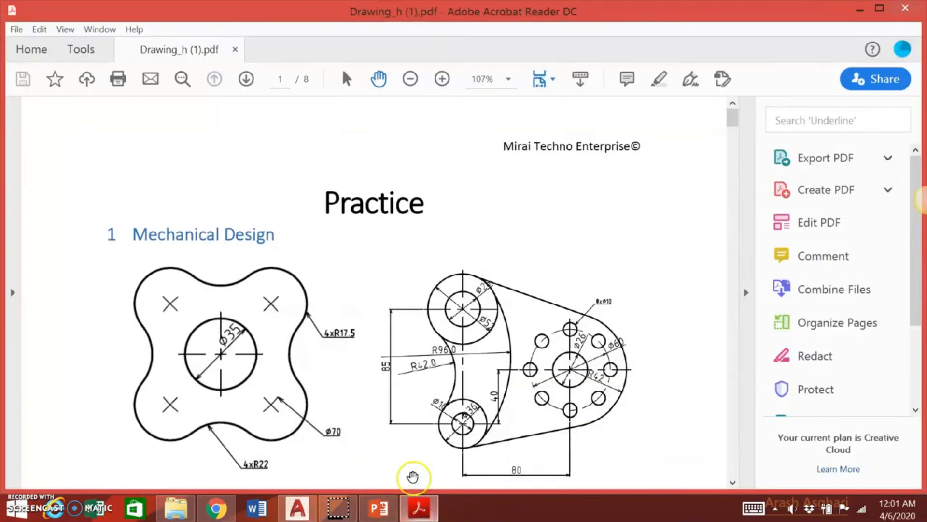
scroll(379, 271, down, 15)
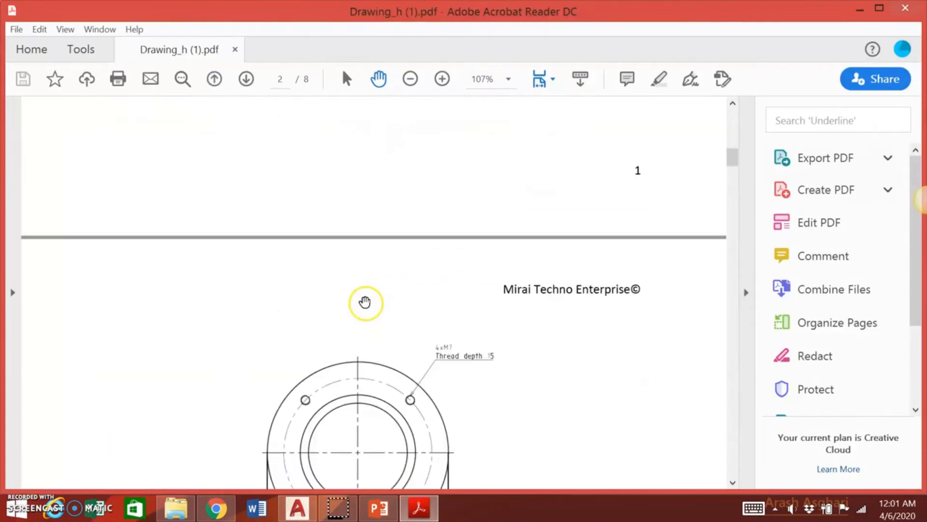
scroll(365, 302, down, 15)
scroll(376, 330, down, 7)
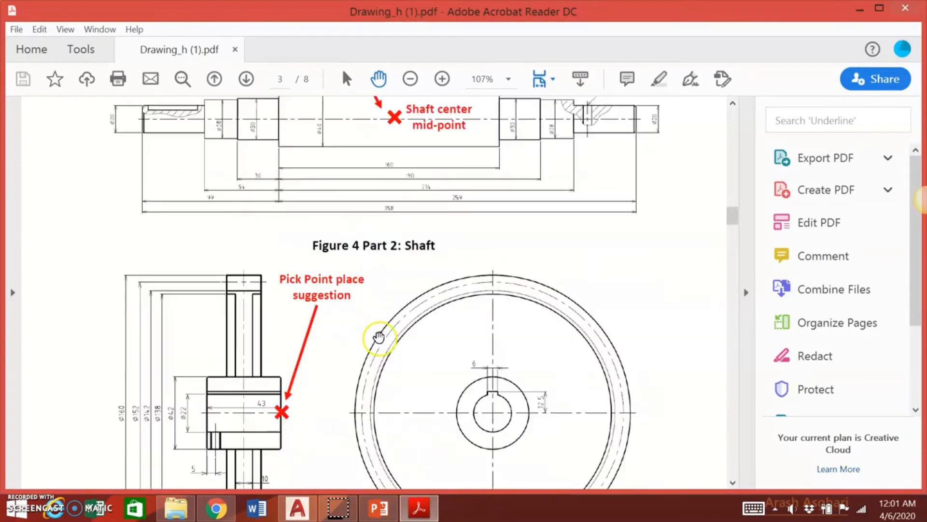
scroll(377, 341, down, 5)
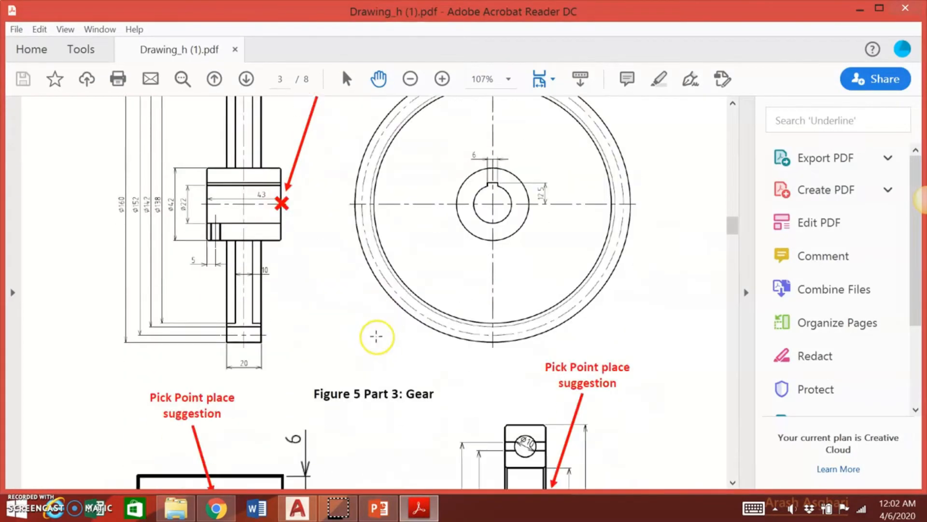
scroll(374, 345, up, 1)
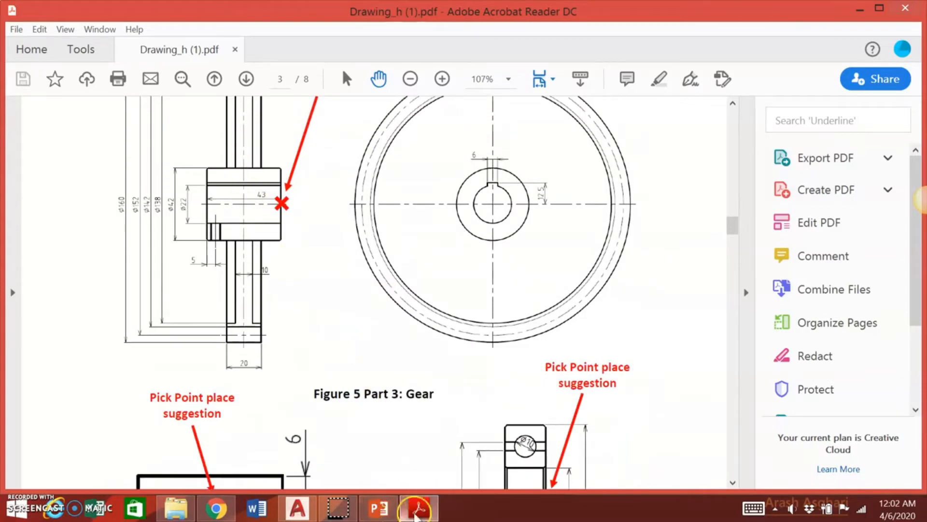
click(299, 509)
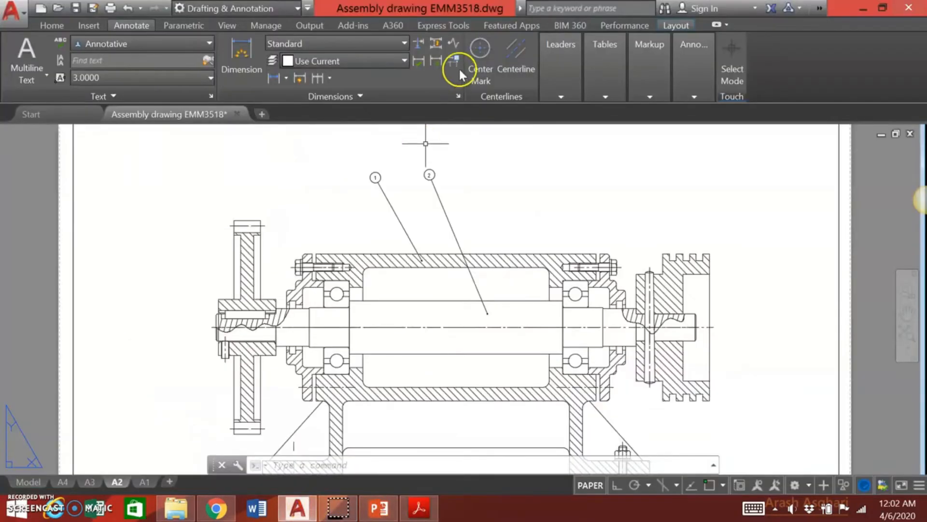
Add a balloon multileader with tag number 3 above the gear, its leader pointing to the gear's hatched upper web
click(546, 63)
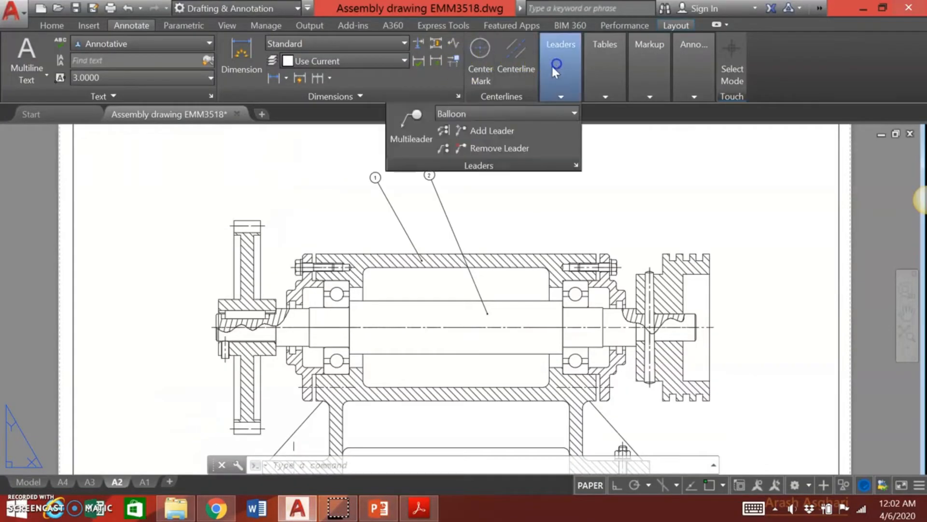
click(403, 130)
click(249, 263)
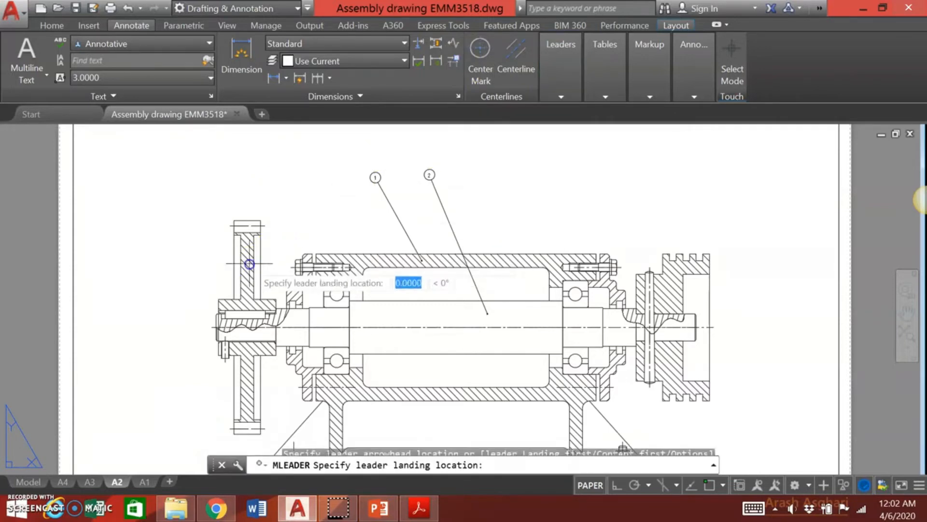
click(263, 180)
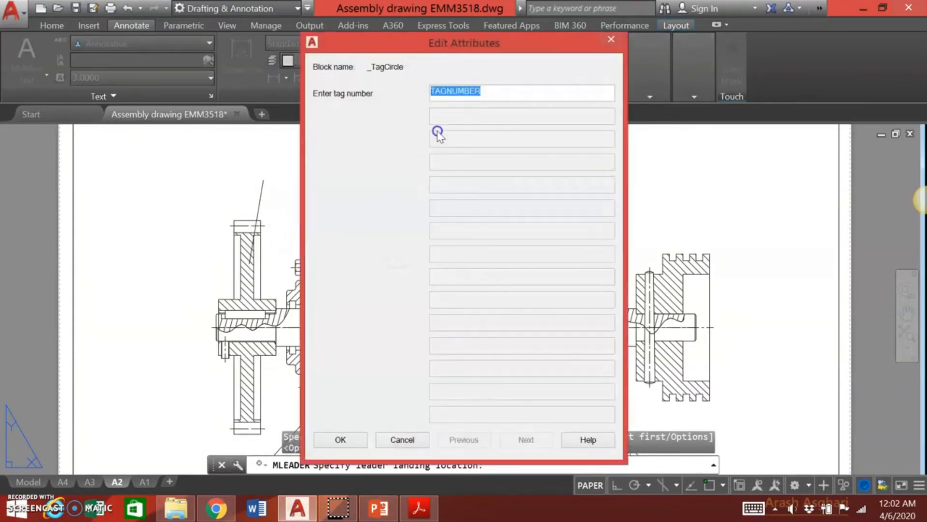
click(363, 438)
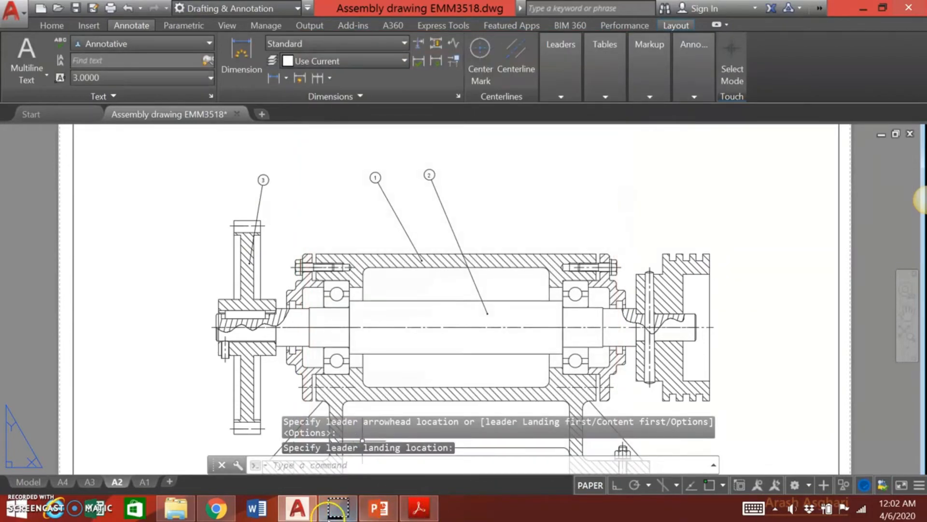
Look up the part numbers of the key and rolled bearing in Drawing_h (1).pdf in Acrobat Reader, and return to the AutoCAD drawing
click(419, 507)
scroll(386, 412, down, 5)
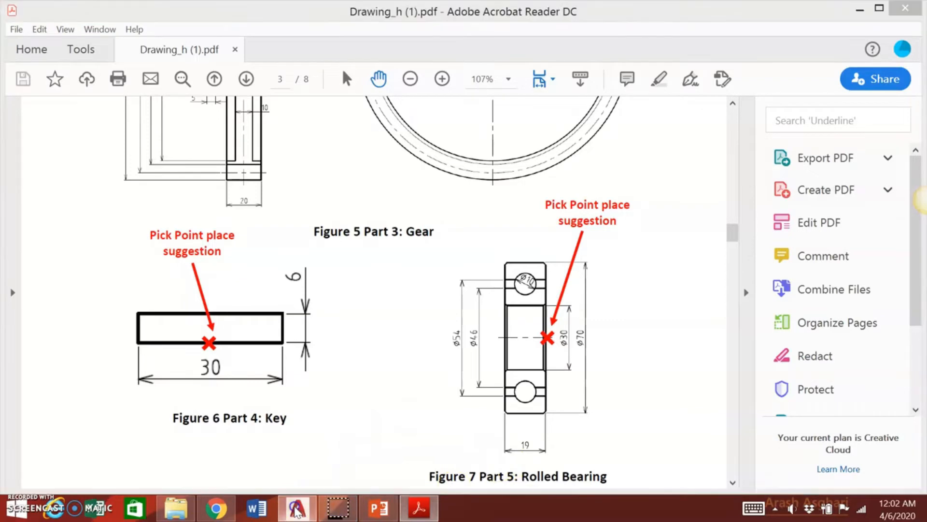
click(285, 514)
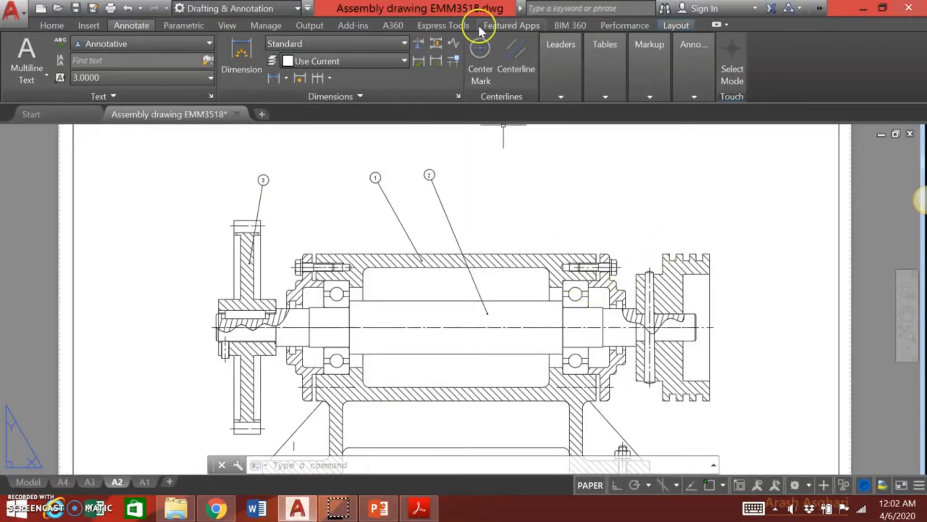
Add a balloon with tag number 4 on the outer side of the gear, its leader pointing to the key in the gear hub
click(561, 65)
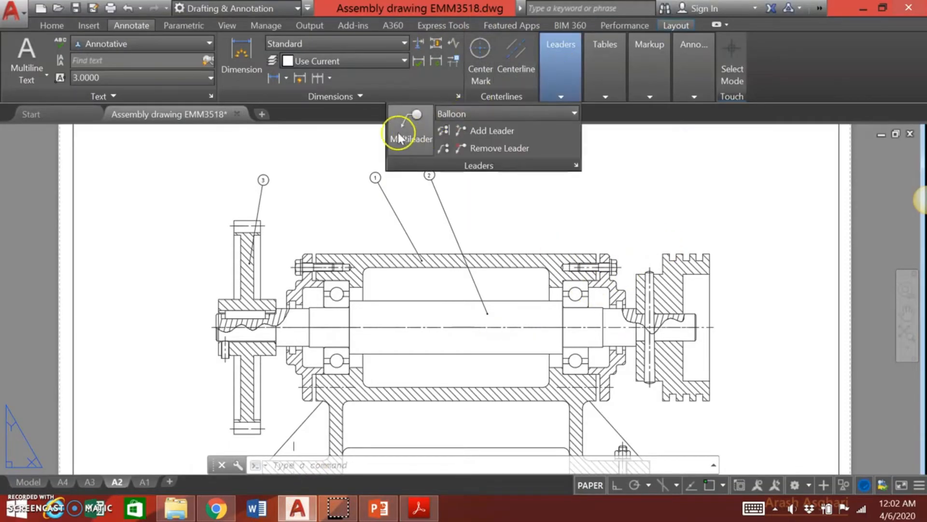
click(390, 150)
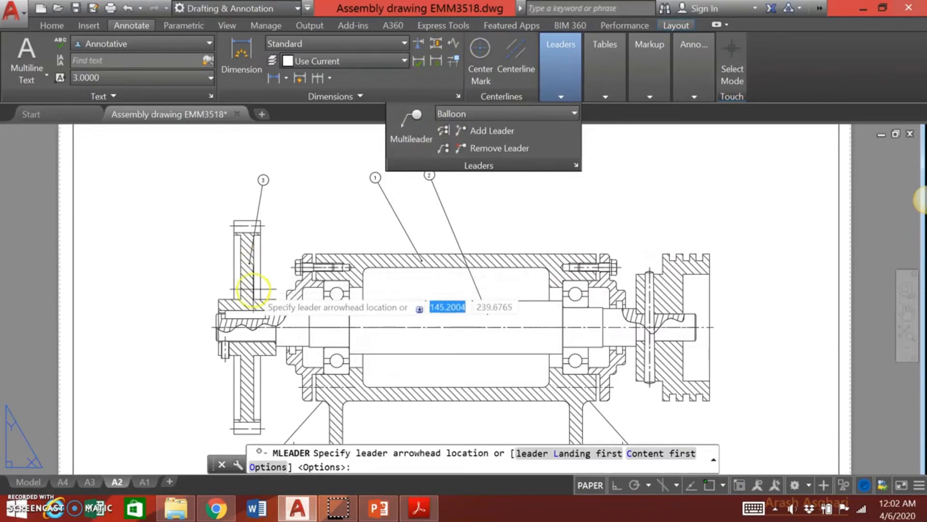
click(246, 314)
click(194, 255)
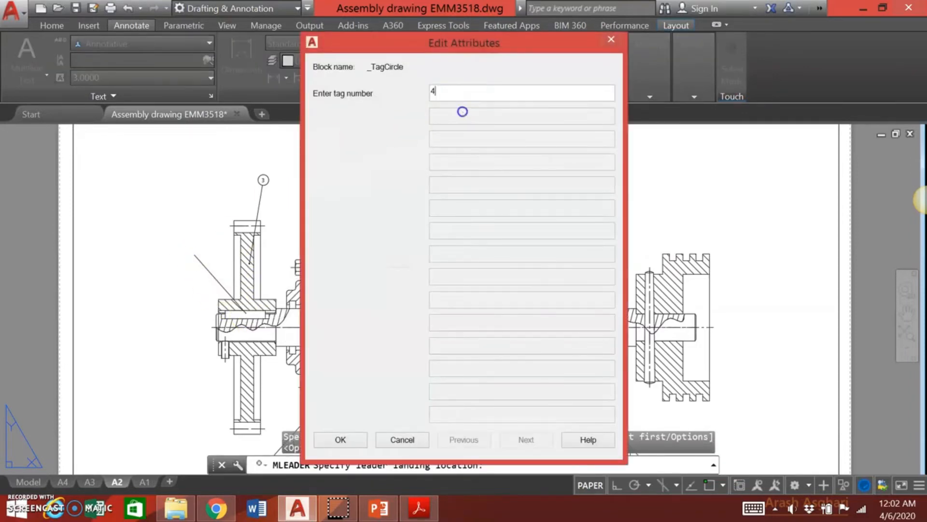
click(362, 438)
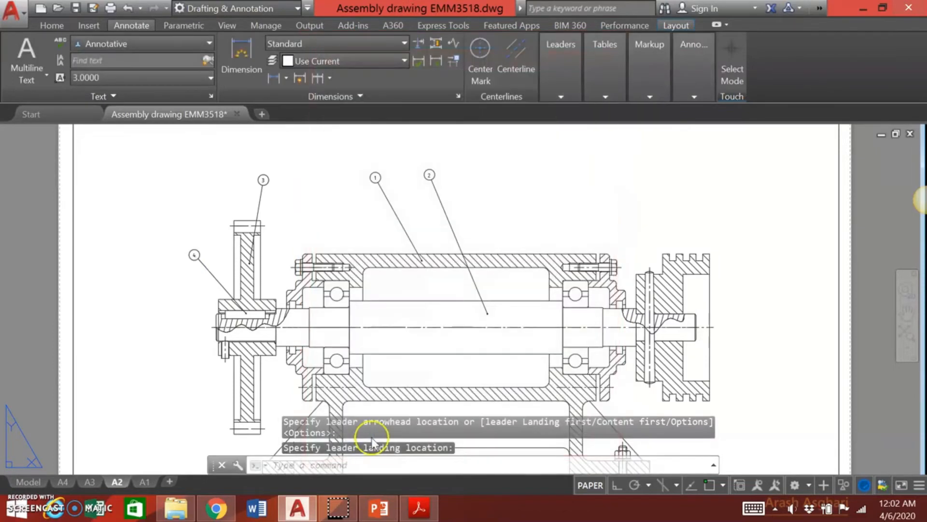
Add a balloon with tag number 5 above the housing, its leader pointing to the upper part of the gear-side bearing
click(570, 71)
click(413, 126)
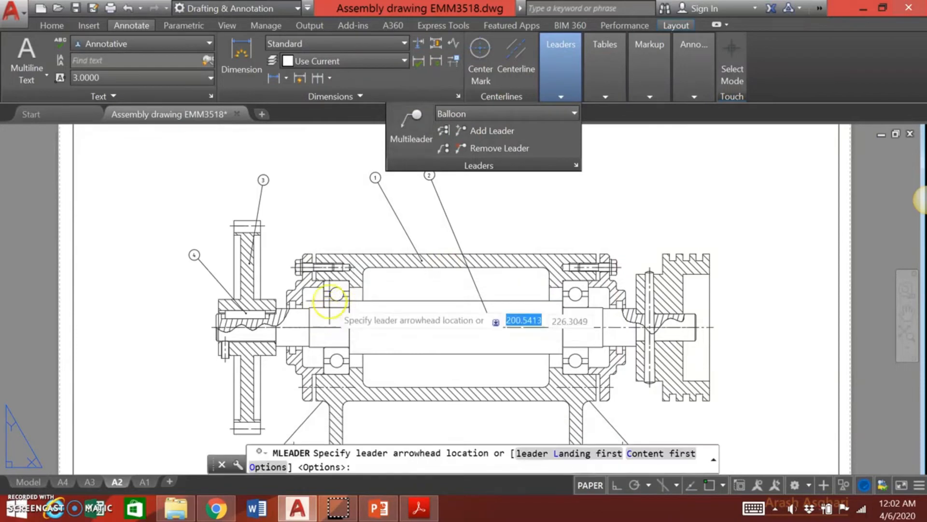
click(331, 287)
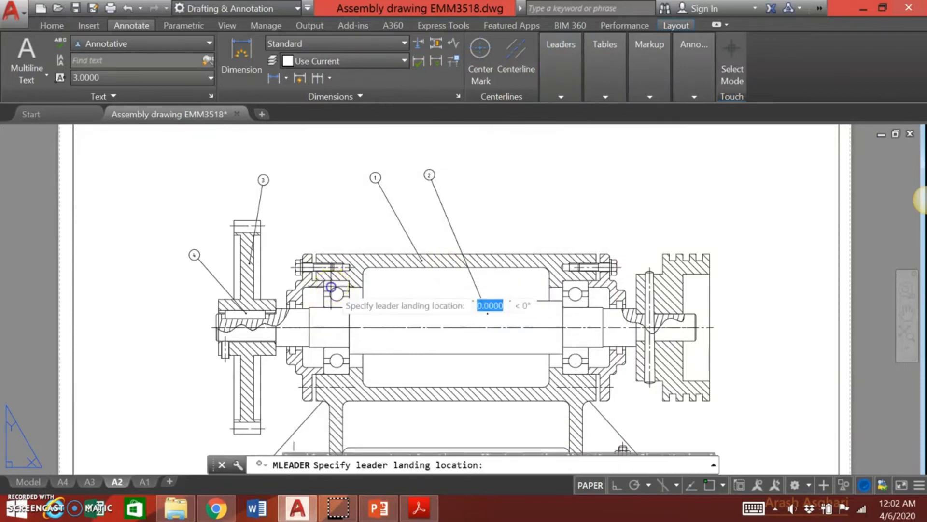
click(313, 198)
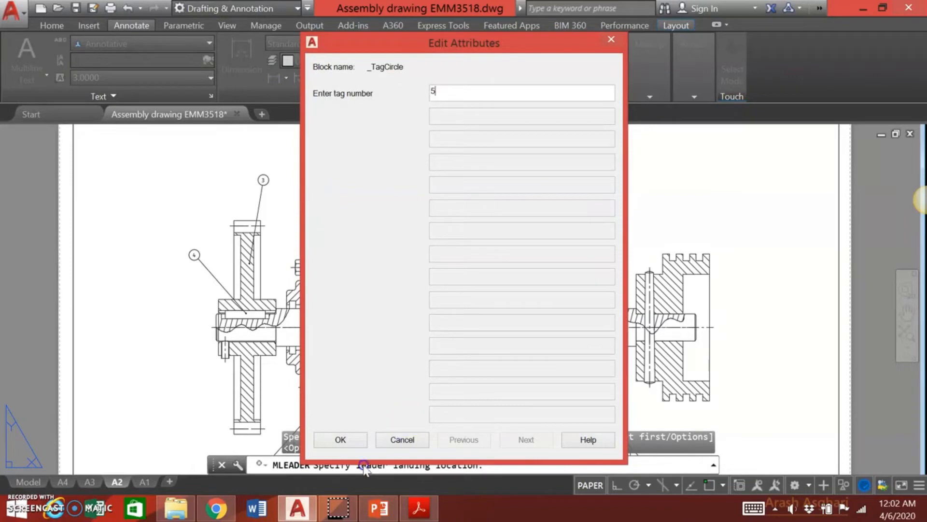
click(341, 439)
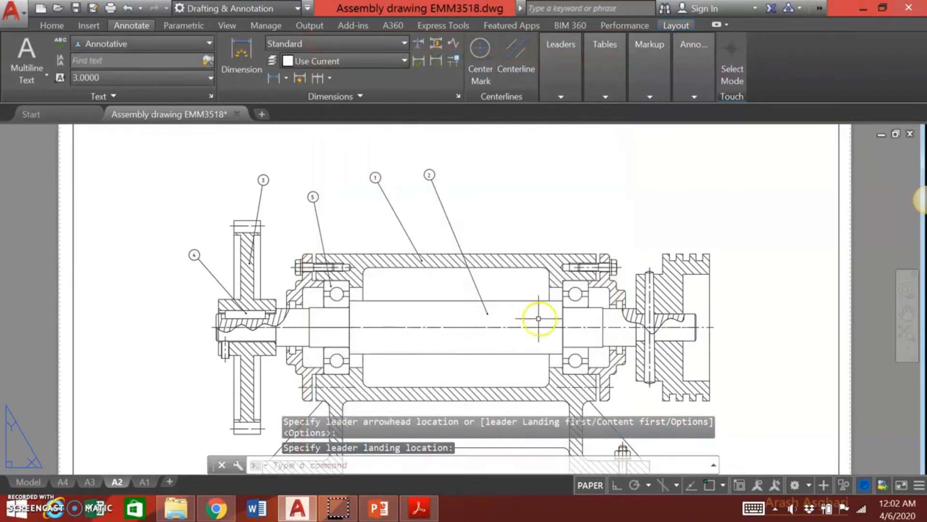
Add a second balloon with tag number 5 above the housing, its leader pointing to the pulley-side bearing
click(555, 64)
click(405, 127)
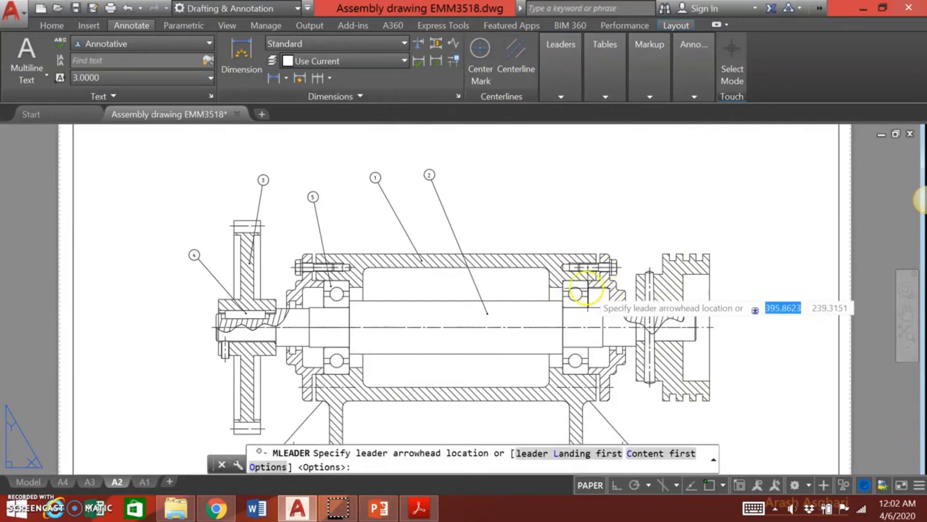
click(582, 286)
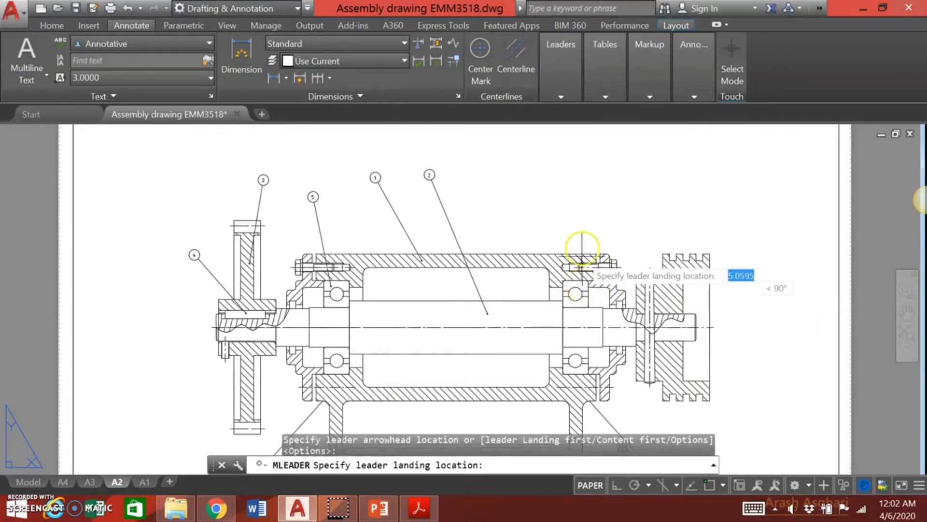
click(573, 195)
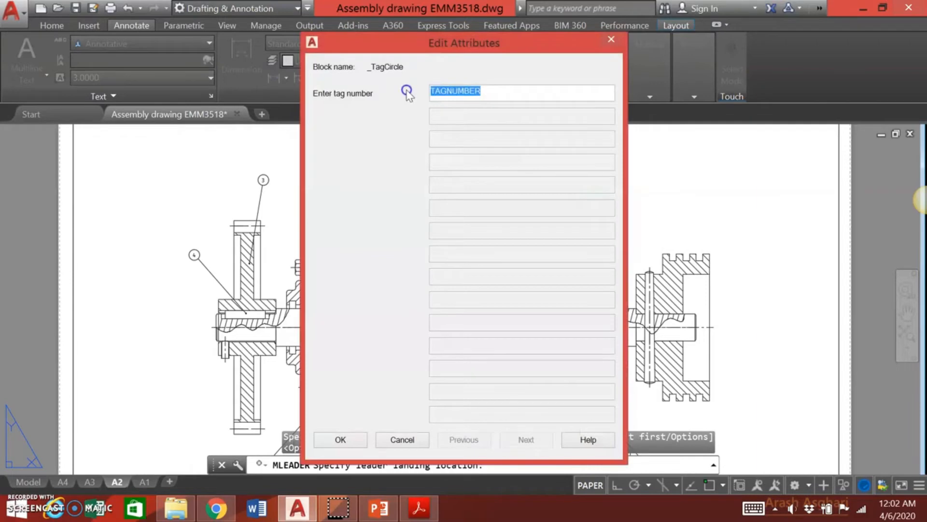
click(365, 439)
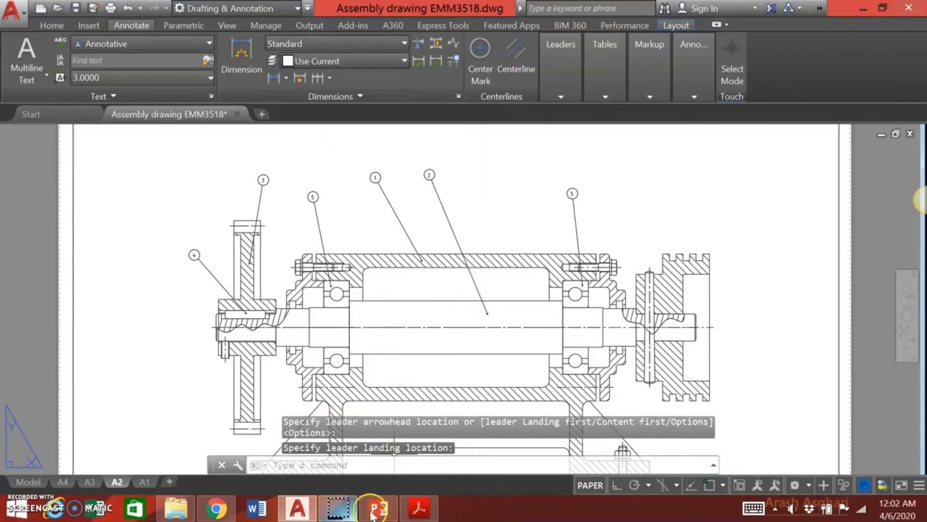
Look up the lid's part number in Drawing_h (1).pdf in Acrobat Reader, and return to the AutoCAD drawing
click(418, 515)
scroll(424, 309, down, 15)
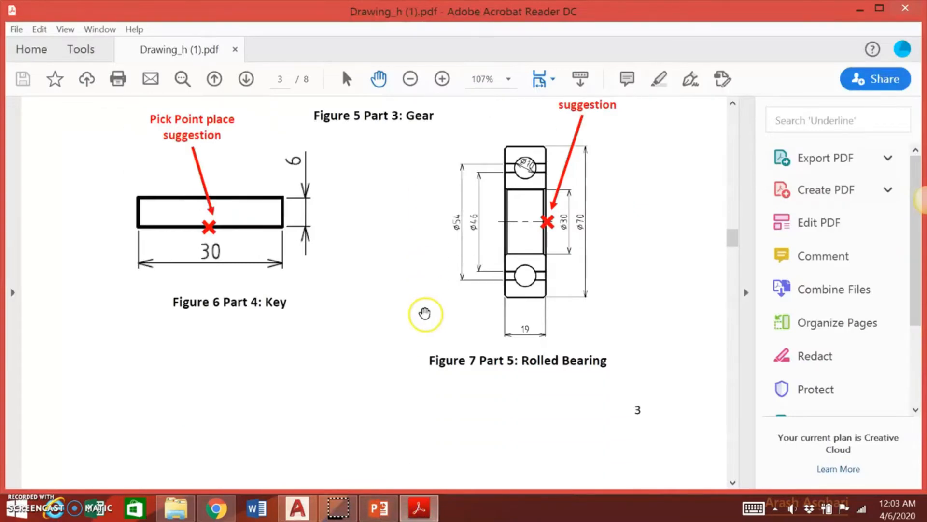
scroll(405, 330, down, 2)
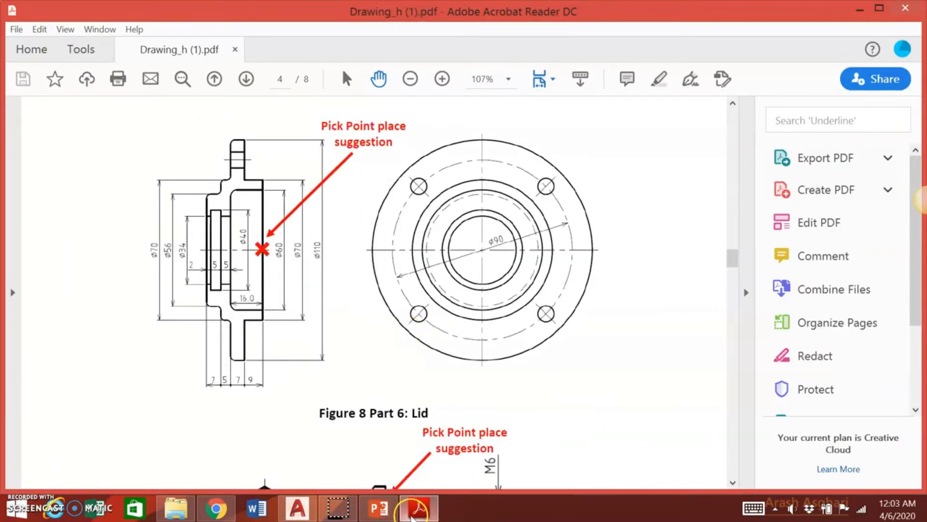
click(309, 513)
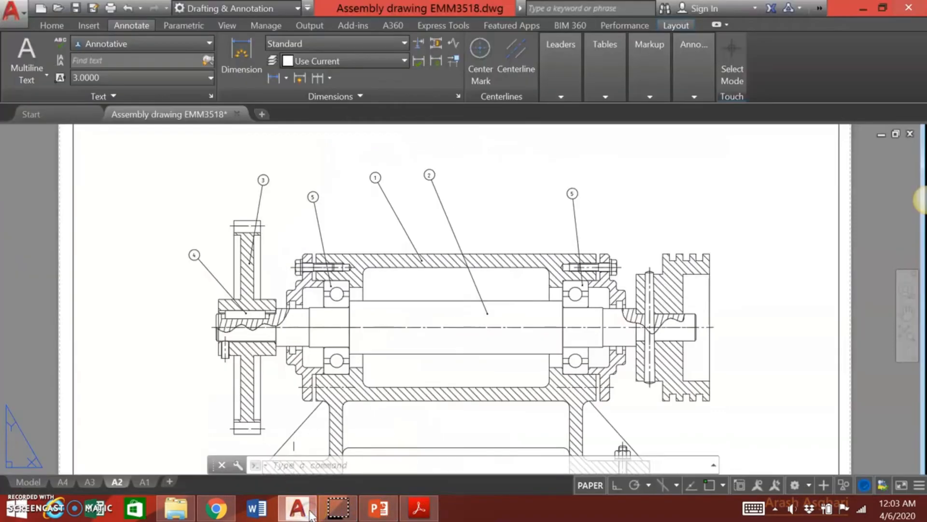
Add a balloon with tag number 6 between the gear and housing, its leader pointing to the gear-side lid
click(554, 73)
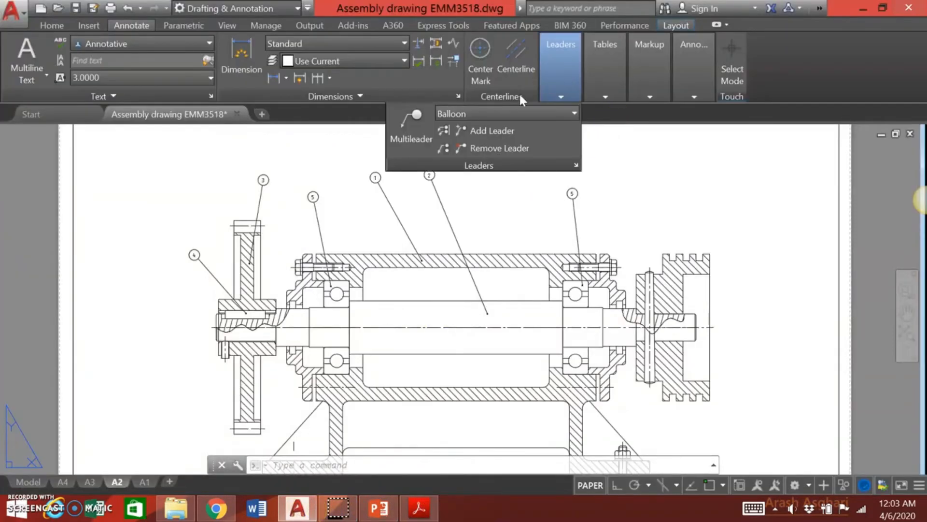
click(413, 130)
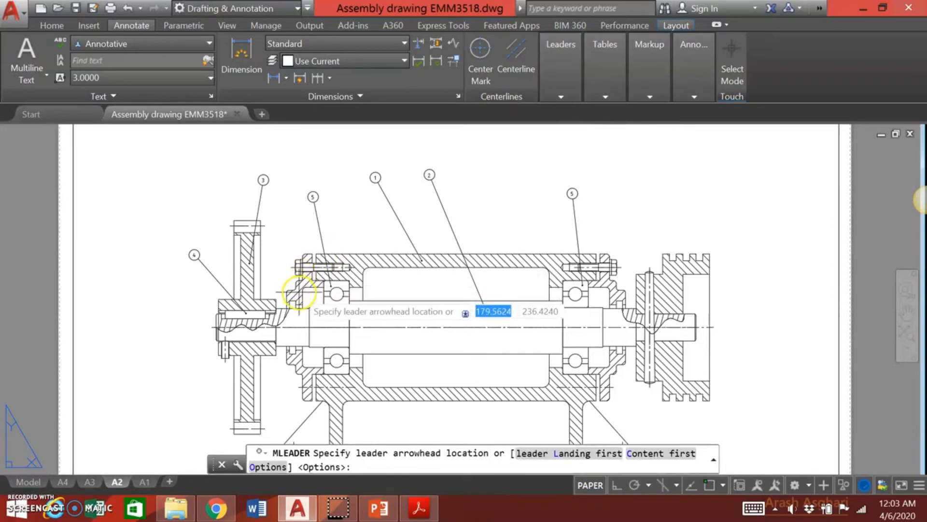
click(291, 293)
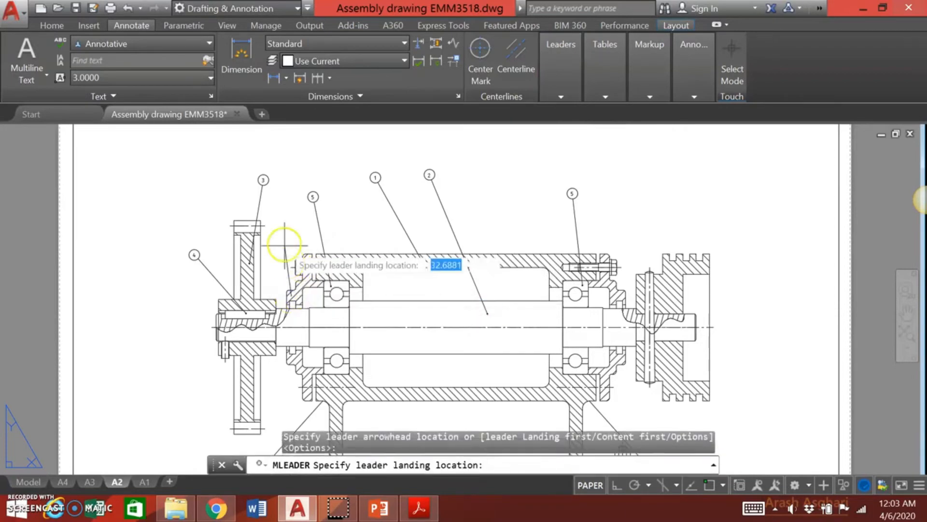
click(274, 225)
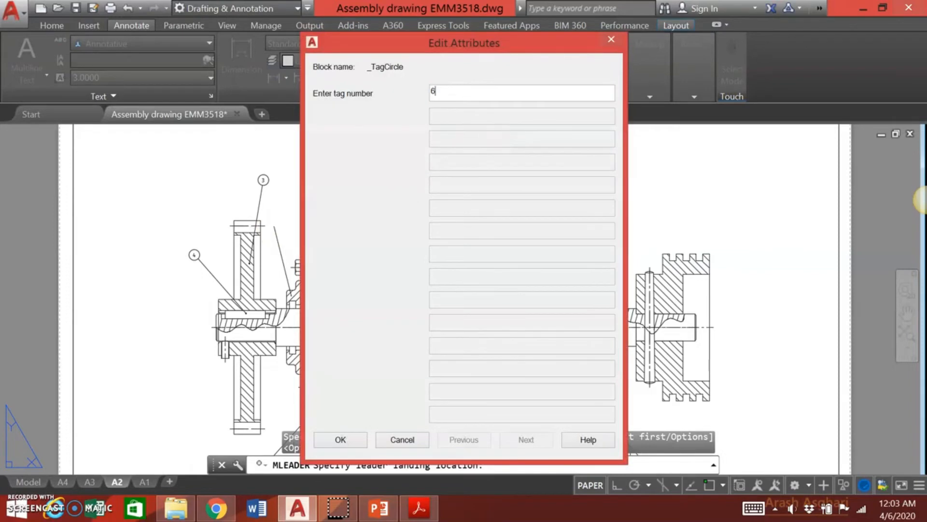
click(341, 440)
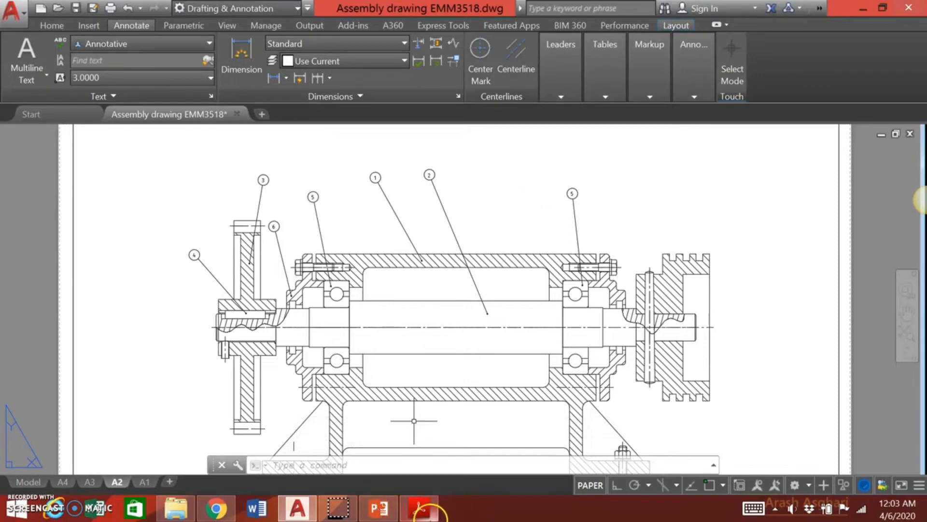
Look up the part number of the 25mm M6 hexagon bolt in Drawing_h (1).pdf in Acrobat Reader, and return to the AutoCAD drawing
click(413, 512)
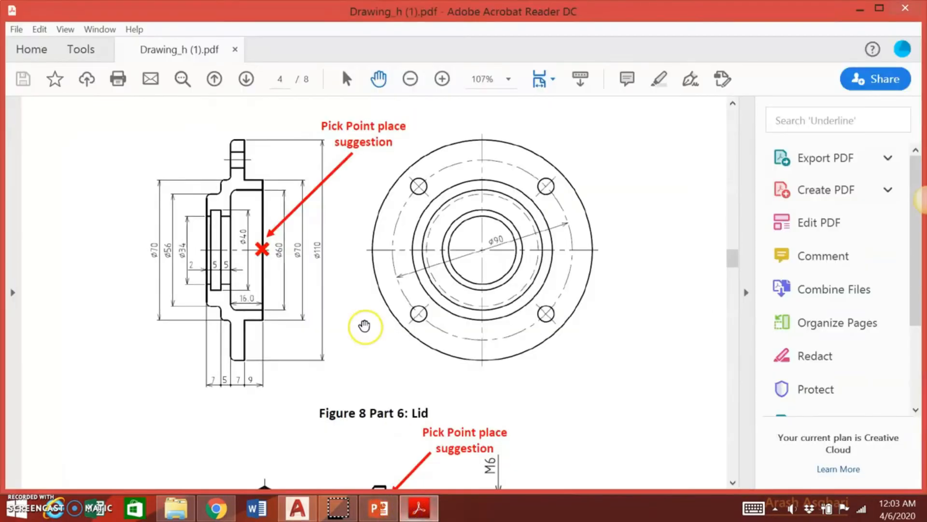
scroll(365, 326, down, 10)
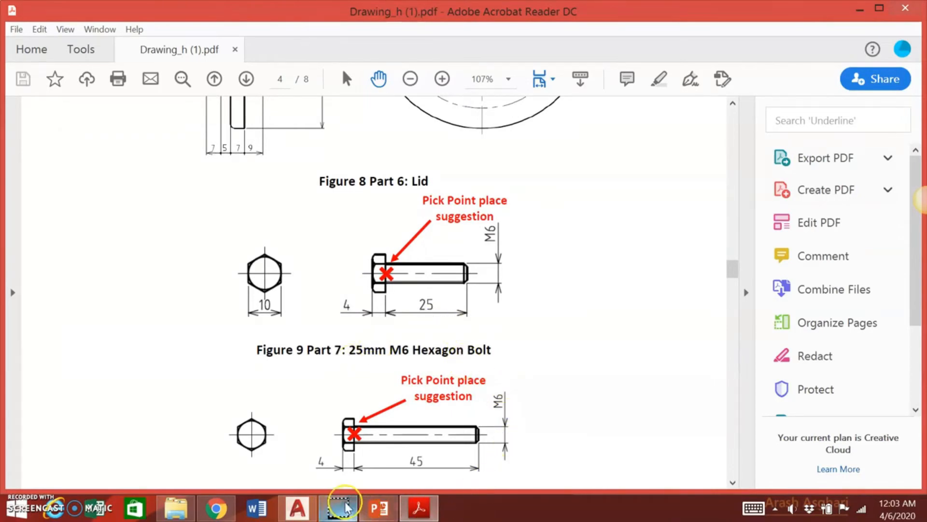
mouse_move(333, 511)
click(297, 508)
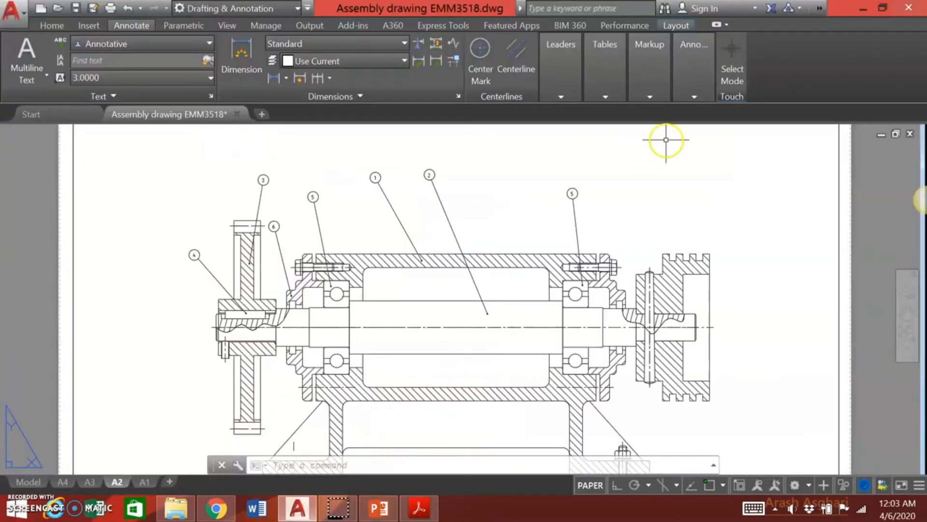
Add a balloon with tag number 7 beside balloon 6, its leader pointing to the head of the gear-side lid bolt
mouse_move(545, 65)
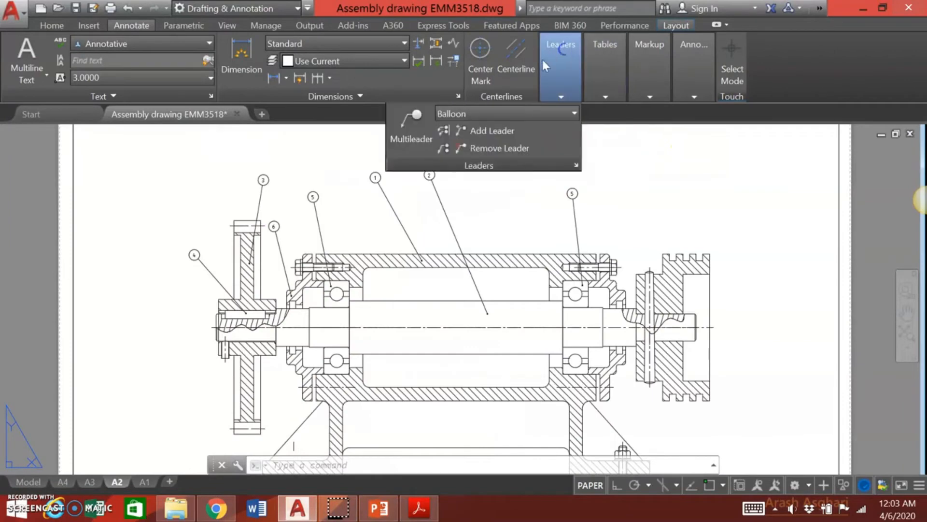
click(415, 132)
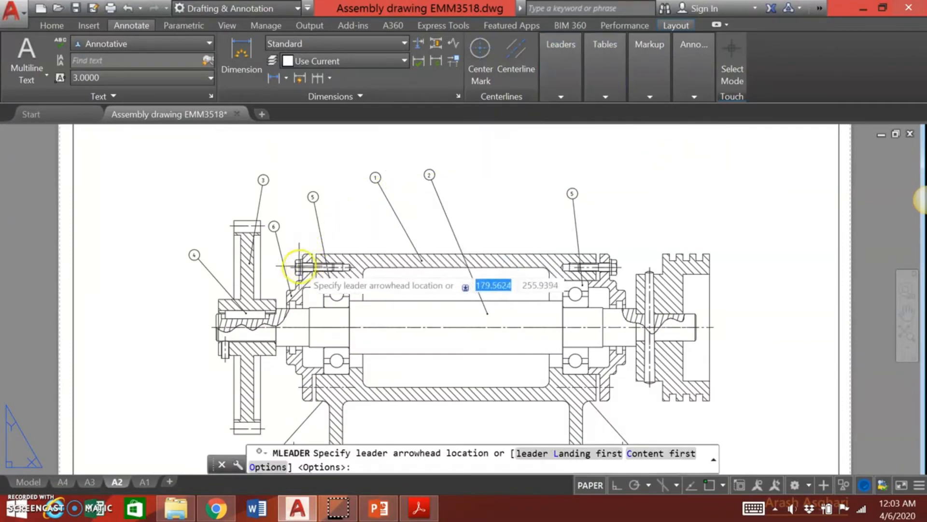
scroll(299, 265, up, 5)
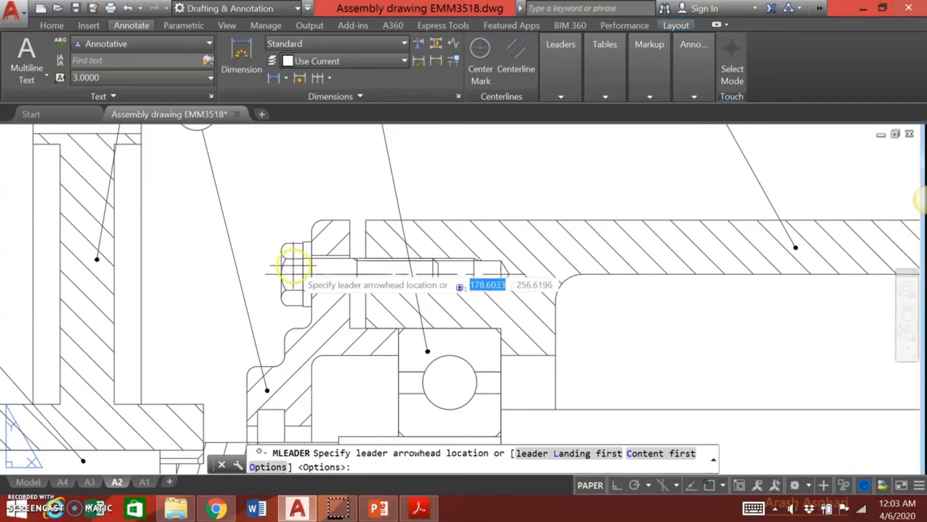
click(291, 263)
scroll(271, 145, down, 4)
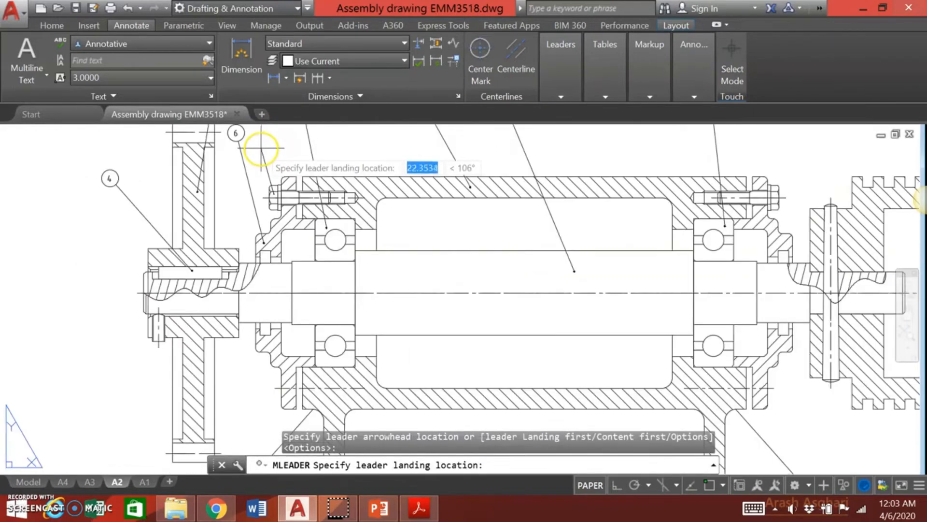
click(256, 126)
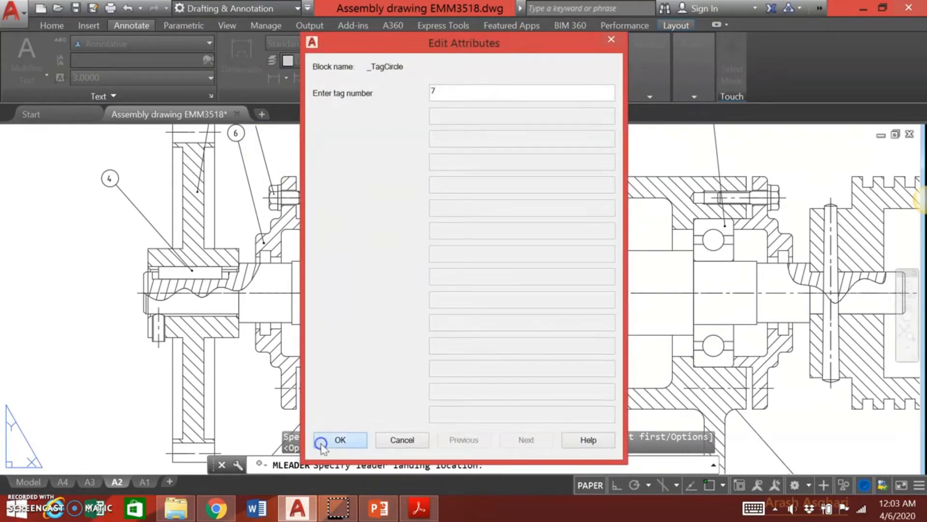
scroll(424, 304, down, 1)
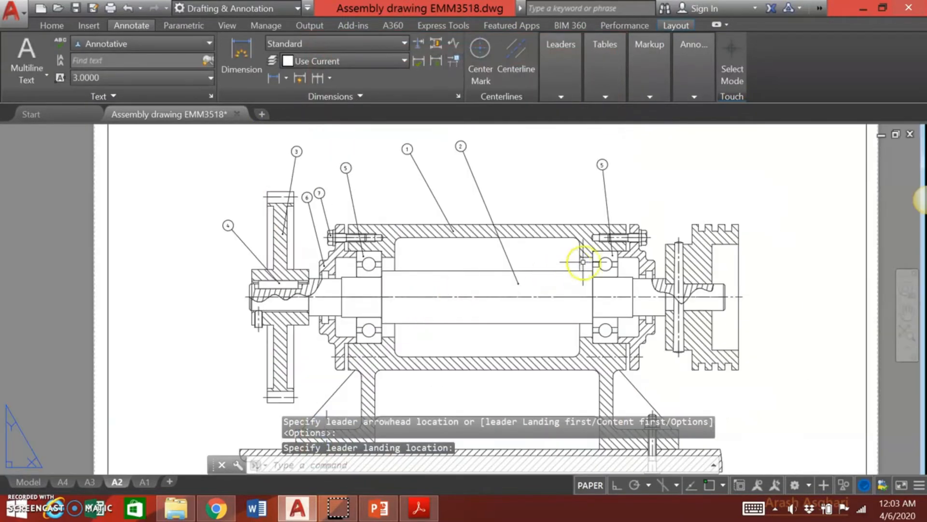
Add a balloon with tag number 7 above the pulley-side lid, its leader pointing to the head of that lid's bolt
middle_drag(580, 263, 414, 297)
click(559, 75)
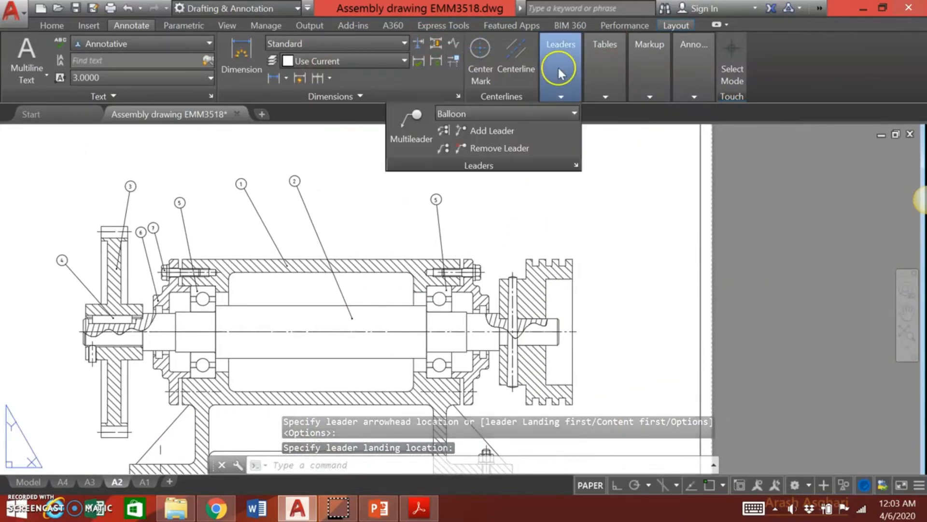
click(422, 137)
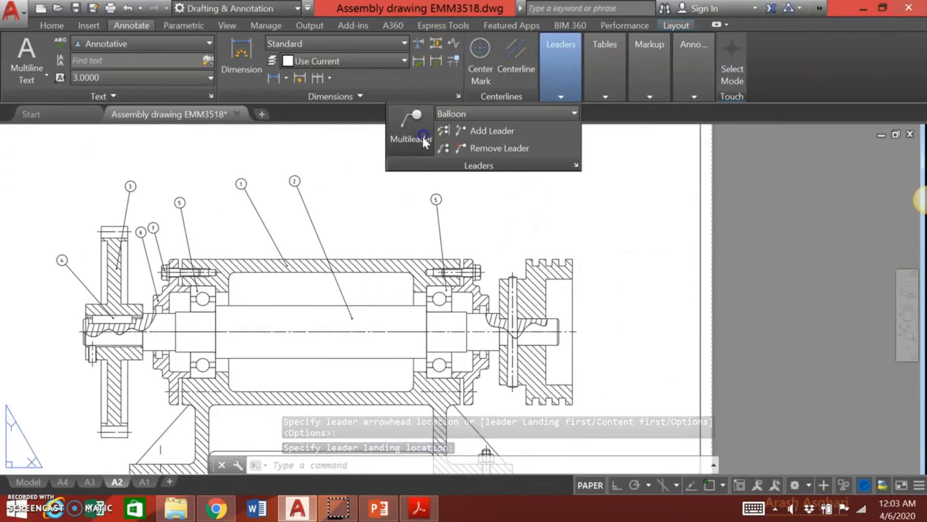
click(478, 271)
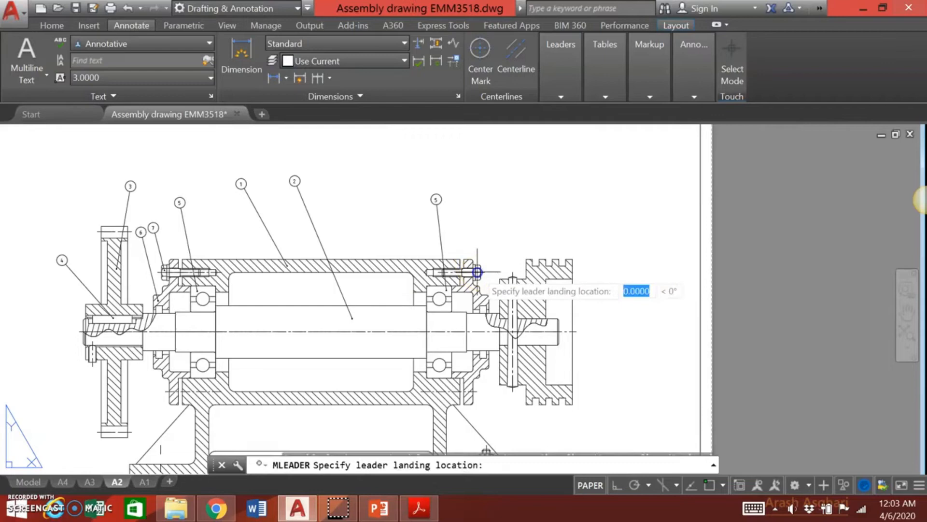
click(493, 209)
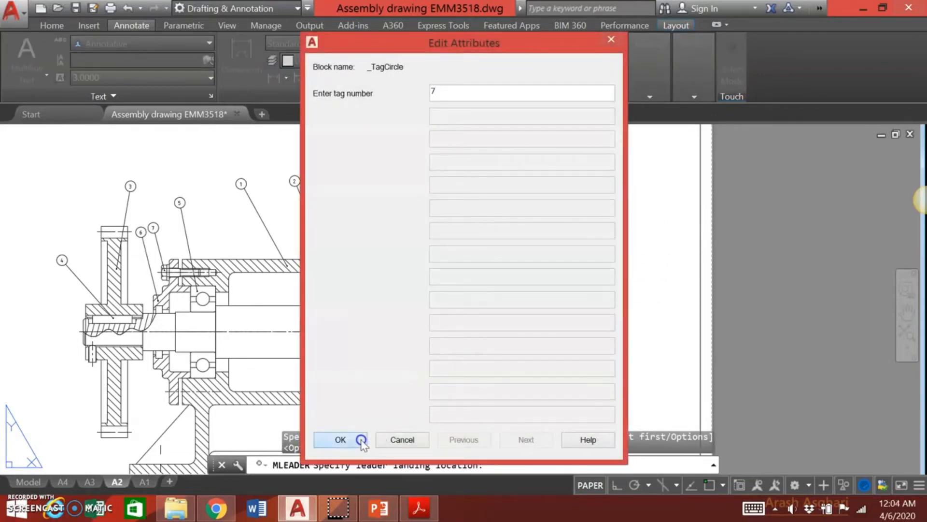
Look up the part number of the 45mm M6 hexagon bolt in Drawing_h (1).pdf in Acrobat Reader, and return to the AutoCAD drawing
click(409, 513)
scroll(369, 344, down, 3)
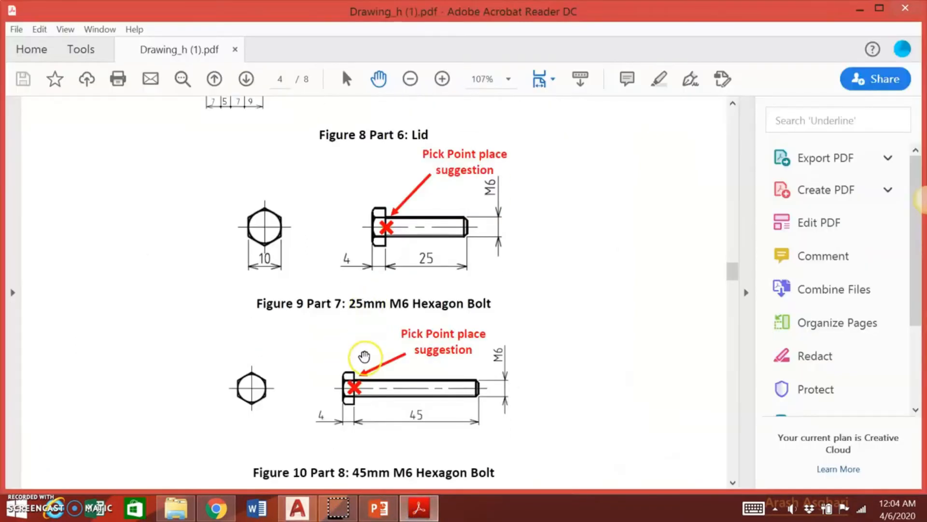
click(421, 512)
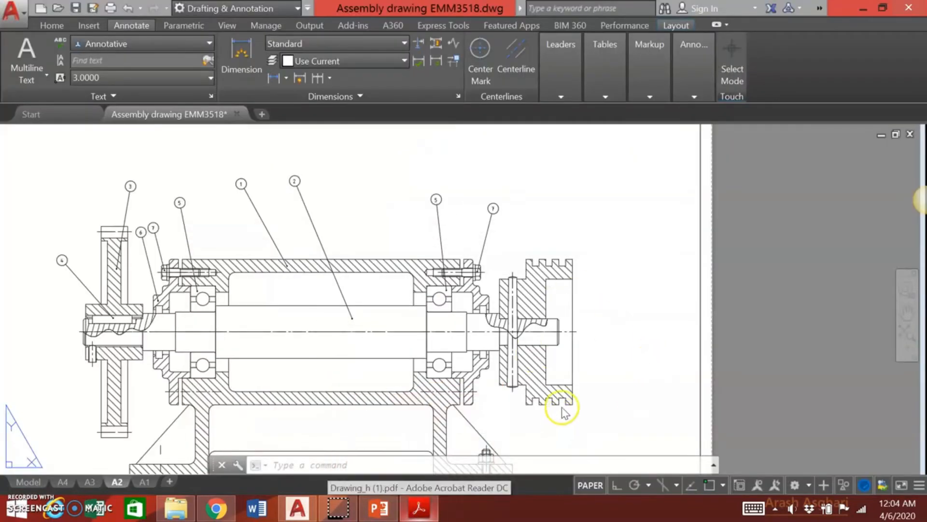
Add a balloon with tag number 8 above the title block, its leader pointing to the shank of the base mounting bolt
scroll(651, 290, down, 4)
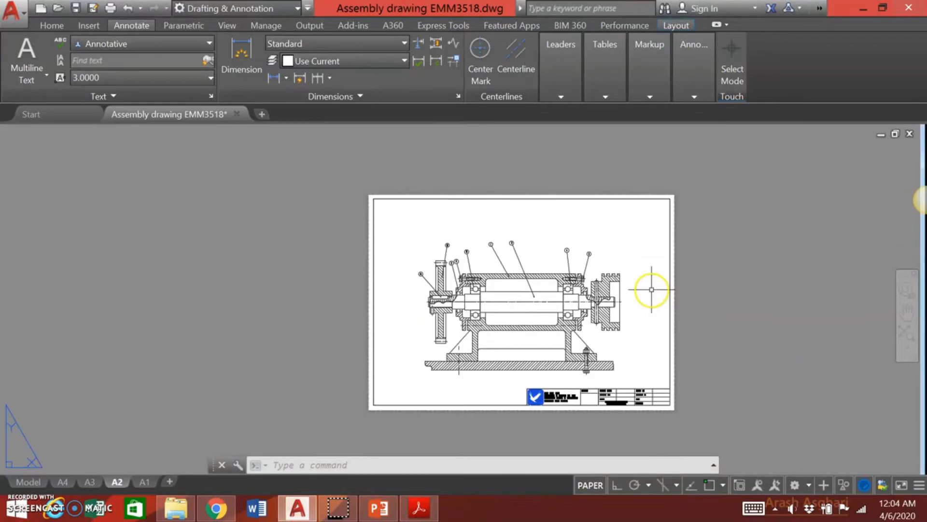
scroll(649, 294, up, 4)
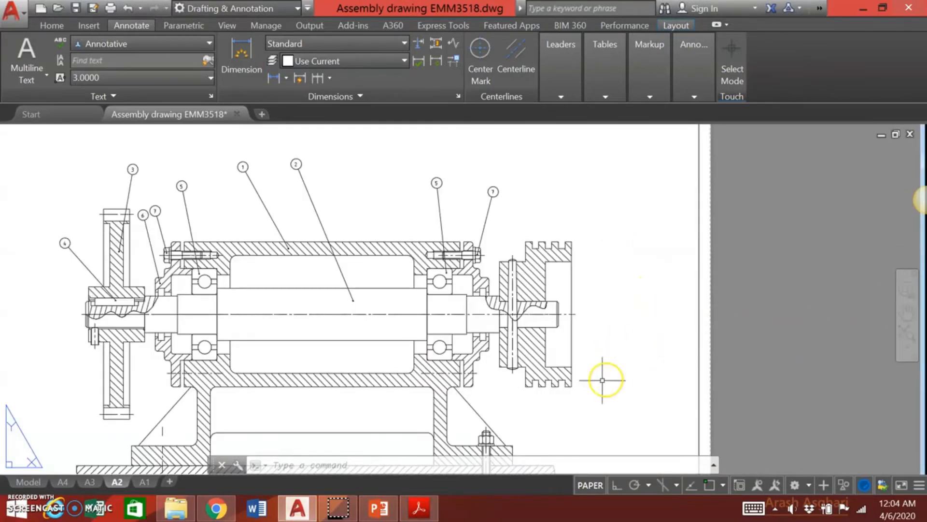
middle_drag(598, 400, 565, 231)
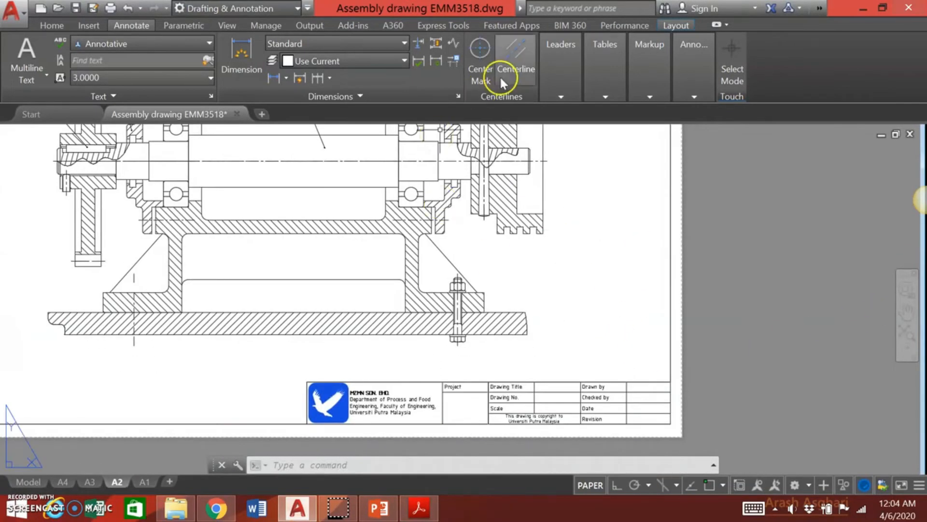
mouse_move(549, 72)
click(418, 128)
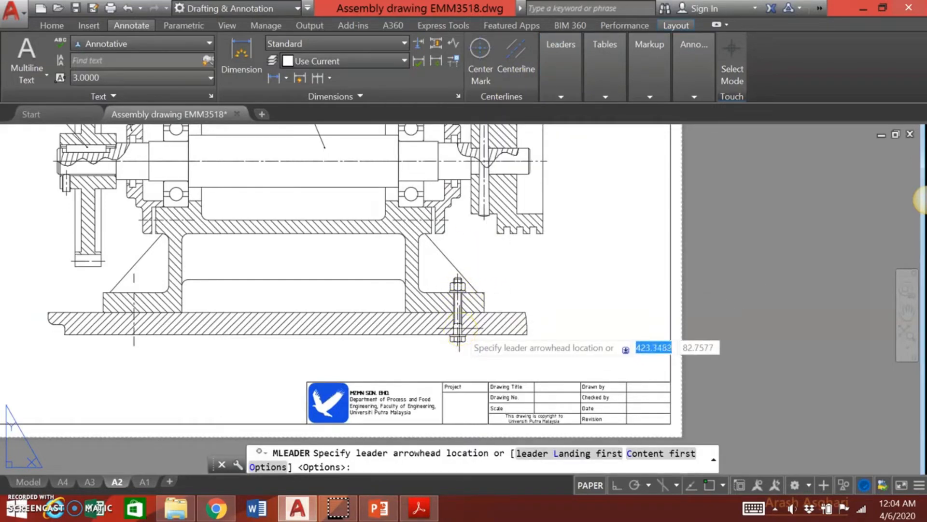
click(459, 327)
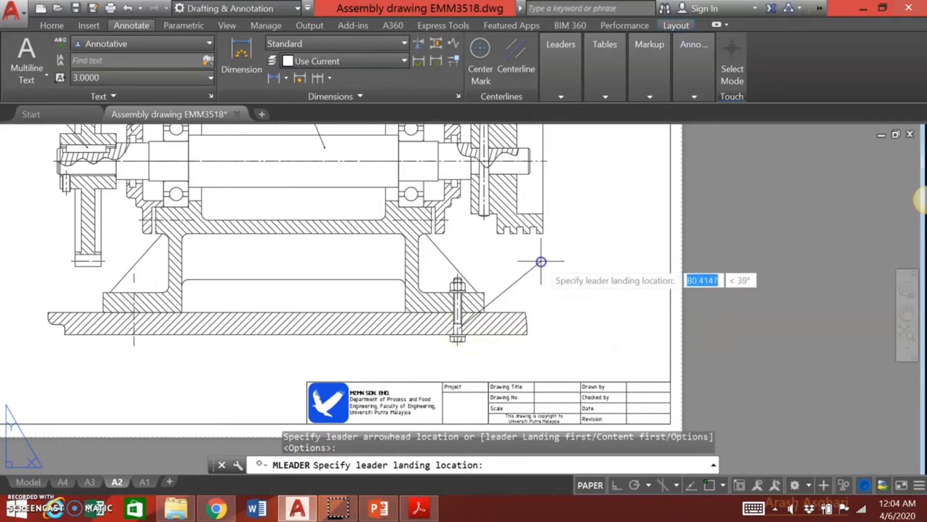
click(551, 359)
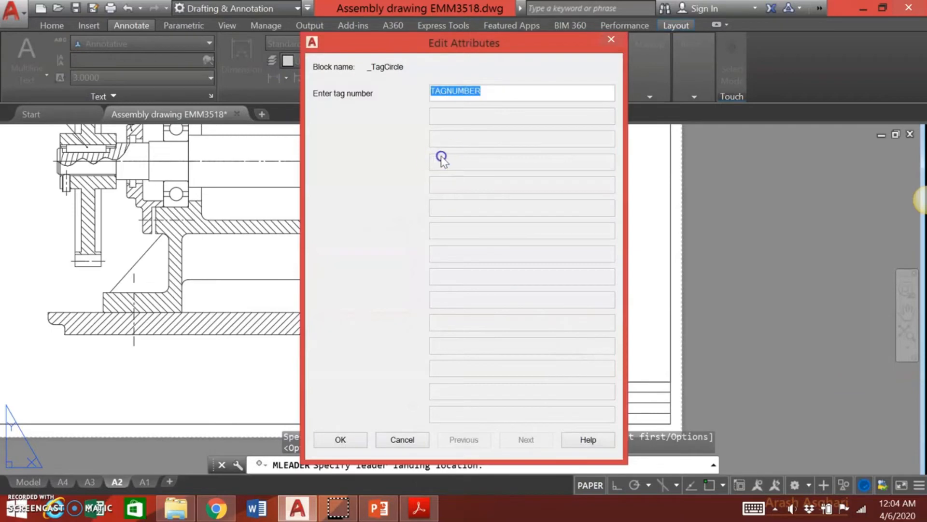
click(351, 437)
Look up the washer's part number in Drawing_h (1).pdf in Acrobat Reader, and return to the AutoCAD drawing
click(420, 508)
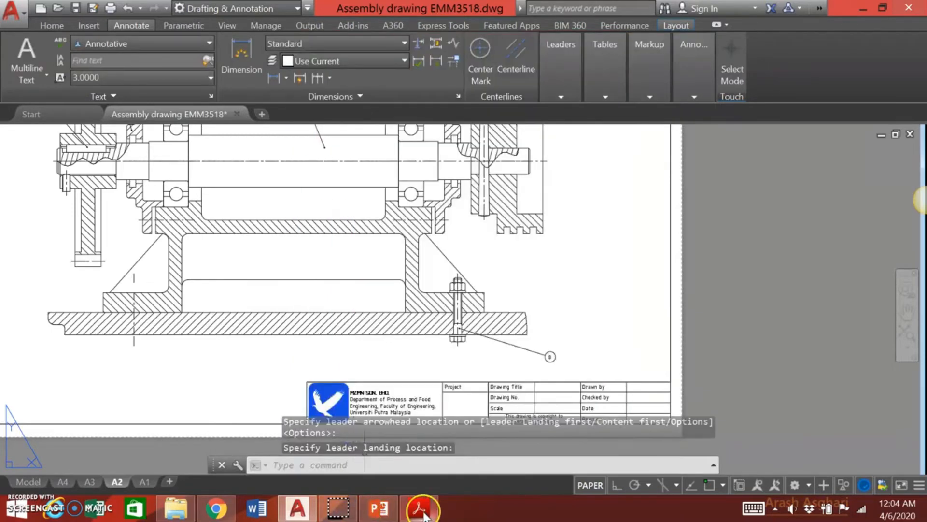
scroll(328, 348, down, 6)
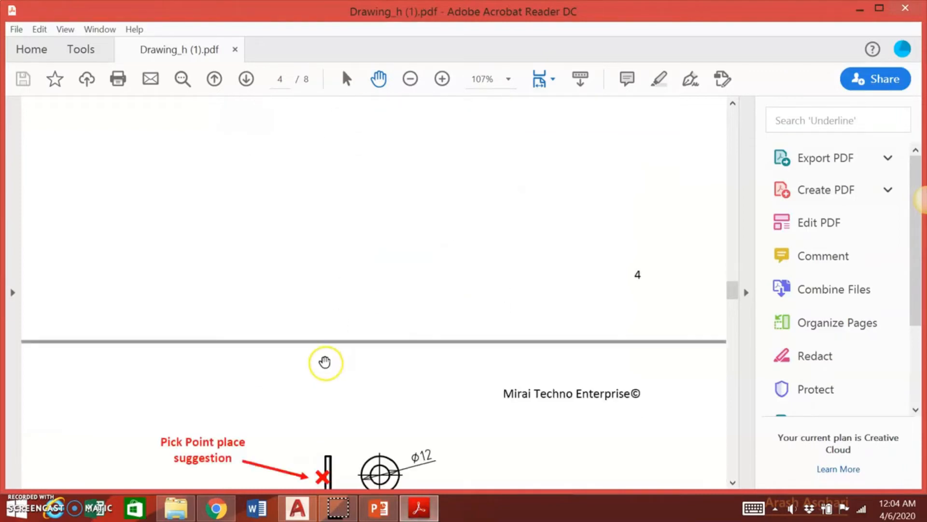
scroll(324, 363, down, 6)
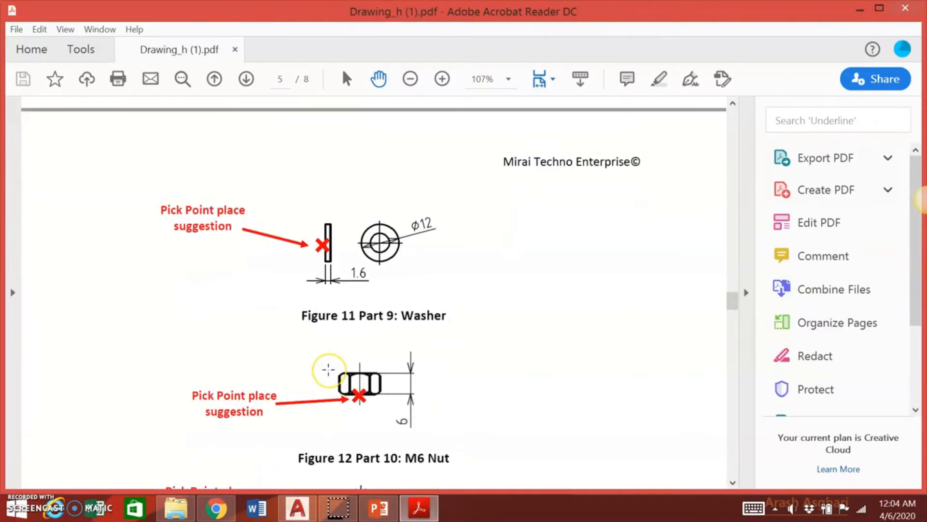
click(420, 507)
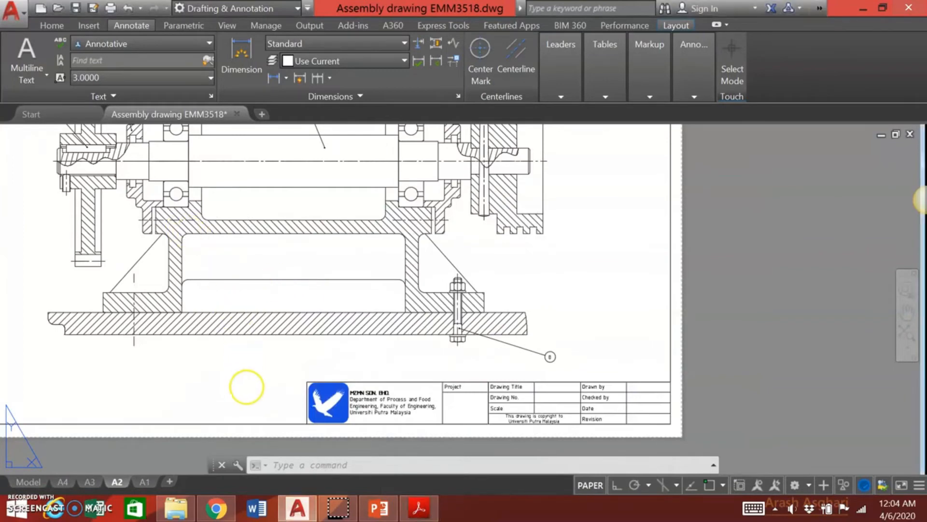
Add a balloon with tag number 9 between balloons 7 and 5, its leader pointing to the washer of the gear-side lid bolt
middle_drag(256, 262, 236, 389)
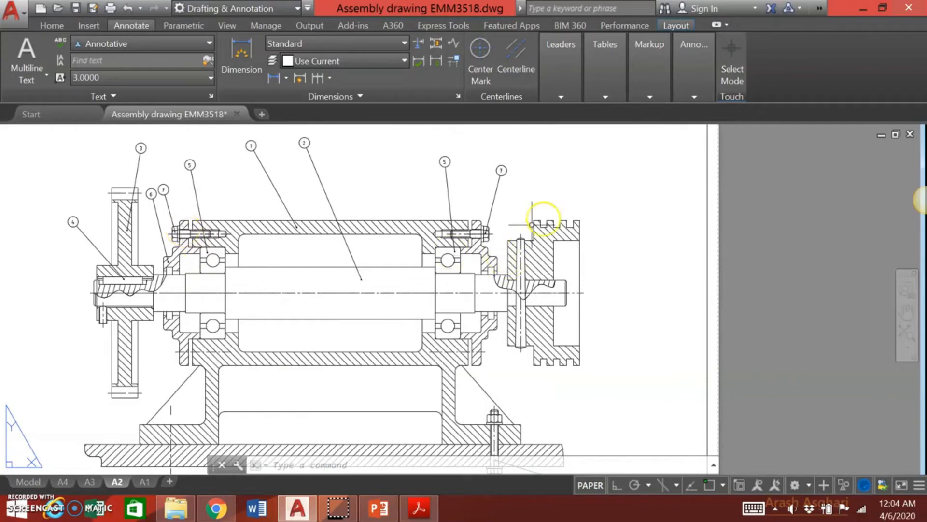
click(569, 71)
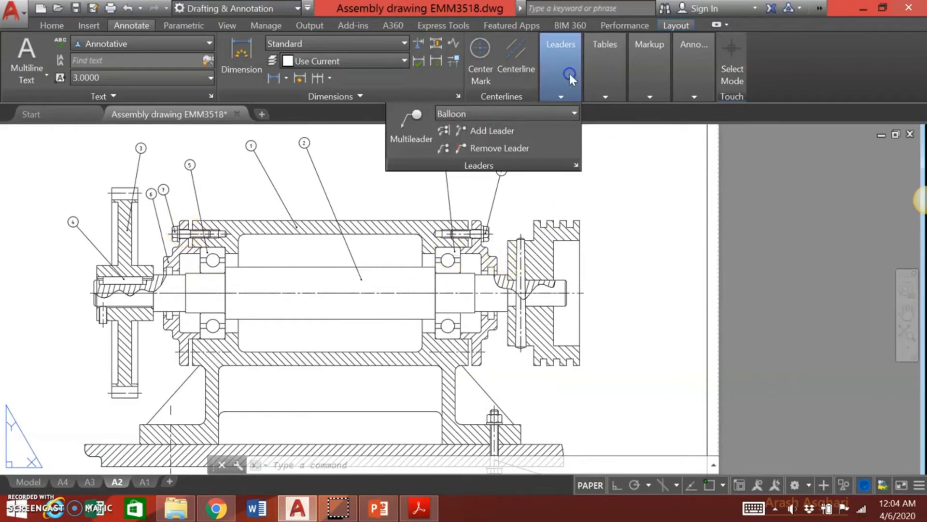
click(411, 124)
scroll(170, 255, up, 8)
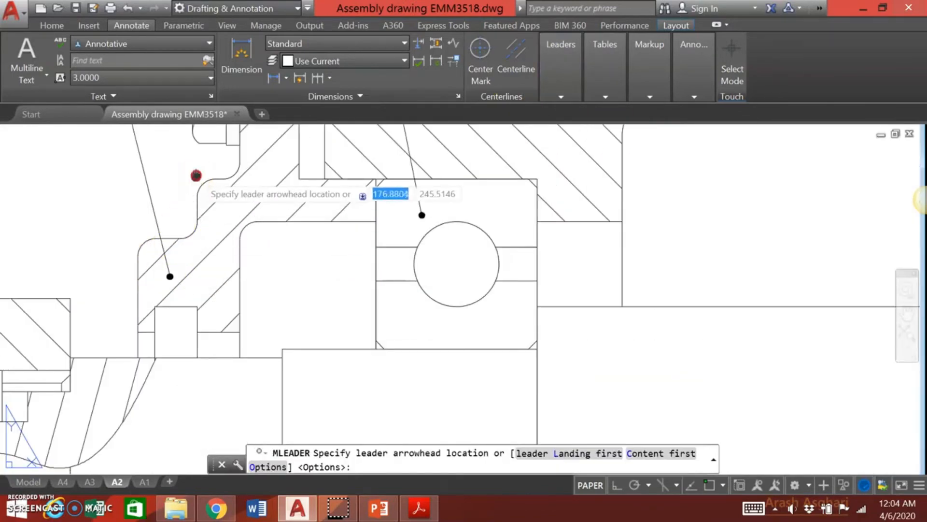
middle_drag(196, 182, 190, 469)
scroll(189, 469, up, 2)
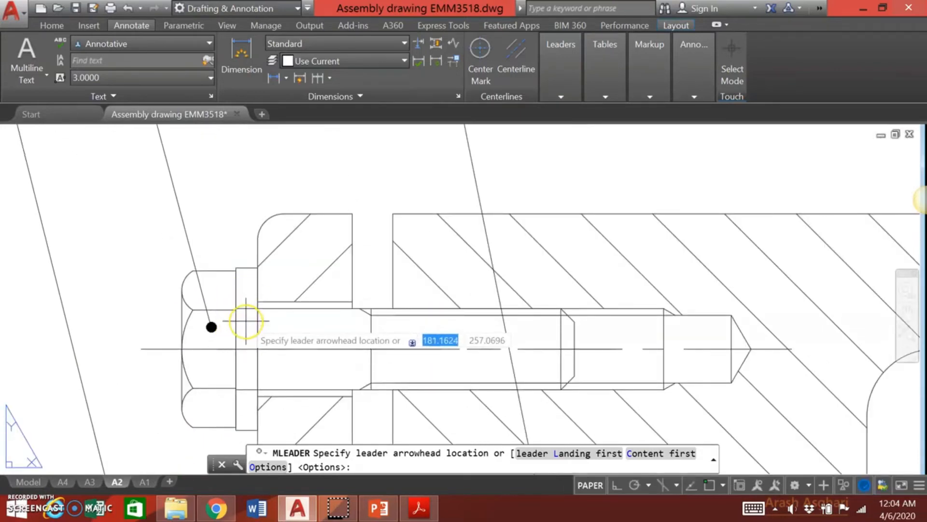
click(246, 320)
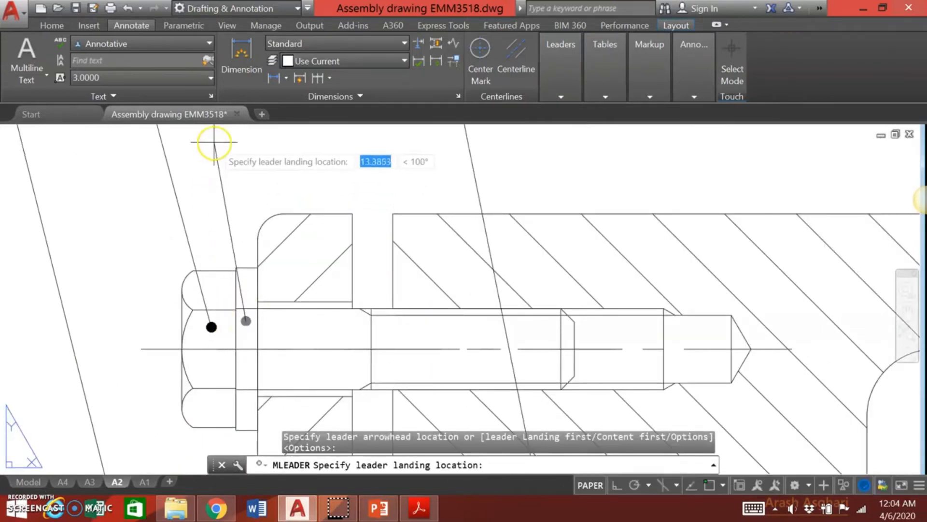
scroll(214, 142, down, 6)
middle_drag(214, 142, 224, 327)
click(225, 232)
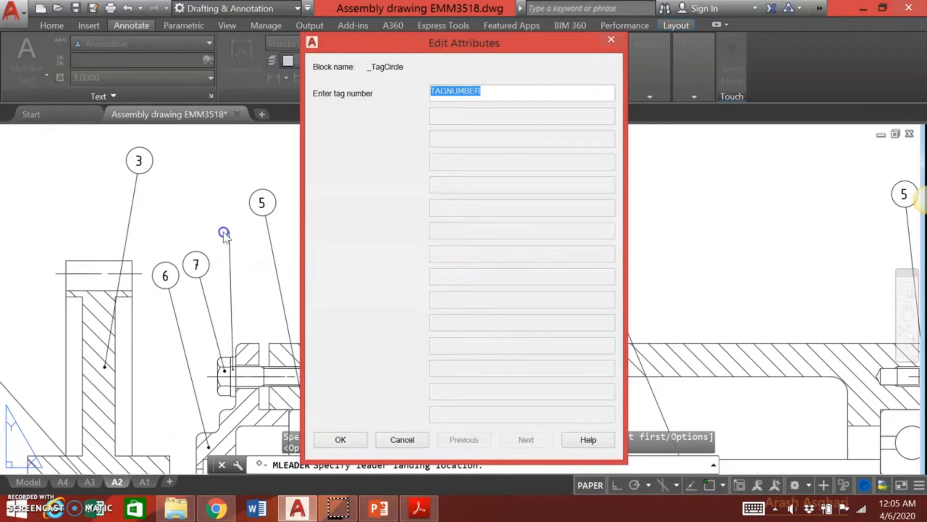
click(340, 439)
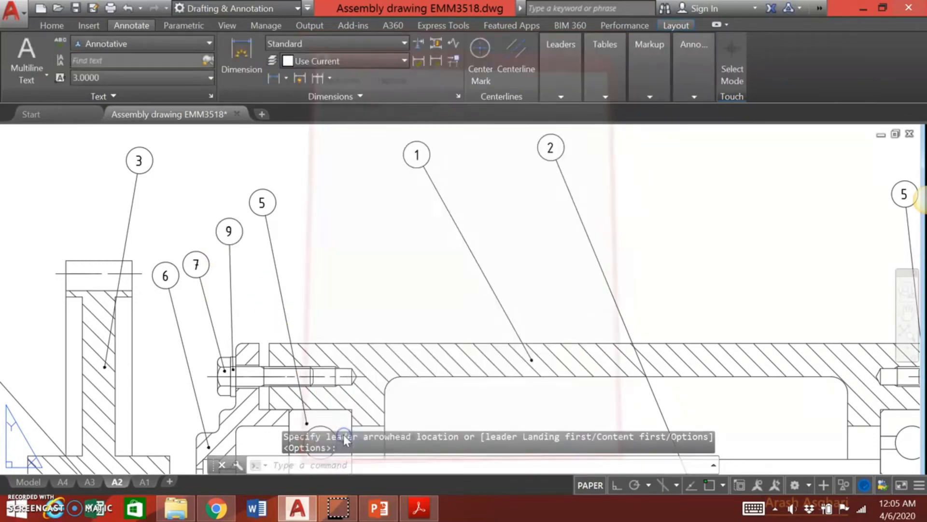
Add a balloon with tag number 9 between balloons 5 and 7, its leader pointing to the washer of the pulley-side lid bolt
middle_drag(705, 249, 294, 226)
click(559, 69)
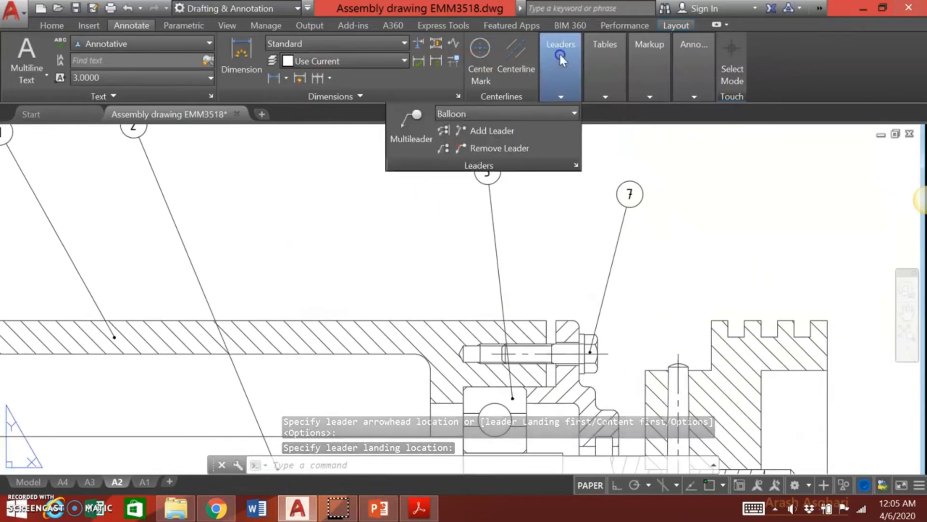
click(417, 126)
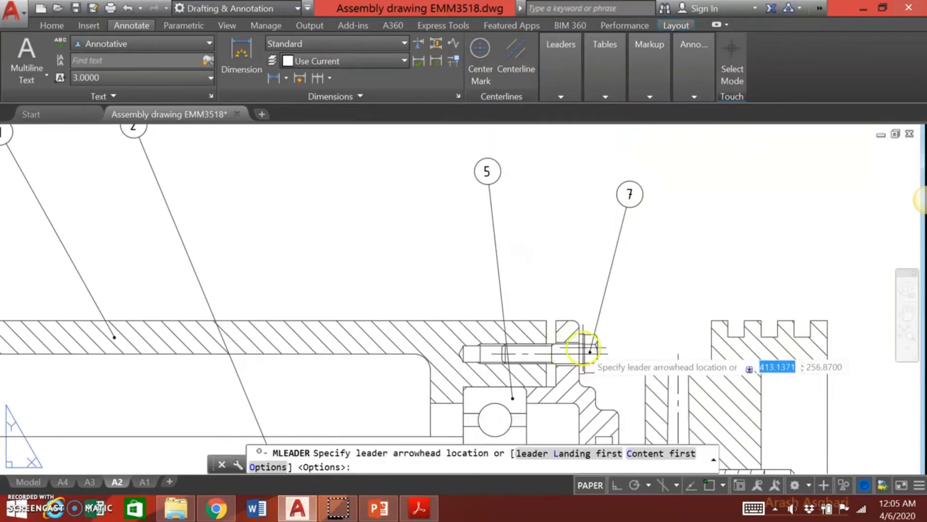
click(581, 348)
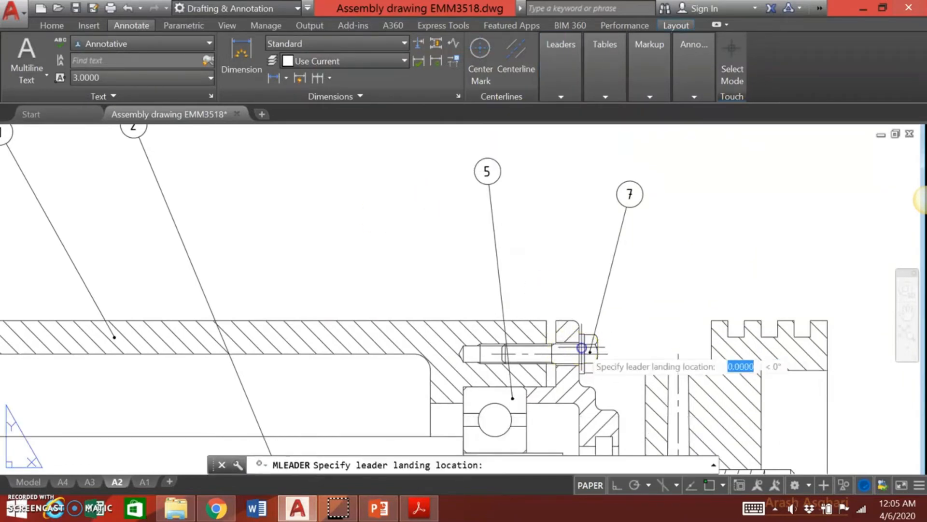
click(565, 179)
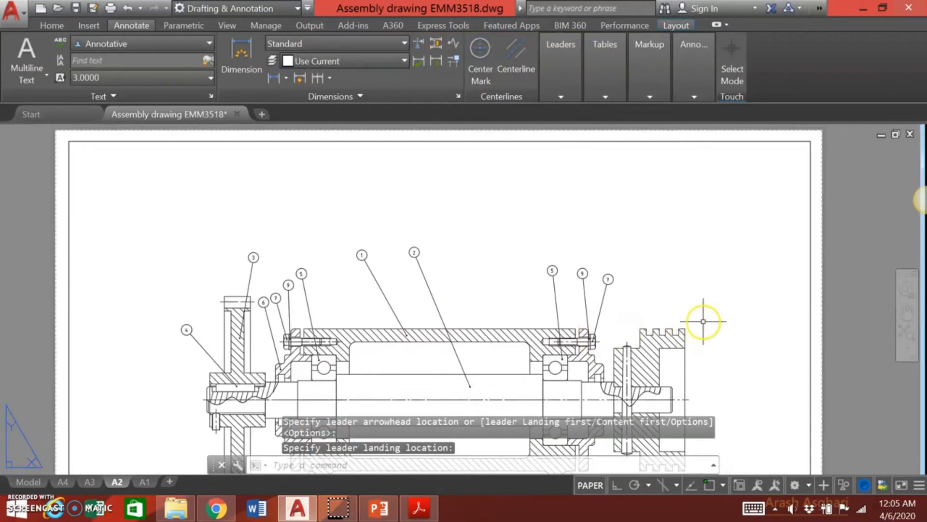
Add a balloon with tag number 9 just below the base plate, its leader pointing to the washer at the base bolt's head
middle_drag(704, 321, 654, 133)
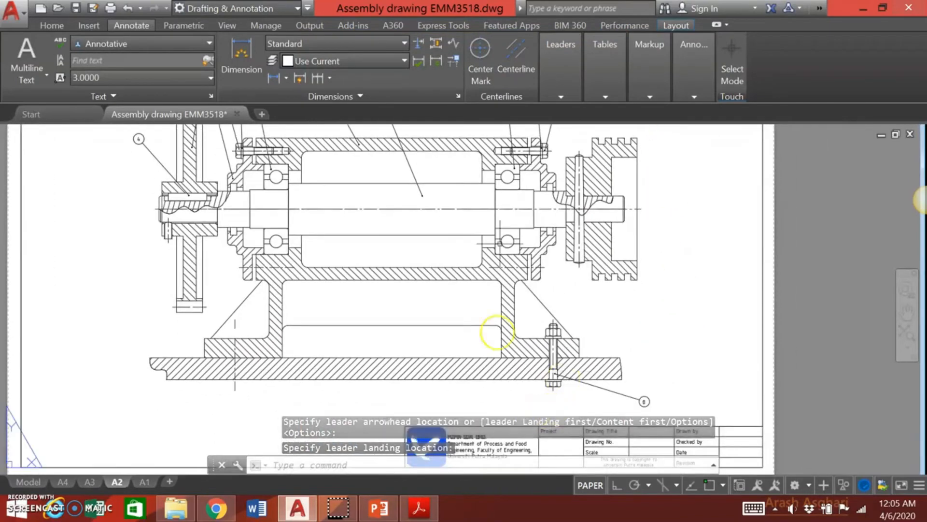
click(566, 67)
click(415, 124)
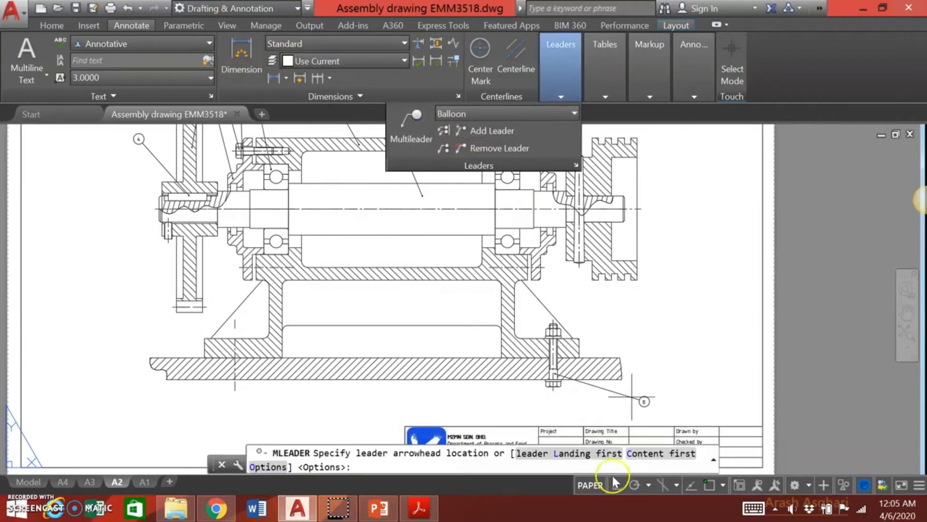
scroll(575, 386, down, 2)
scroll(571, 386, up, 4)
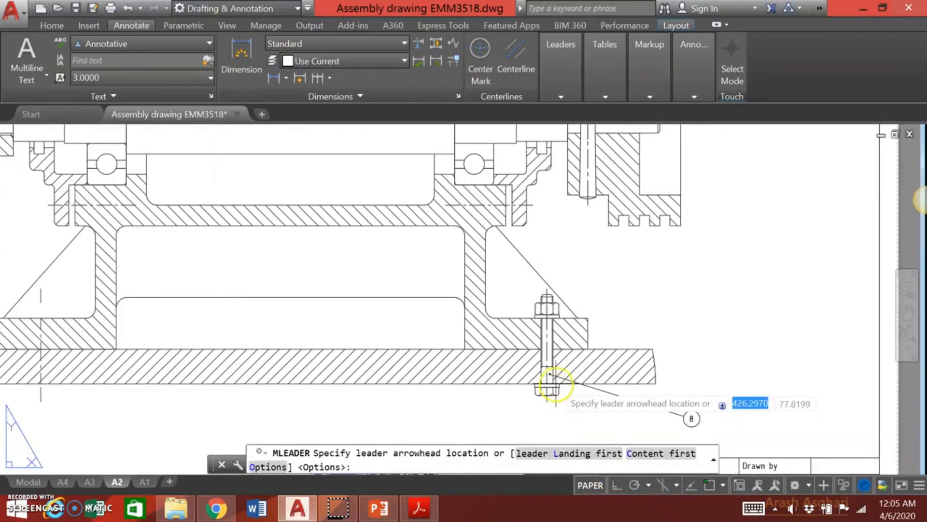
scroll(555, 387, up, 4)
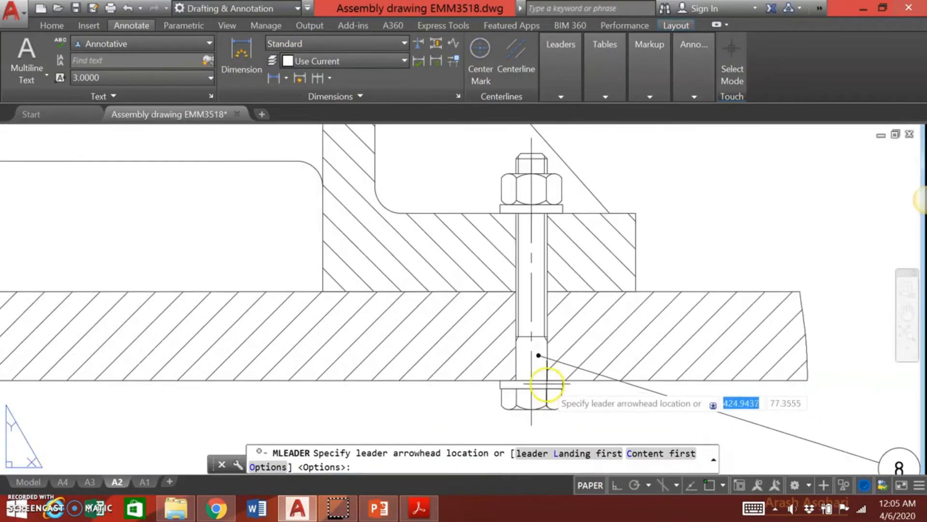
click(546, 384)
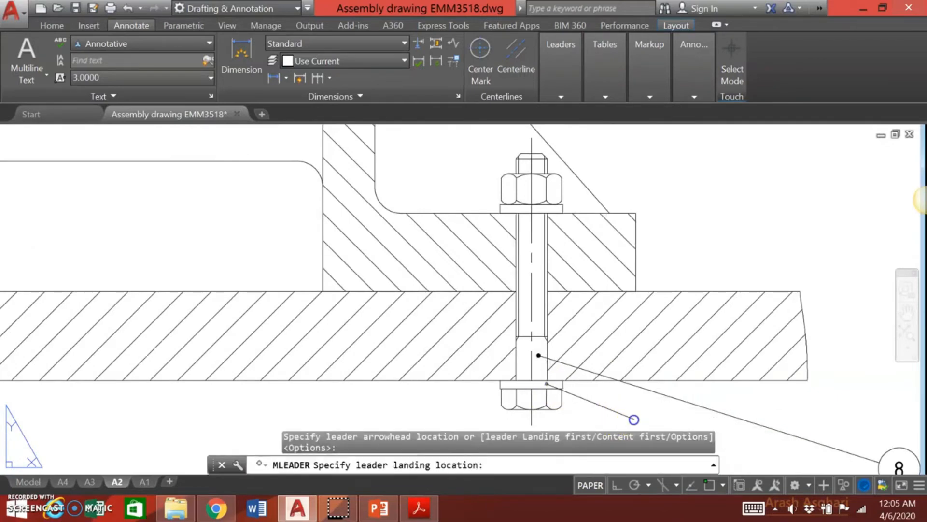
click(634, 420)
text(9)
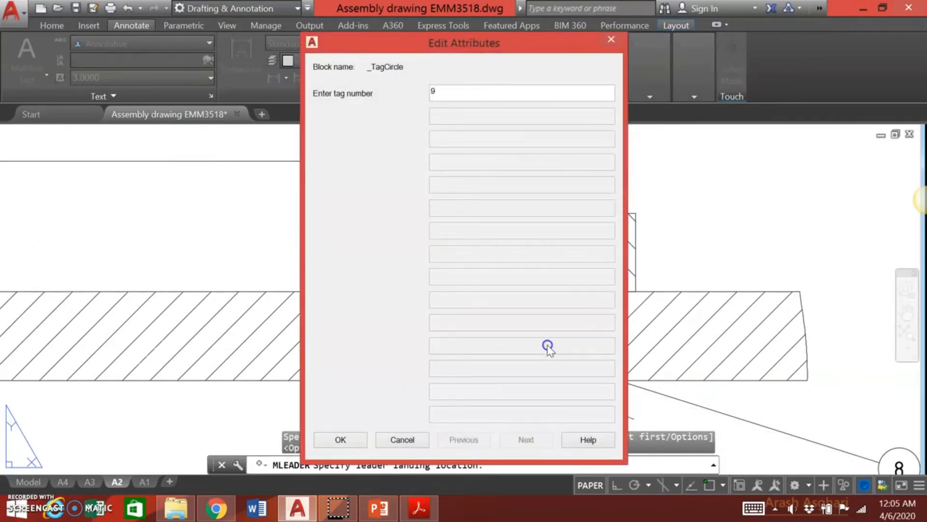
click(338, 440)
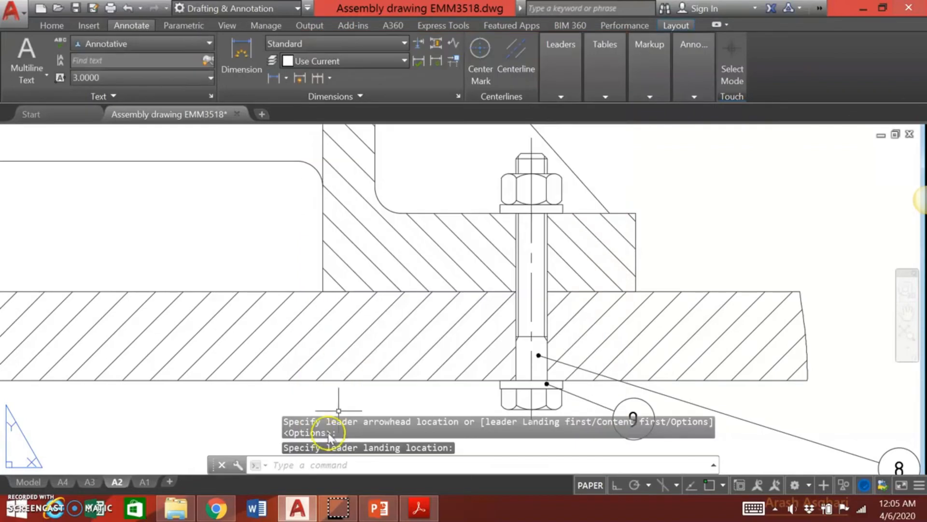
scroll(460, 350, down, 3)
scroll(460, 350, down, 2)
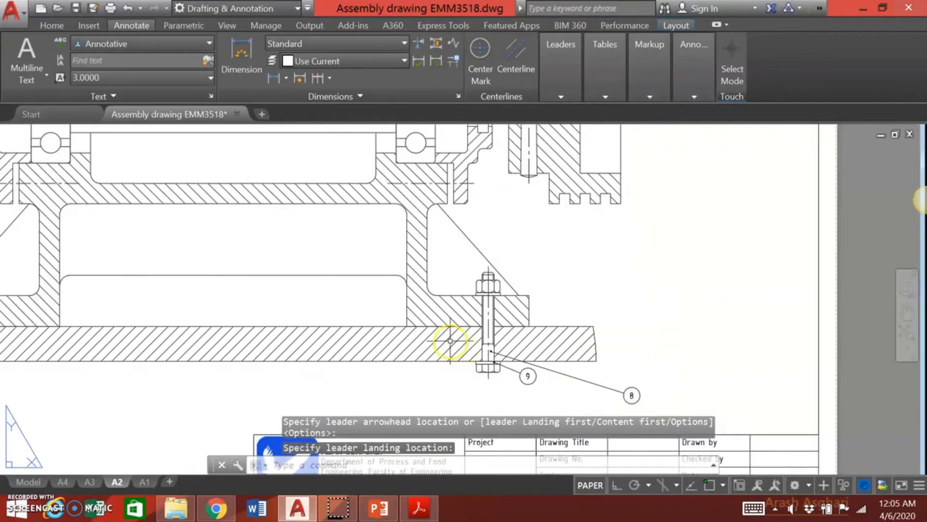
Add a balloon with tag number 9 above the base flange, its leader pointing to the washer under the base bolt's nut
click(560, 68)
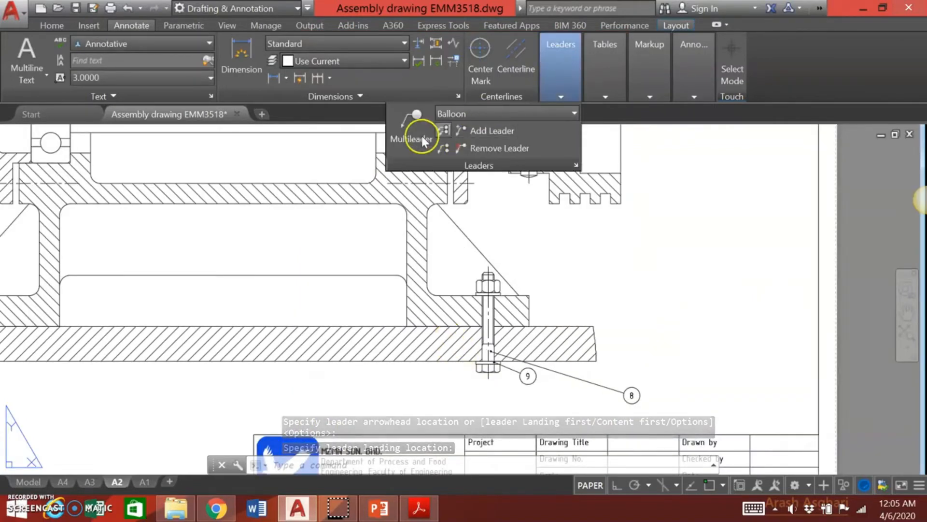
key(Return)
scroll(502, 285, up, 4)
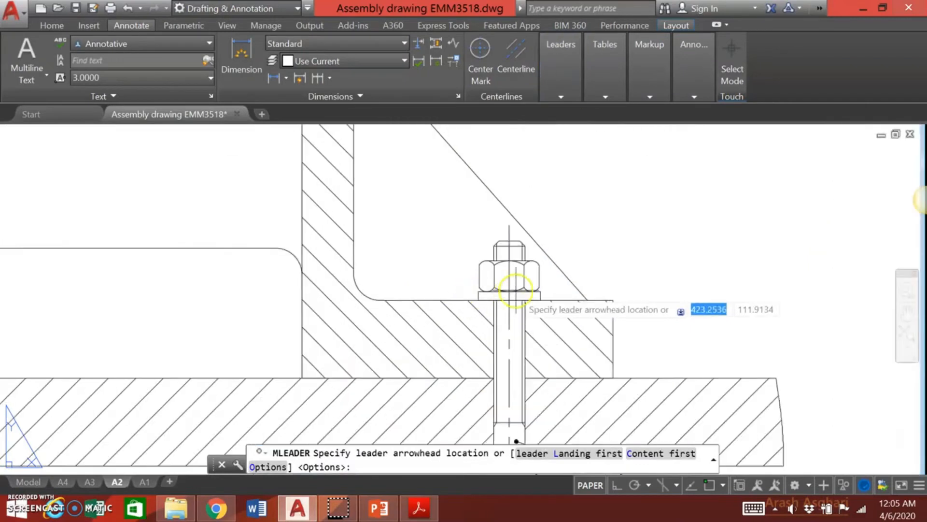
click(531, 293)
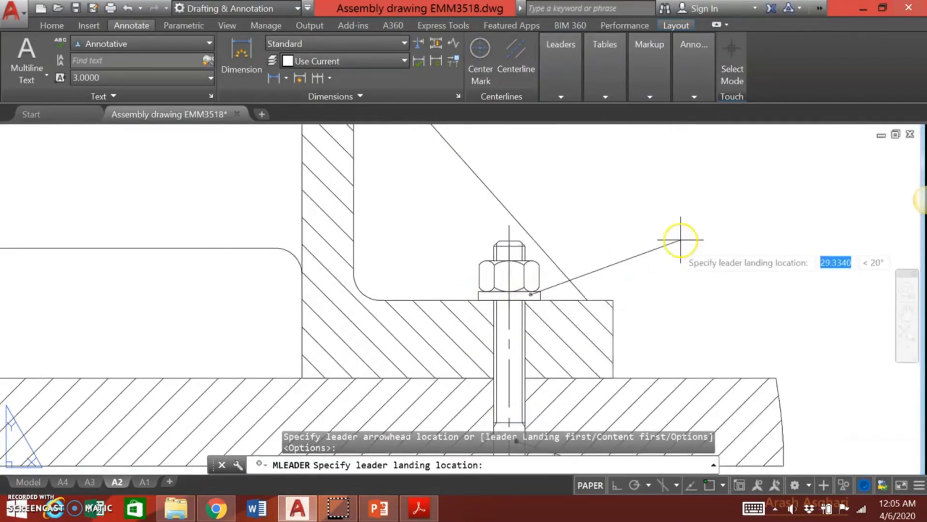
click(722, 225)
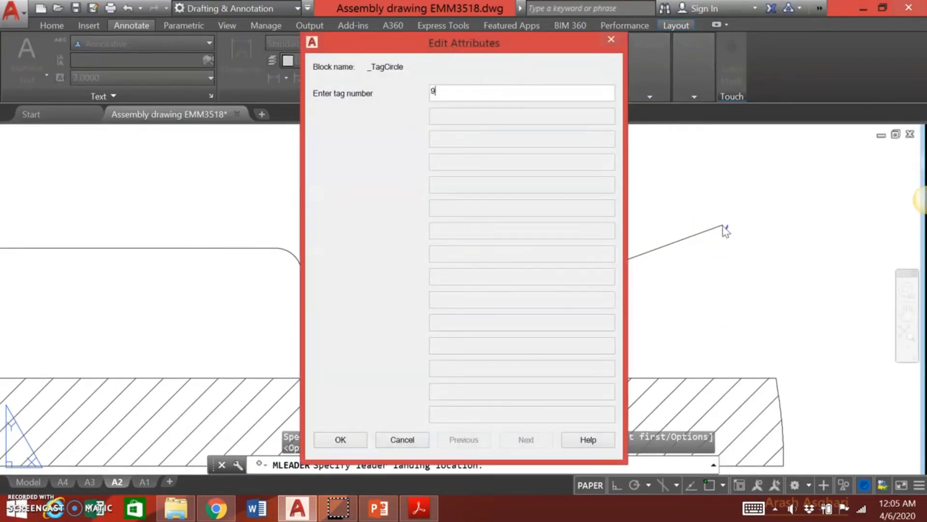
click(356, 440)
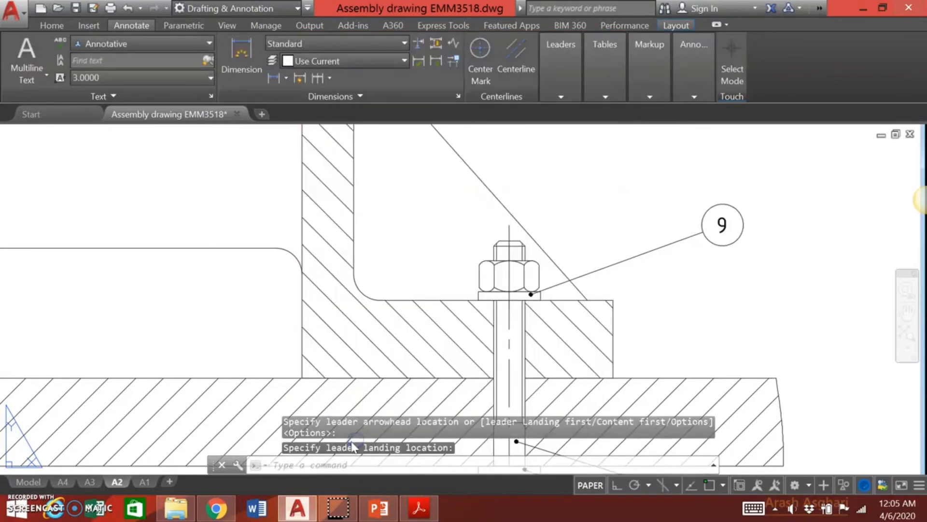
Look up the nut's part number in Drawing_h (1).pdf in Acrobat Reader, and return to the AutoCAD drawing
click(418, 508)
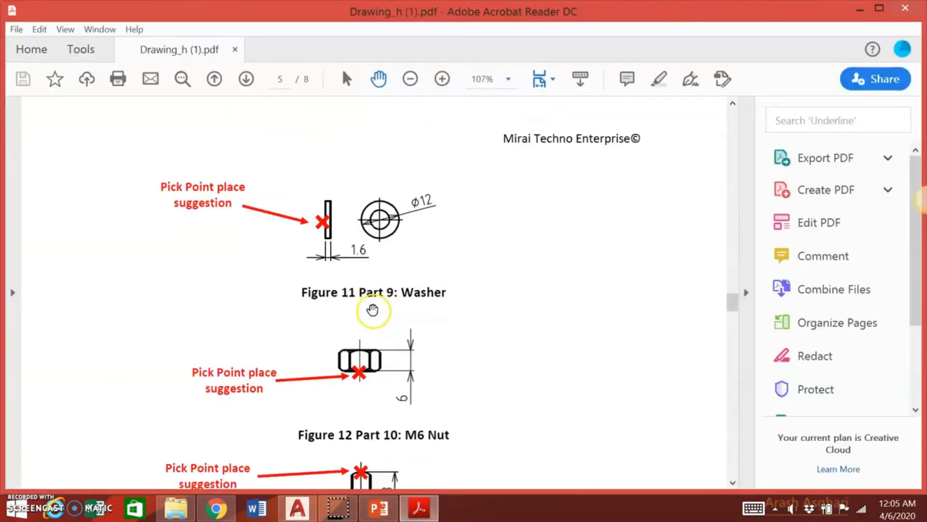
scroll(372, 309, down, 5)
click(419, 508)
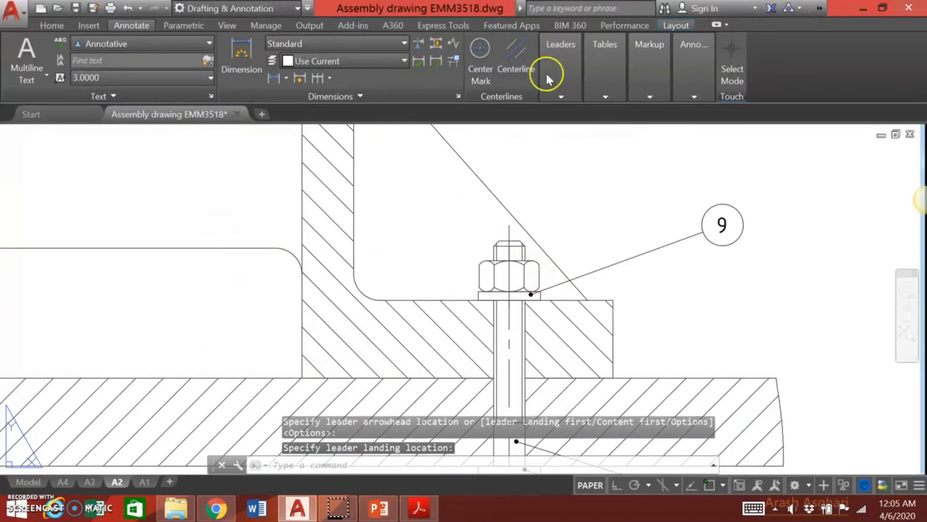
Add a balloon with tag number 10 just above the upper washer balloon, its leader pointing to the base bolt's nut
click(559, 93)
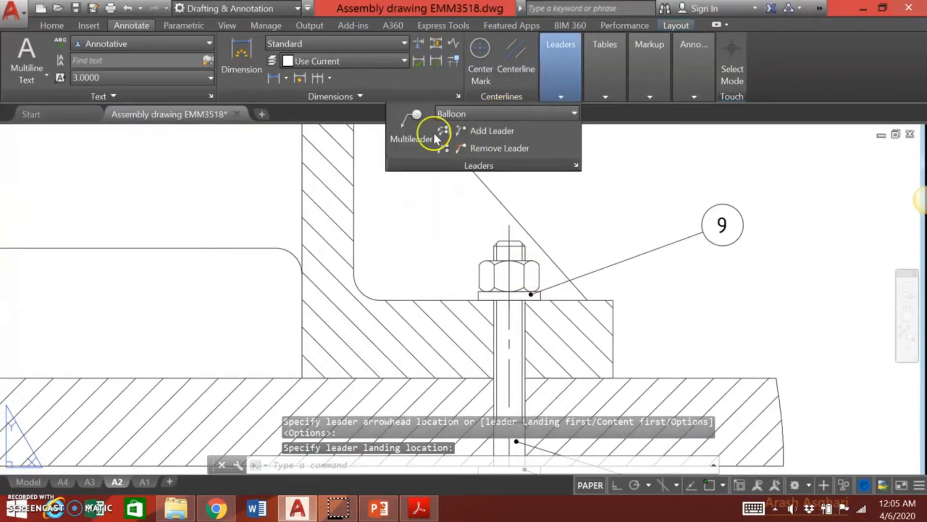
click(418, 127)
click(516, 273)
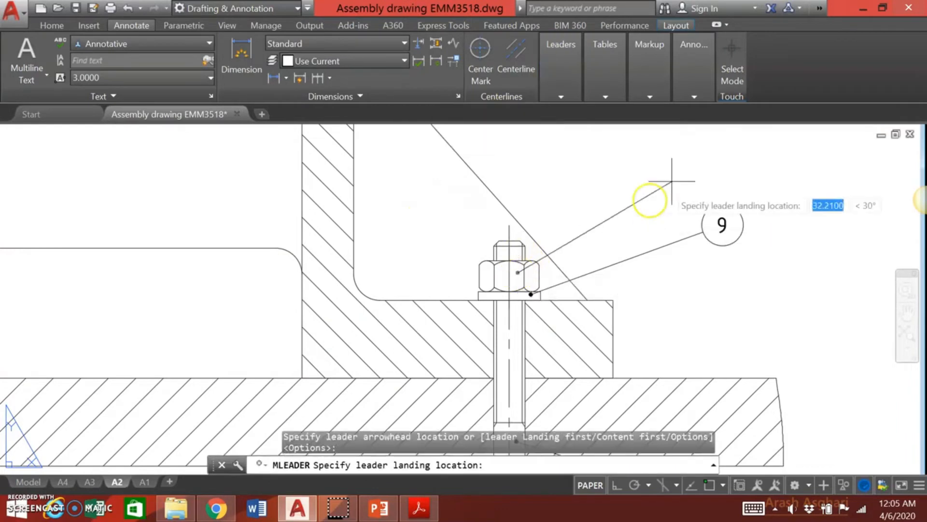
click(753, 155)
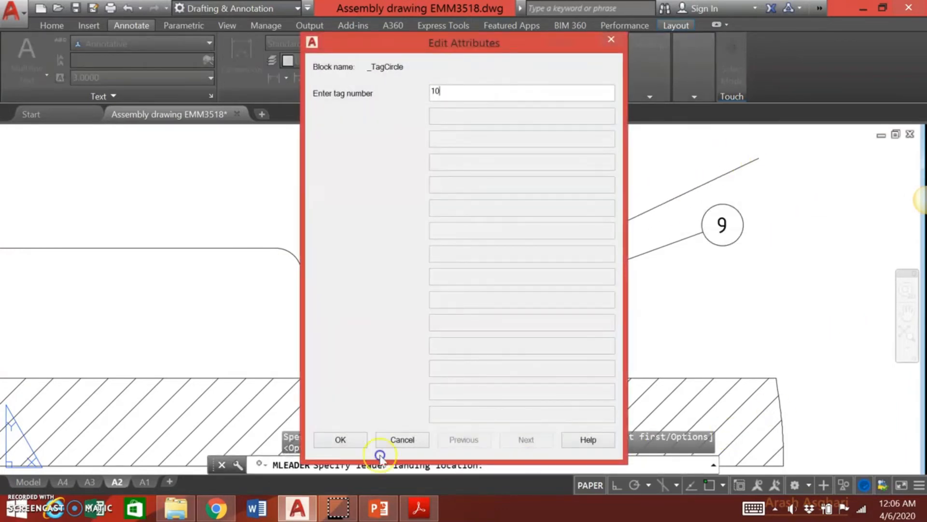
click(347, 440)
Check the stopper bolt's part number in Drawing_h (1).pdf, and add a balloon with tag number 11 beside the gear hub, pointing to that bolt
click(418, 507)
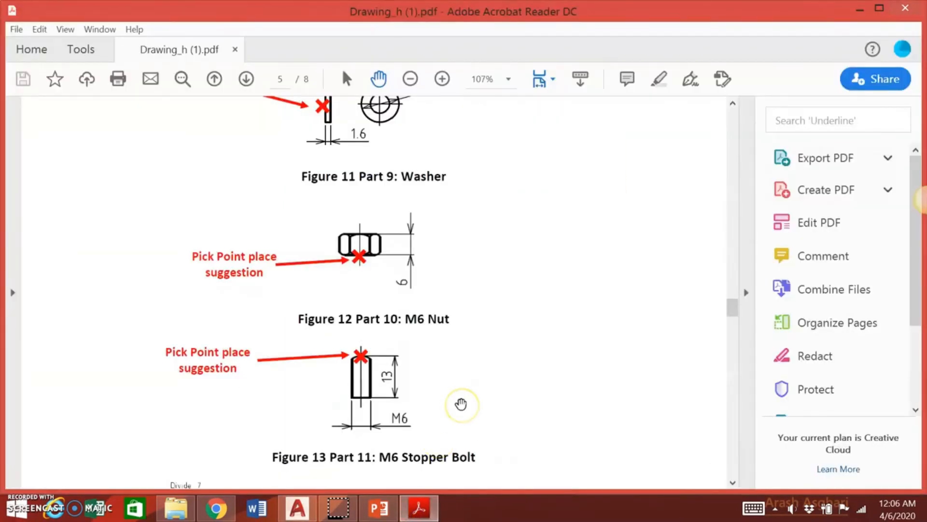
click(419, 507)
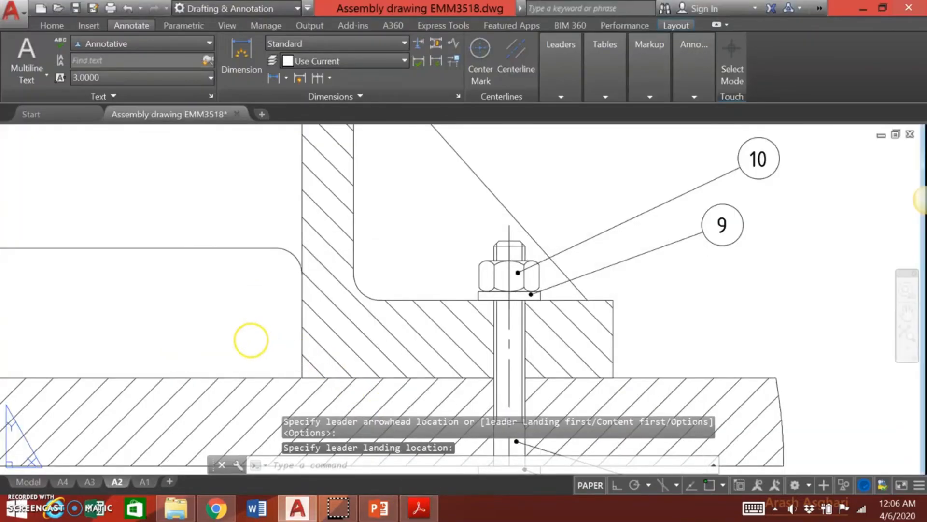
scroll(249, 339, down, 5)
middle_drag(244, 327, 451, 315)
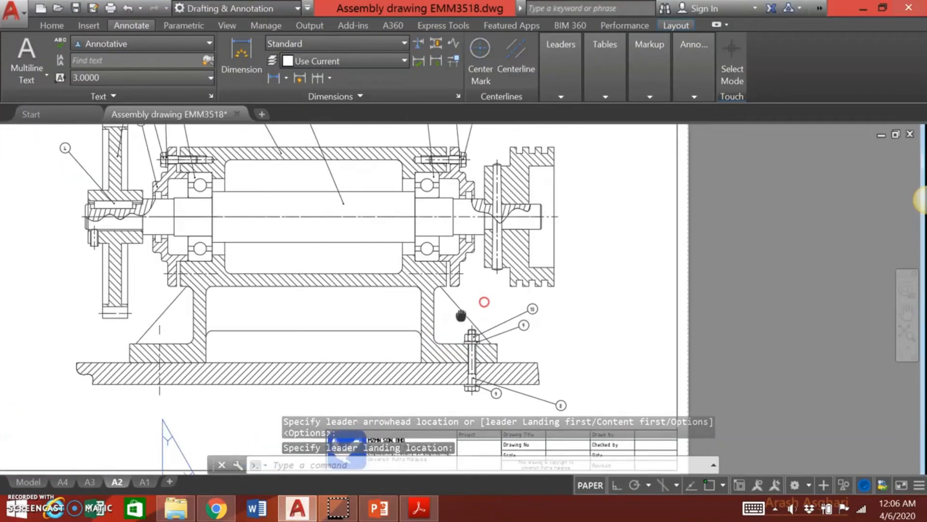
scroll(501, 292, down, 2)
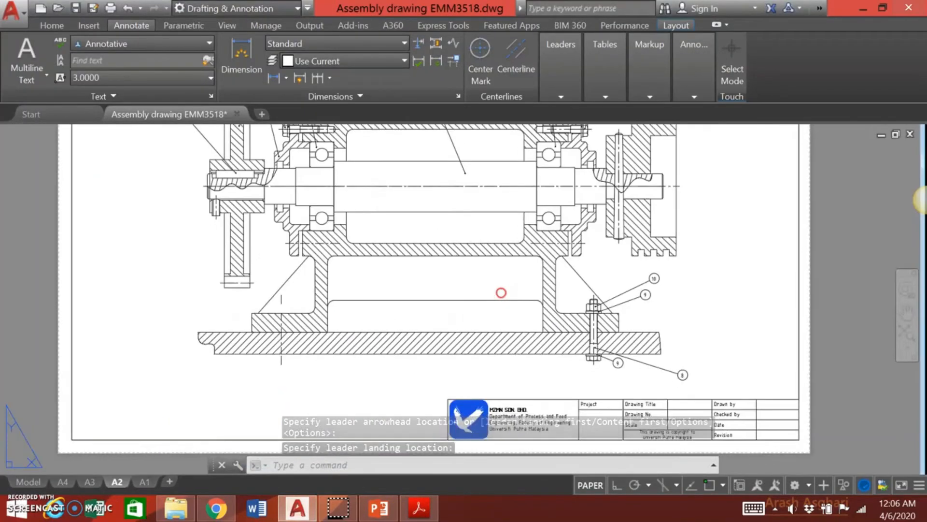
click(559, 65)
click(411, 127)
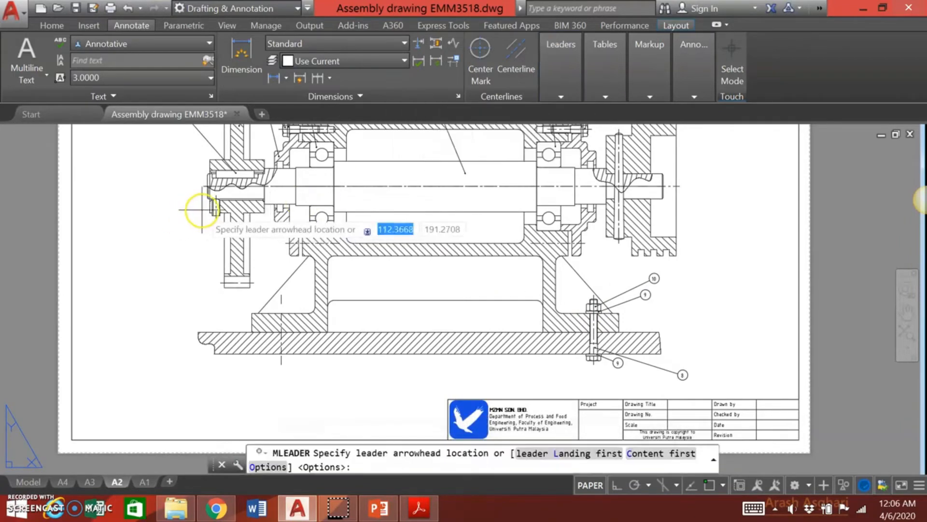
scroll(205, 202, up, 4)
click(221, 206)
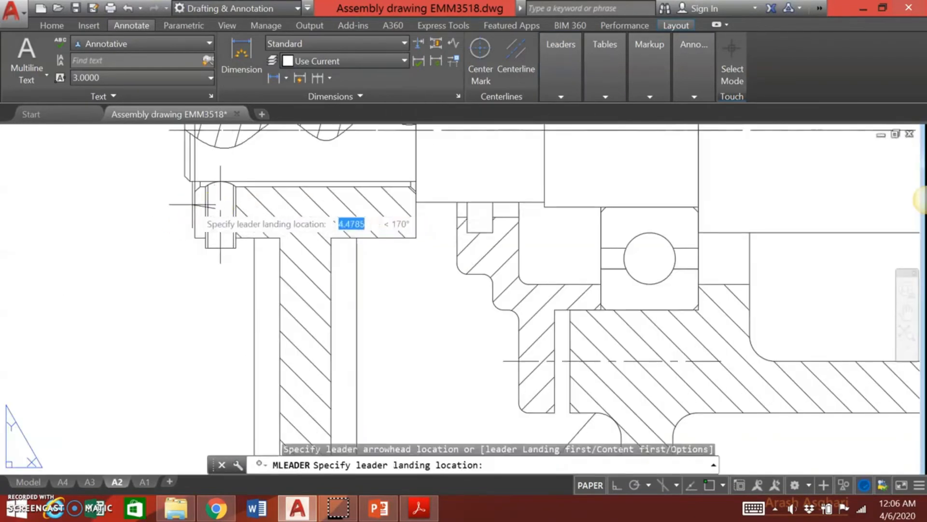
click(45, 209)
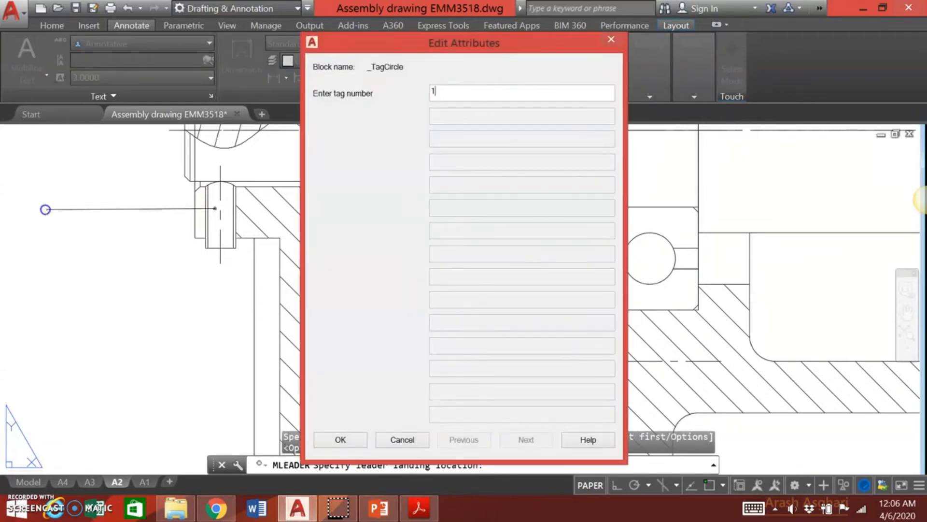
click(334, 441)
Look up the pulley's part number in Drawing_h (1).pdf in Acrobat Reader, and return to the AutoCAD drawing
click(420, 507)
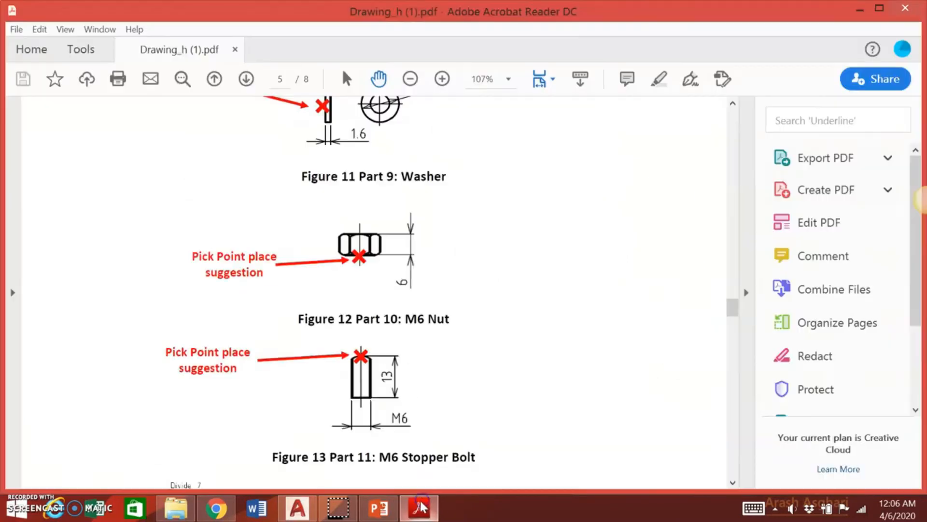
scroll(391, 378, down, 8)
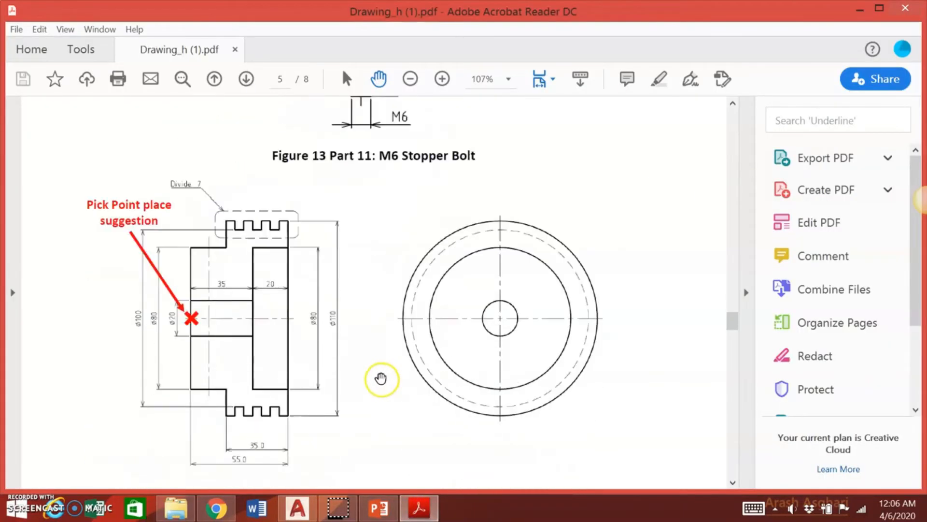
click(416, 507)
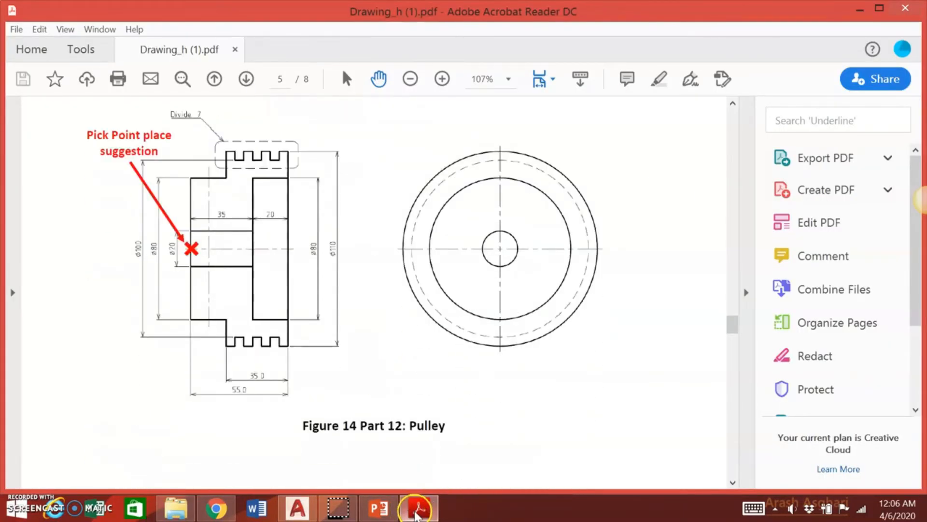
Add a balloon with tag number 12 above the pulley, its leader pointing to the pulley's hatched section
scroll(490, 328, down, 8)
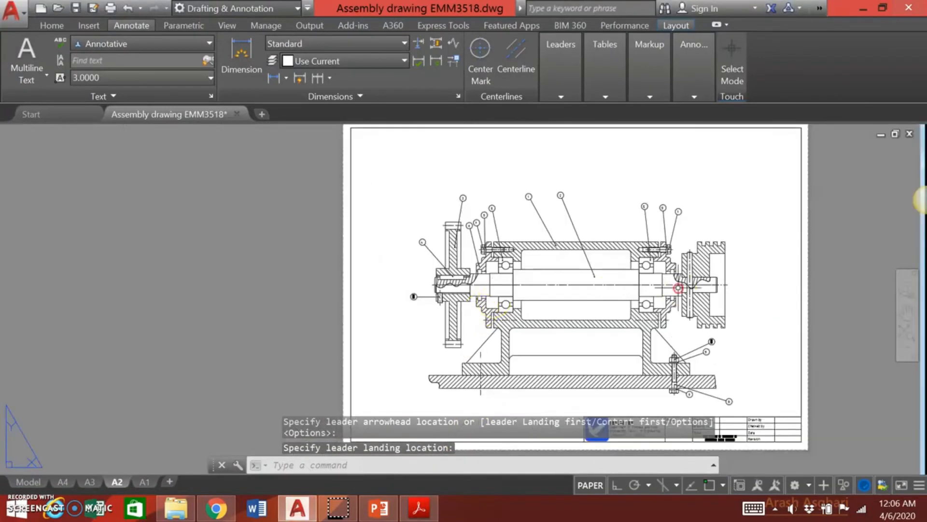
middle_drag(666, 288, 418, 322)
click(547, 77)
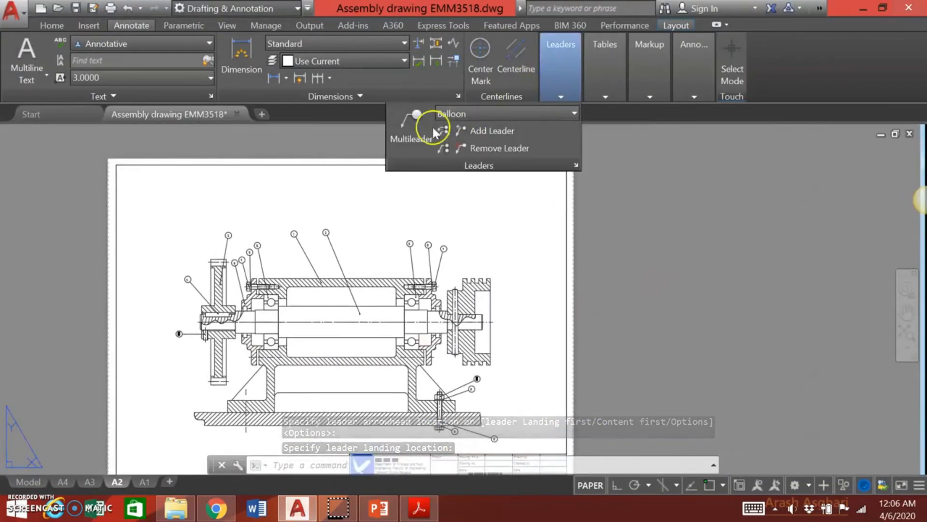
click(411, 118)
click(465, 302)
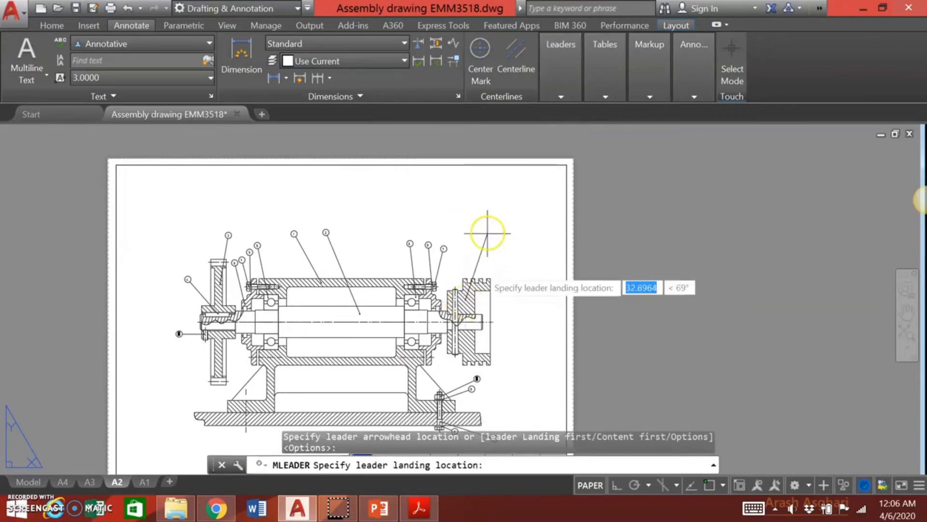
click(491, 224)
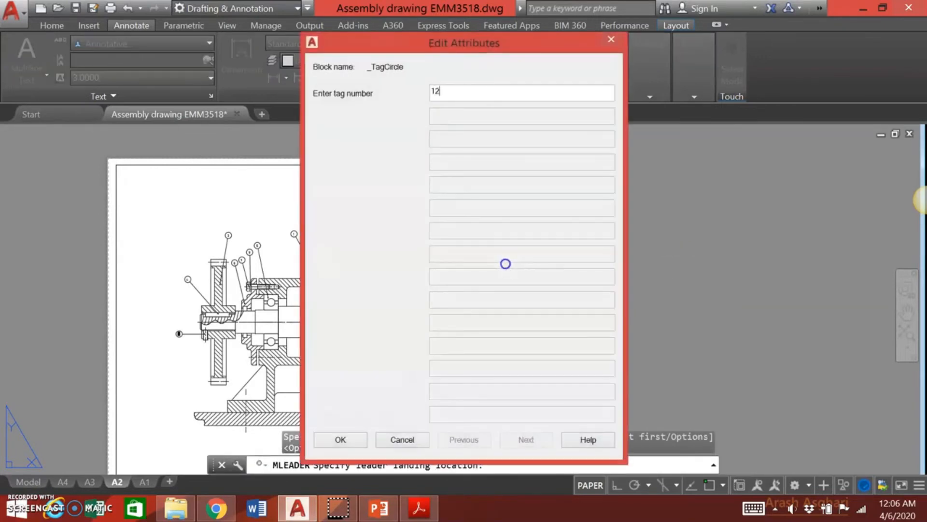
click(341, 439)
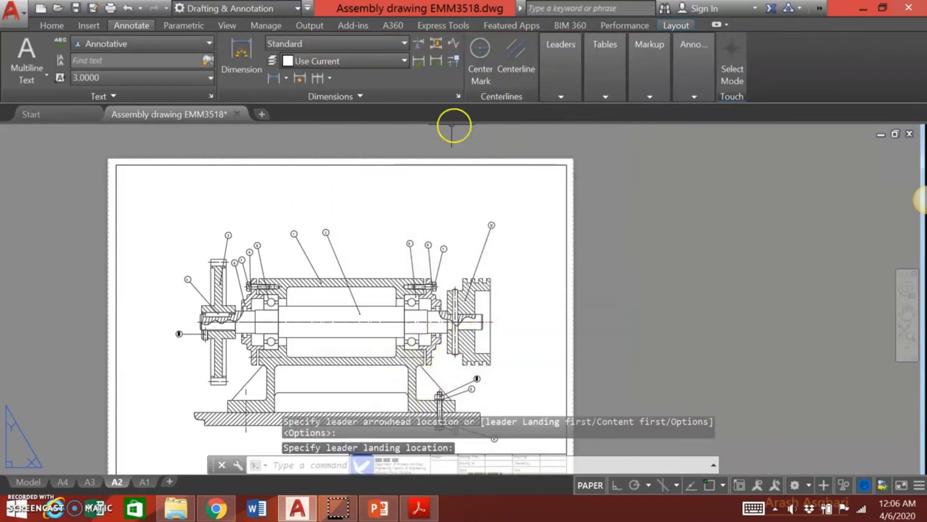
Place another balloon multileader between balloons 7 and 12, its leader pointing to the pin through the pulley hub
mouse_move(541, 85)
click(425, 130)
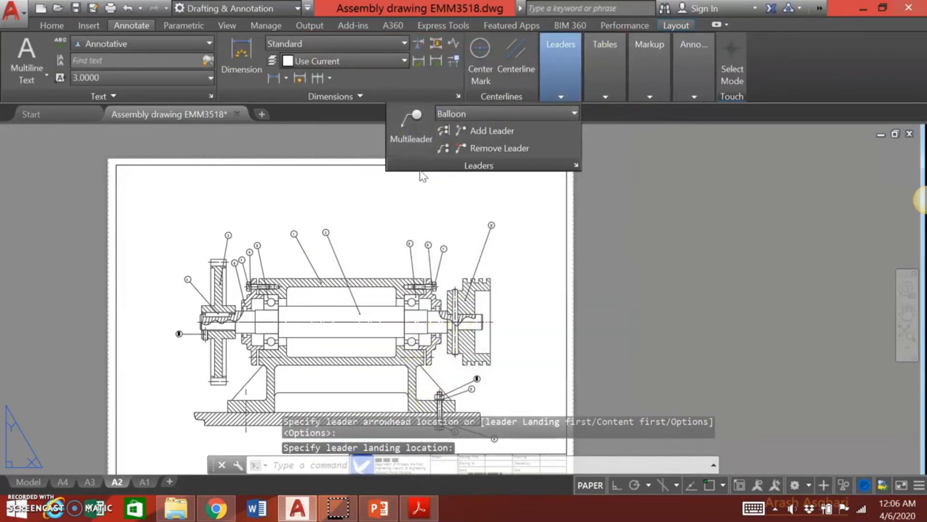
scroll(455, 303, up, 2)
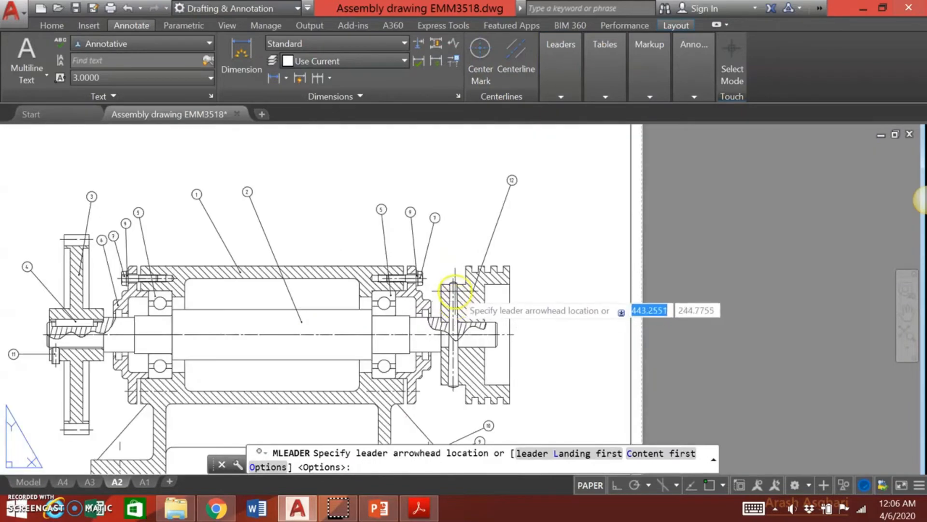
click(455, 291)
click(466, 206)
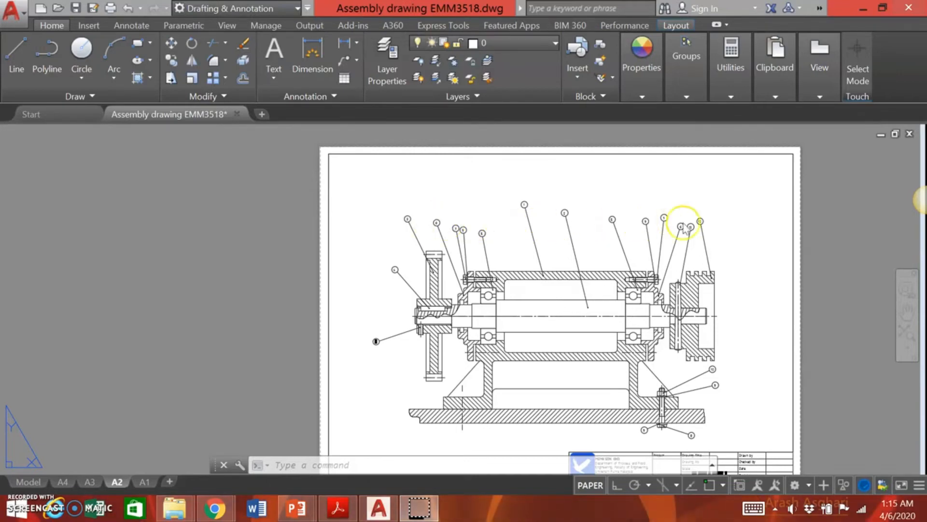
Align all the balloons above the assembly in one horizontal row level with the gear's balloon
click(409, 223)
click(441, 236)
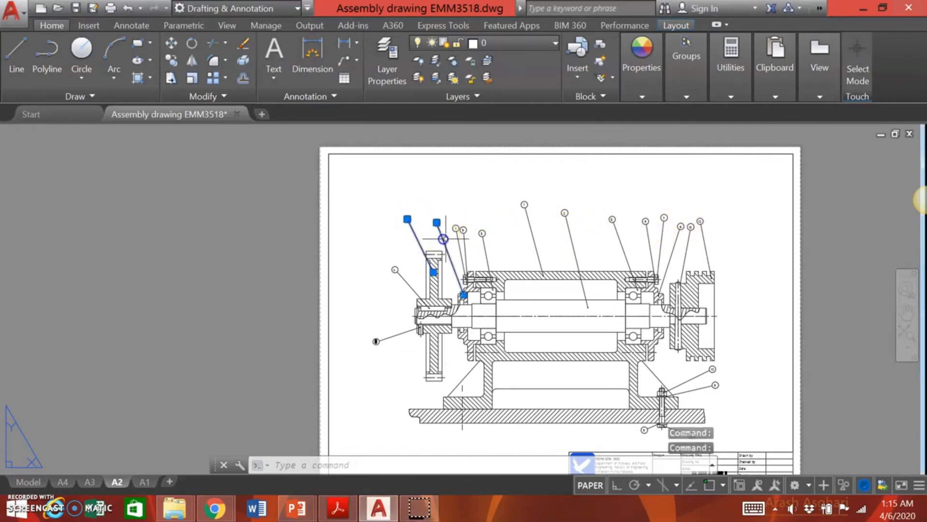
click(459, 247)
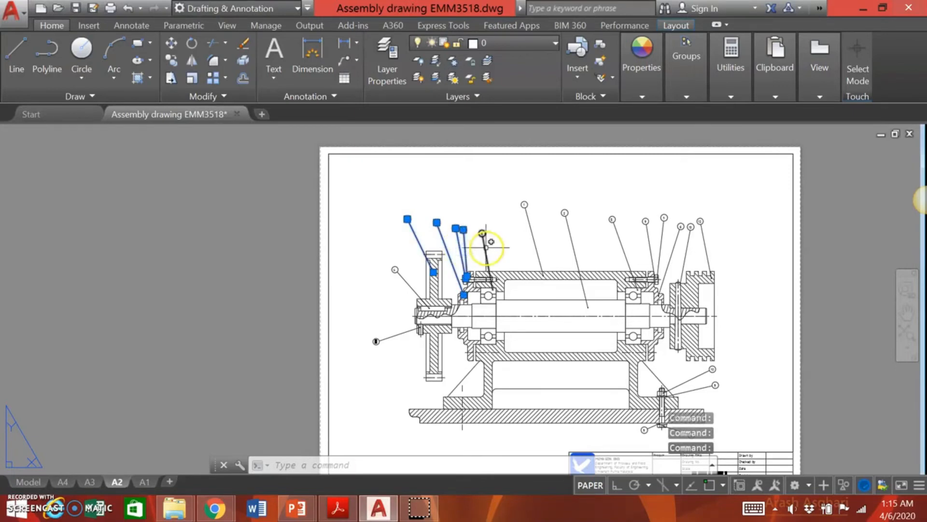
click(486, 248)
click(533, 236)
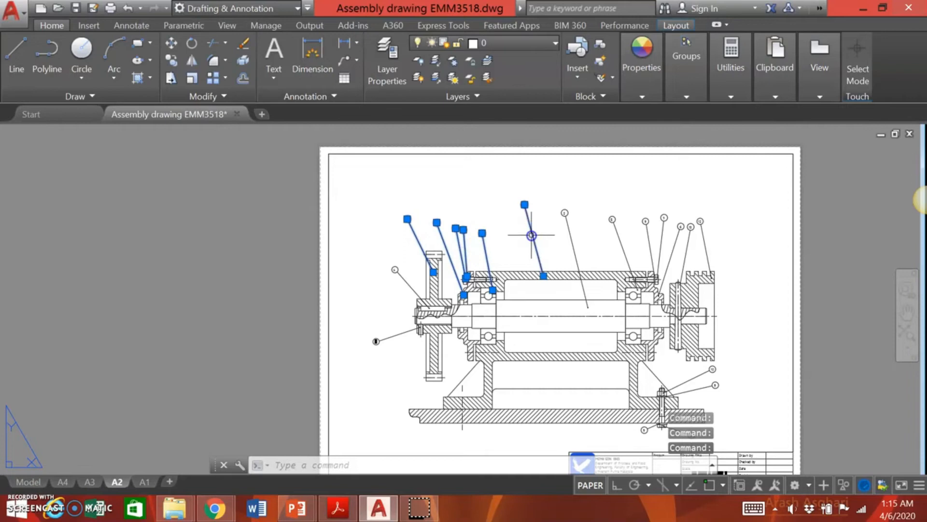
click(570, 238)
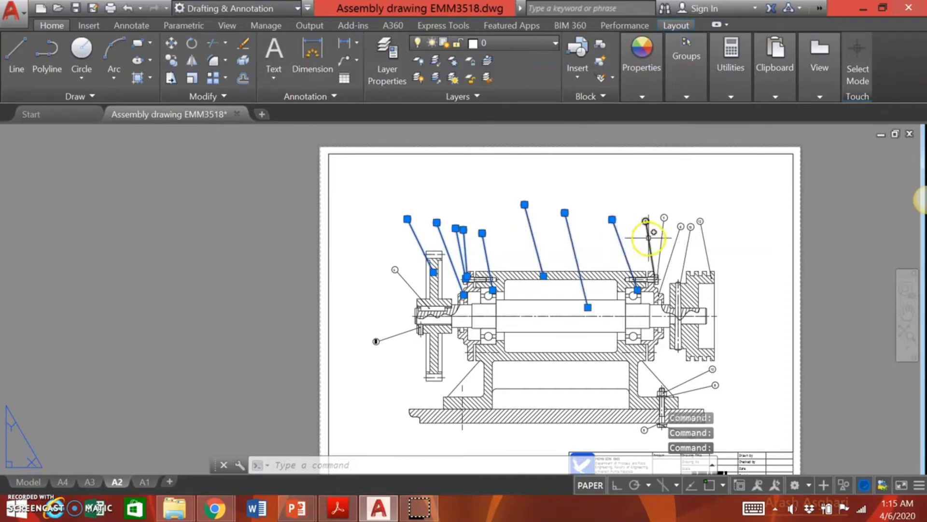
click(663, 237)
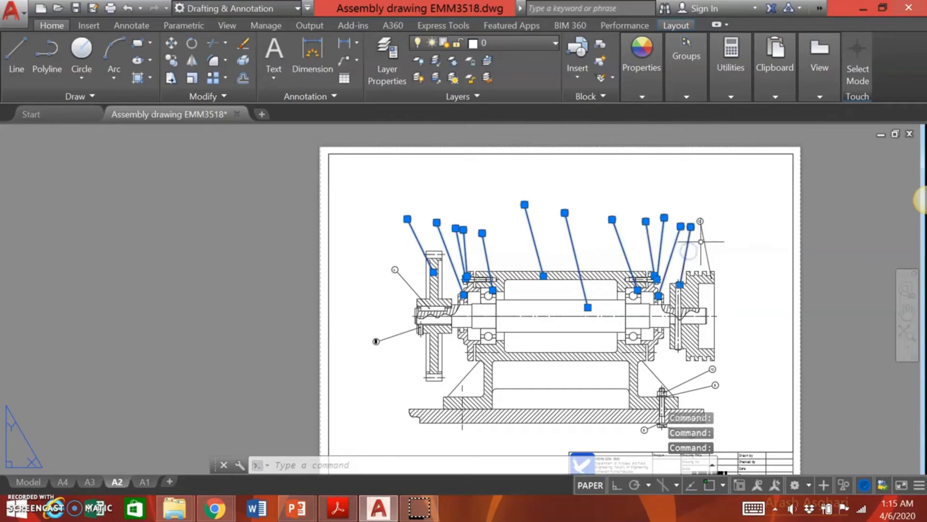
click(144, 26)
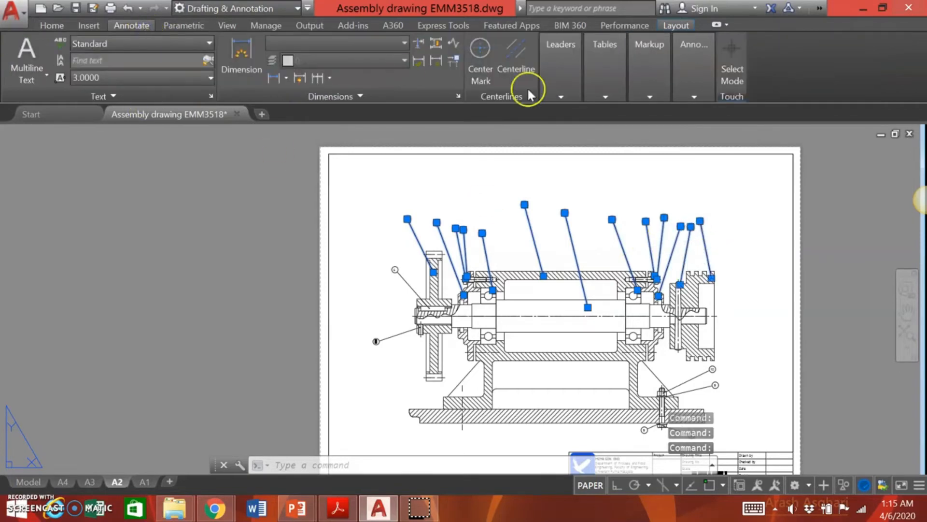
click(569, 67)
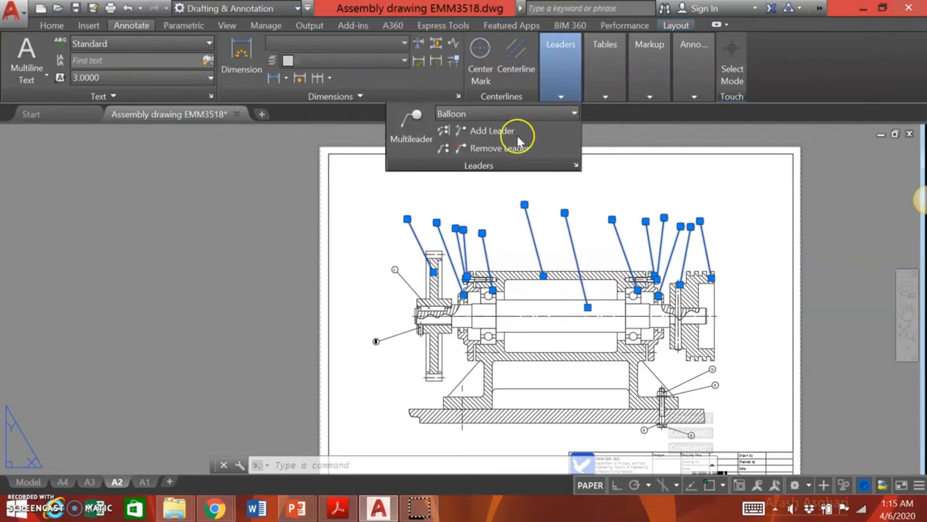
click(444, 131)
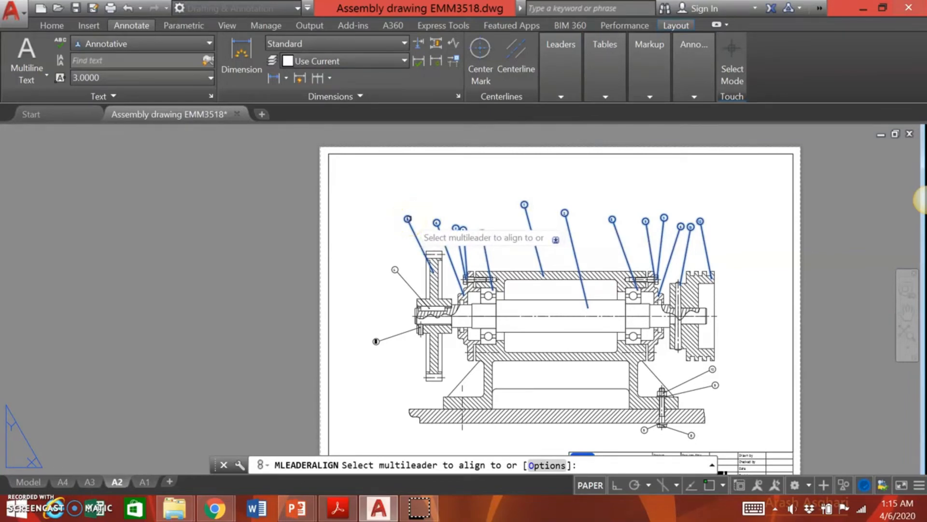
click(408, 219)
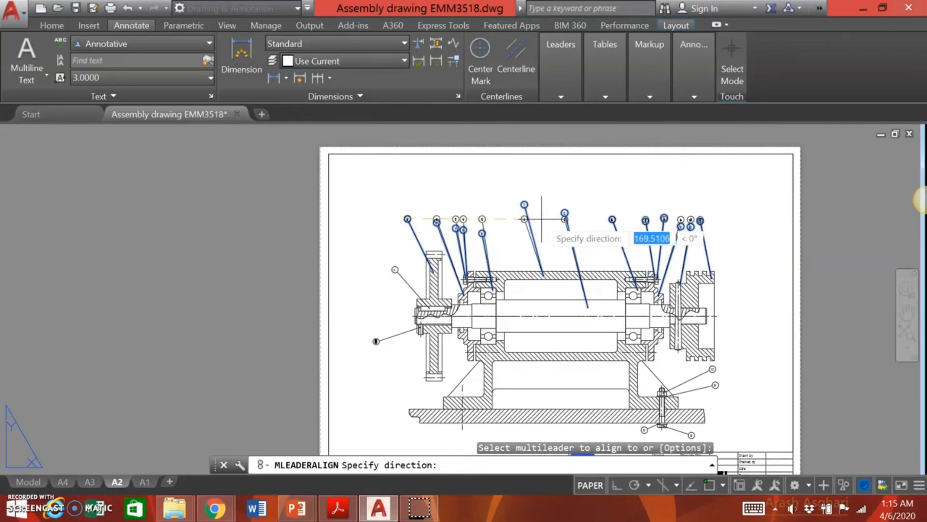
click(541, 220)
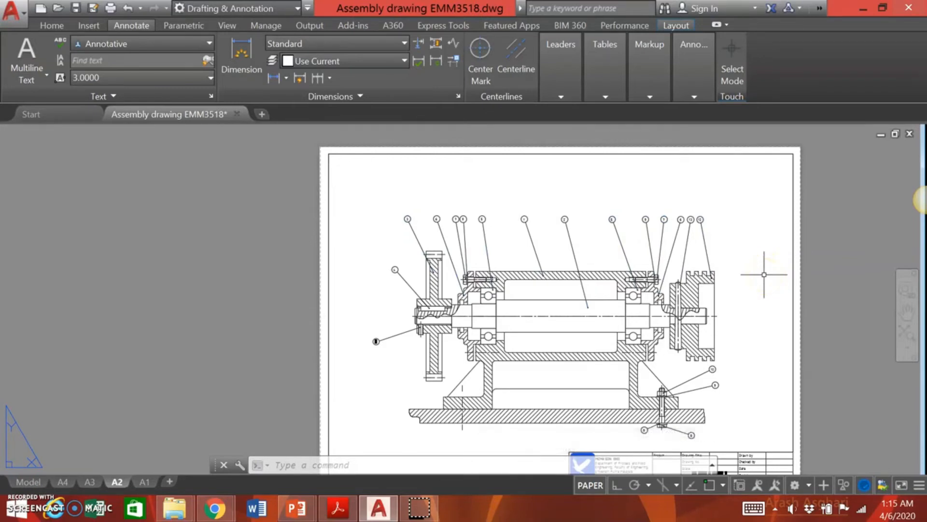
Shift the base bolt's lower-left balloon and its uppermost balloon slightly outward from the bolt
click(734, 382)
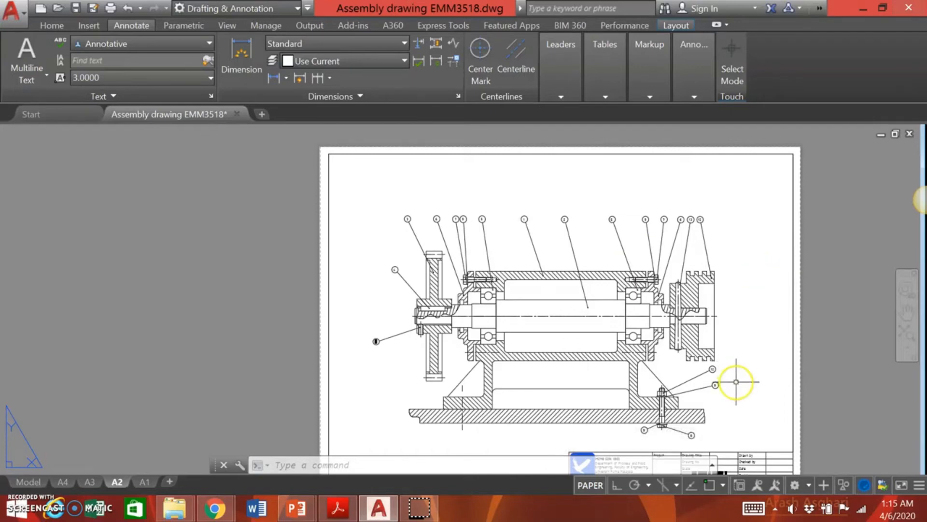
click(645, 430)
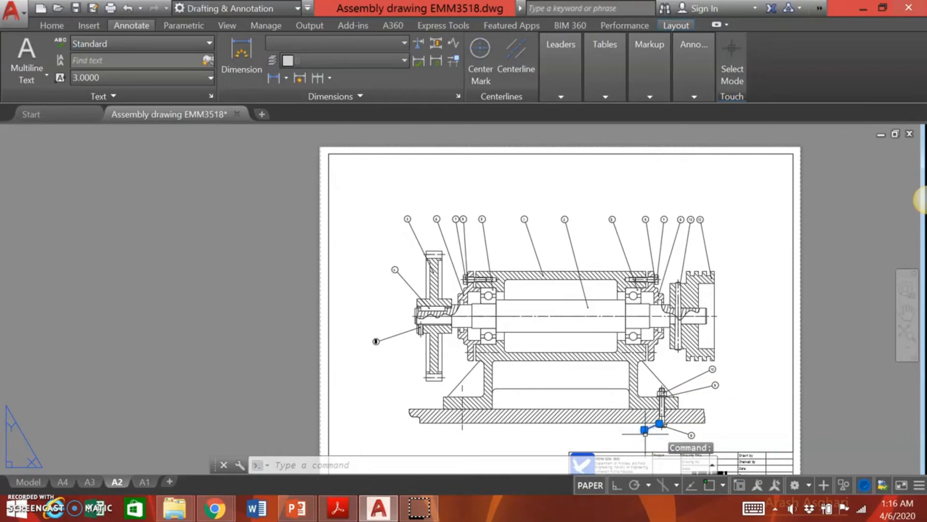
click(645, 431)
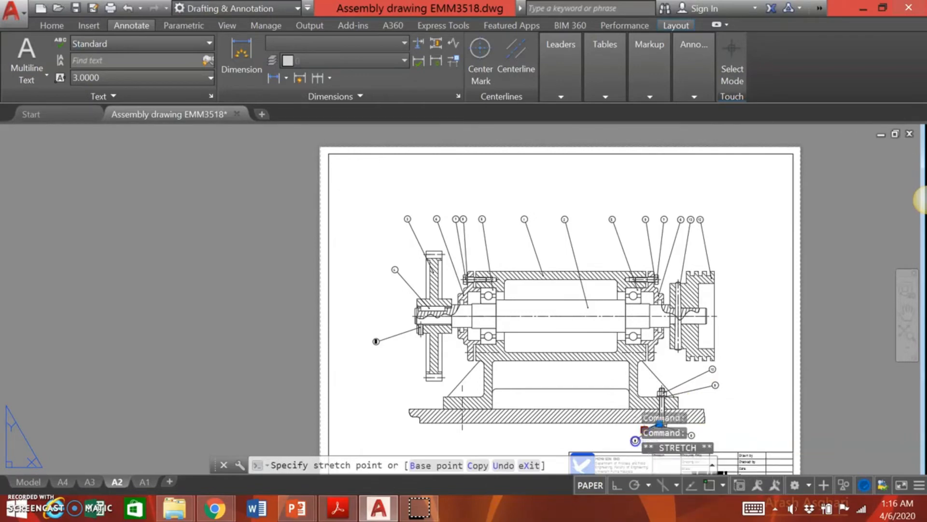
click(712, 369)
click(715, 369)
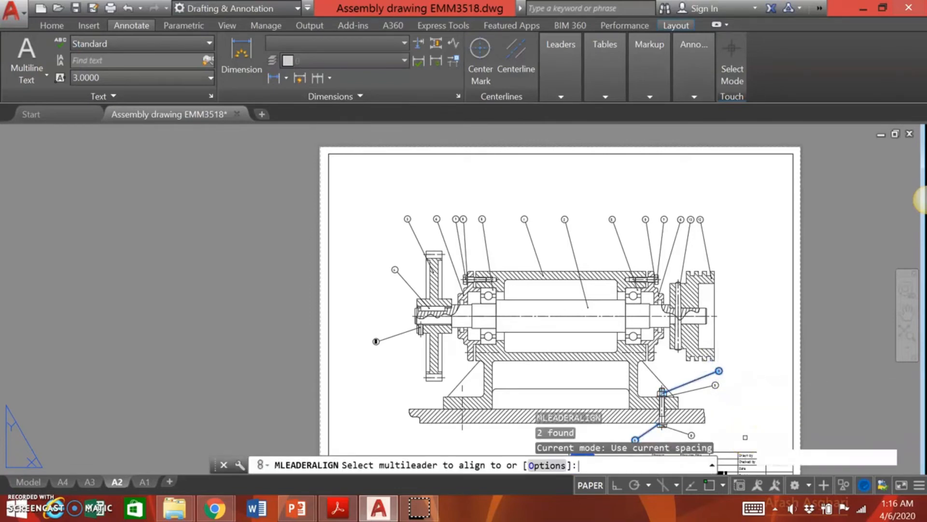
key(Escape)
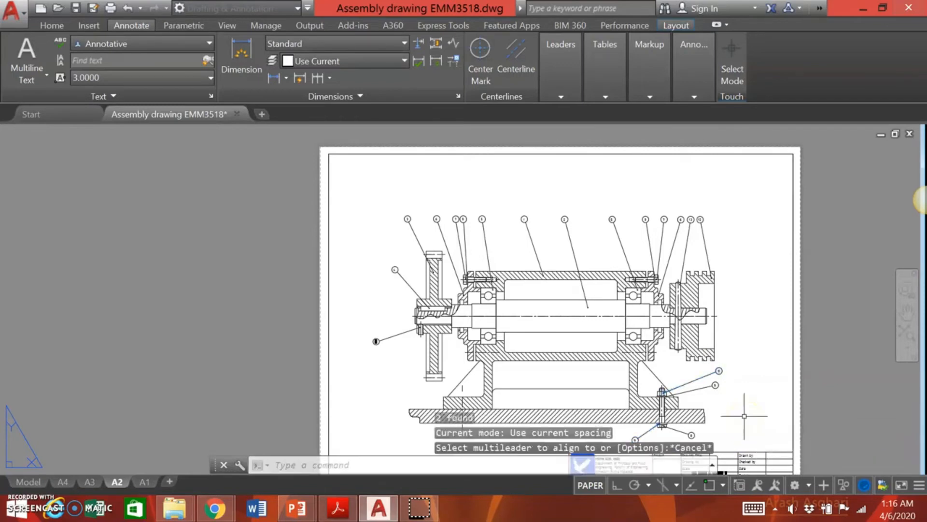
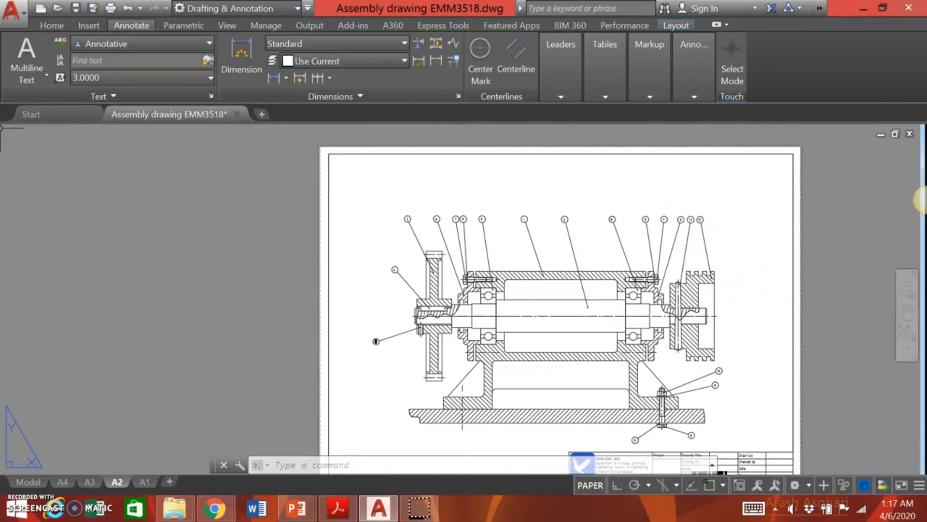
Enable polar tracking, object snap tracking and object snap, and draw an 80-unit horizontal line leftward from the border's upper-right corner
click(56, 25)
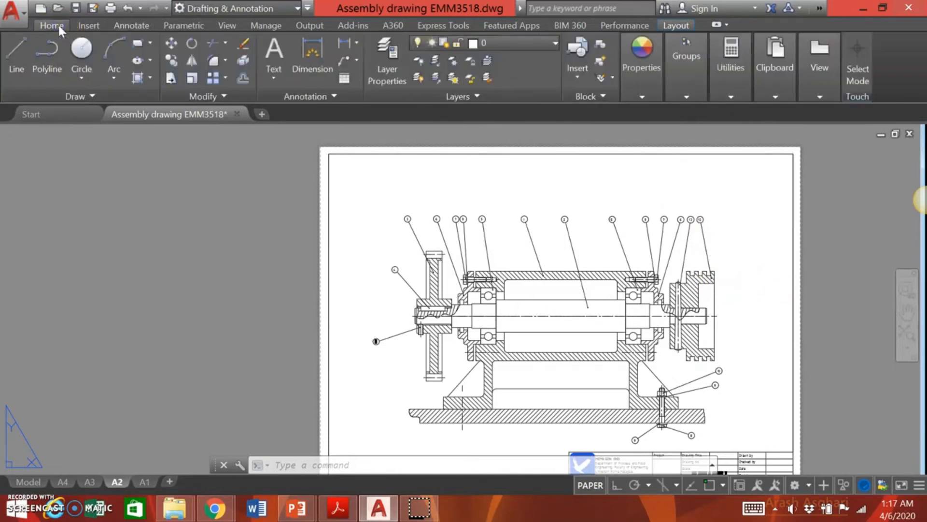
click(27, 46)
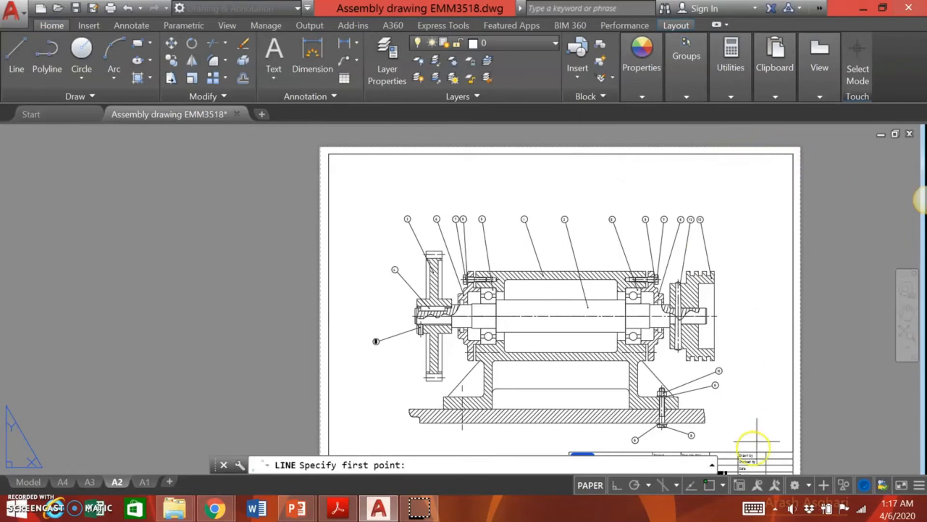
click(636, 483)
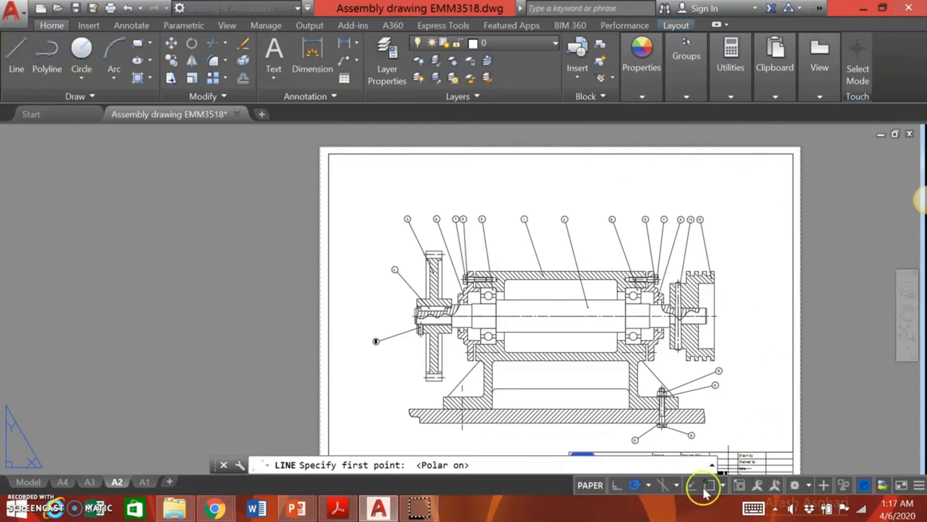
click(691, 486)
click(709, 487)
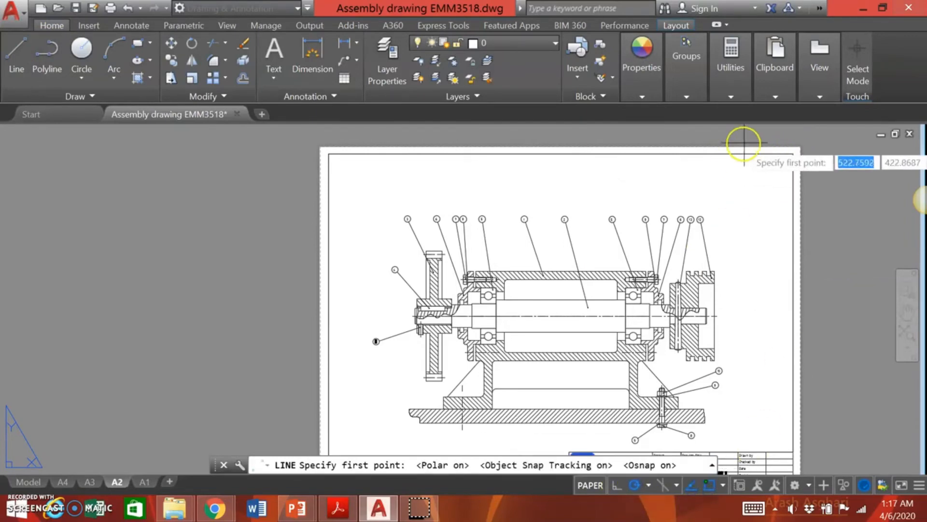
click(793, 154)
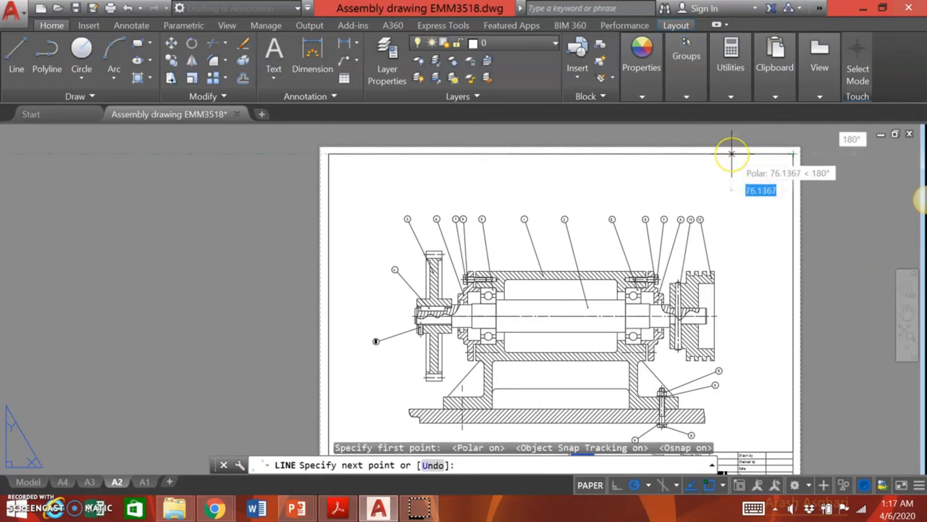
text(8)
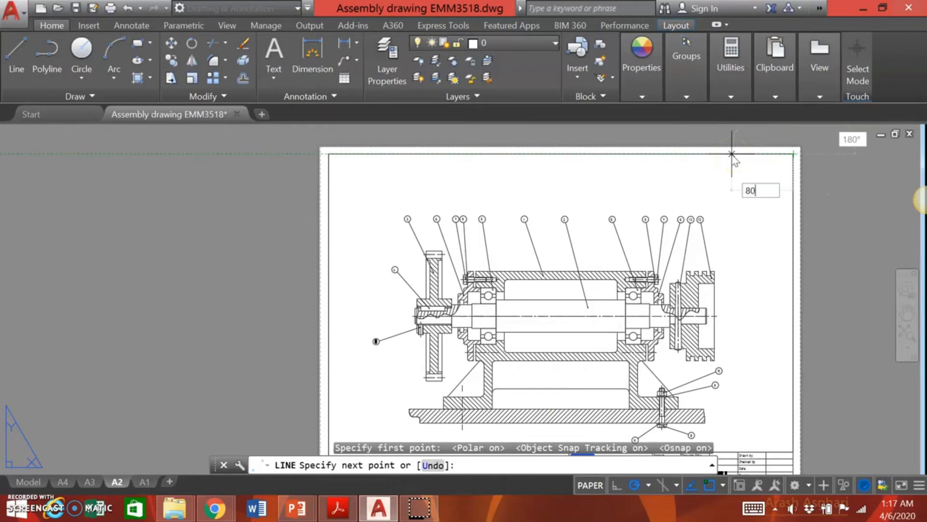
text(0)
key(Return)
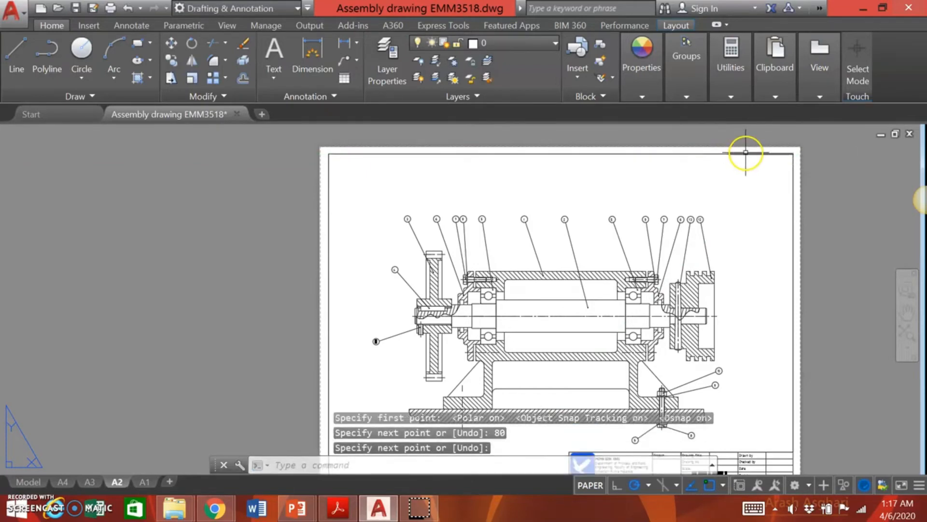
Enable Ortho mode and offset the 80-unit line on the upper border 8 units downward
click(616, 485)
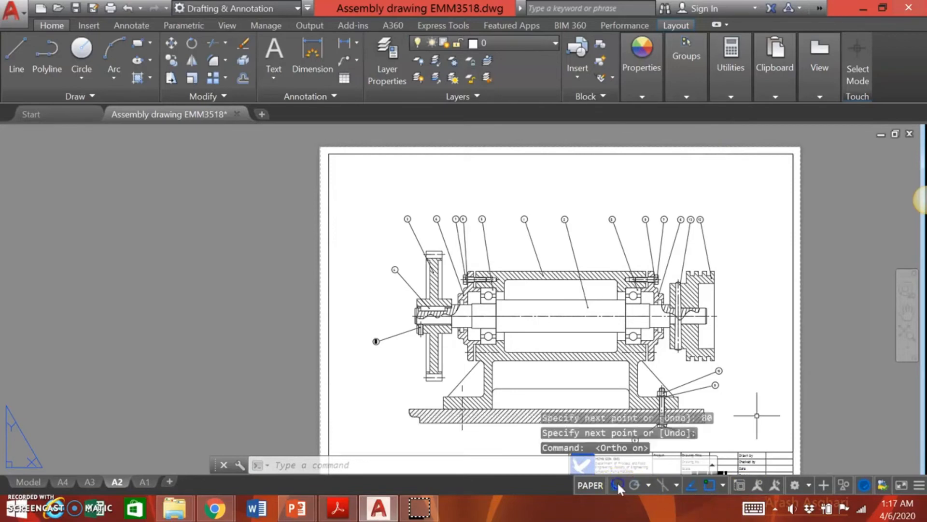
click(772, 155)
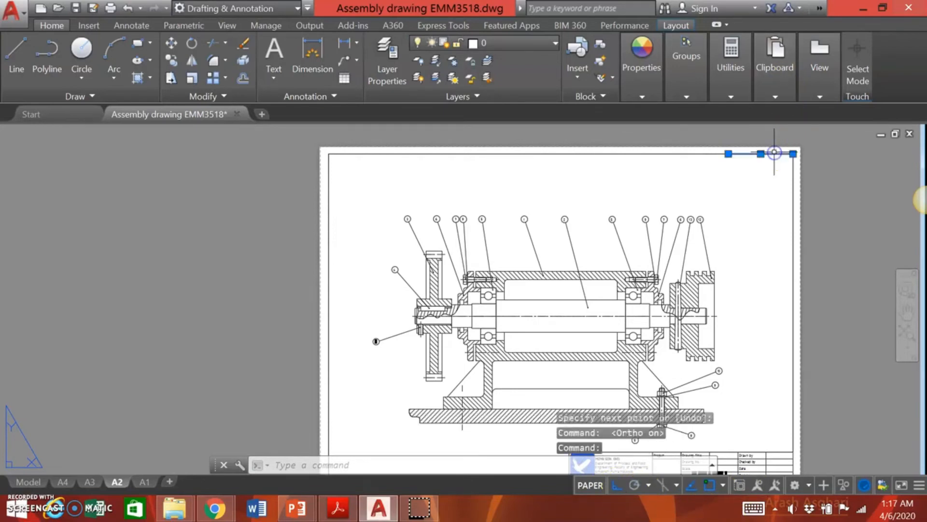
click(242, 78)
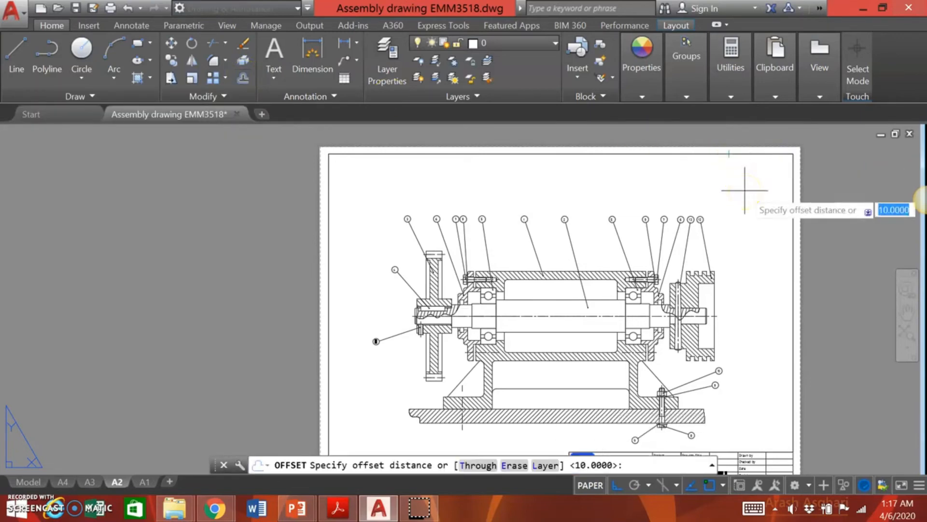
text(8)
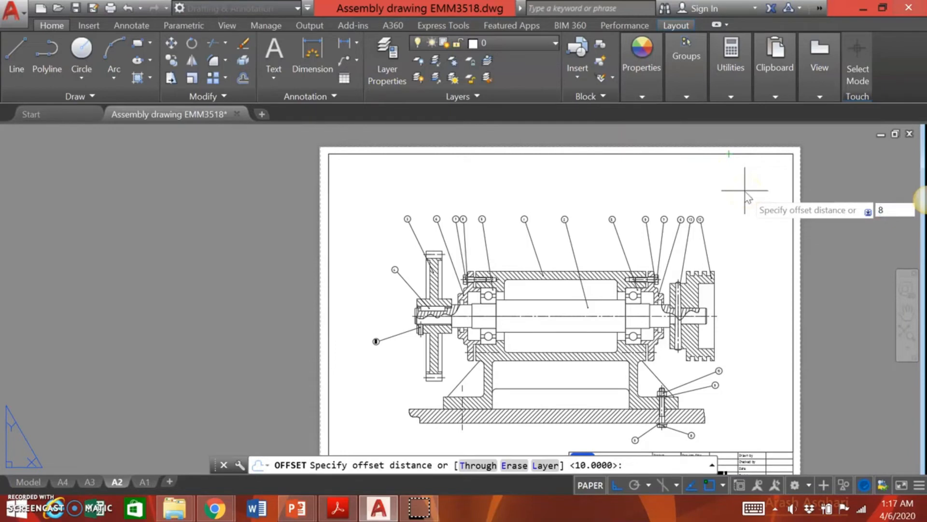
key(Return)
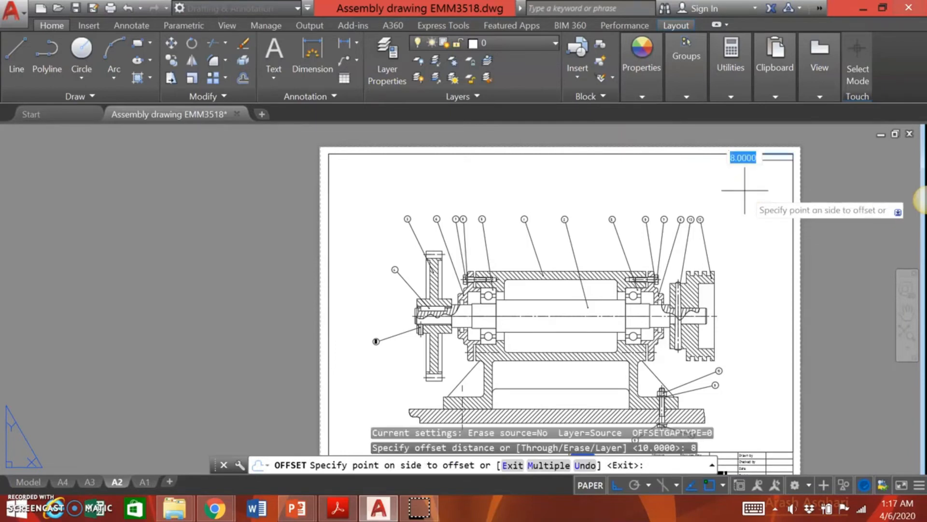
click(743, 191)
Offset each new line 8 units below the previous one until the table in the sheet's upper-right corner has 13 rows
click(759, 158)
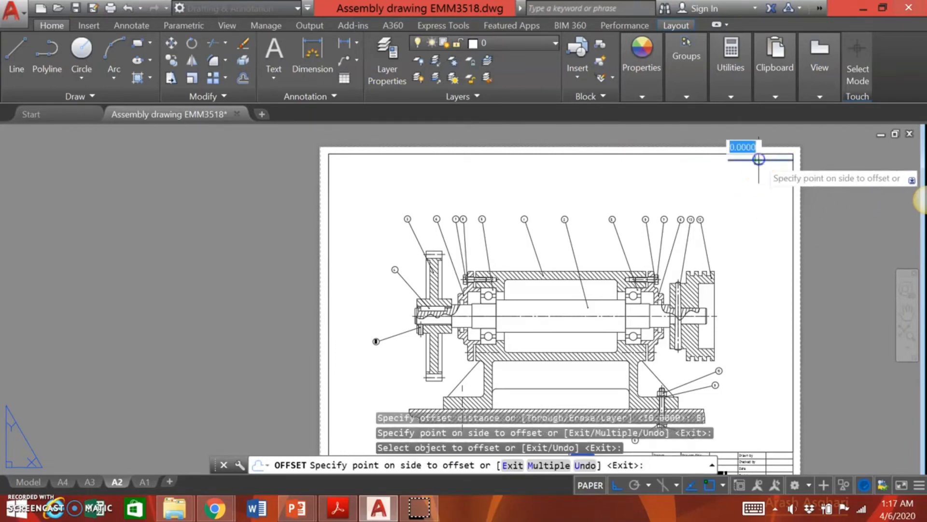
click(756, 176)
click(760, 166)
click(761, 191)
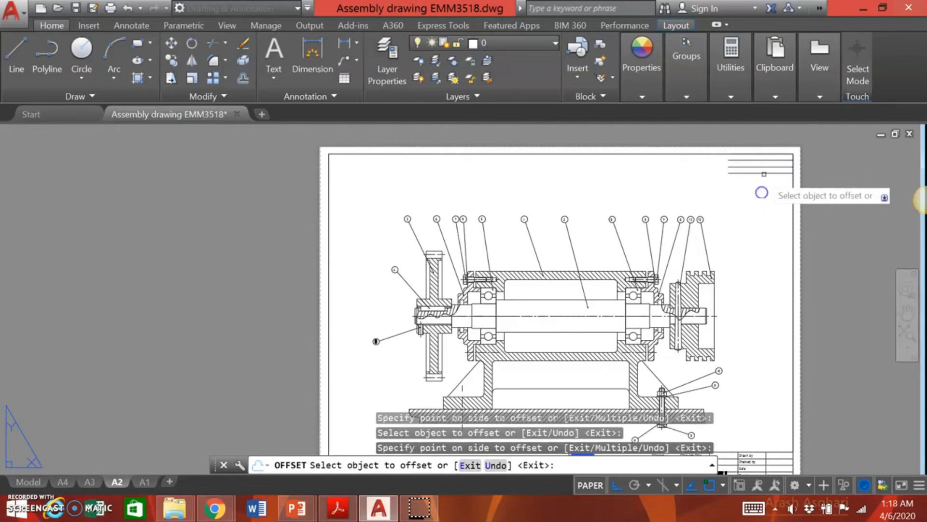
click(763, 173)
click(763, 189)
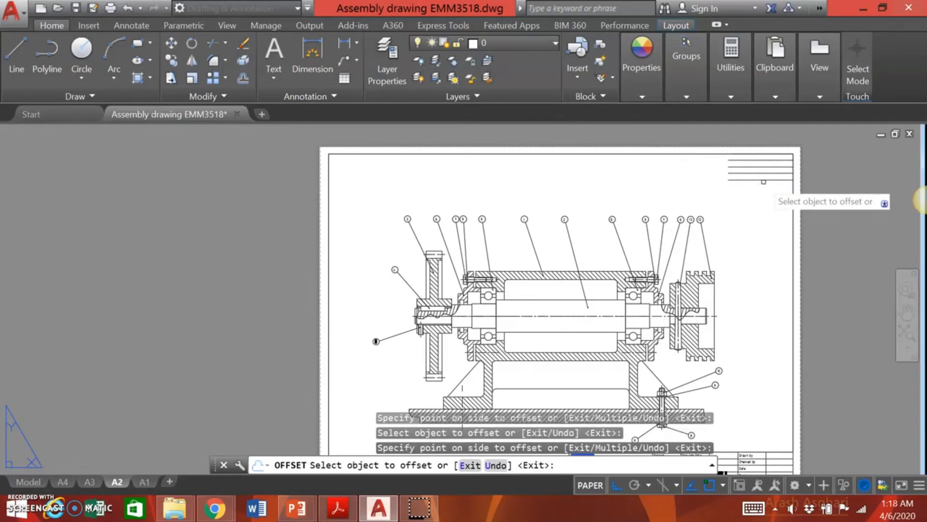
click(764, 180)
click(762, 193)
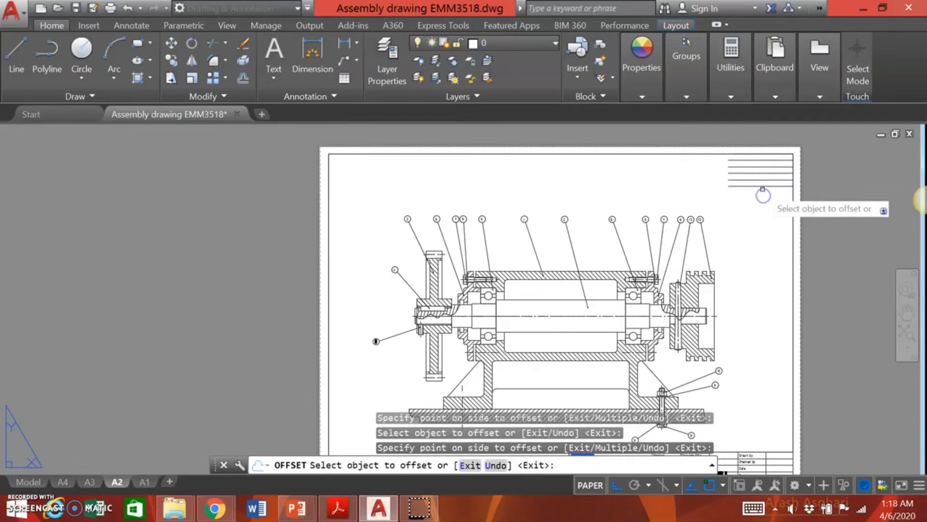
click(762, 187)
click(762, 198)
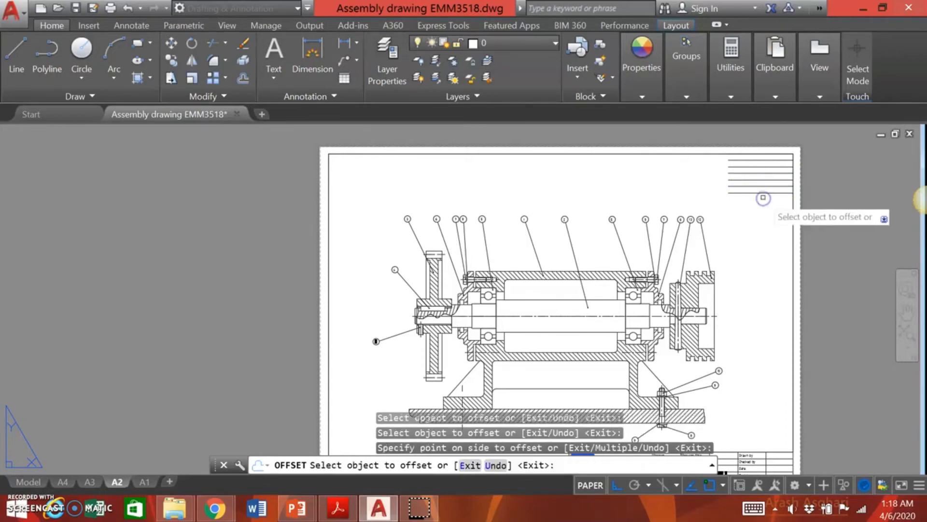
click(763, 193)
click(763, 204)
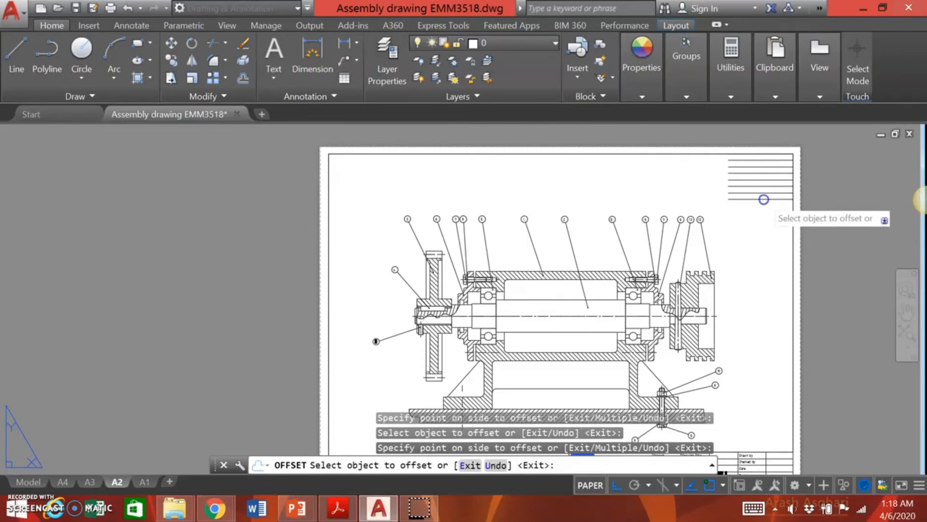
click(764, 201)
click(765, 209)
click(763, 205)
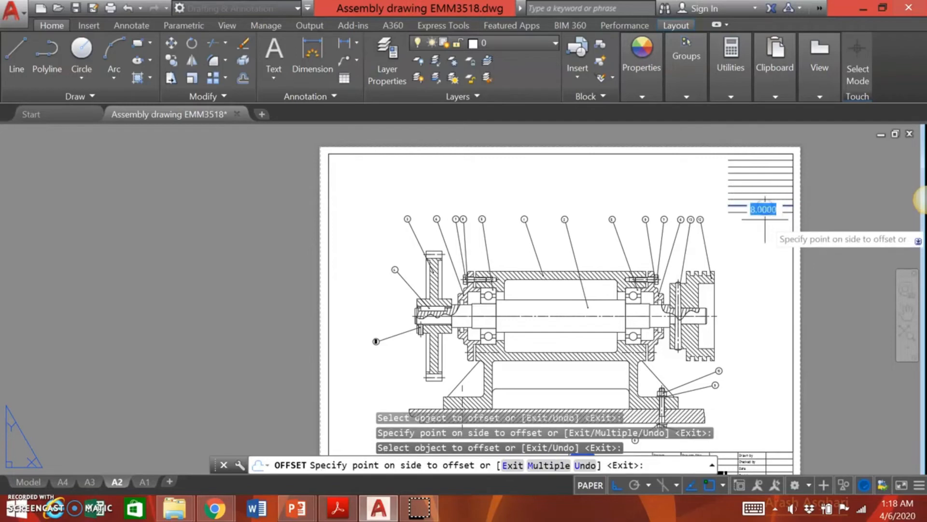
click(764, 215)
click(764, 212)
click(765, 229)
click(762, 222)
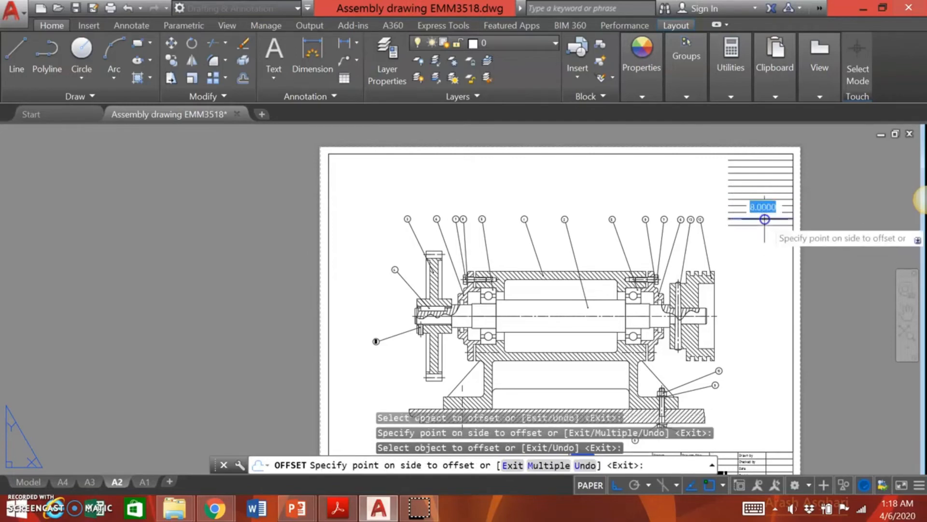
click(763, 235)
click(762, 224)
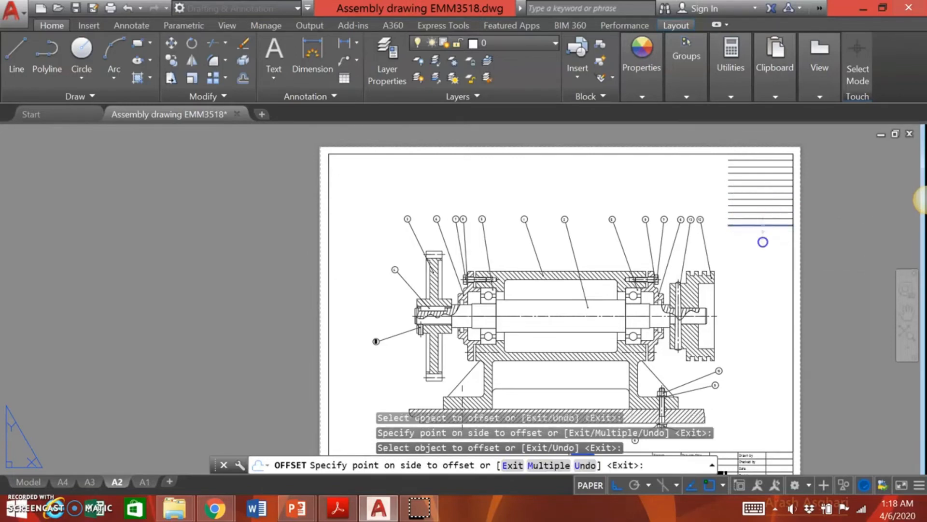
click(762, 232)
click(762, 233)
click(764, 256)
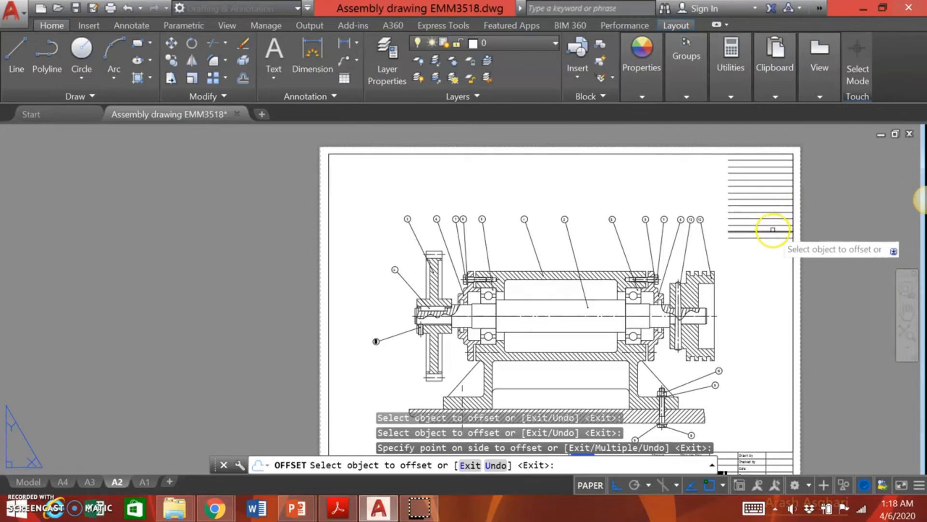
Close the table's left side with a vertical line from the lowest row line's left end up to the border
click(16, 53)
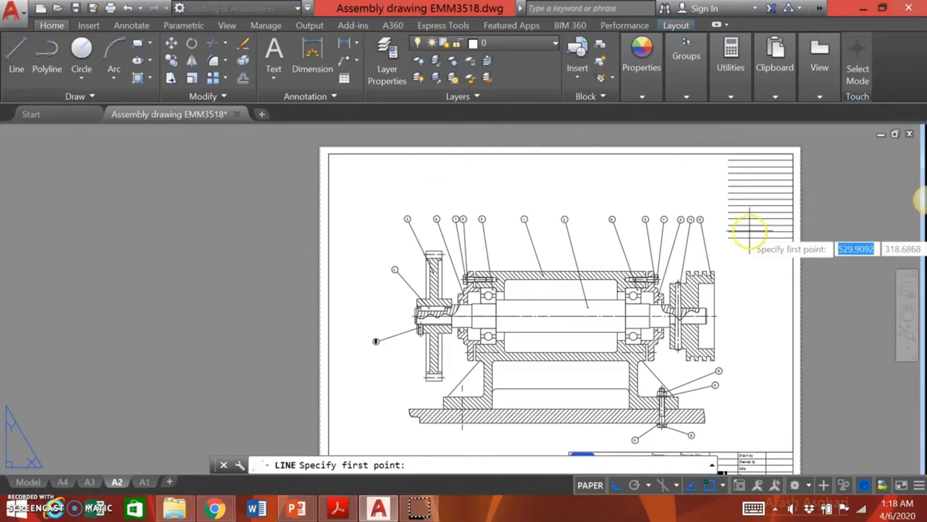
click(729, 238)
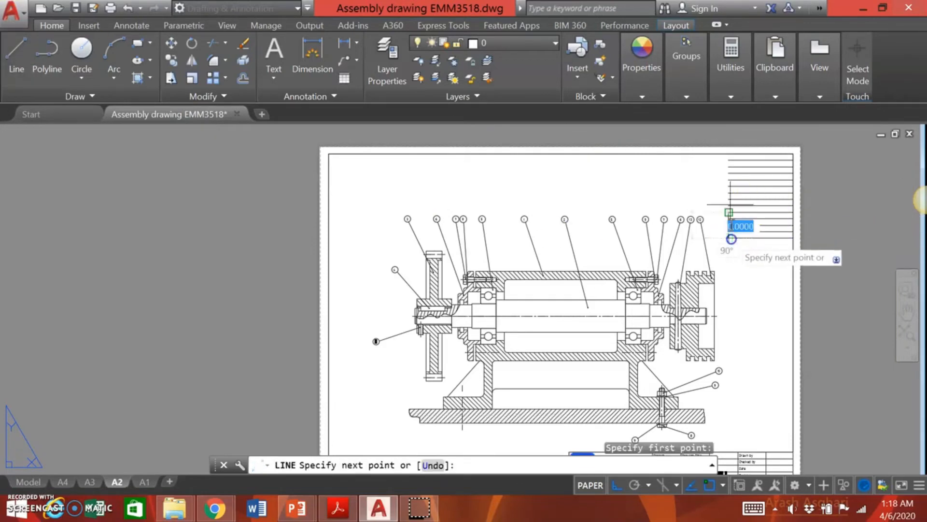
click(728, 154)
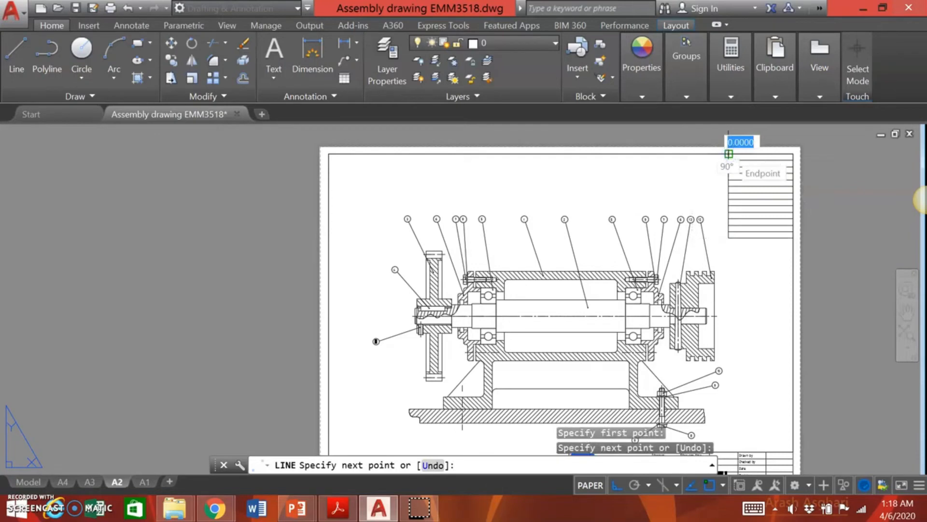
key(Return)
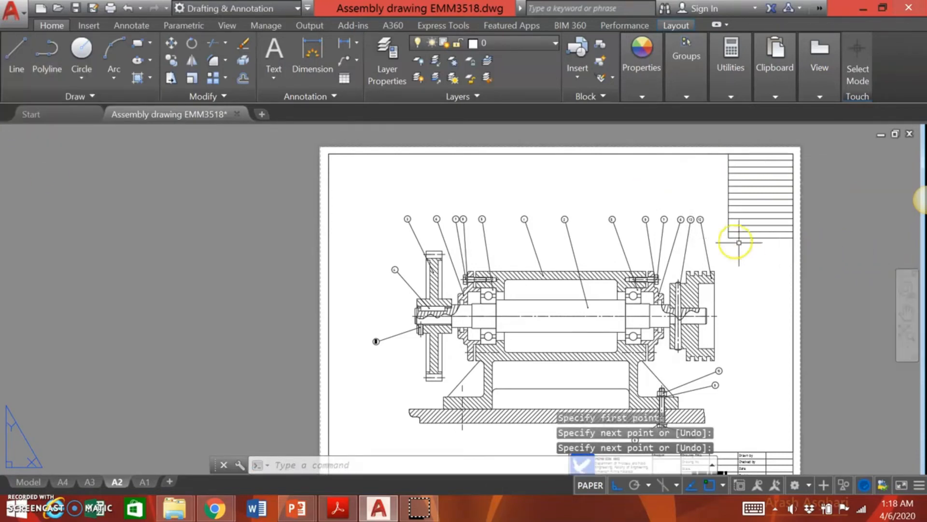
Draw a full-height vertical column divider in the table, 15 units right of its left edge
scroll(752, 218, up, 2)
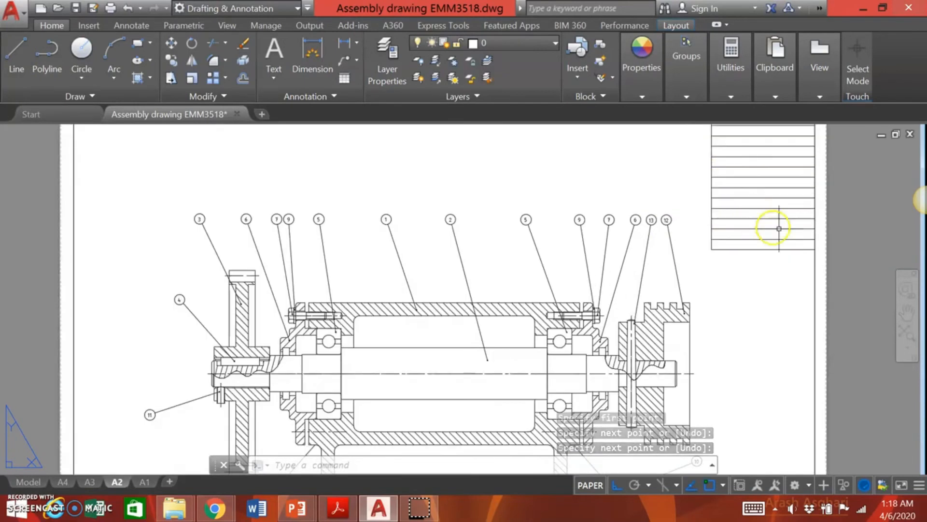
middle_drag(772, 309, 657, 377)
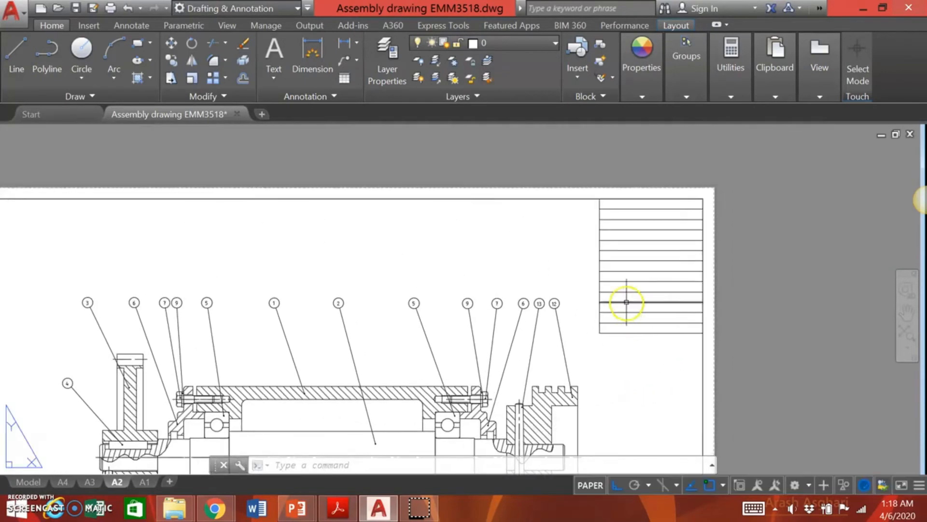
click(19, 48)
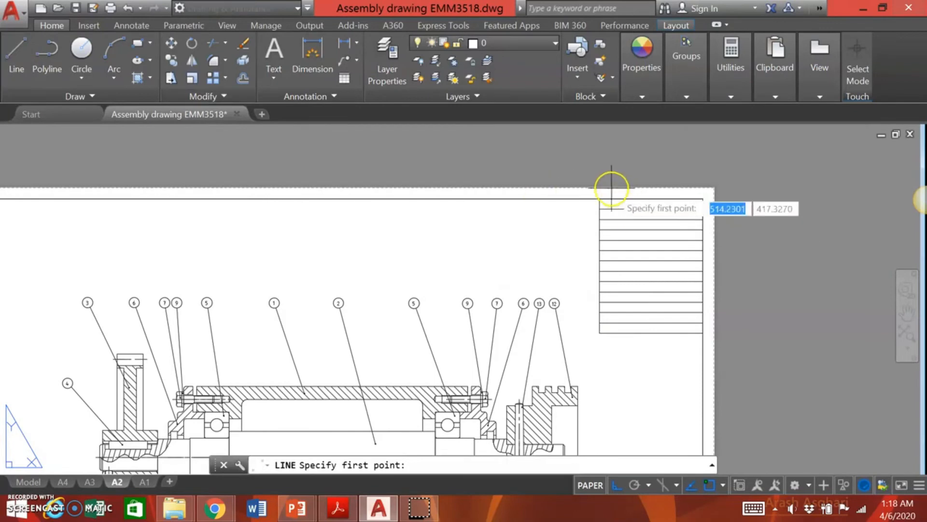
click(600, 198)
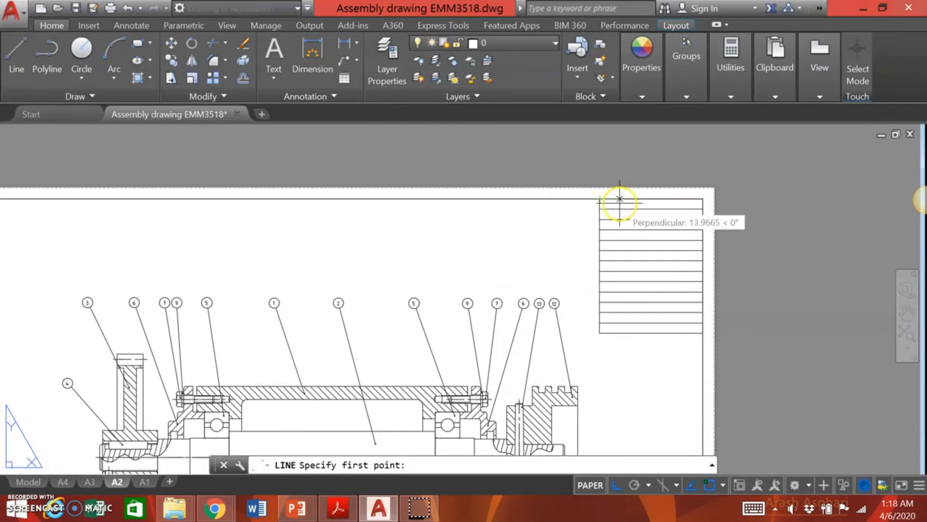
text(15)
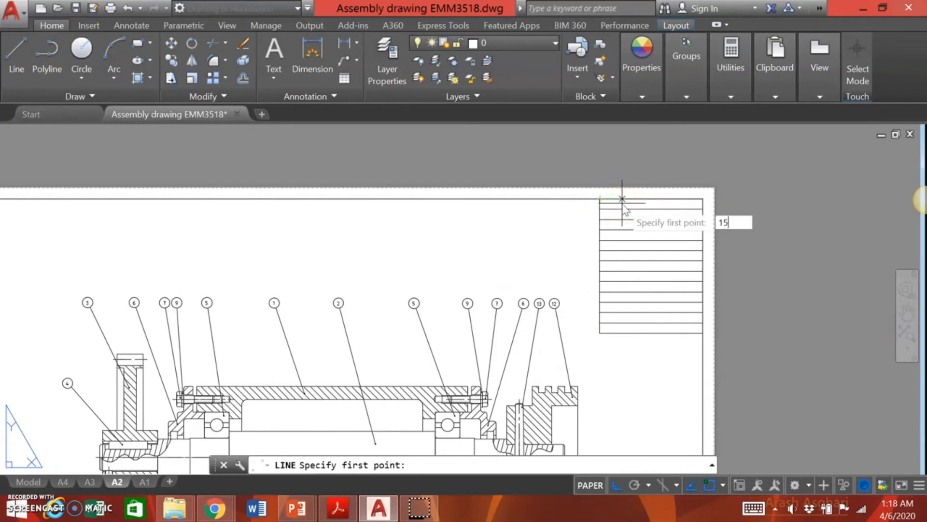
key(Return)
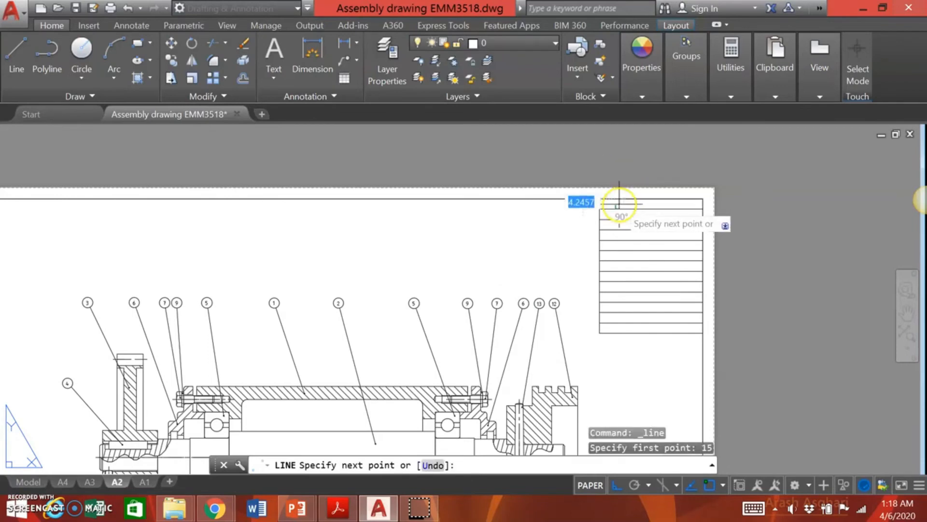
click(620, 198)
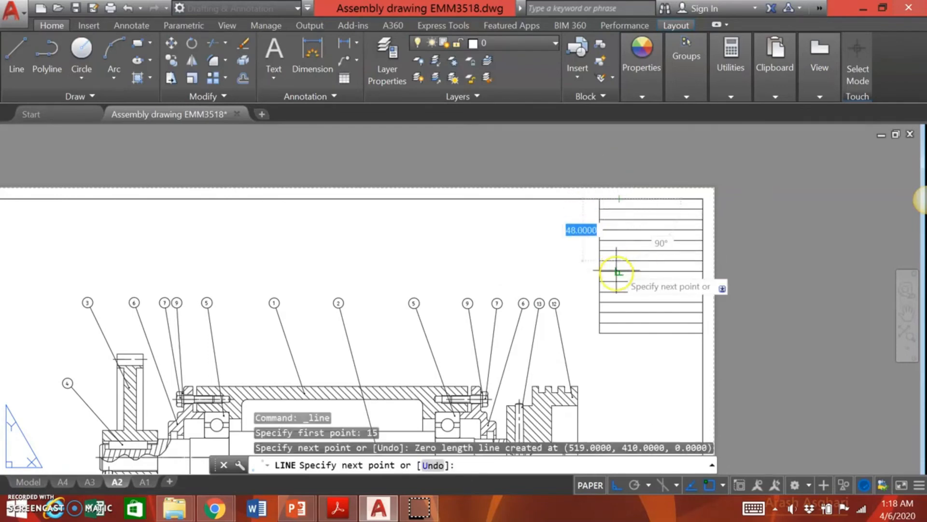
click(619, 333)
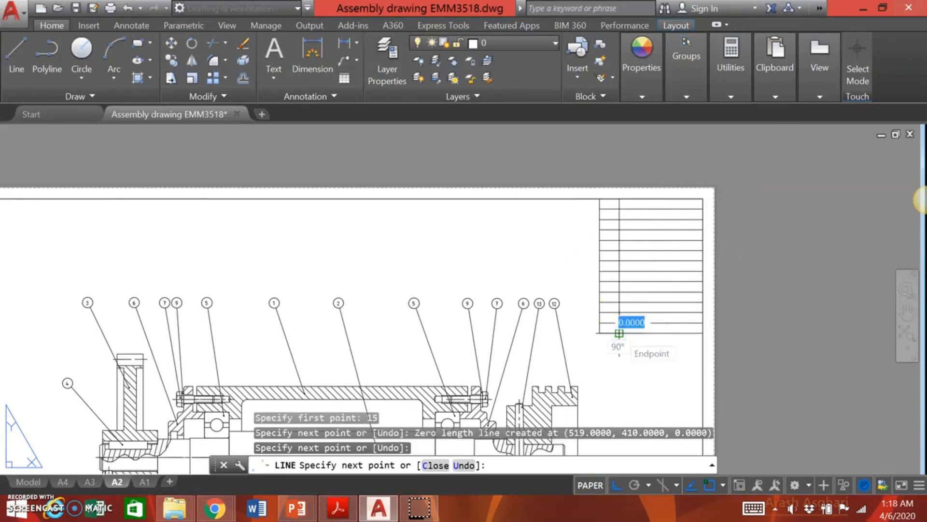
key(Return)
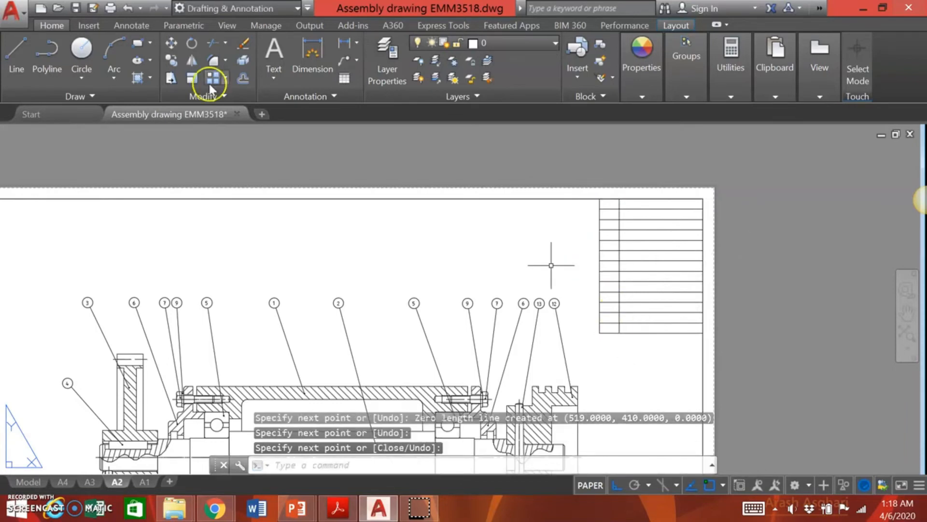
Draw a second full-height column divider 25 units right of the first divider
click(14, 50)
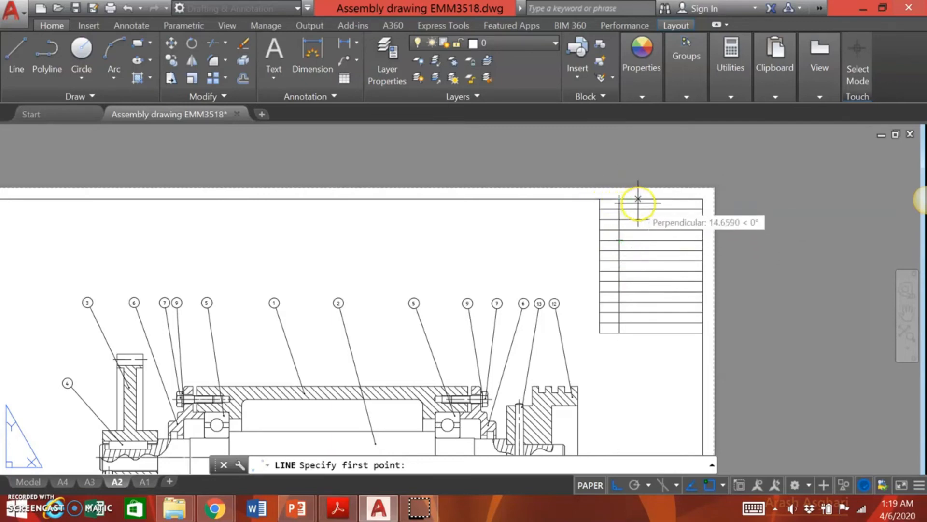
text(25)
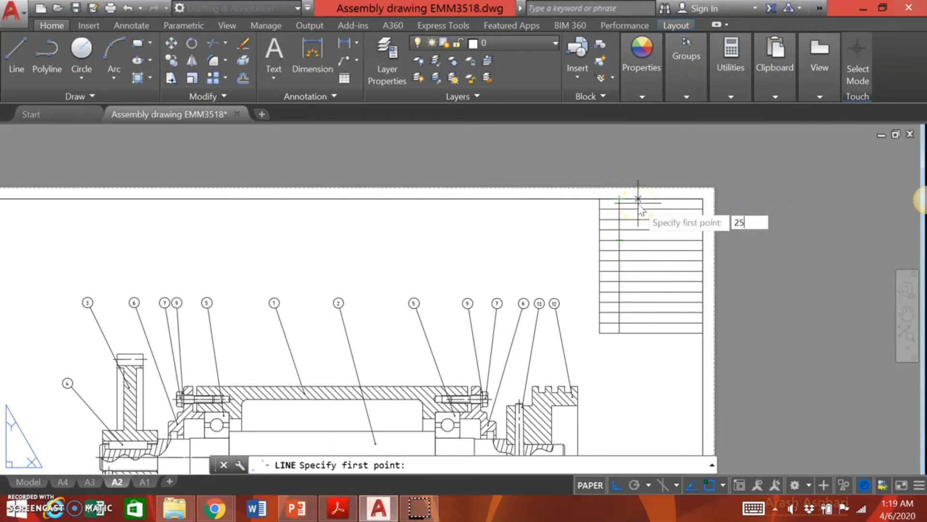
key(Return)
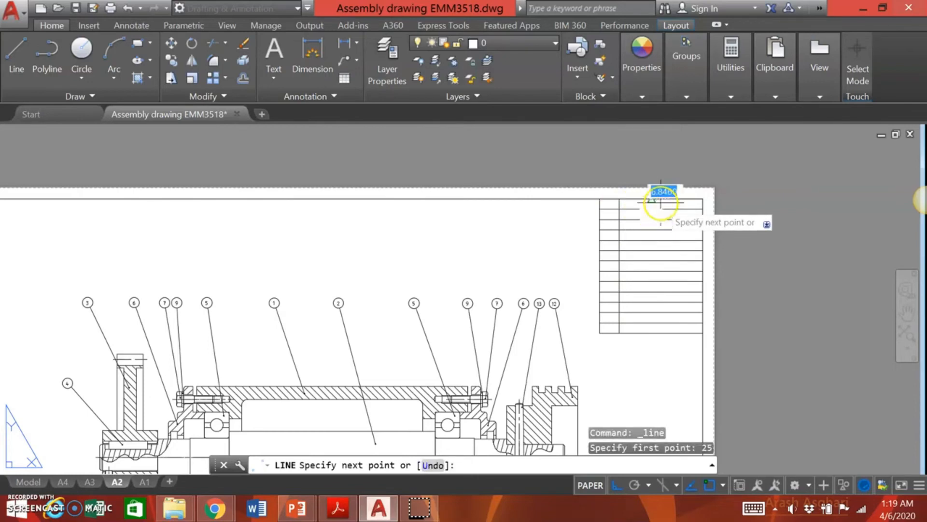
click(652, 337)
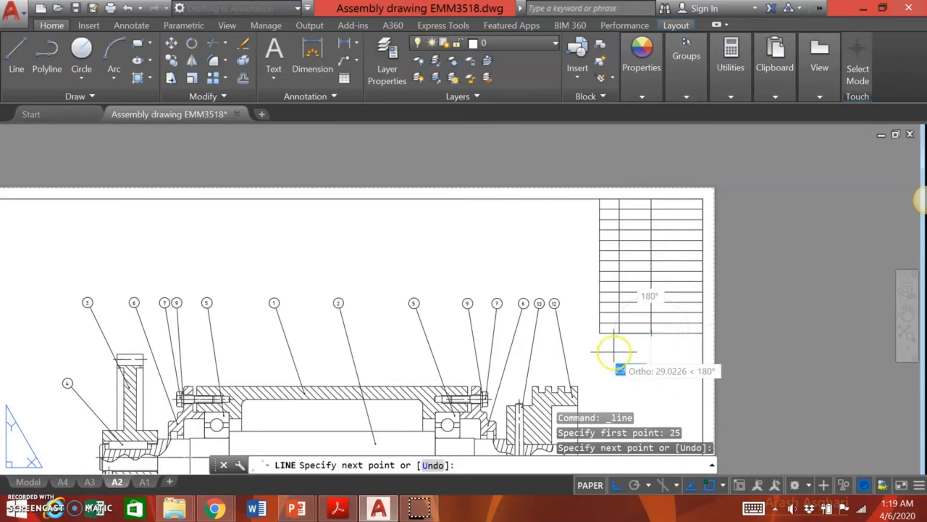
key(Return)
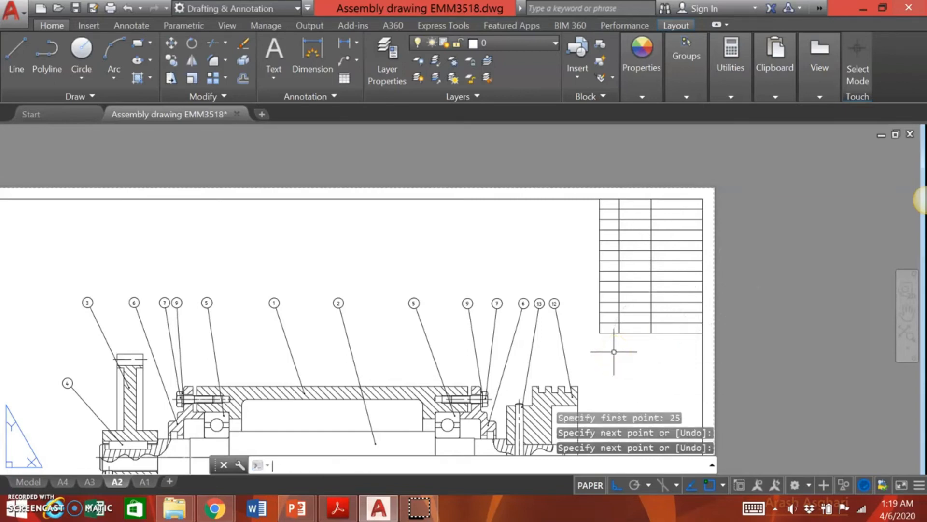
key(Return)
Draw a third full-height column divider 10 units right of the second divider
click(13, 54)
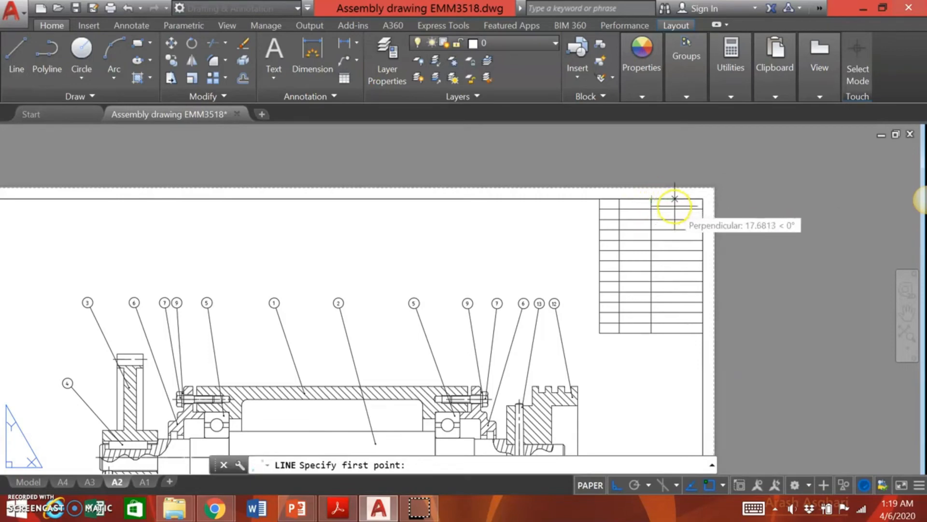
text(10)
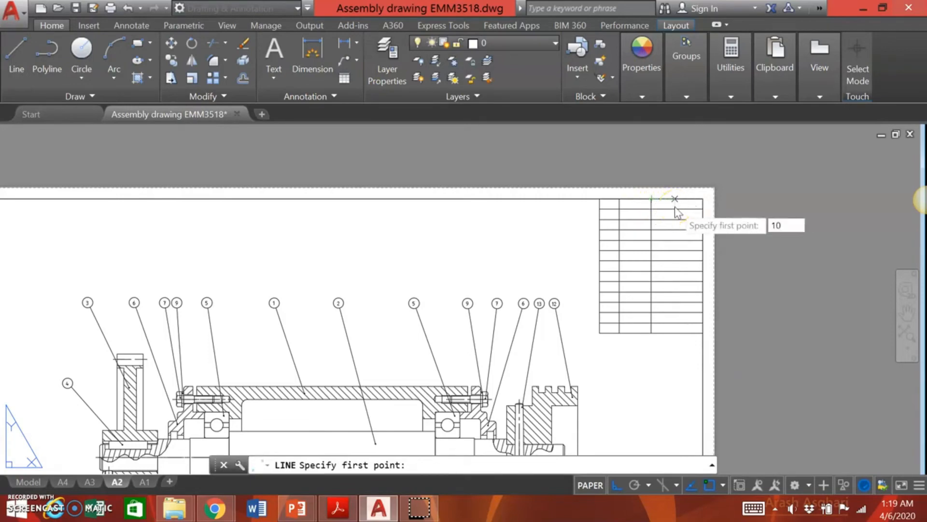
key(Return)
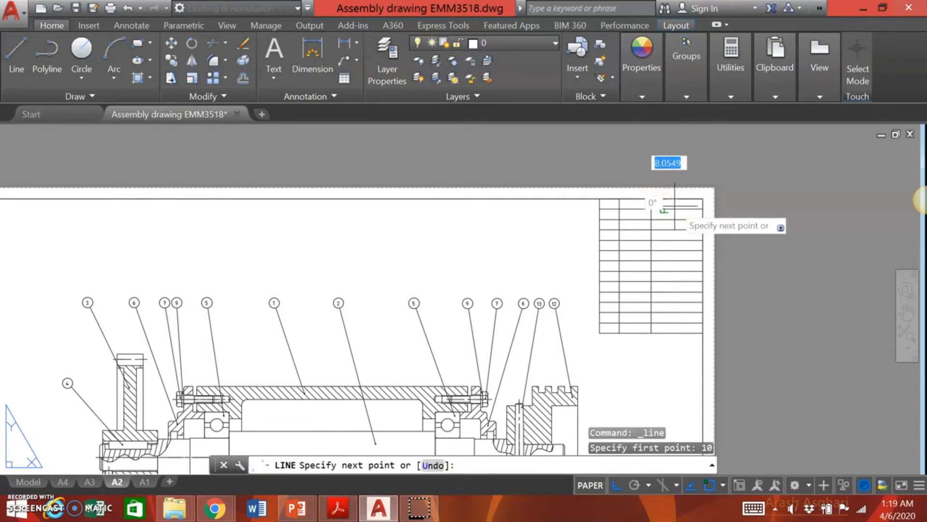
click(664, 332)
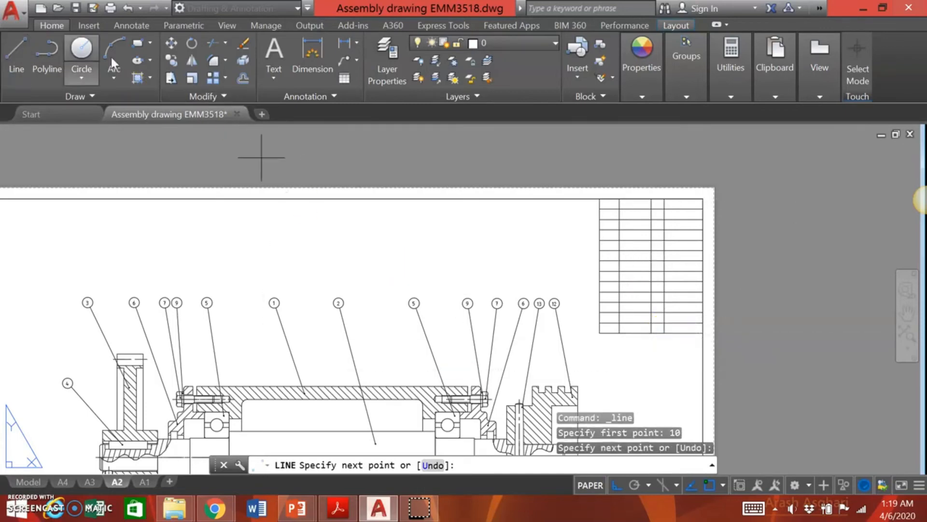
click(16, 50)
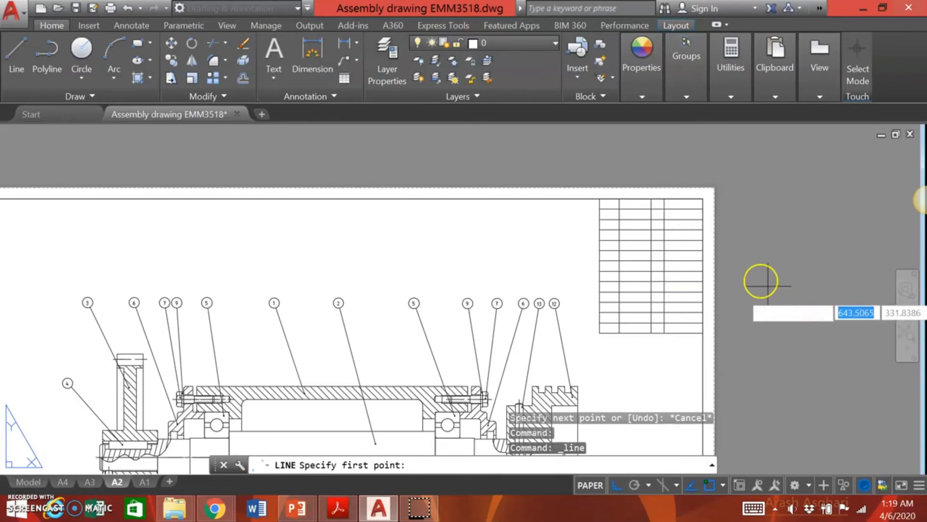
key(Escape)
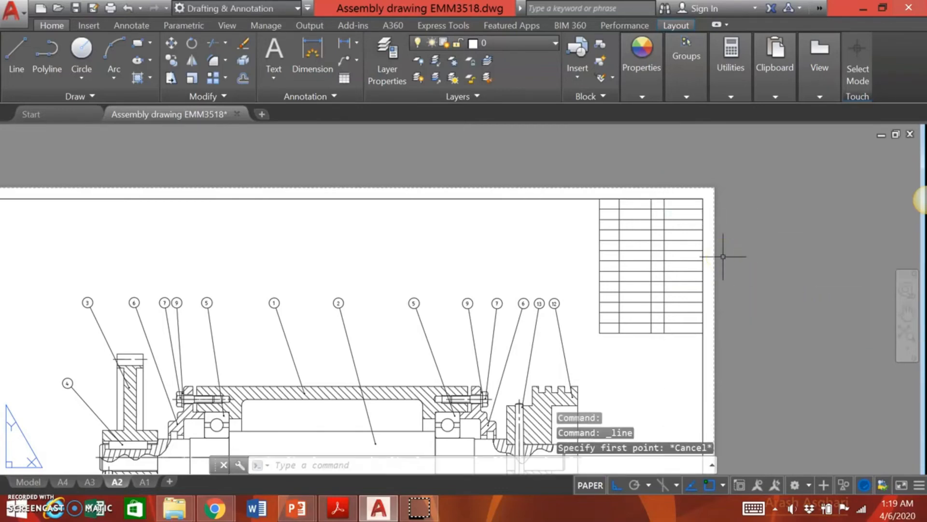
Draw a fourth full-height column divider in the table, 10 units right of the third divider
click(665, 201)
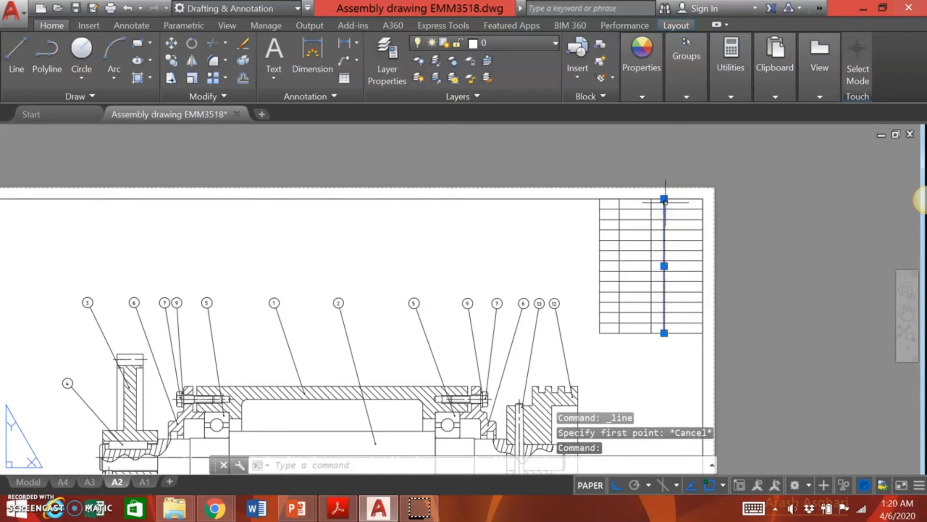
key(Escape)
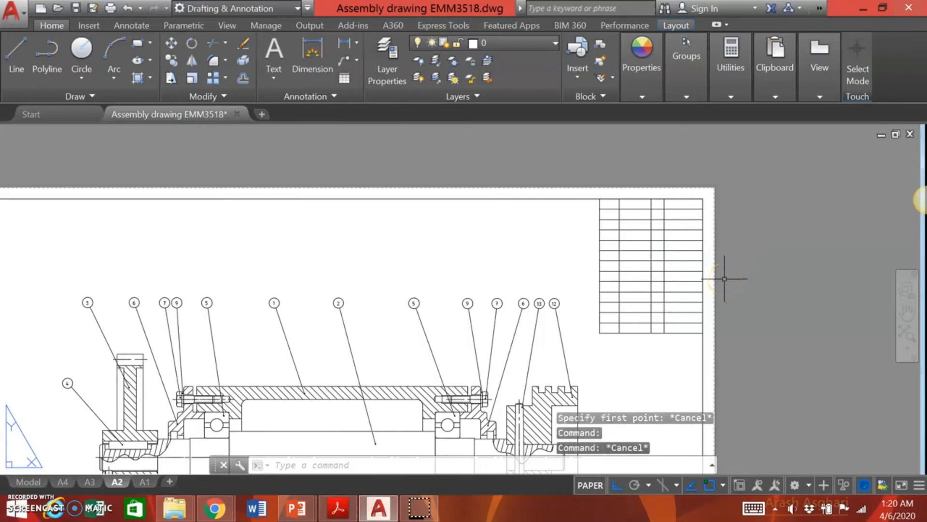
click(32, 34)
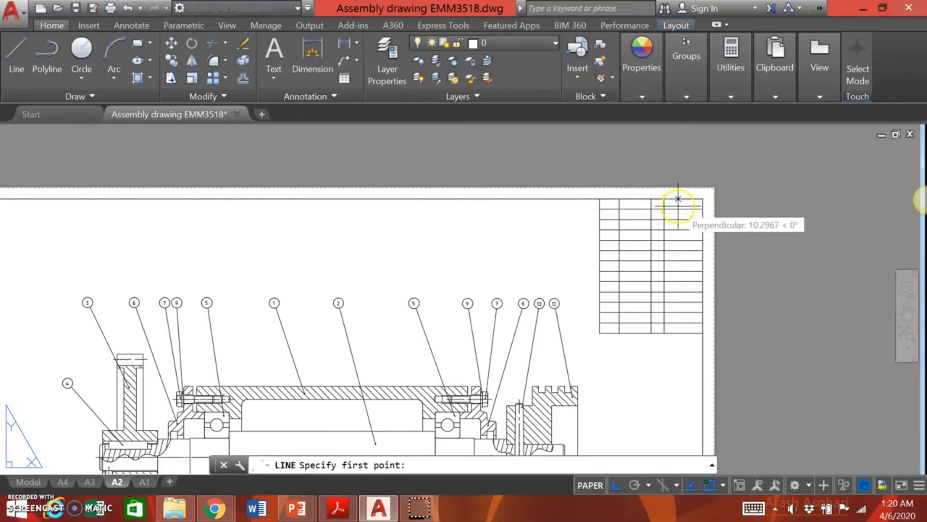
text(1)
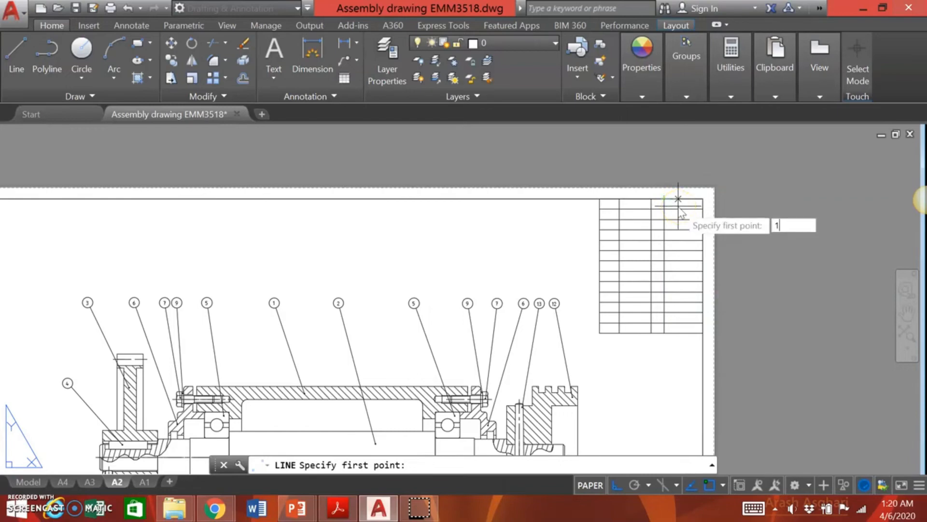
text(0)
key(Return)
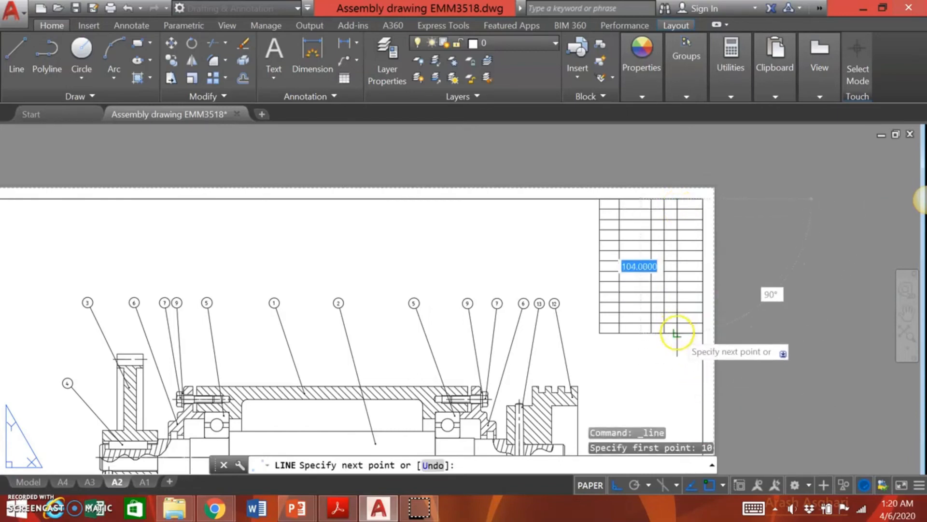
click(677, 332)
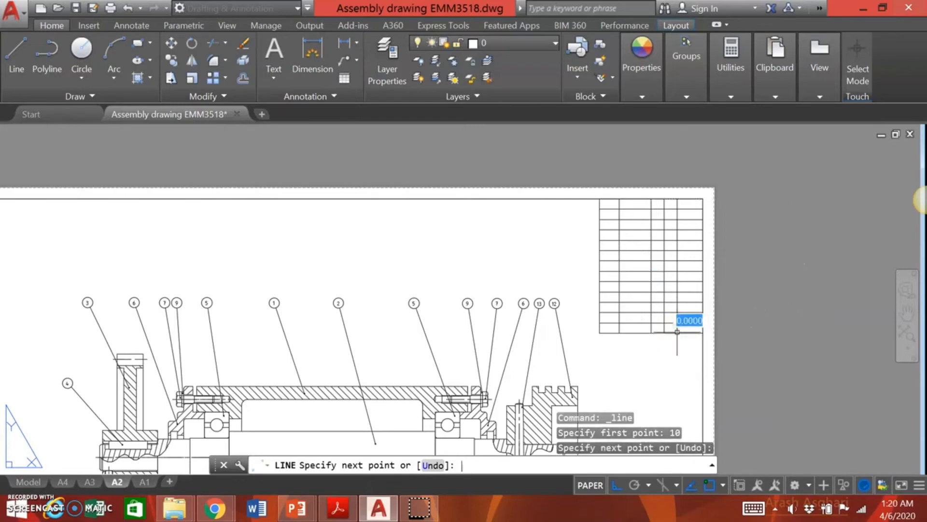
key(Return)
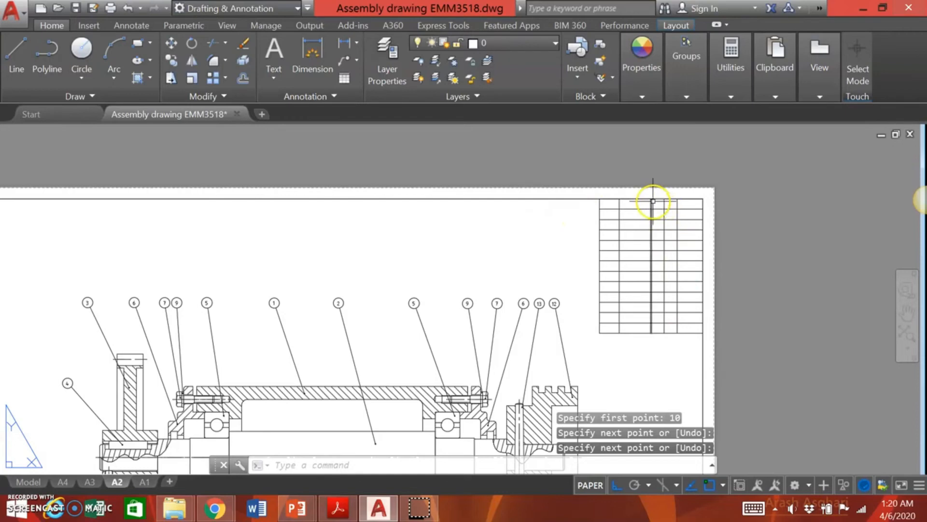
Delete the second inner column divider of the table, the one 25 units right of the first divider
click(652, 200)
mouse_move(651, 199)
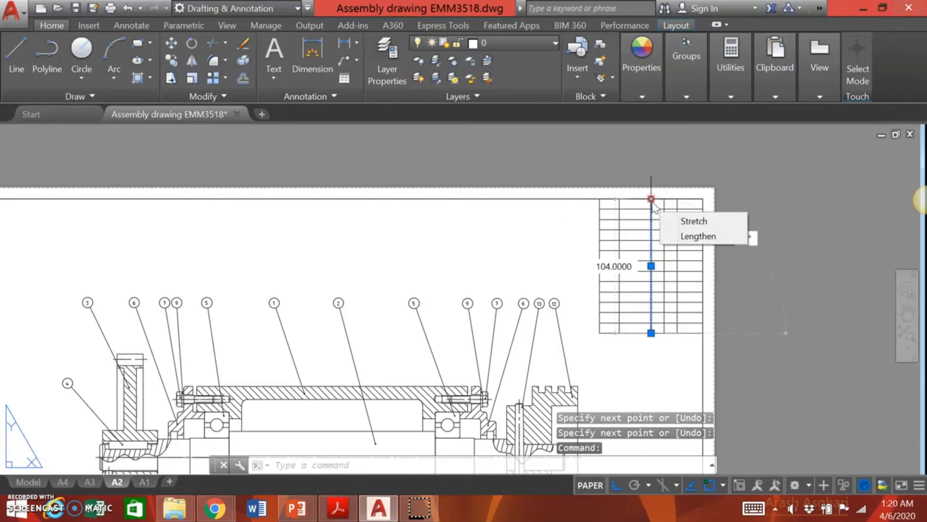
key(Delete)
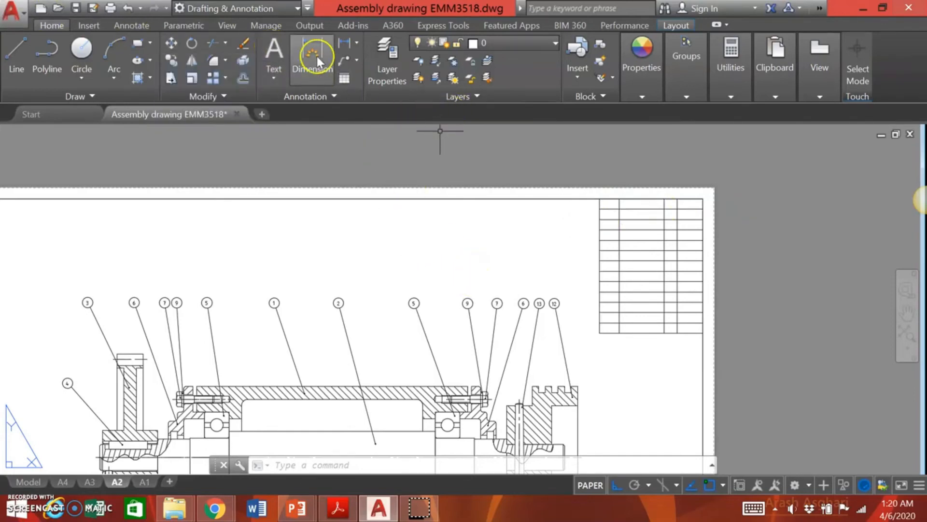
Add the header "Part No." as multiline text filling the first column's top cell, with Middle Center justification
click(278, 49)
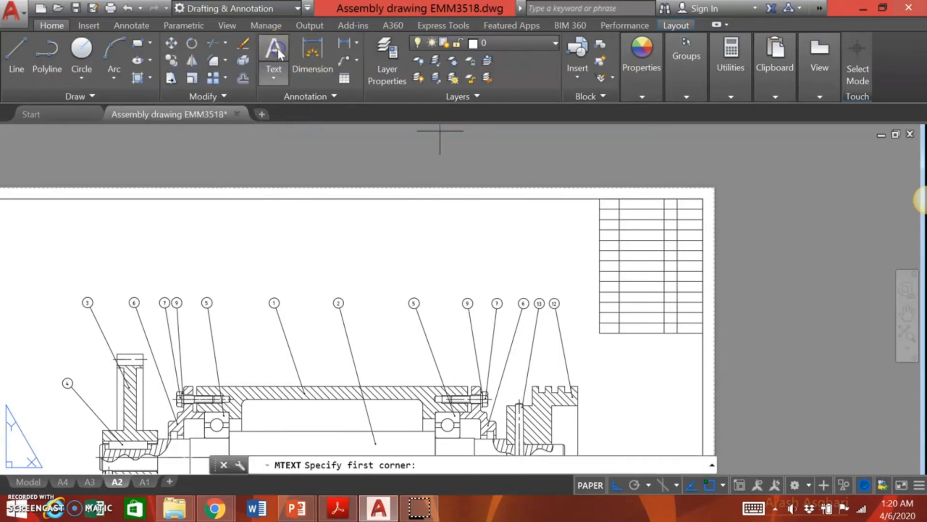
scroll(628, 241, up, 4)
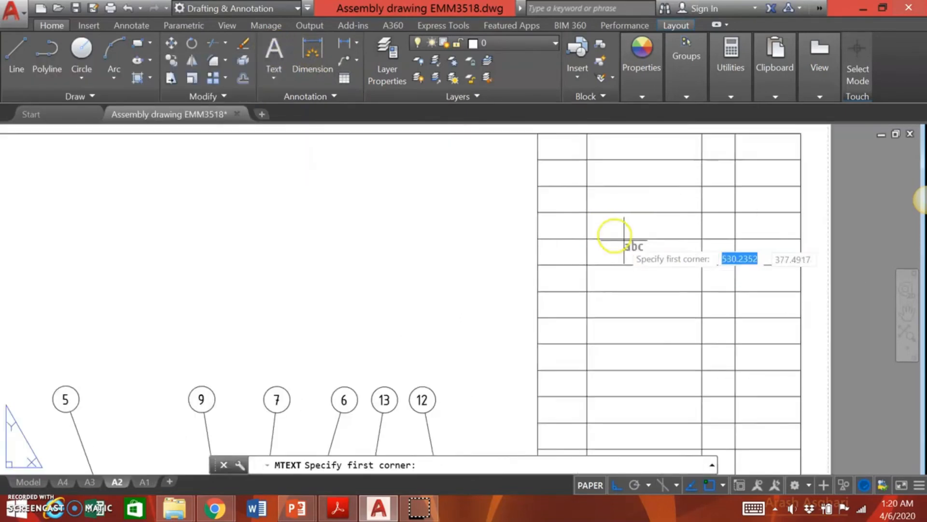
click(537, 134)
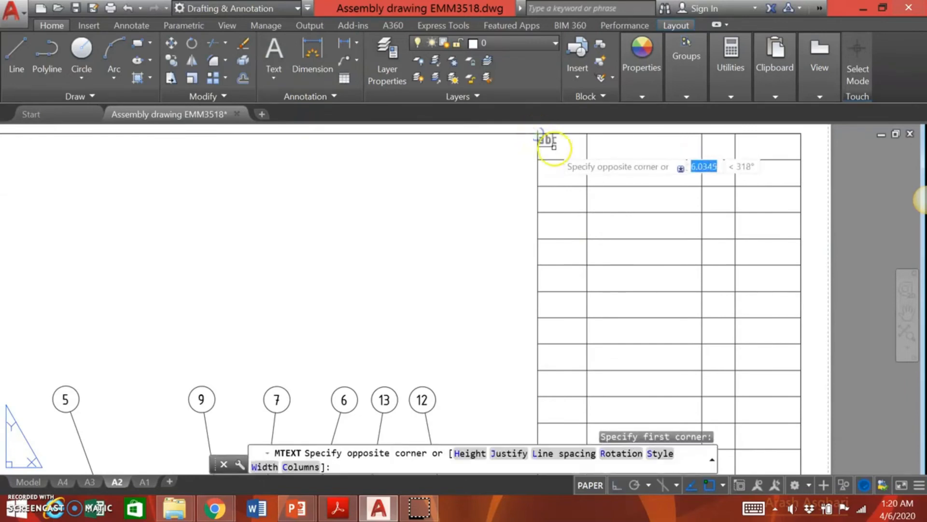
click(587, 159)
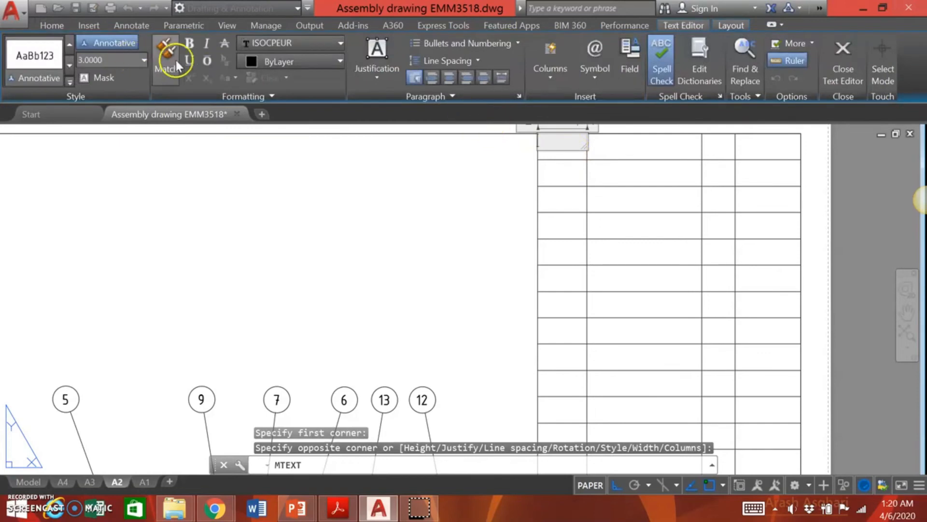
click(378, 72)
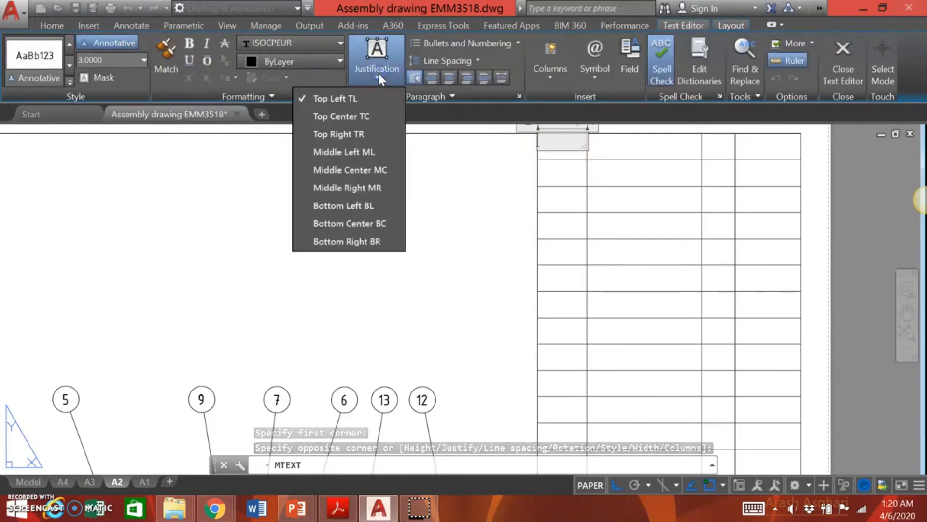
click(373, 171)
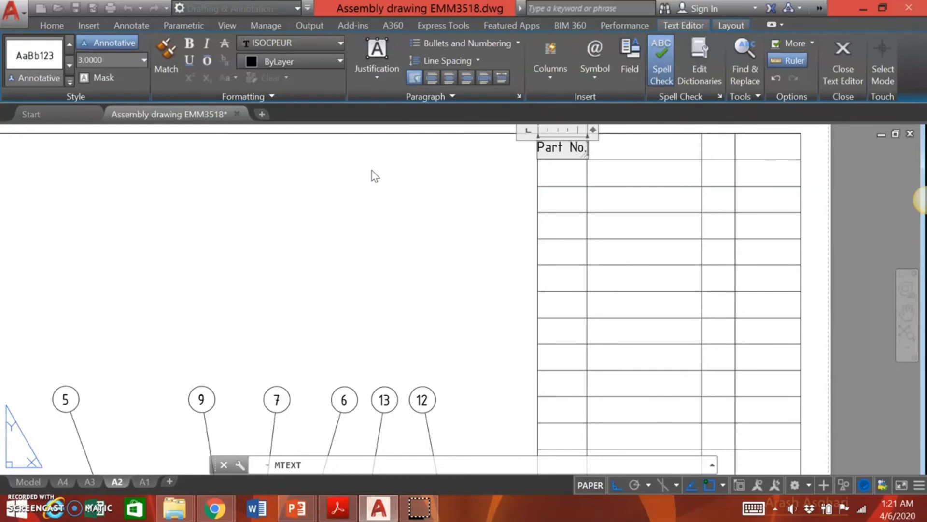
click(468, 275)
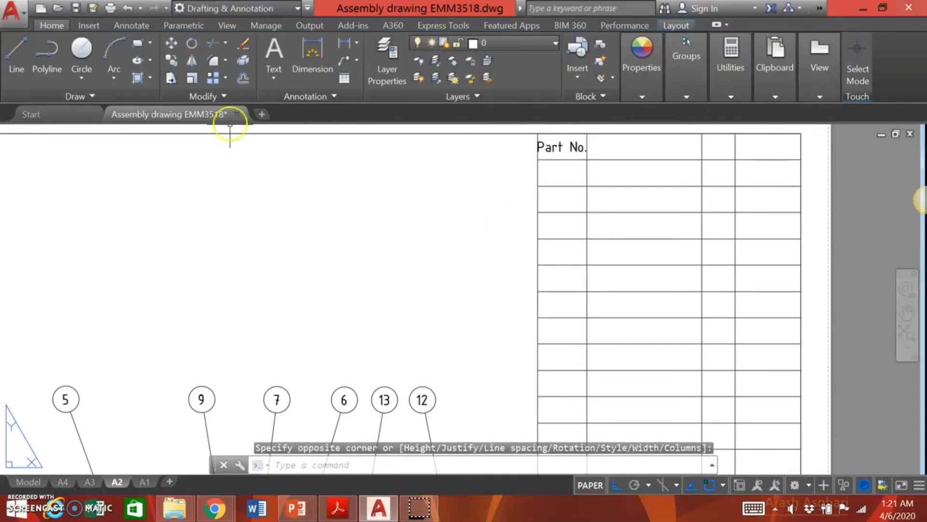
Add the header "Part Name" as multiline text filling the second column's top cell, with Middle Center justification
click(273, 50)
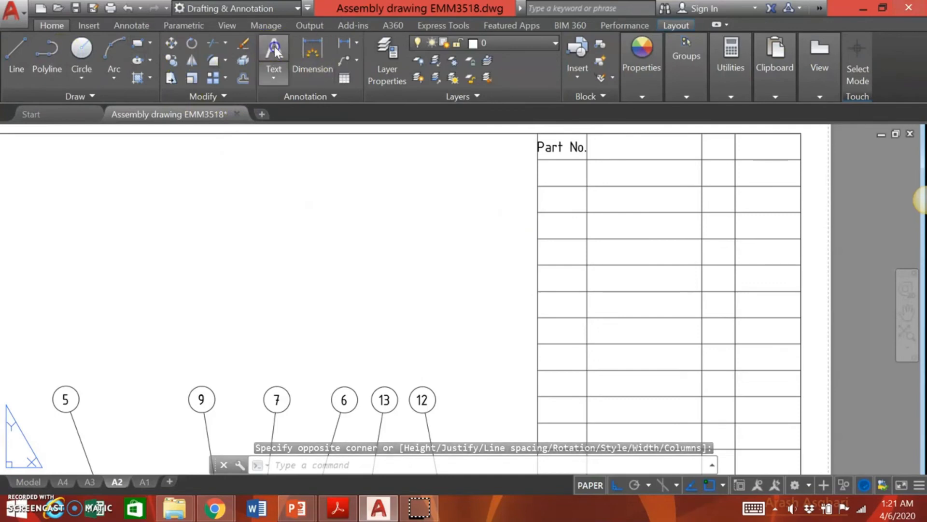
click(587, 134)
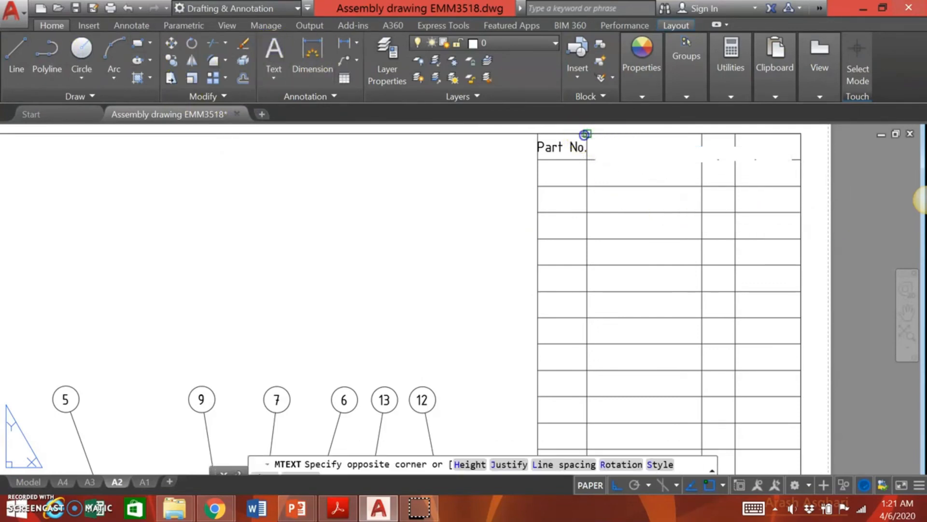
click(699, 162)
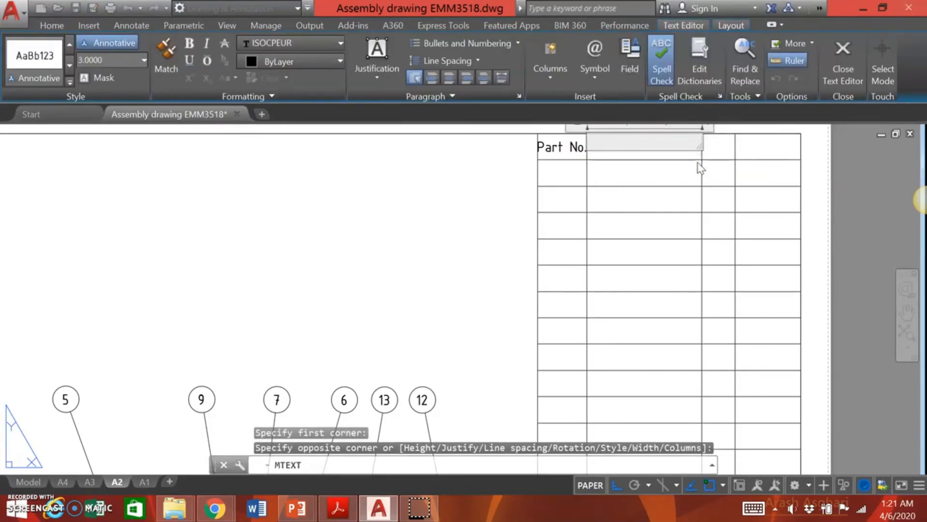
text(Part)
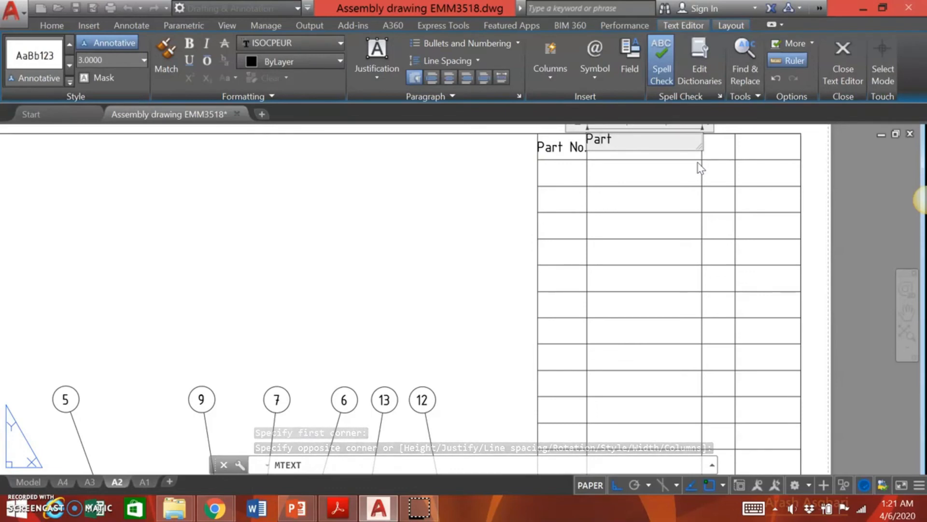
key(BackSpace)
key(BackSpace)
key(BackSpace)
key(BackSpace)
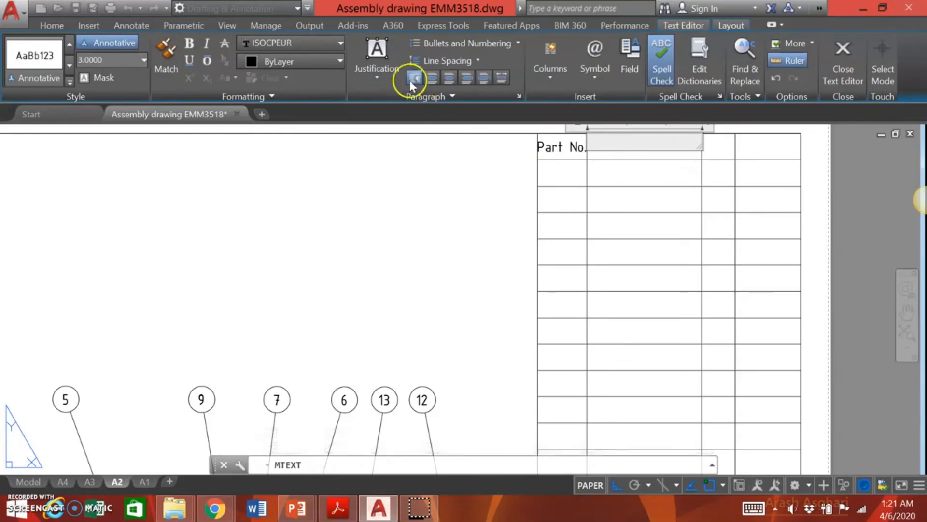
click(363, 77)
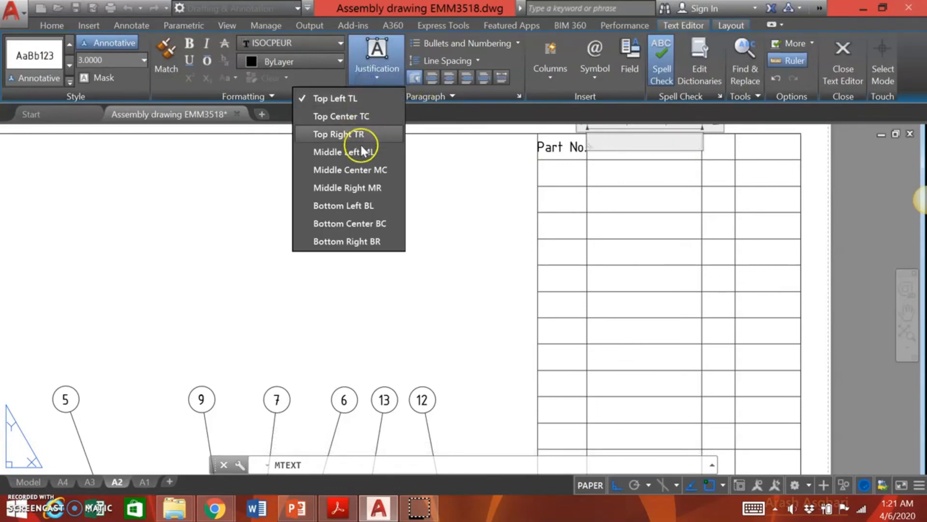
click(361, 165)
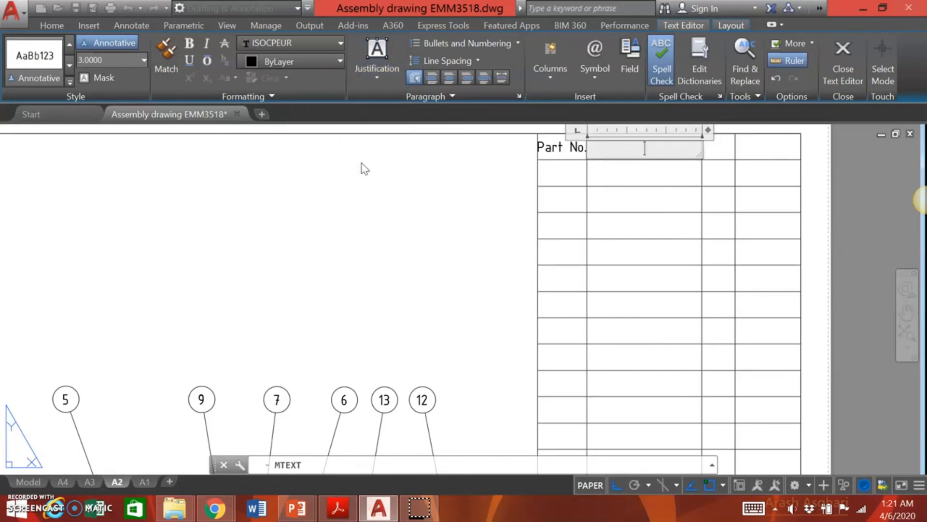
text(Part Nam)
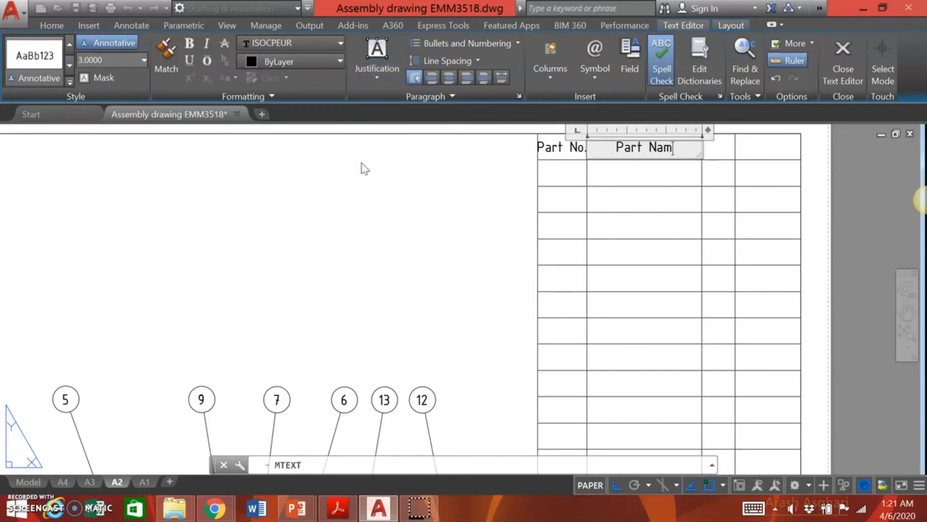
text(a)
key(BackSpace)
text(e)
click(374, 172)
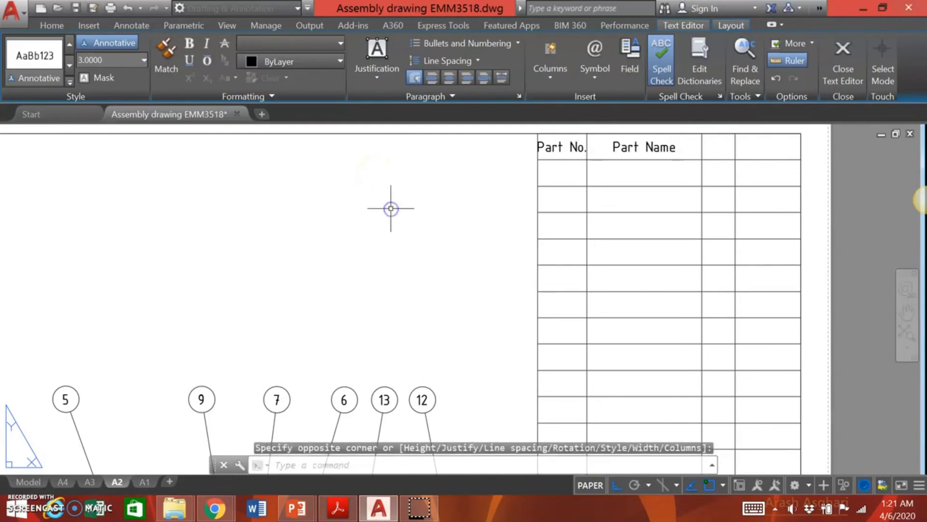
Add the header "Qty." as multiline text filling the third column's top cell, with Middle Center justification
click(274, 51)
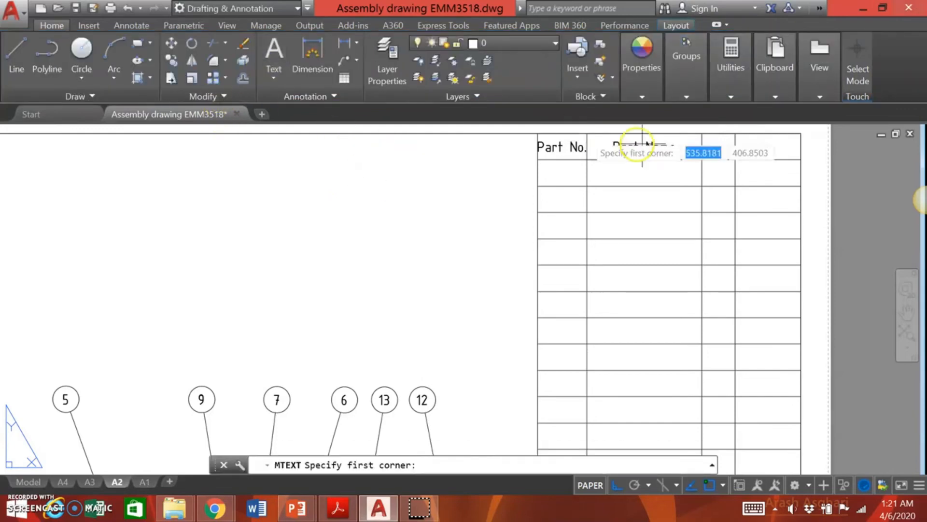
click(701, 134)
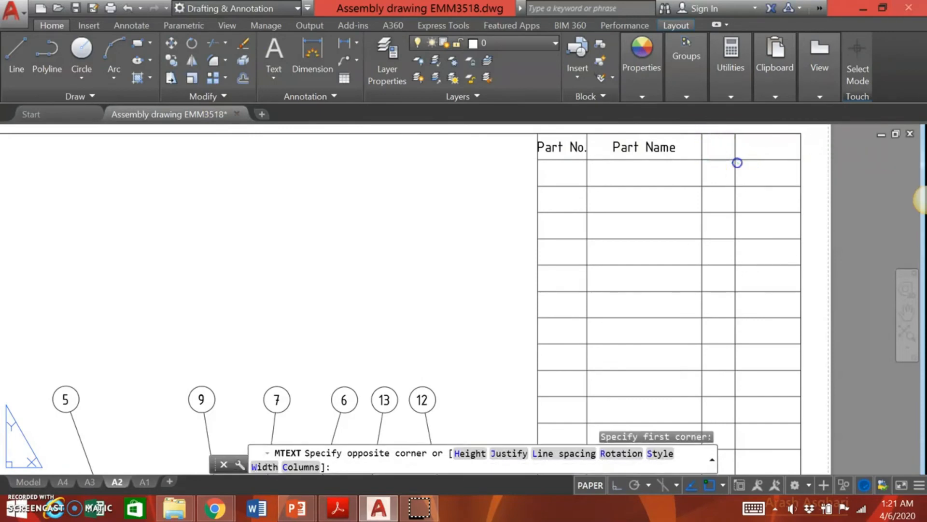
click(736, 160)
click(376, 77)
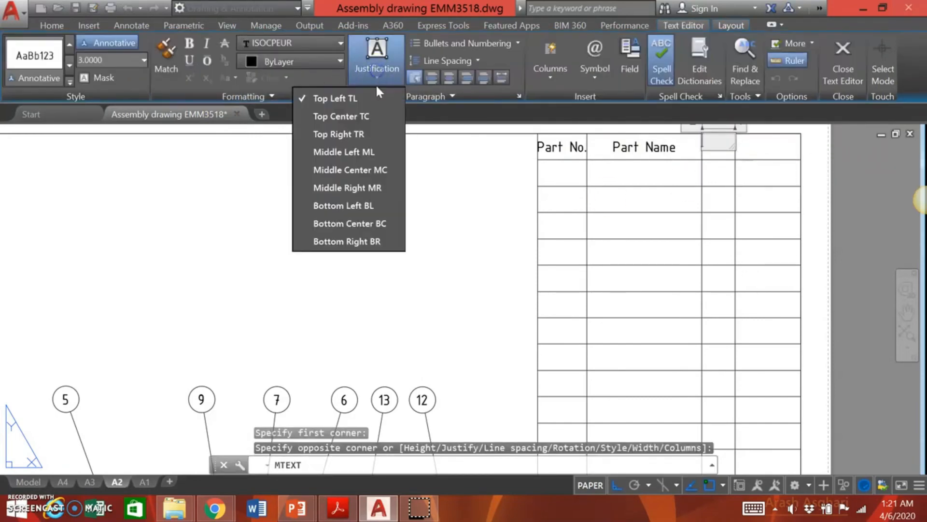
click(381, 169)
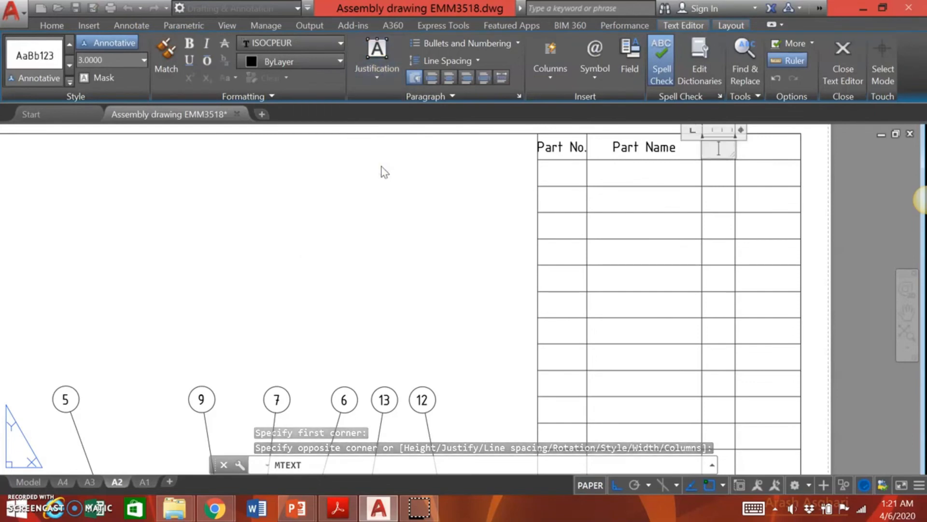
text(Qty.)
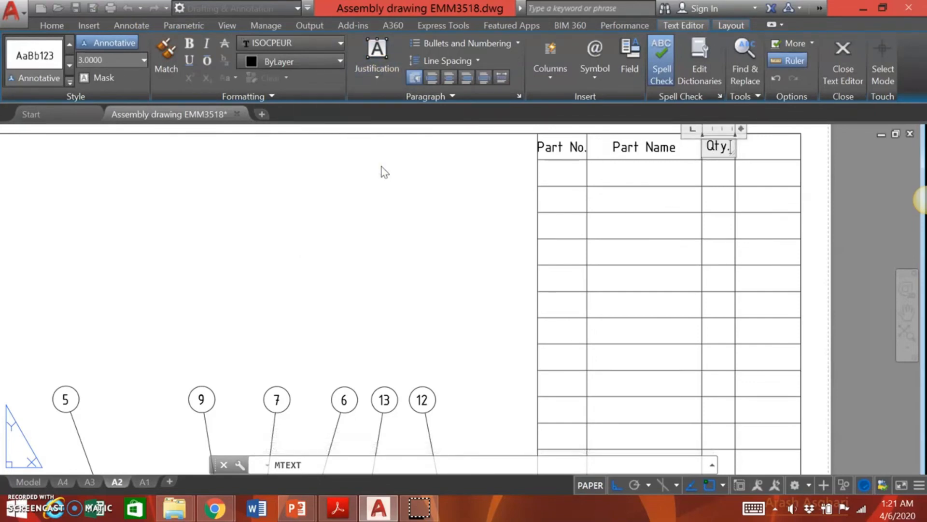
click(393, 213)
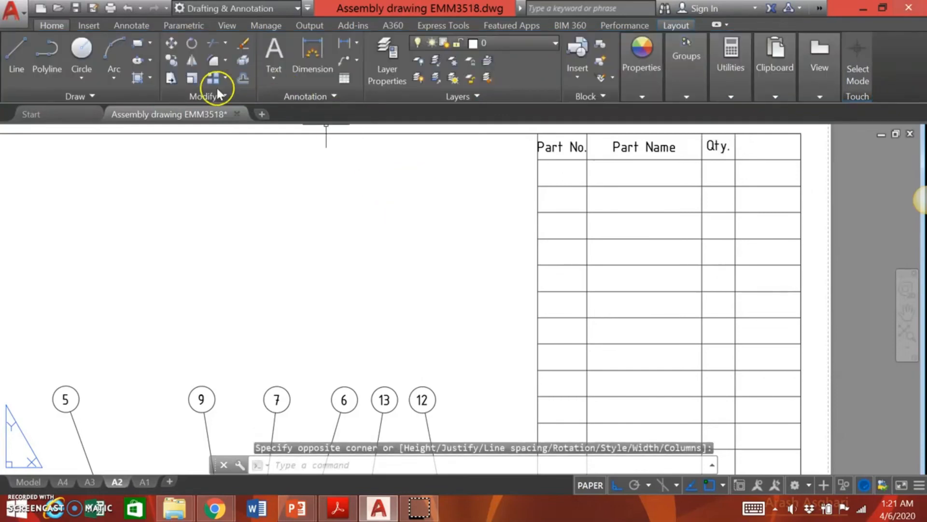
Add the header "Material" as multiline text filling the fourth column's top cell, with Middle Center justification
click(270, 60)
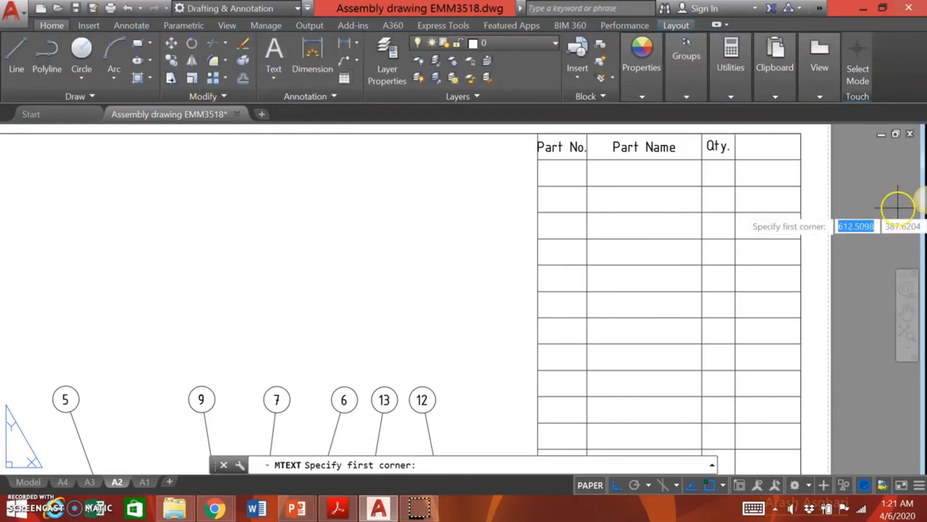
click(736, 135)
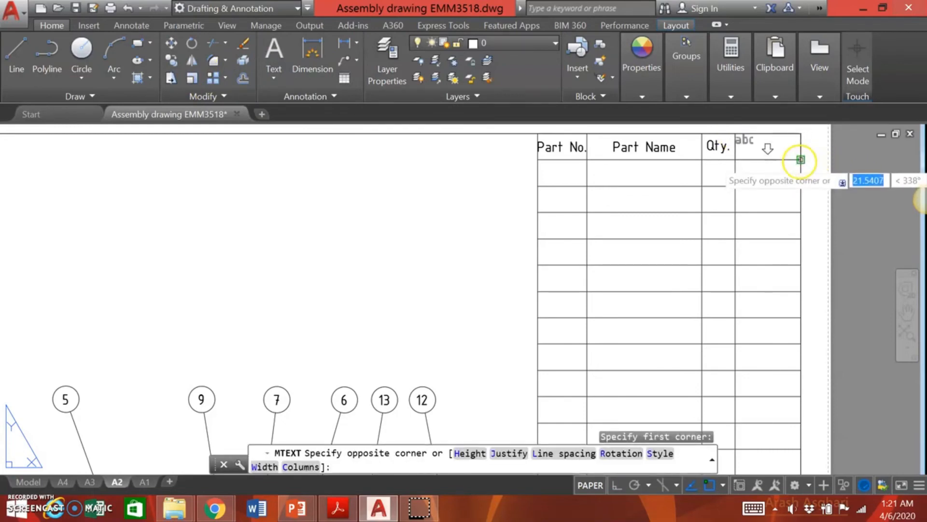
click(800, 161)
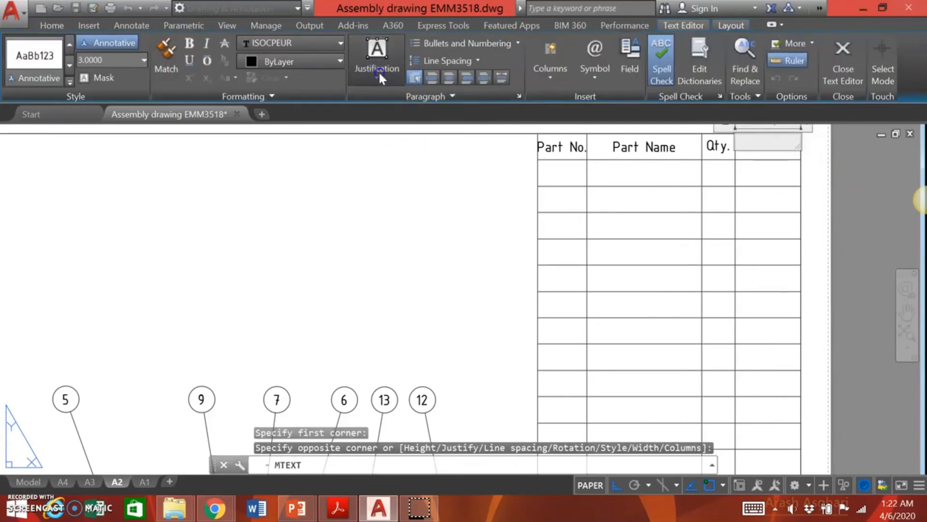
click(378, 71)
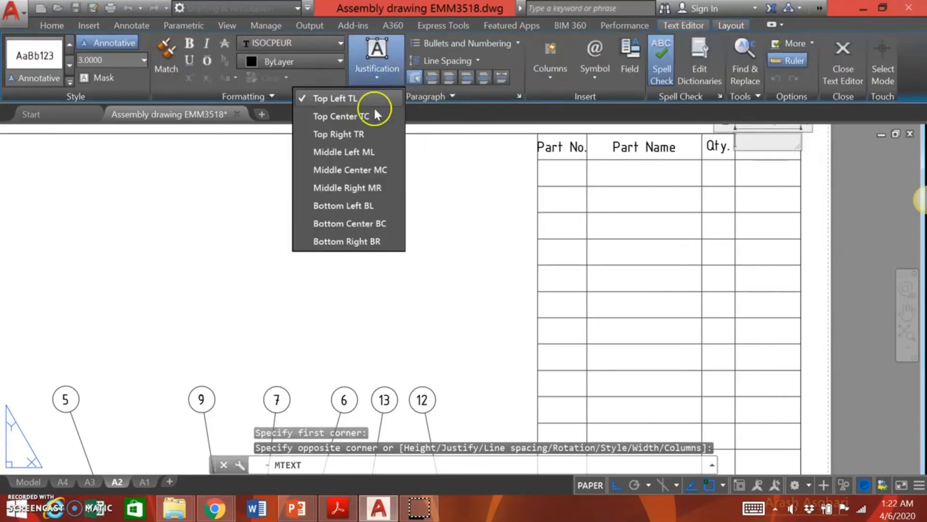
click(364, 169)
text(Material)
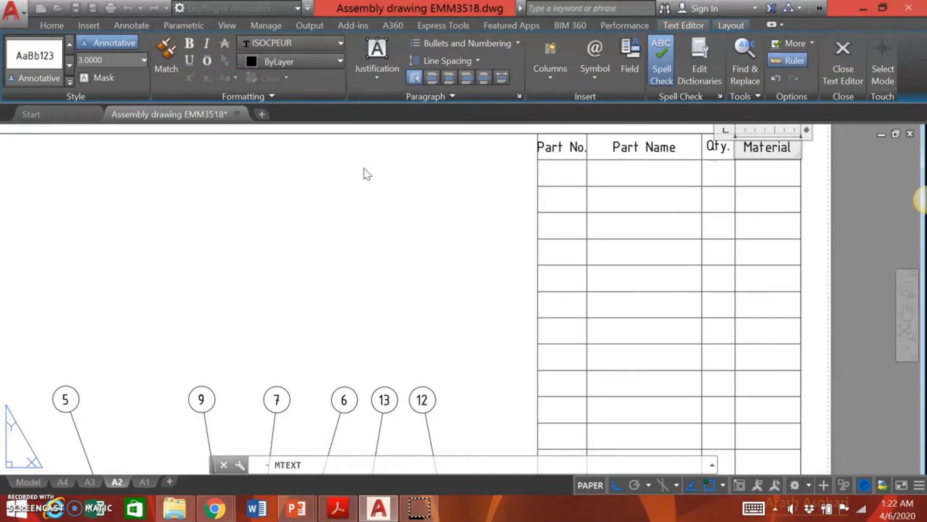
click(390, 249)
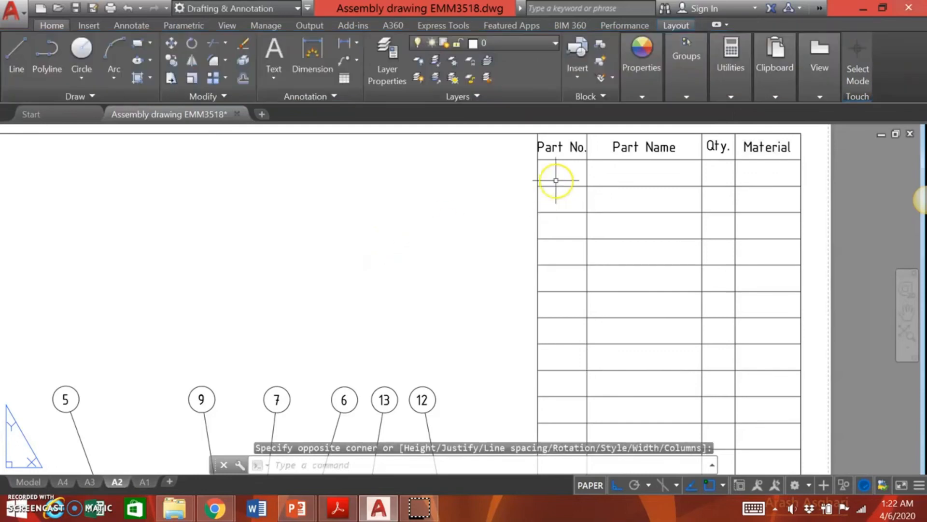
Copy the four column header texts one row down into the first row beneath the header, using the table's corner as base point
click(561, 147)
click(643, 148)
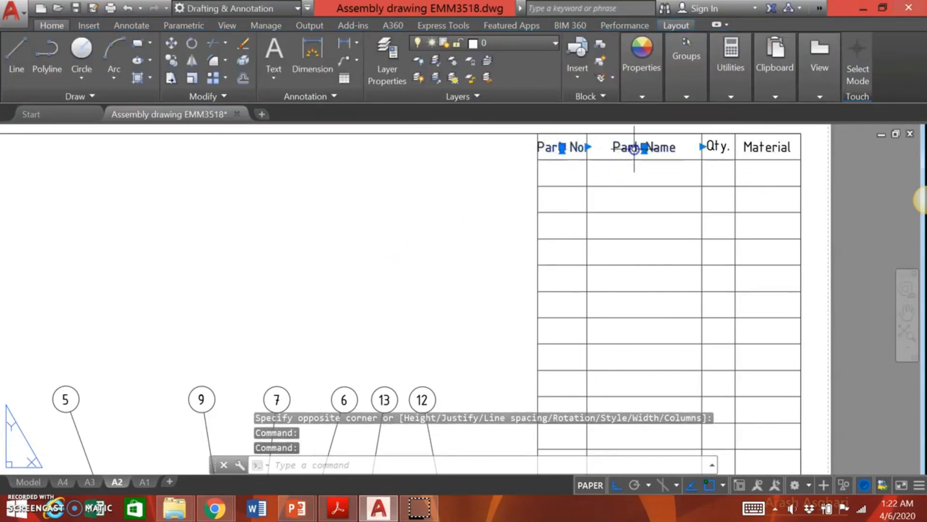
click(713, 147)
click(762, 146)
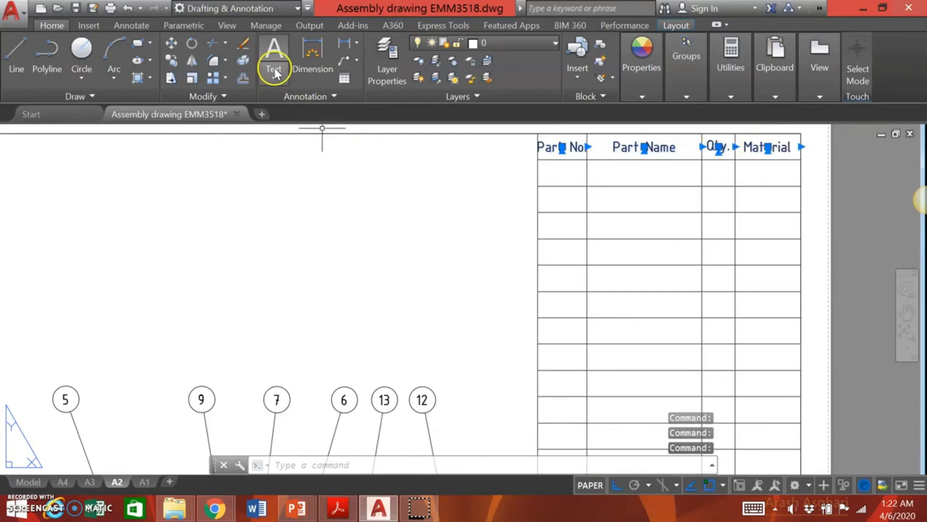
click(171, 59)
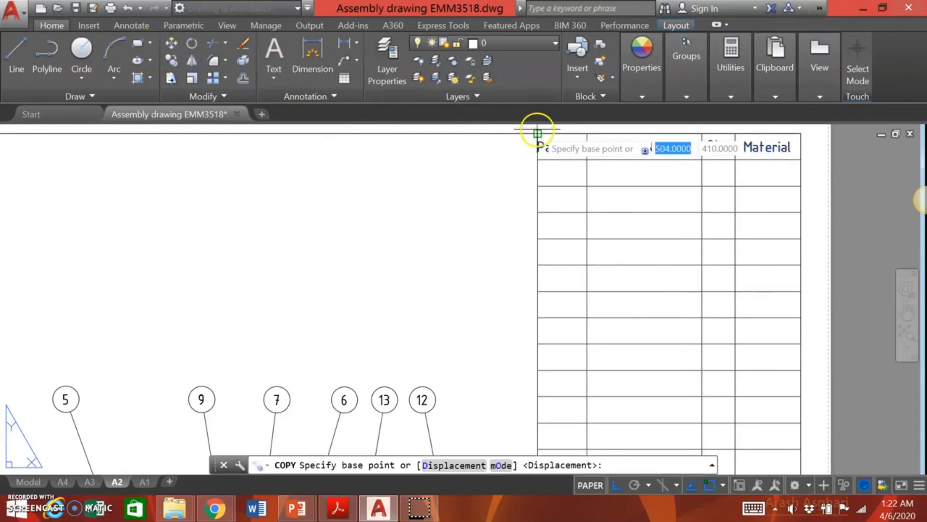
click(537, 134)
click(537, 160)
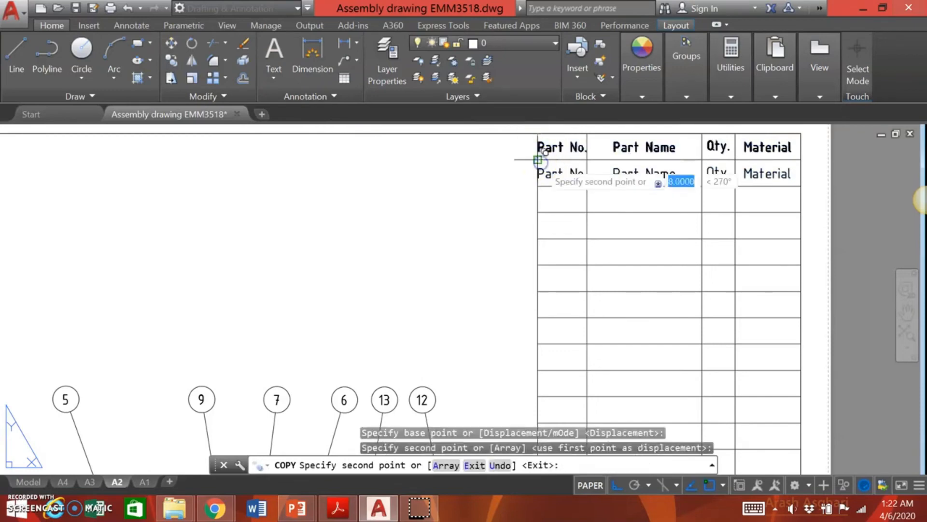
key(Return)
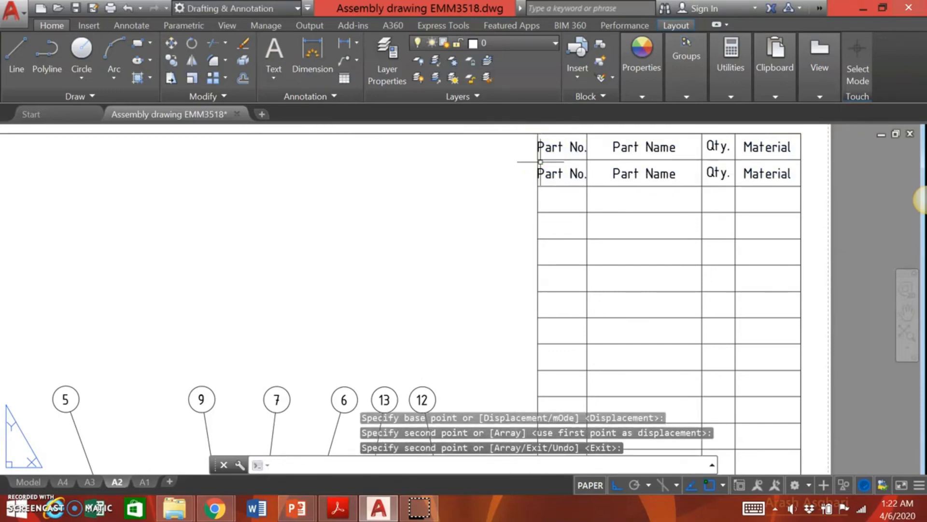
Replace the copied "Part No." text in the first row beneath the header with 1
click(570, 175)
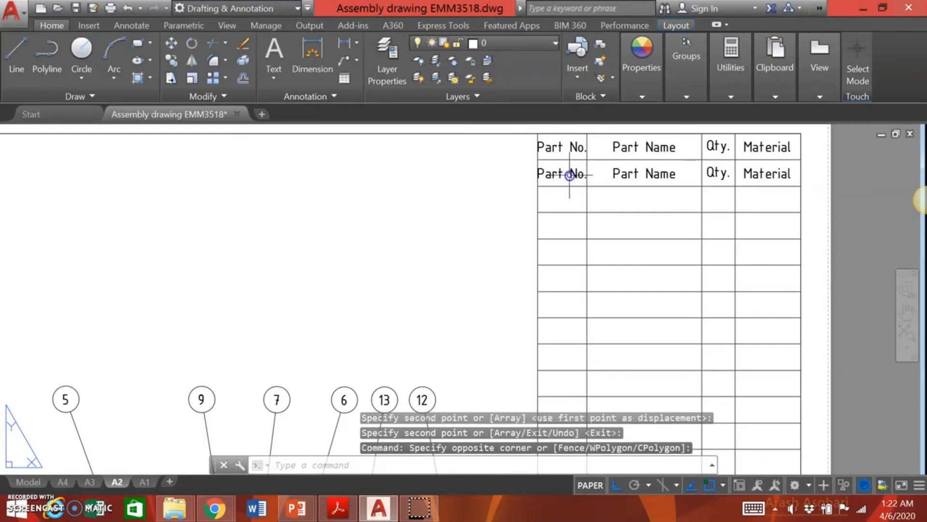
click(575, 174)
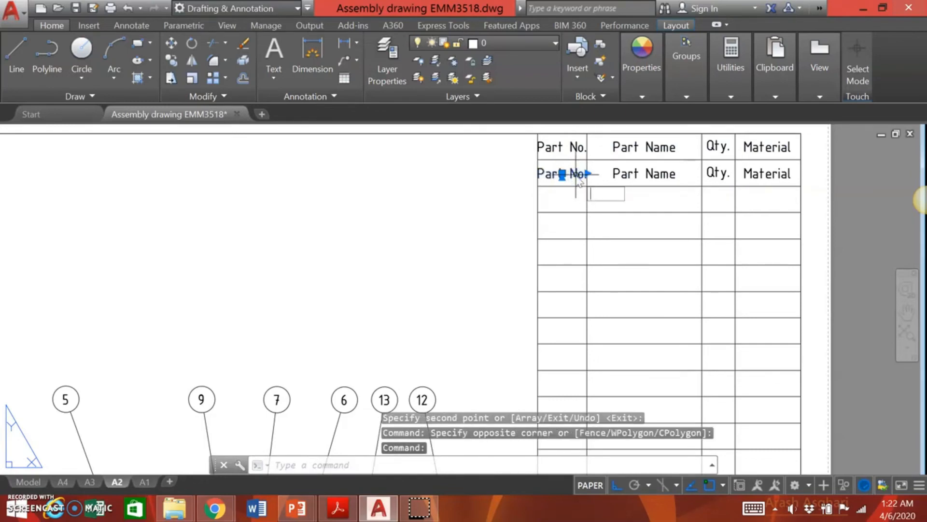
double_click(577, 187)
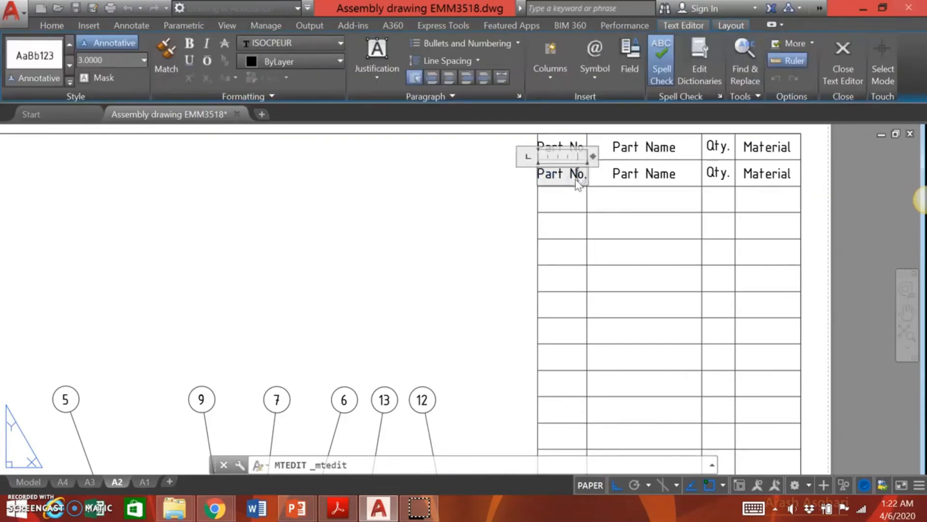
drag(584, 174, 536, 172)
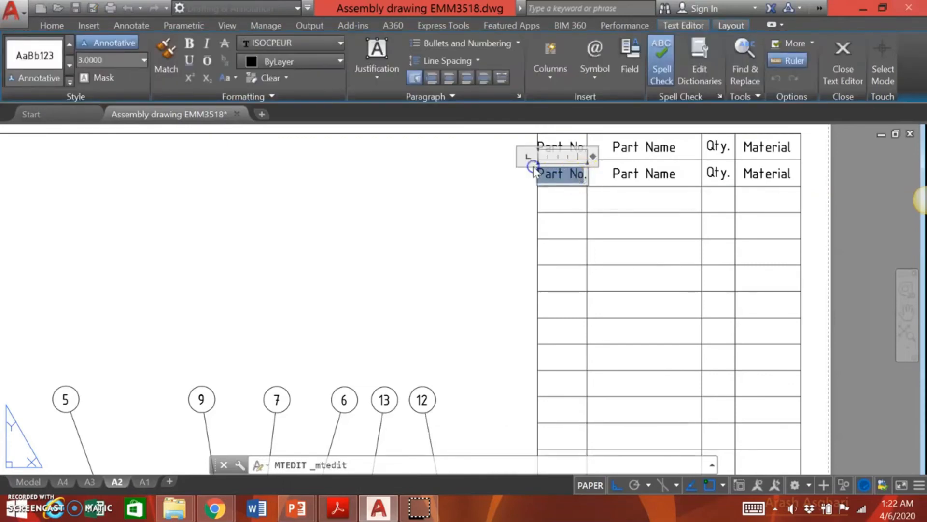
key(Delete)
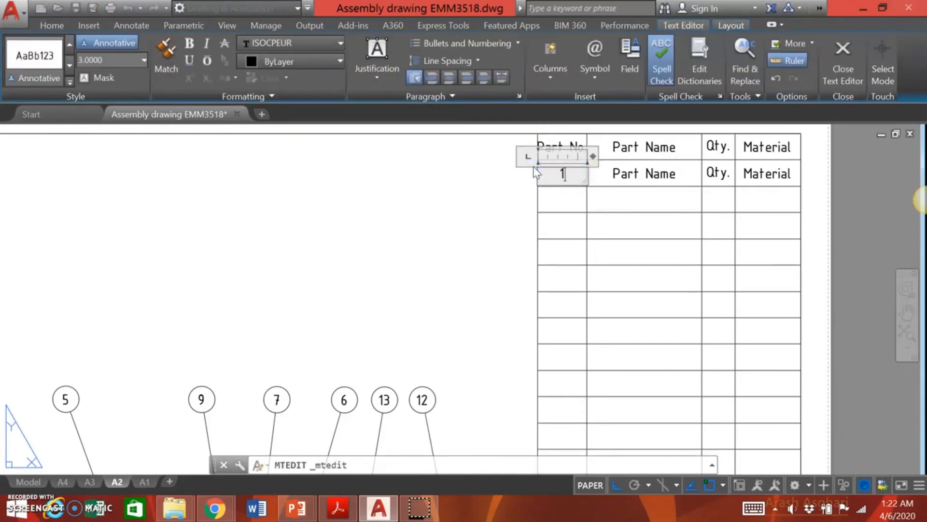
click(486, 198)
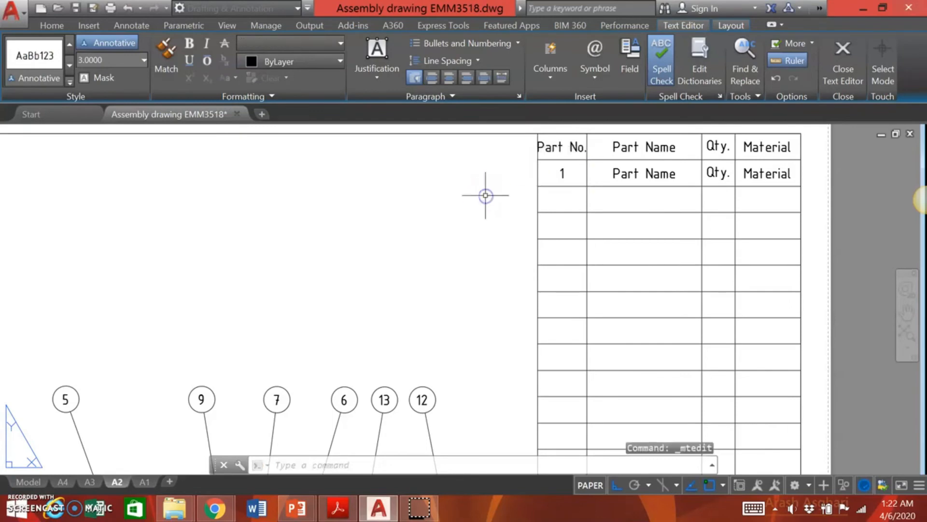
Replace the copied "Part Name" text in the first row beneath the header with "Casing"
double_click(670, 174)
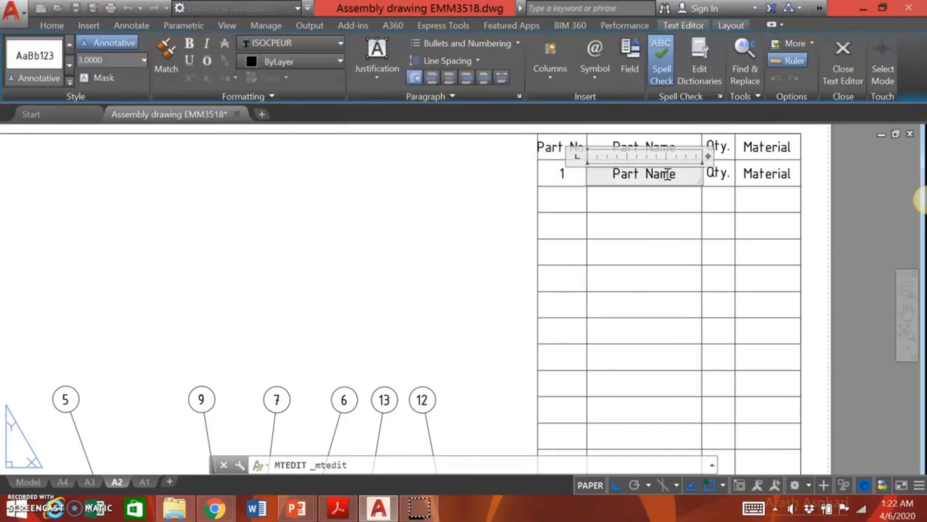
drag(685, 180, 612, 164)
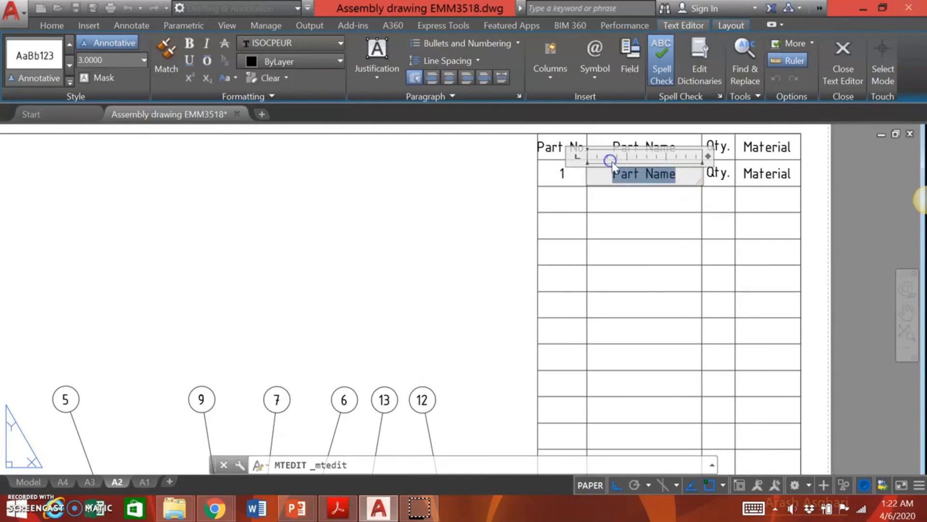
text(Casing)
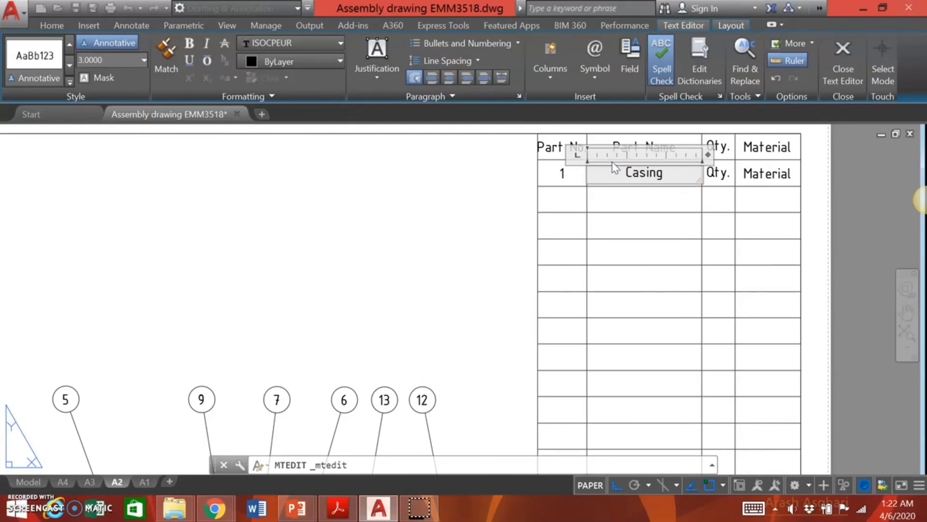
click(686, 247)
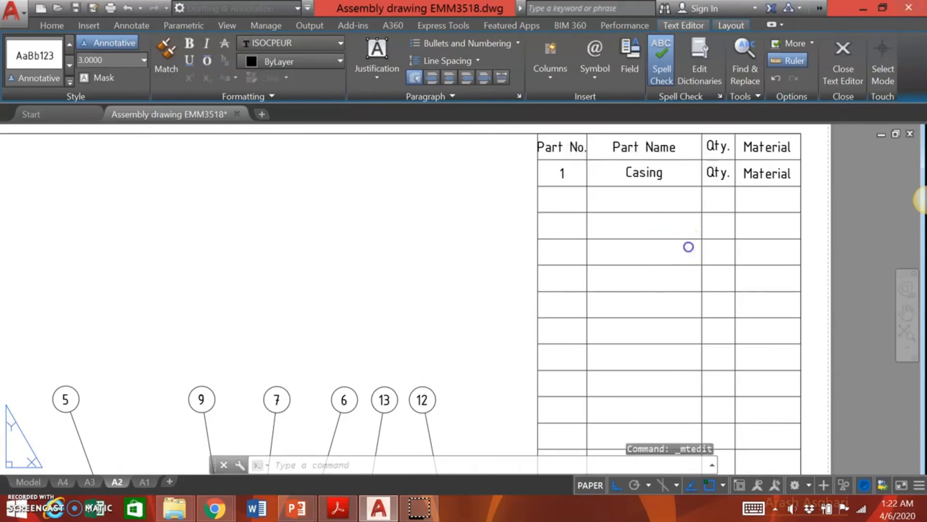
Replace the copied "Qty." text in the Casing row with 1
double_click(724, 170)
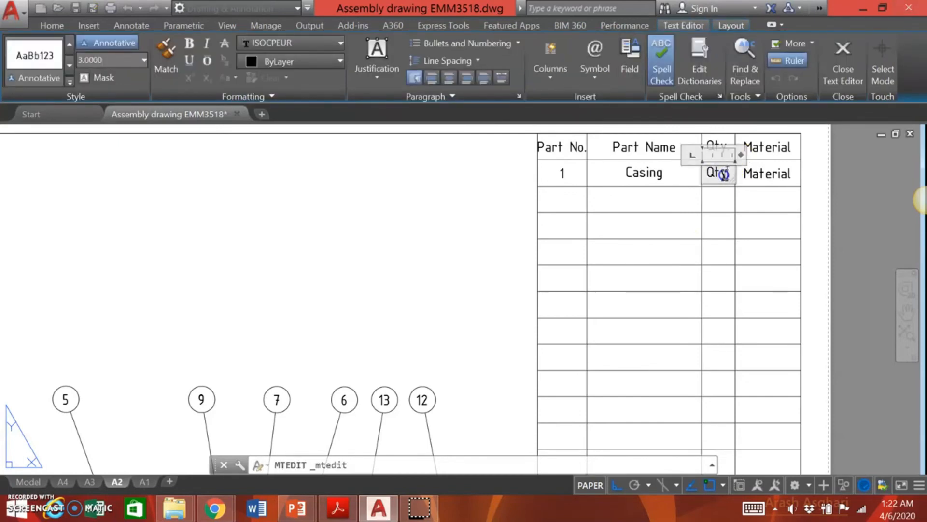
drag(726, 174, 713, 175)
key(Delete)
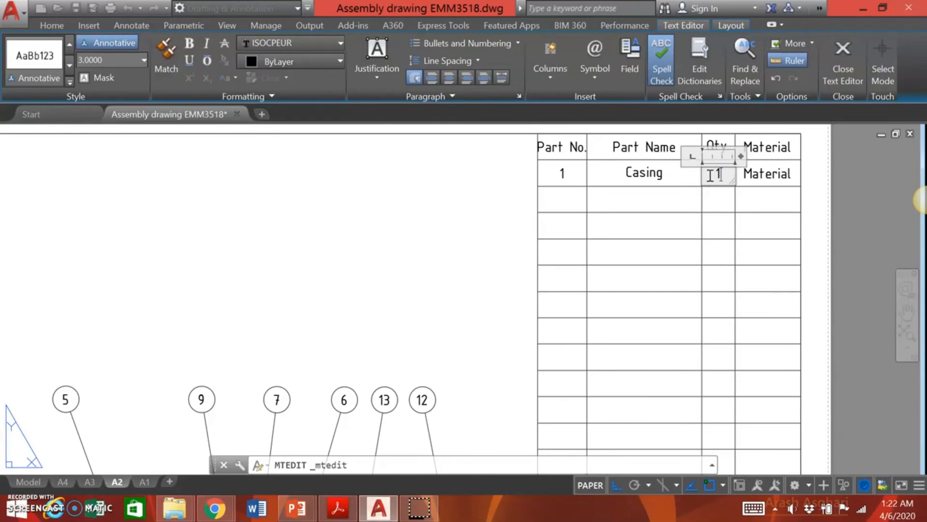
text(1)
click(768, 174)
Replace the copied "Material" text in the Casing row with "S45C"
double_click(778, 175)
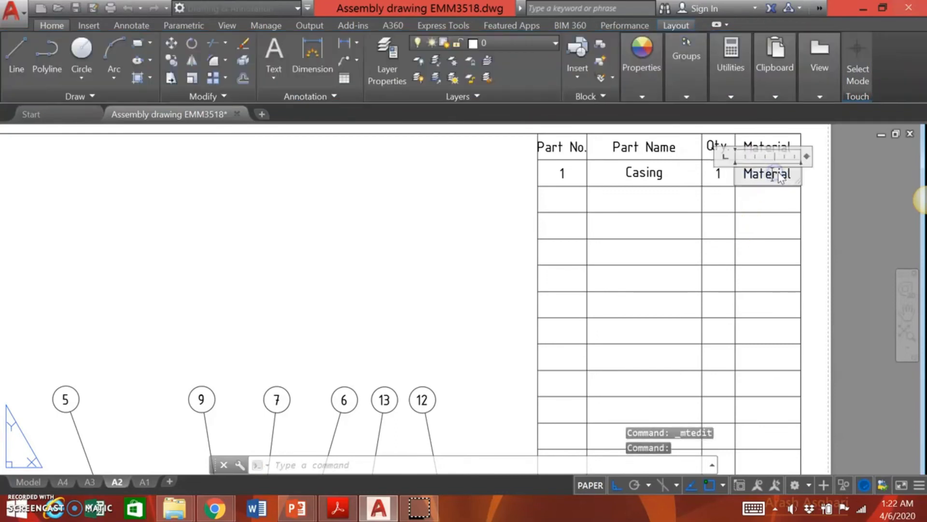
drag(792, 173, 756, 167)
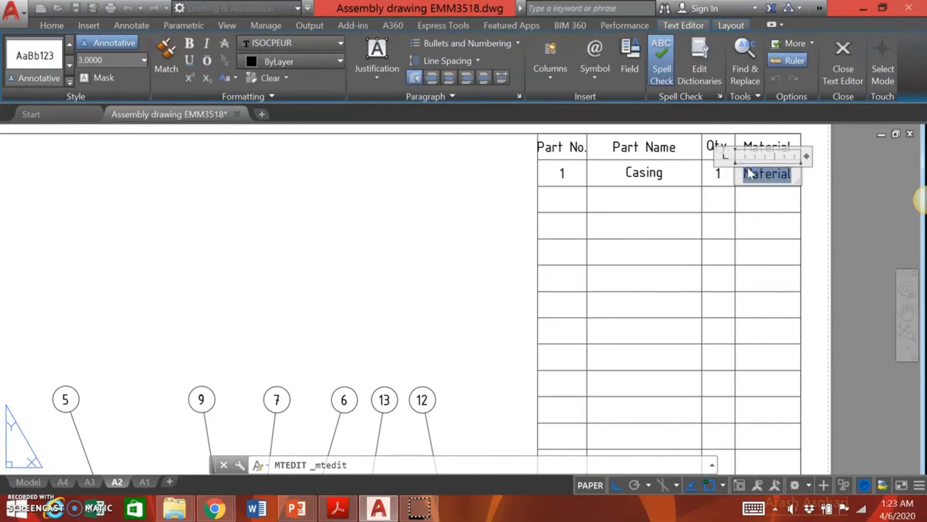
text(S45C)
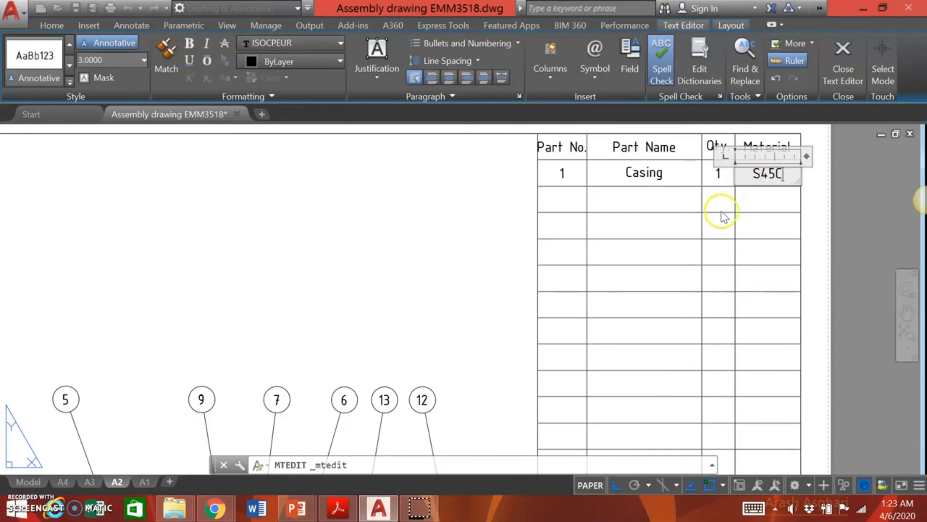
click(487, 245)
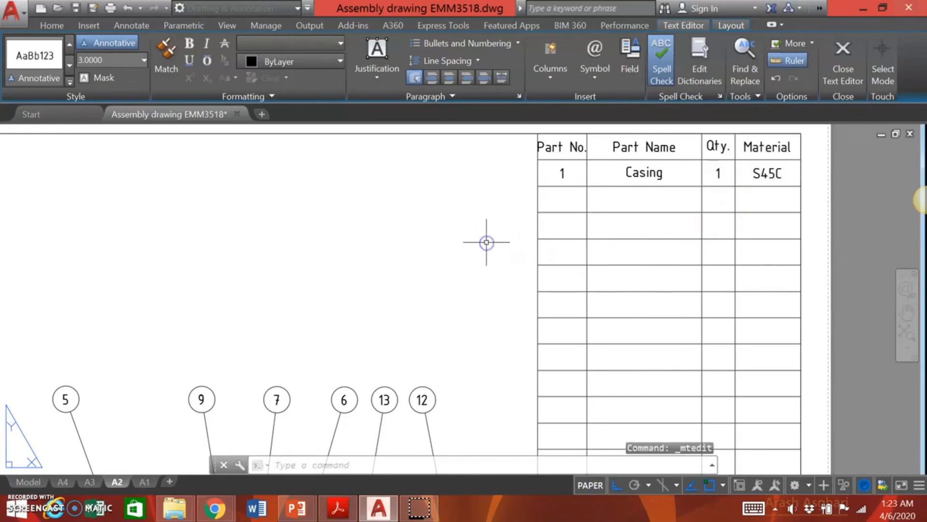
Copy the Casing row's four texts, using the row's left corner as base point, into each of the eleven empty rows beneath it
click(568, 175)
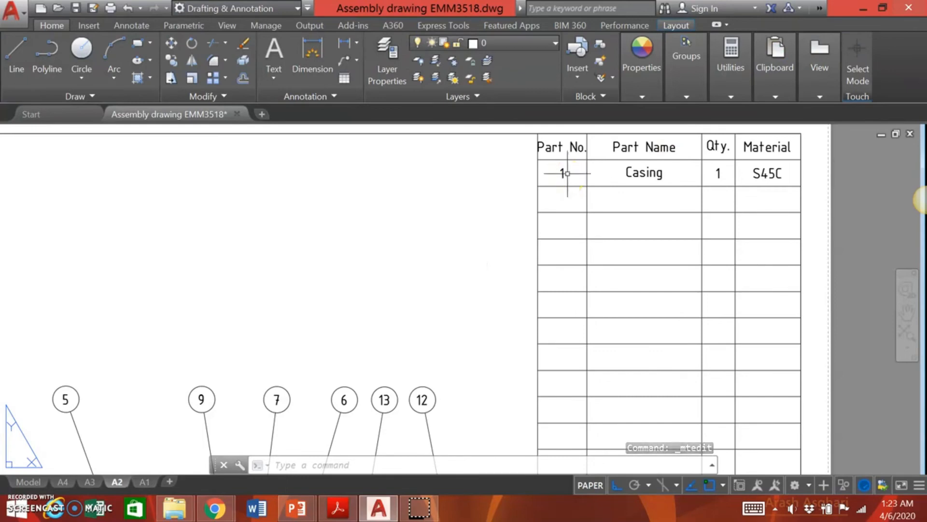
click(659, 176)
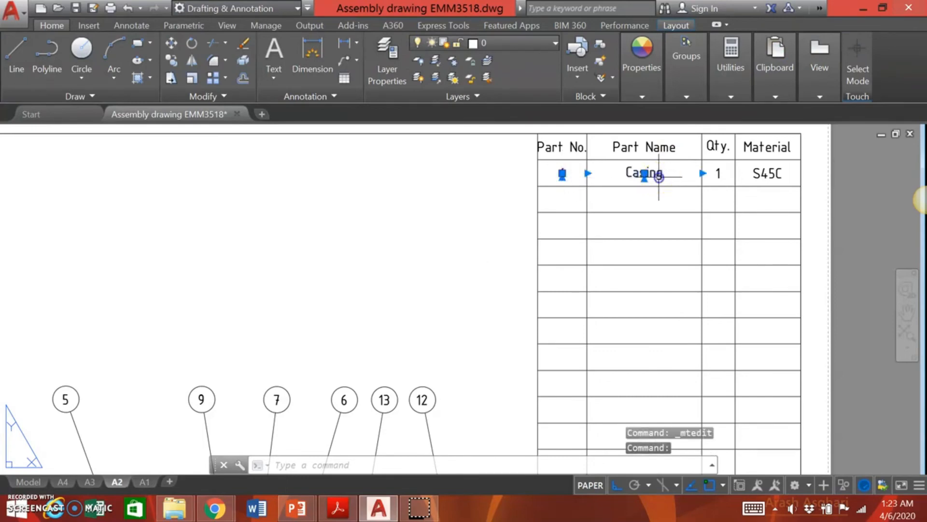
click(719, 174)
click(764, 174)
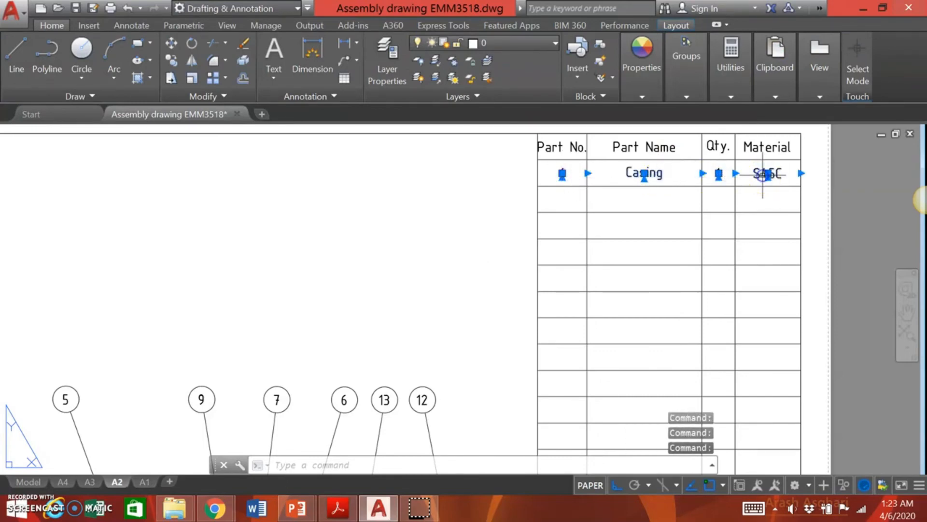
click(144, 62)
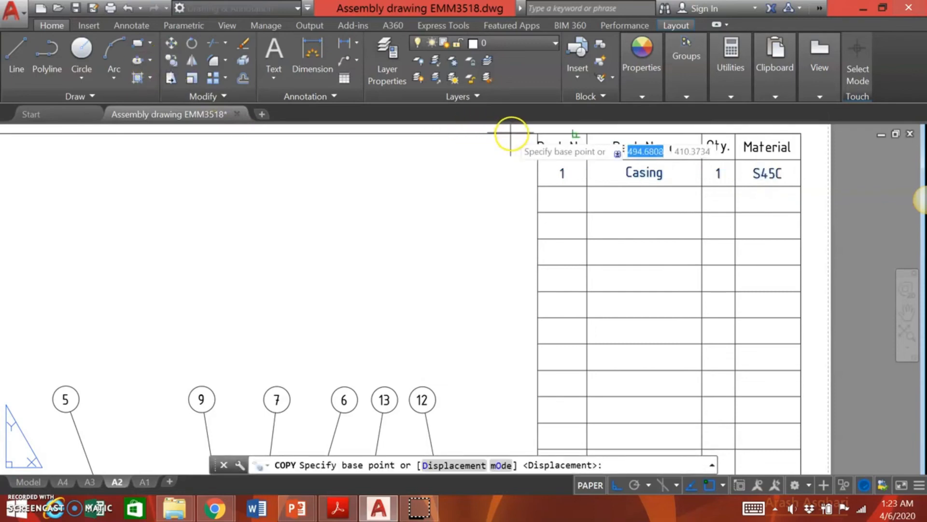
click(538, 160)
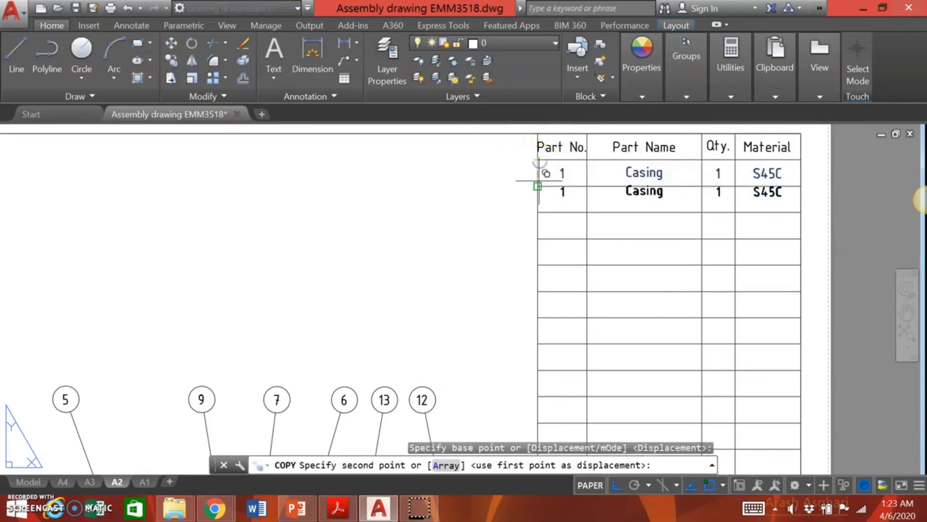
click(538, 187)
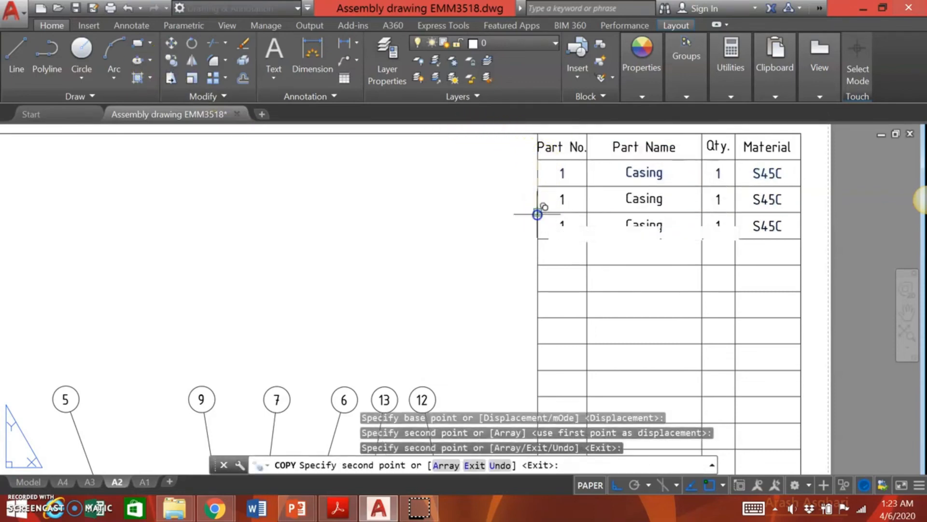
click(538, 212)
click(537, 239)
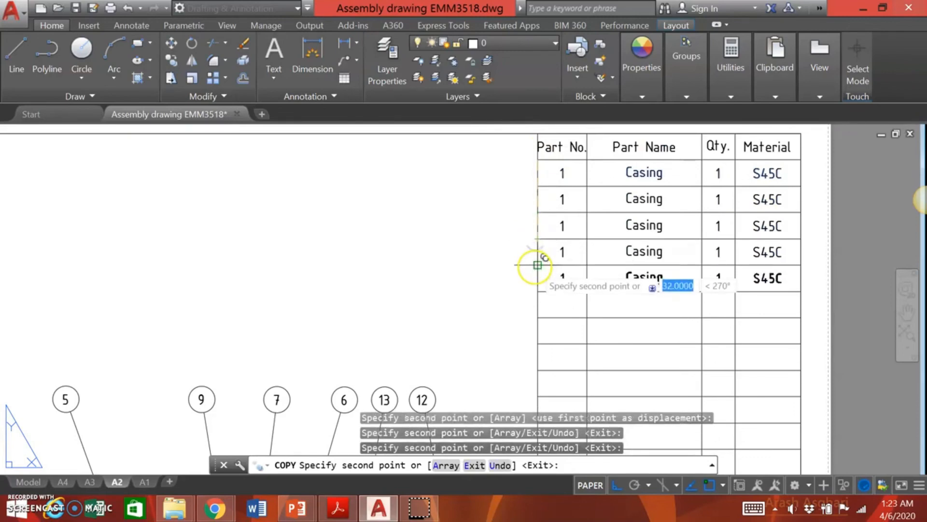
click(538, 264)
click(537, 291)
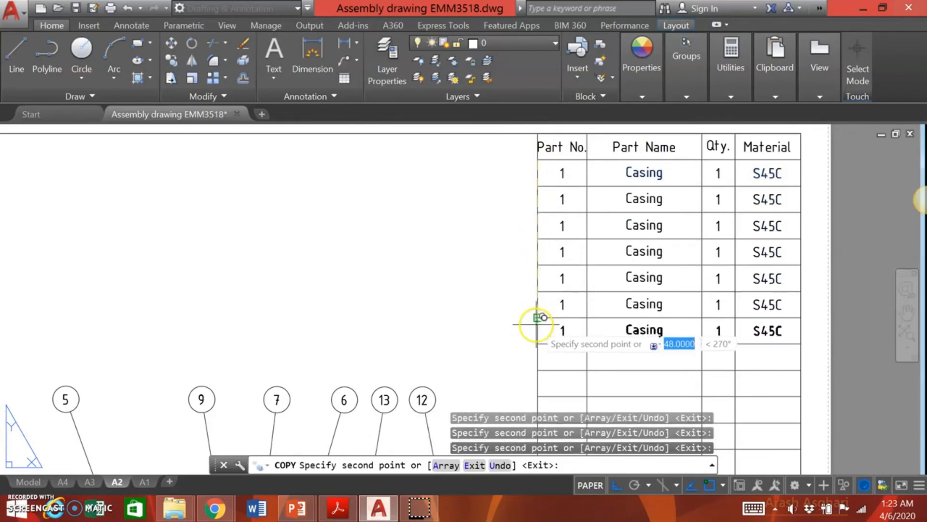
click(538, 318)
click(537, 344)
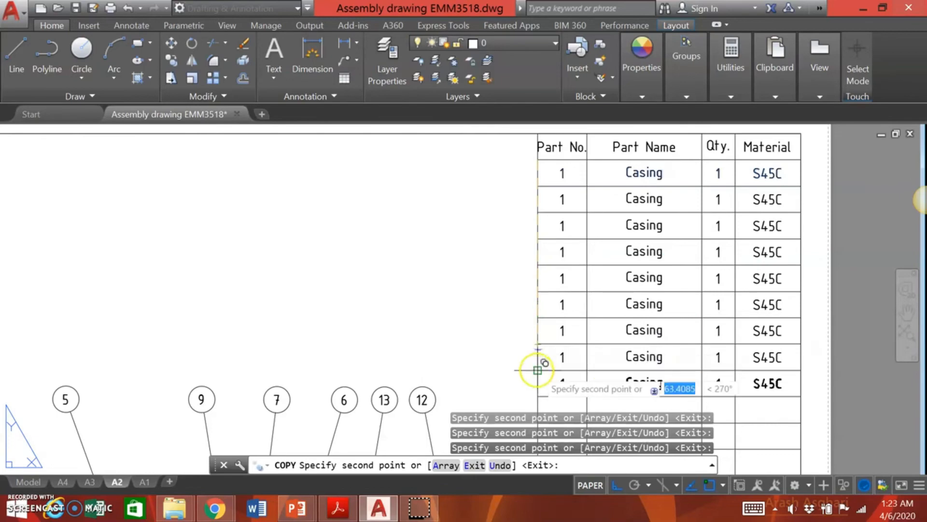
click(537, 370)
scroll(537, 370, down, 3)
middle_drag(534, 356, 520, 239)
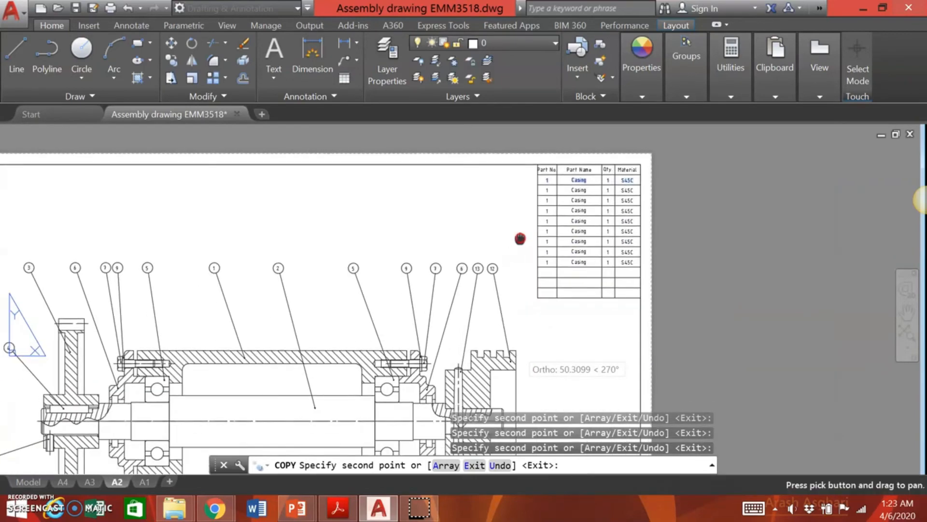
click(537, 266)
click(537, 276)
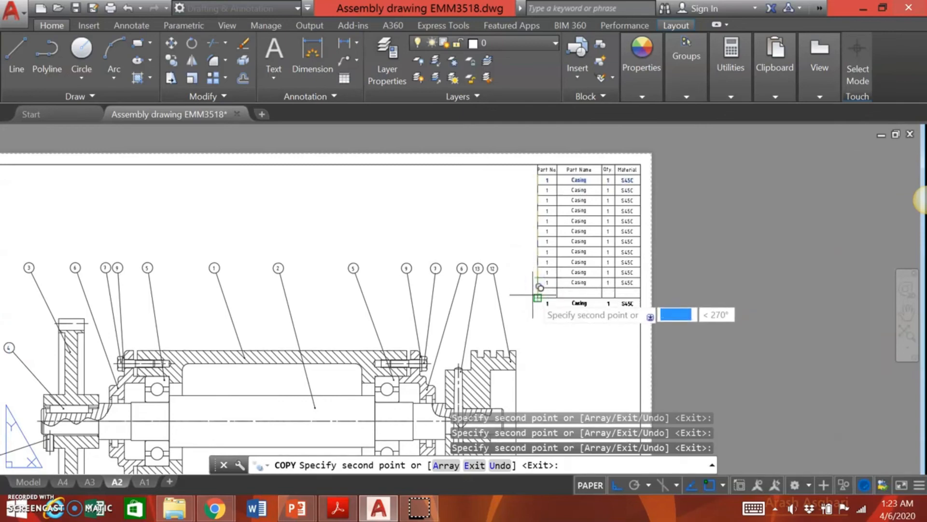
click(534, 288)
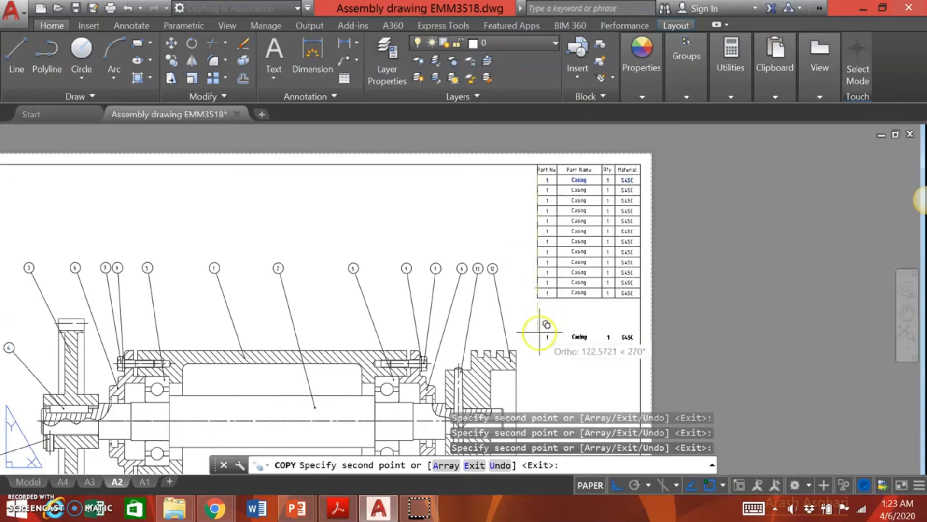
key(Return)
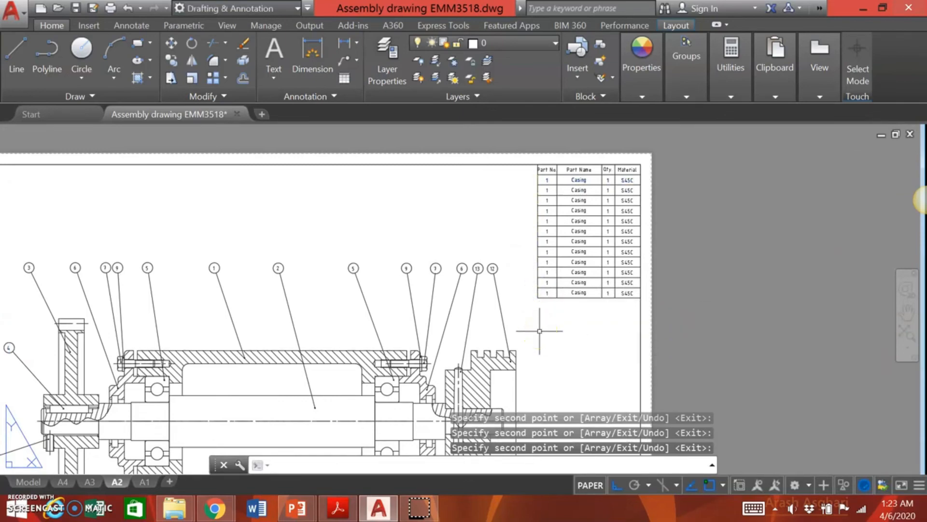
scroll(583, 261, up, 2)
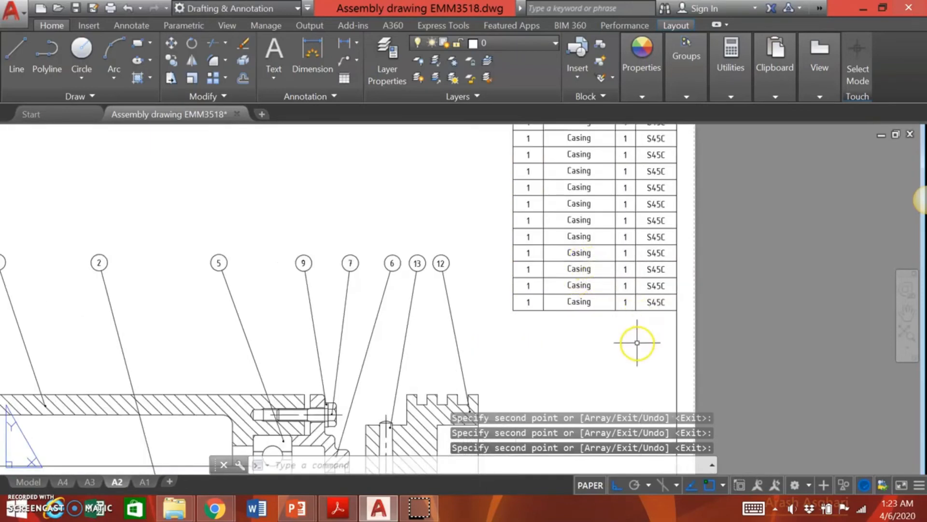
middle_drag(637, 344, 587, 380)
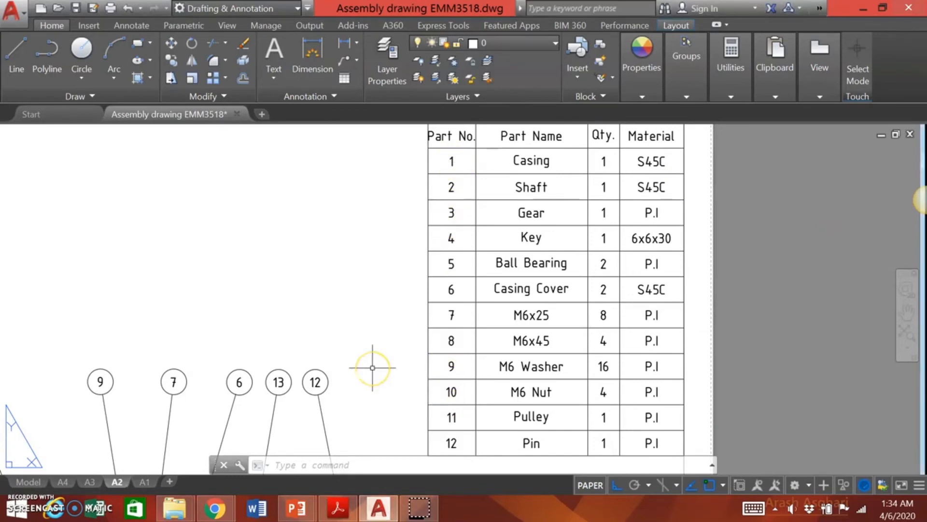
scroll(373, 368, down, 2)
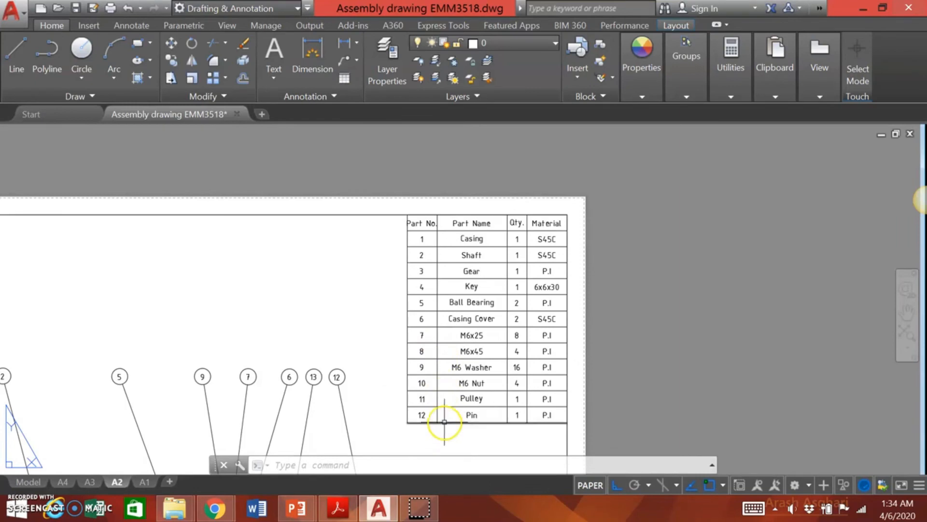
mouse_move(444, 422)
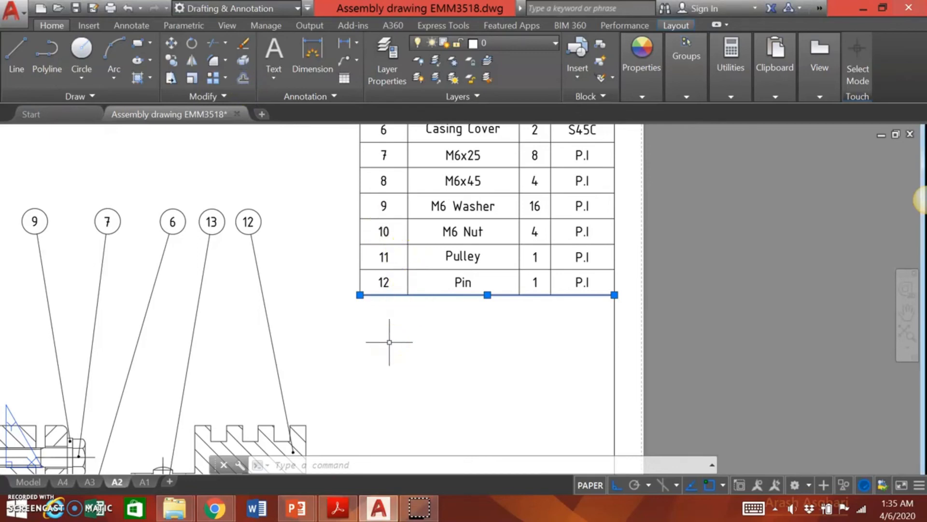
text(8)
key(Return)
scroll(394, 346, up, 2)
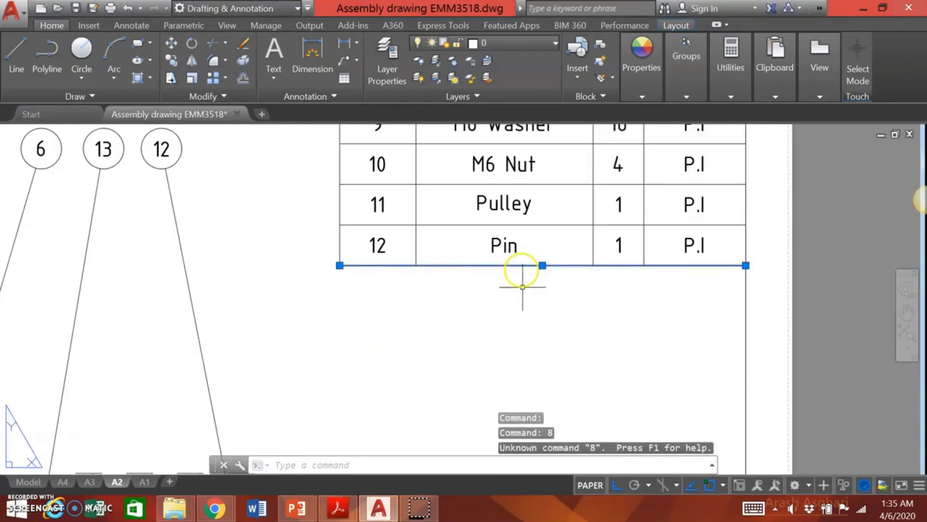
click(523, 291)
click(521, 293)
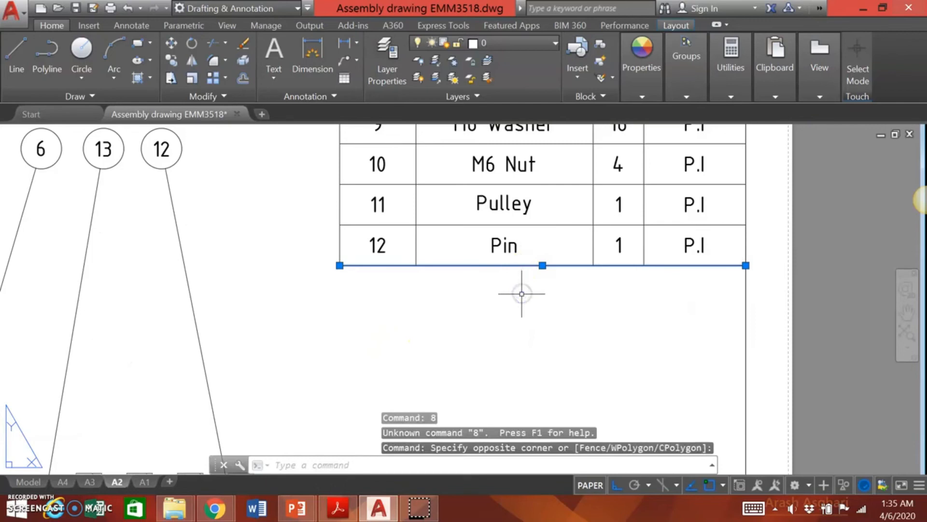
key(Escape)
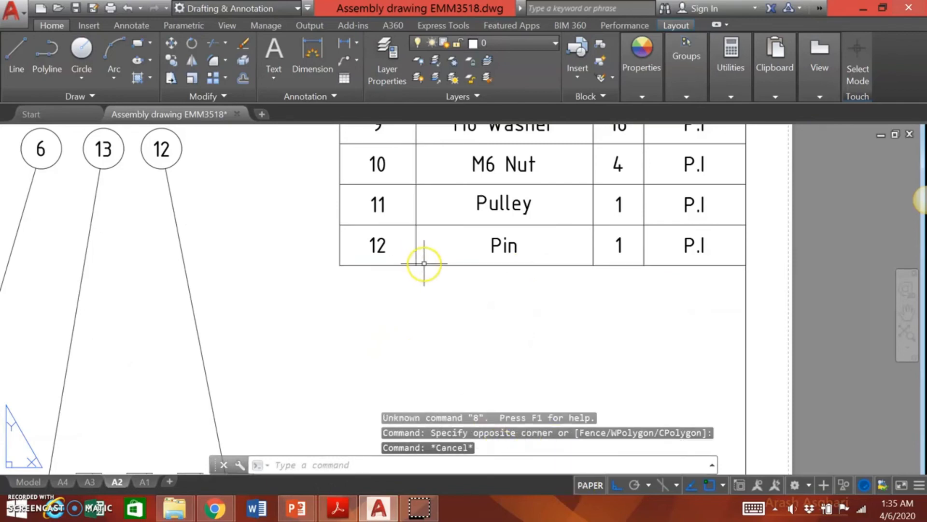
Offset the parts-list table's bottom line 8 downward to add a row beneath the Pin row
click(243, 77)
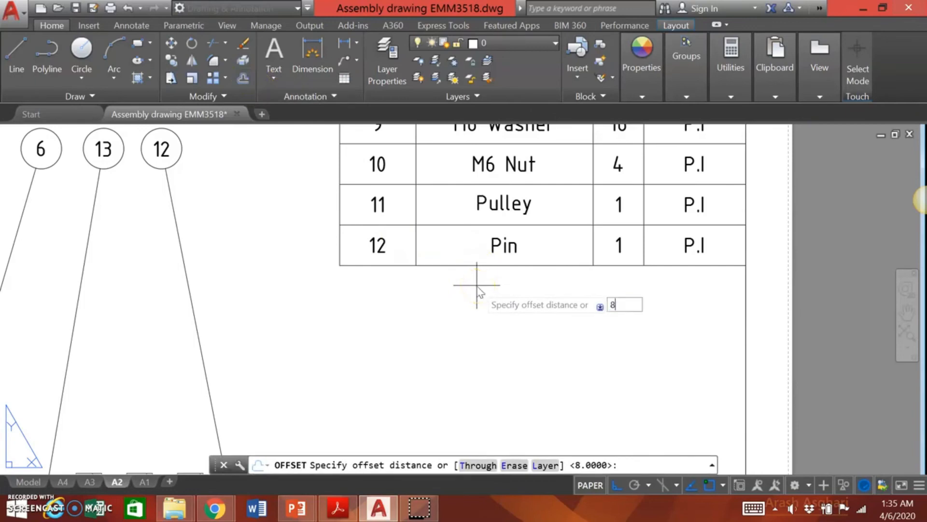
key(Return)
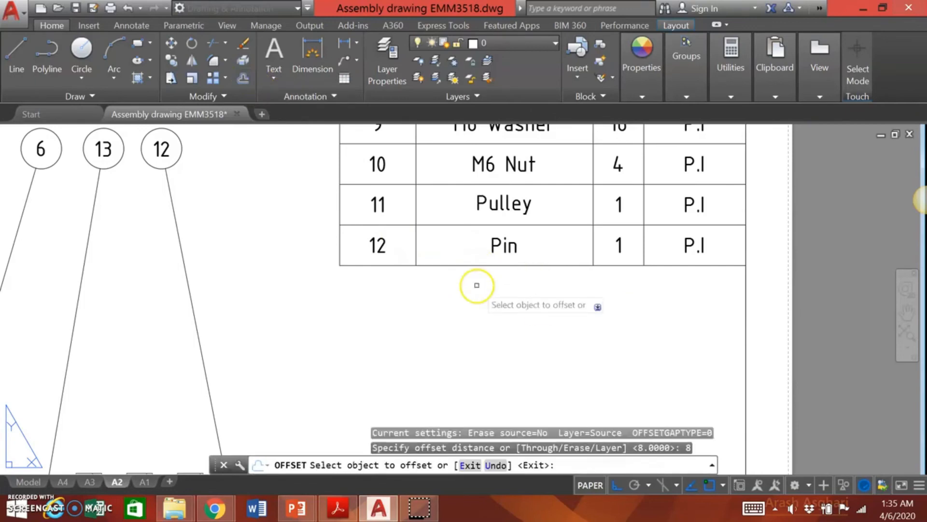
click(434, 265)
click(437, 296)
key(Escape)
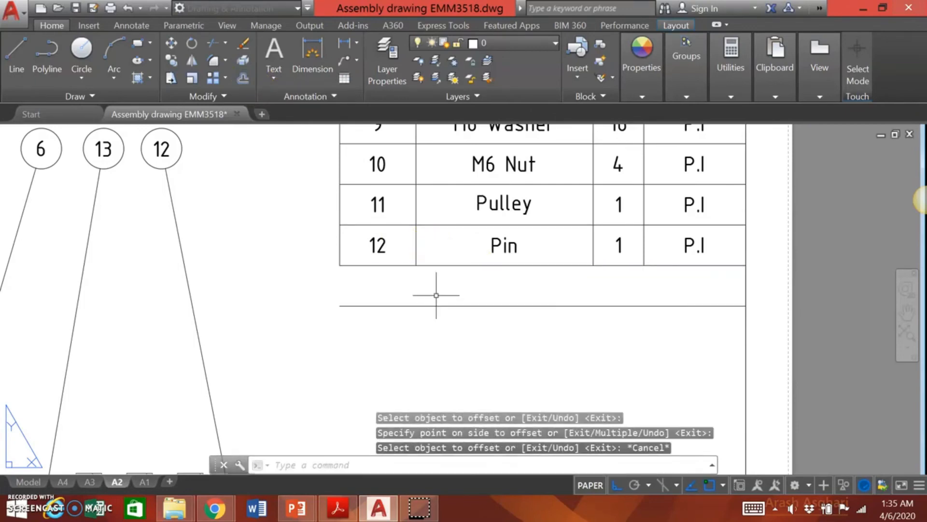
Stretch the table's left border and three inner column lines down to the new bottom line, and clear the selection
click(339, 255)
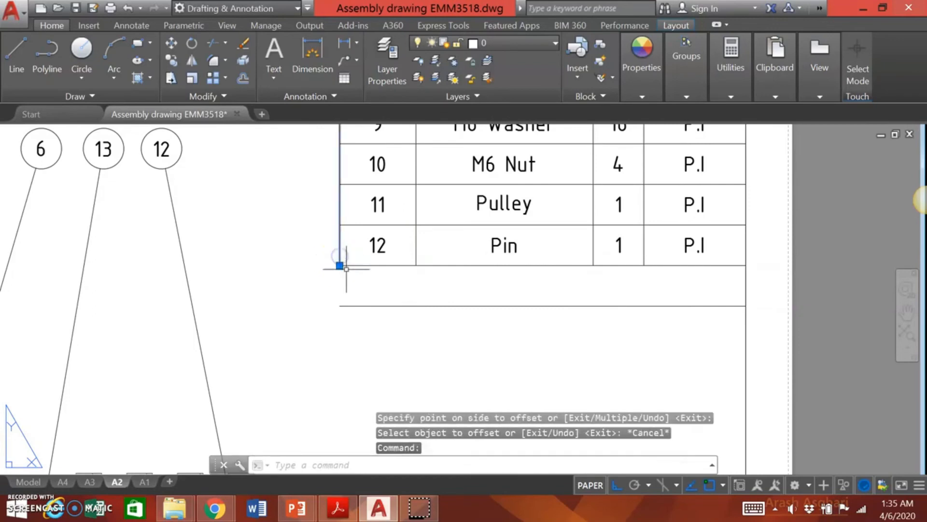
click(341, 266)
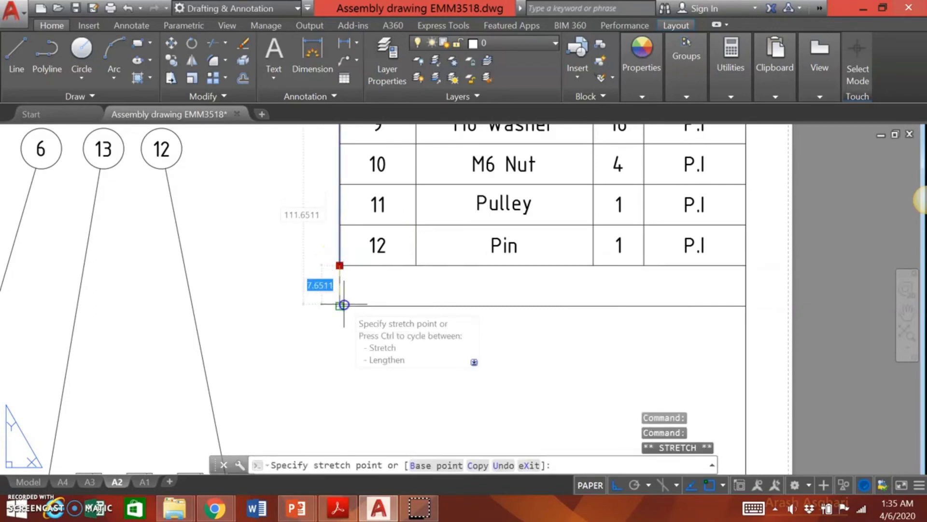
click(339, 305)
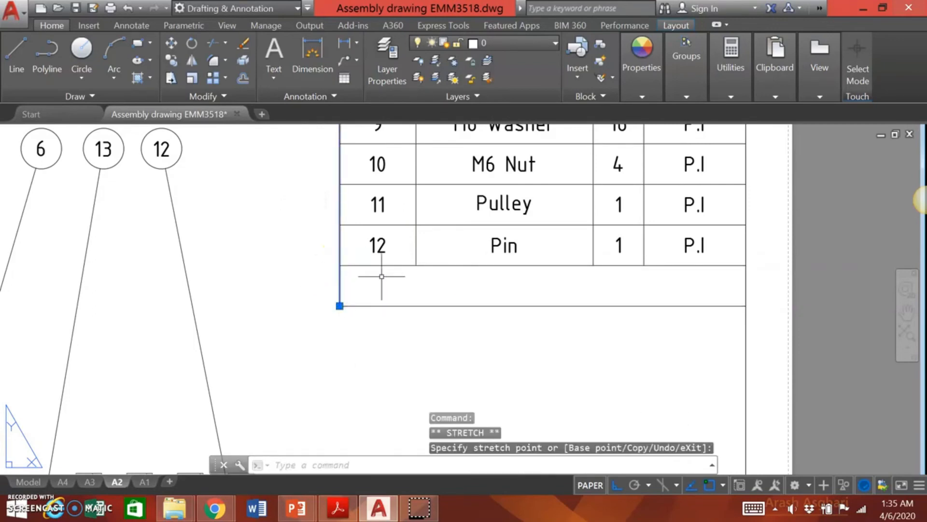
click(416, 253)
click(416, 265)
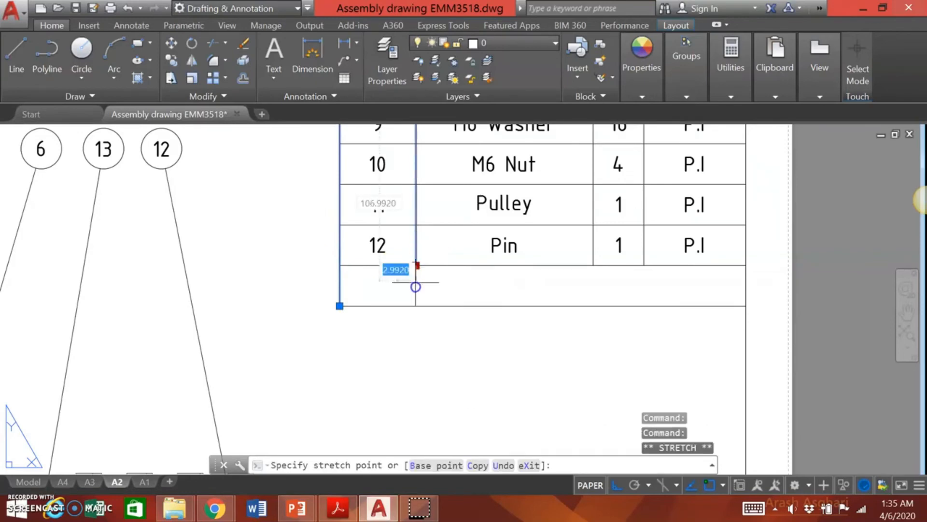
click(416, 305)
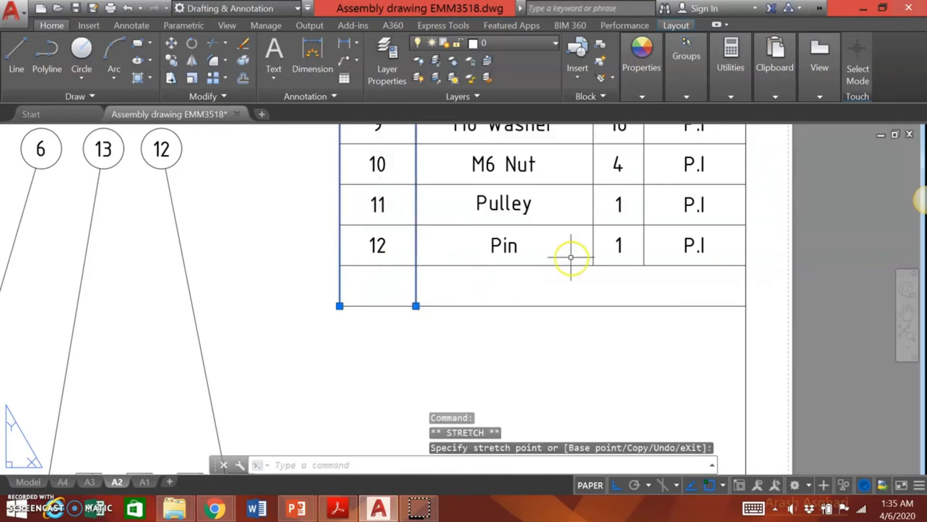
click(593, 253)
click(593, 265)
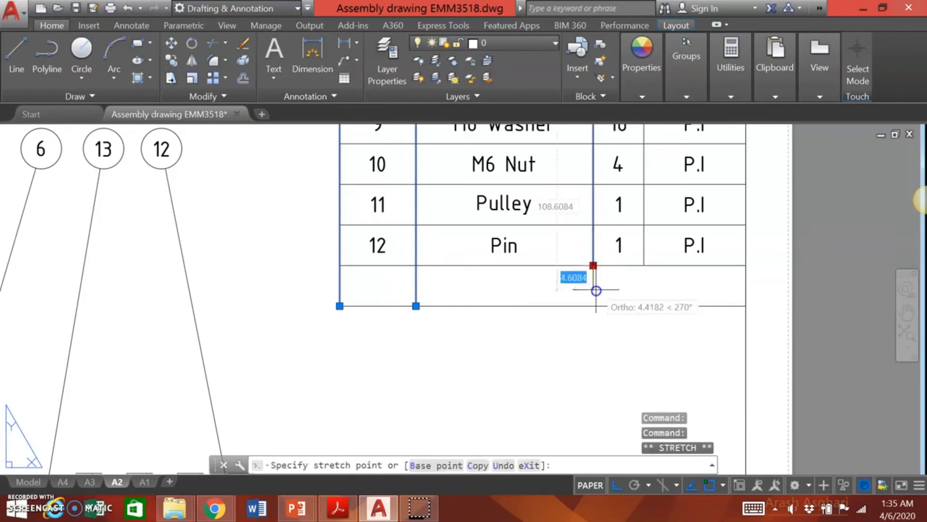
click(593, 305)
click(644, 254)
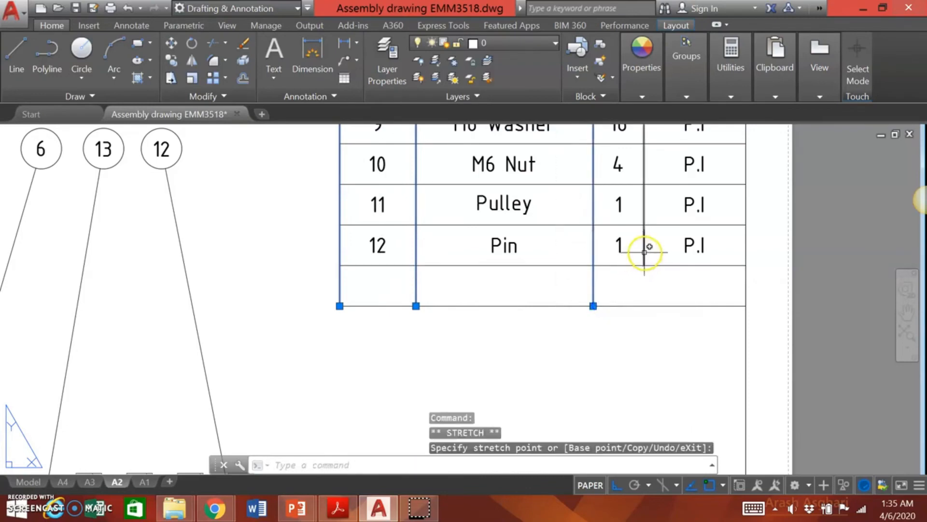
click(644, 265)
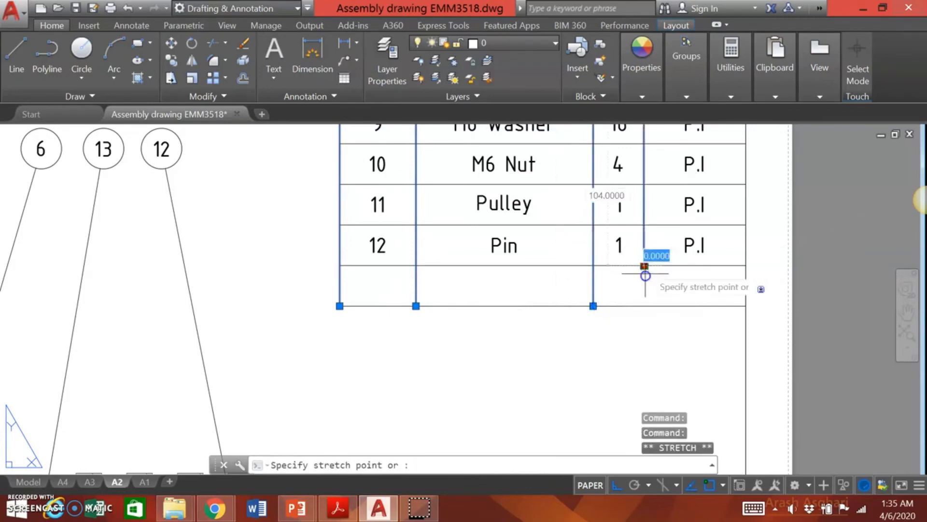
click(644, 306)
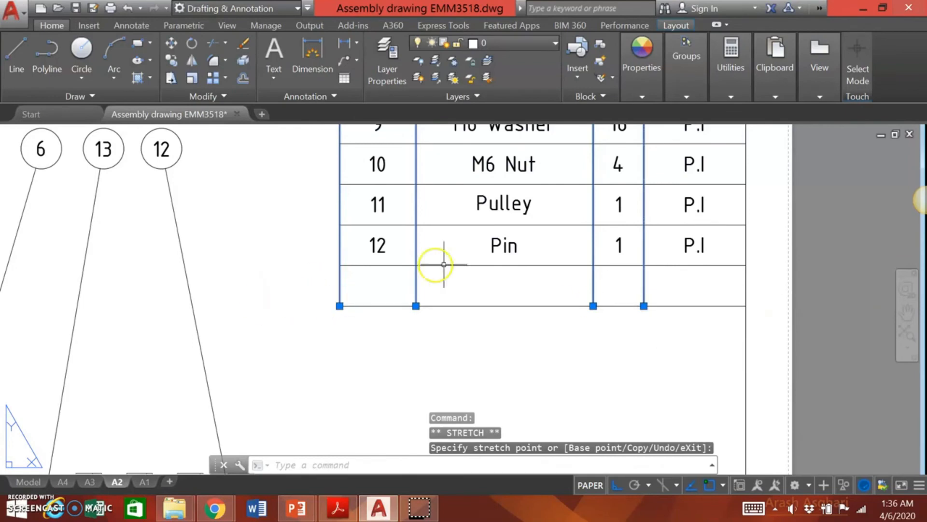
click(377, 245)
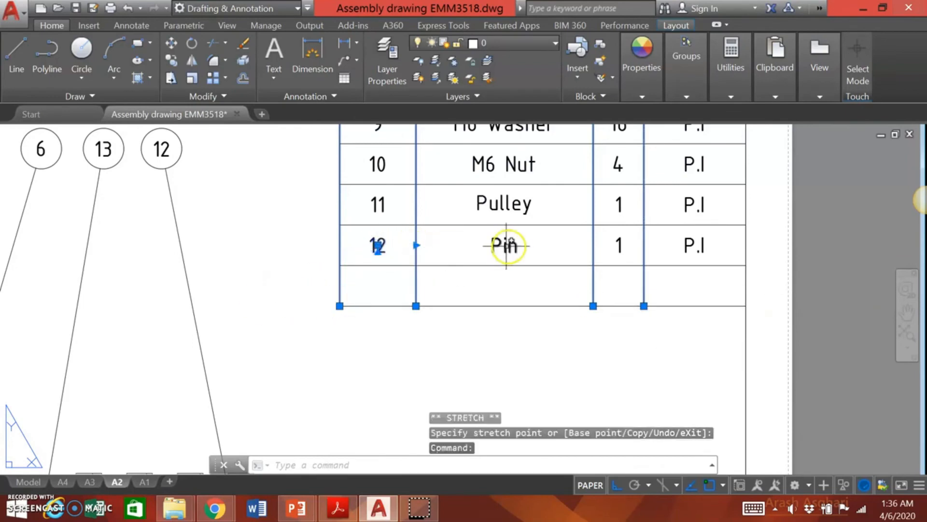
key(Escape)
key(Escape)
Copy the Pin row's four texts into the empty row beneath it, using the row's corner as base point, and renumber the copy as 13
click(383, 242)
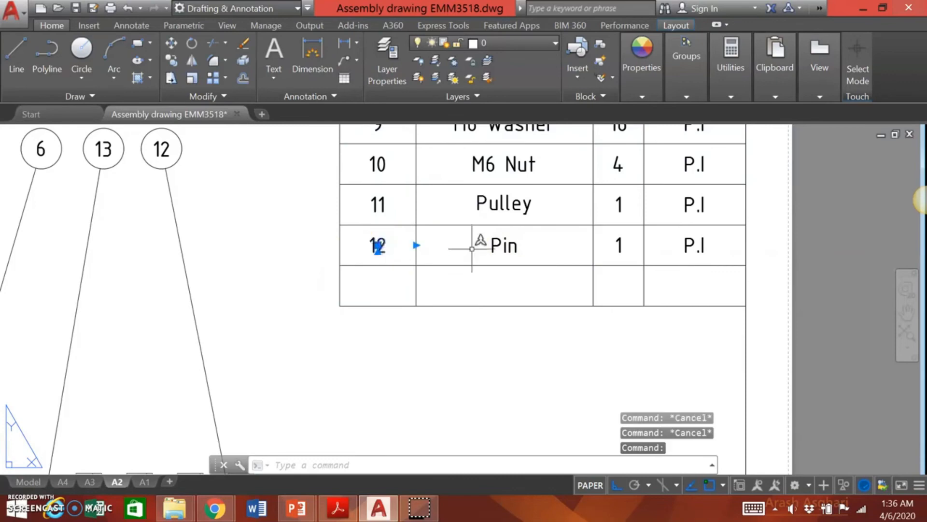
click(504, 244)
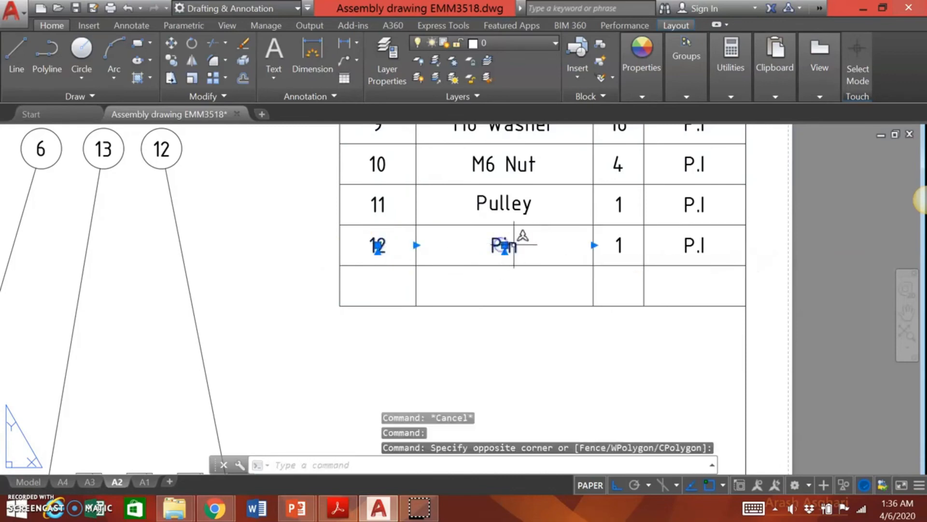
click(614, 245)
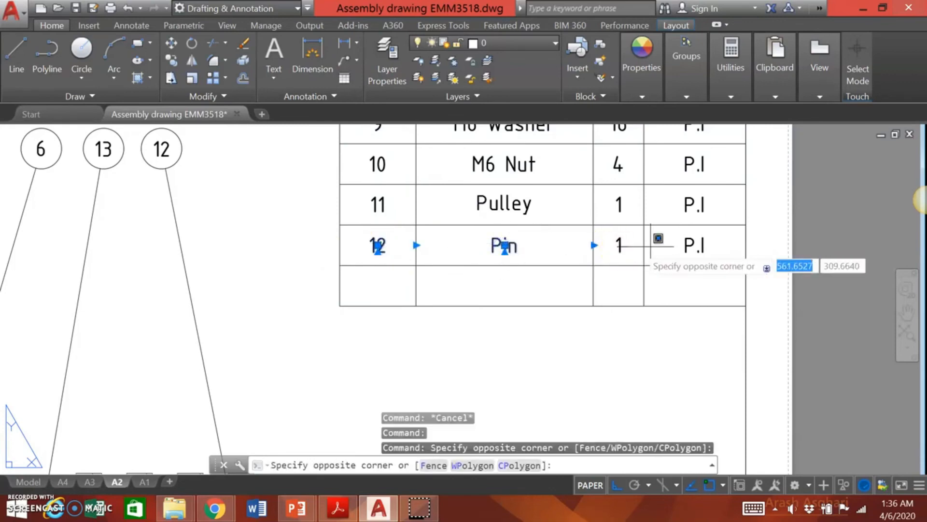
click(623, 244)
click(686, 245)
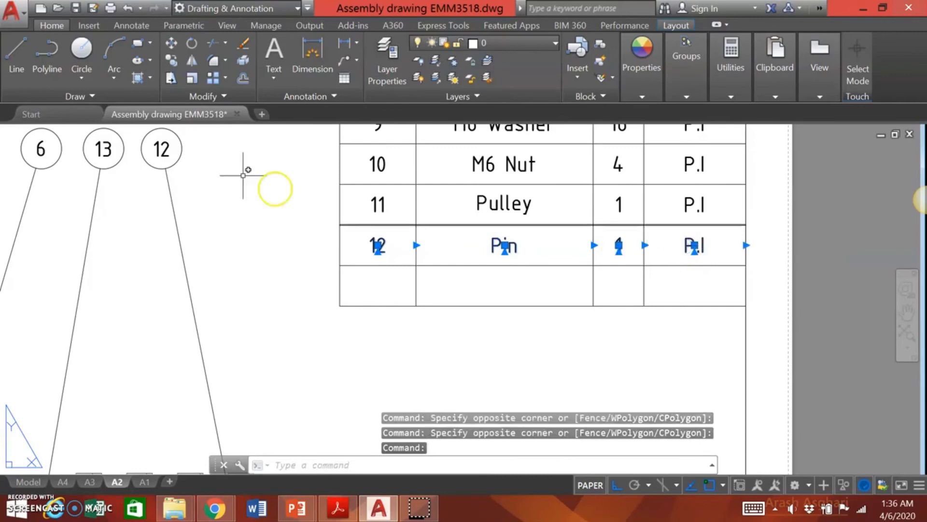
click(171, 61)
click(340, 224)
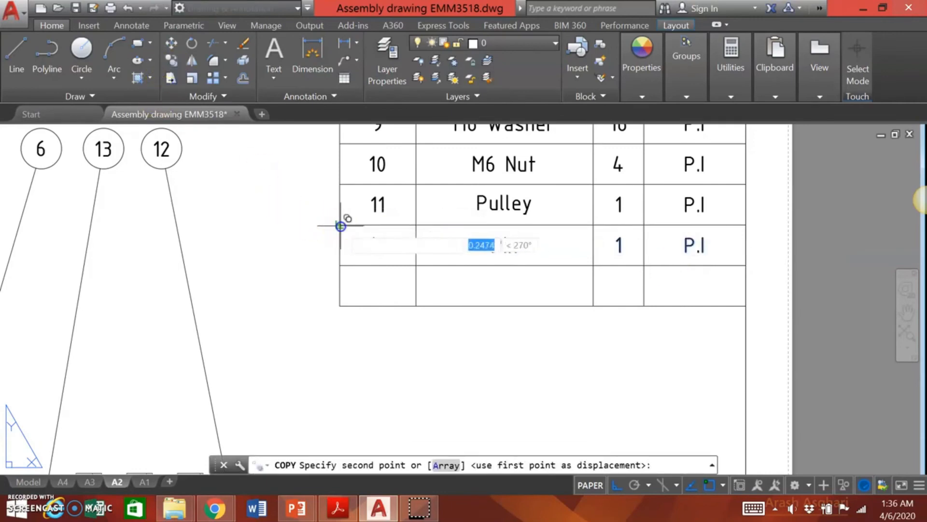
click(340, 266)
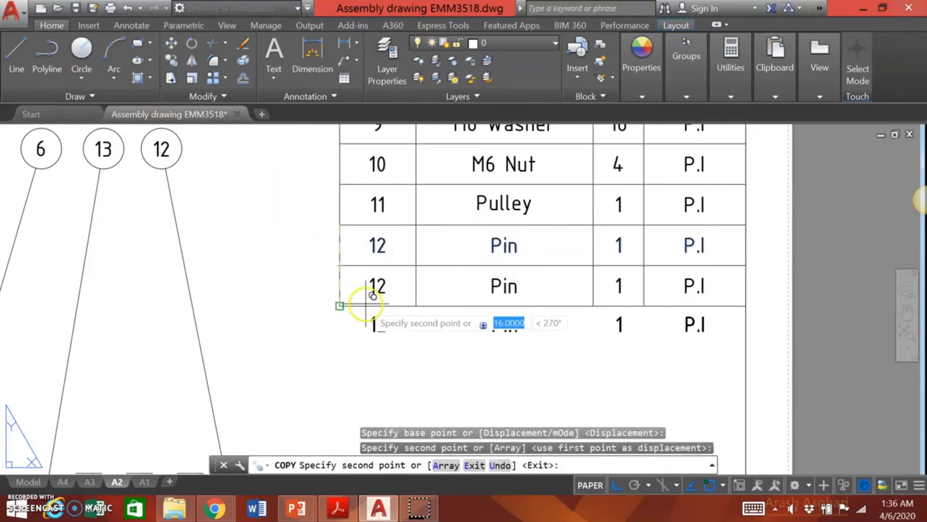
key(Escape)
double_click(379, 281)
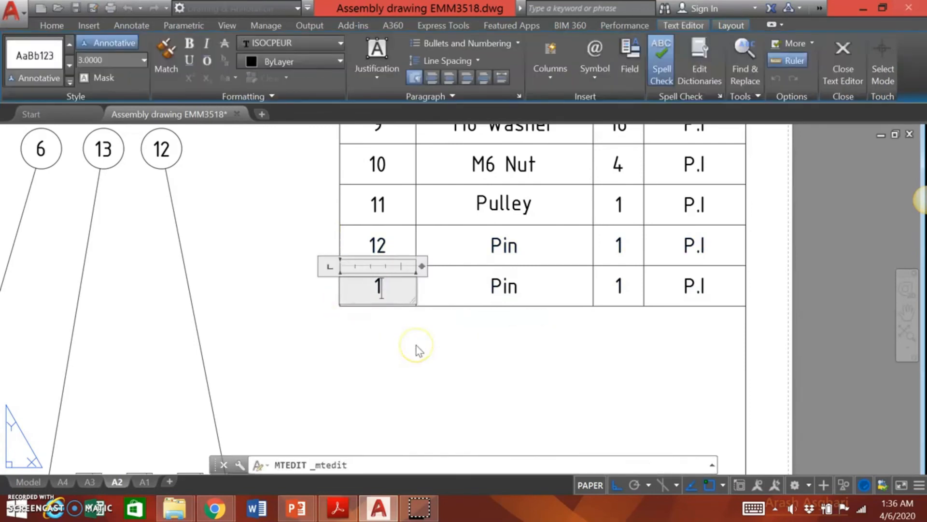
click(416, 362)
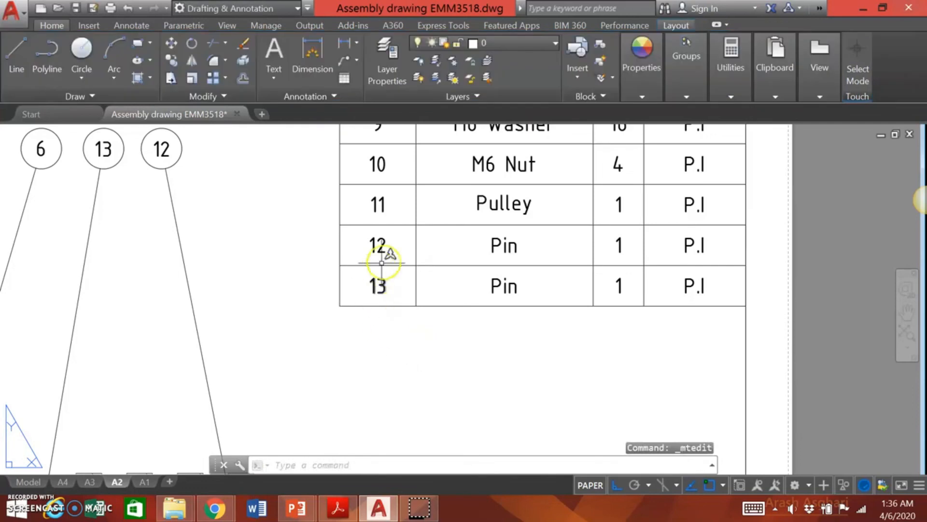
Replace the part name "Pulley" in row 11 of the parts list with "M6 Stopper"
scroll(526, 367, up, 2)
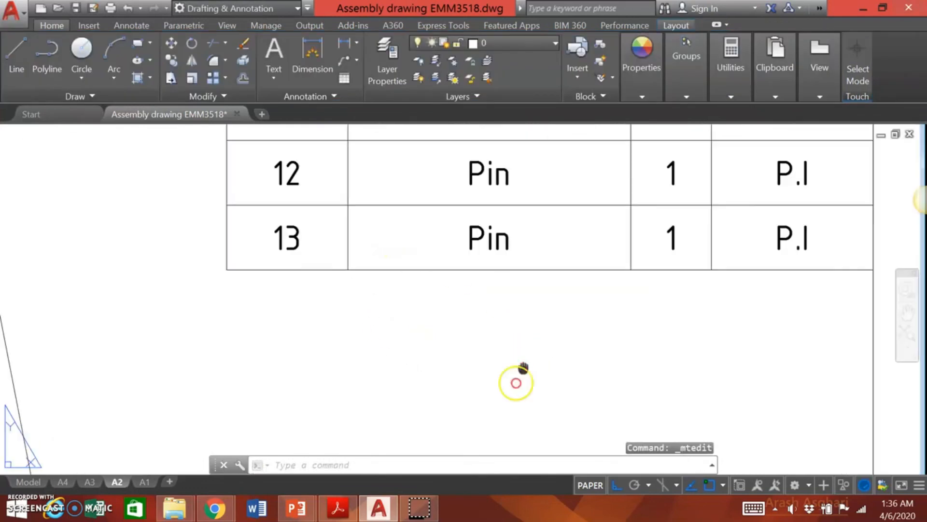
middle_drag(517, 381, 487, 455)
scroll(476, 387, down, 2)
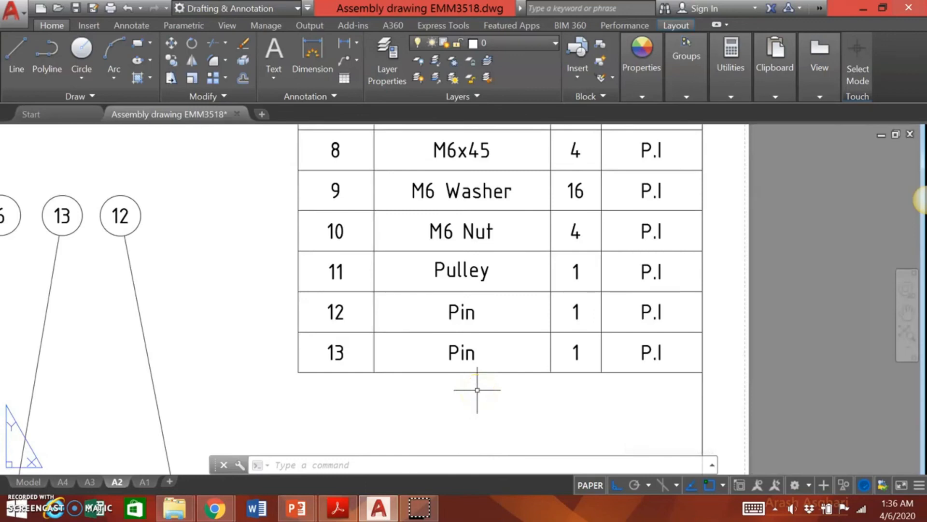
double_click(478, 271)
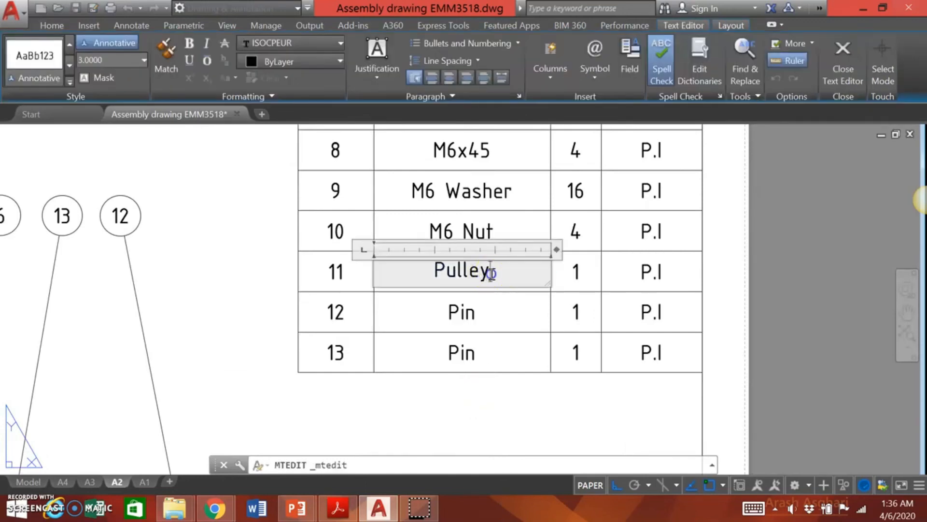
drag(486, 272, 438, 263)
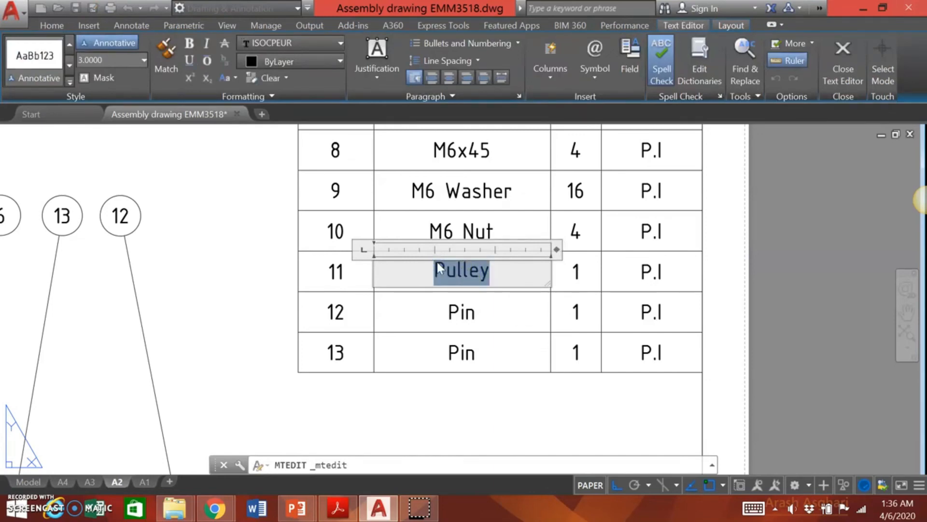
text(M)
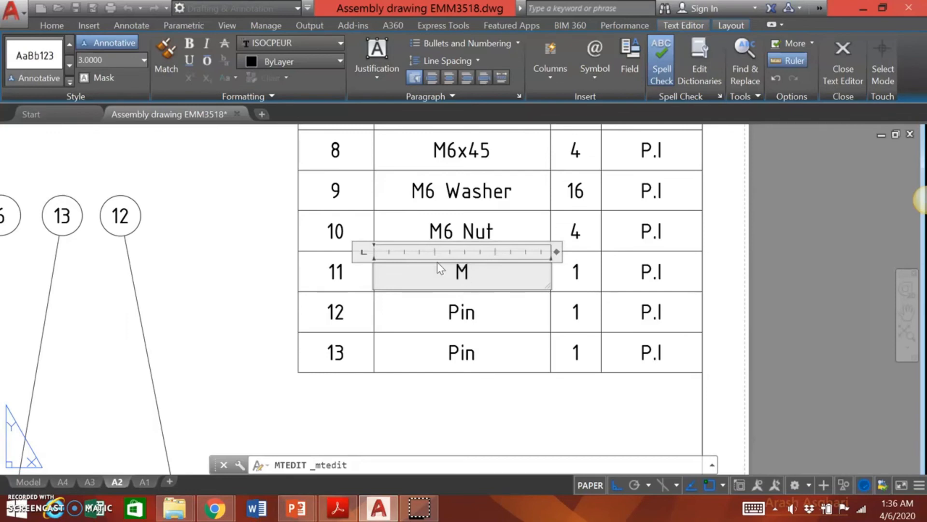
text( 6Stopp)
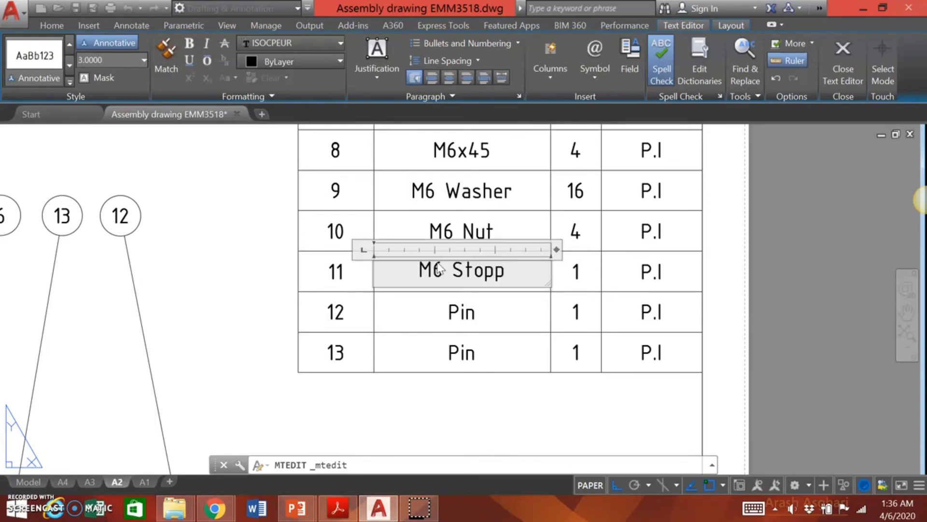
text(er)
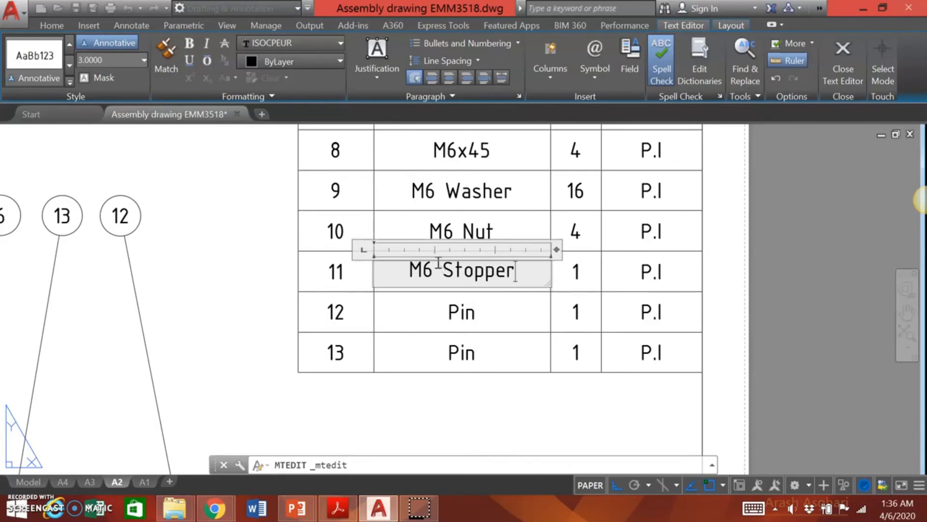
click(475, 315)
Replace the part name "Pin" in row 12 of the parts list with "Pulley"
double_click(475, 317)
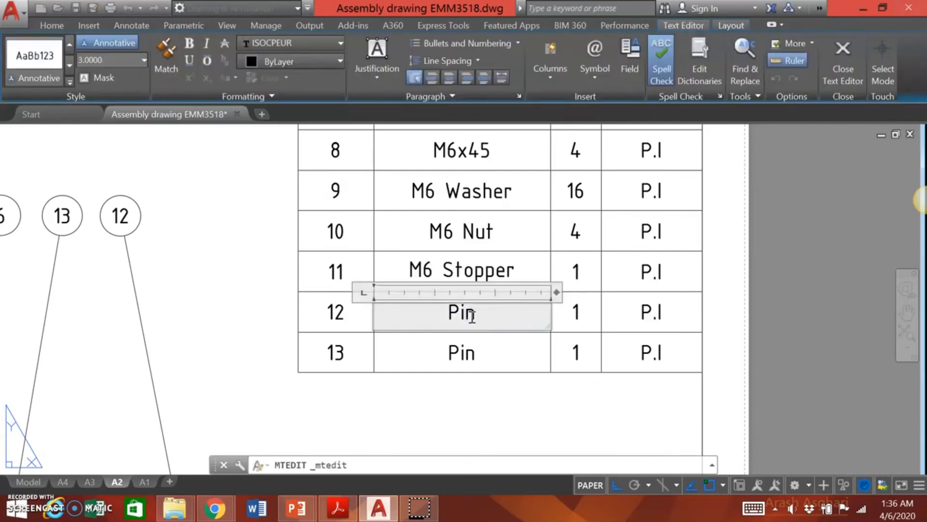
text(Pull)
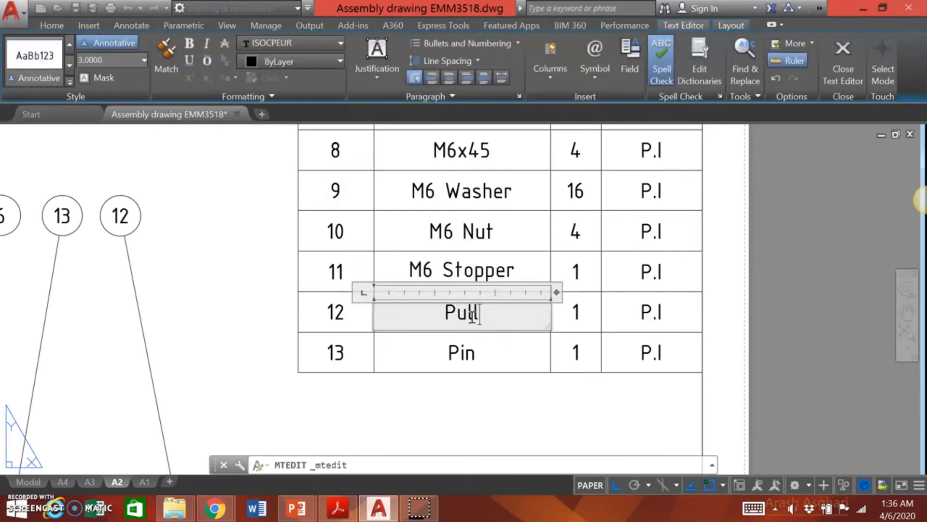
text(ey)
click(527, 427)
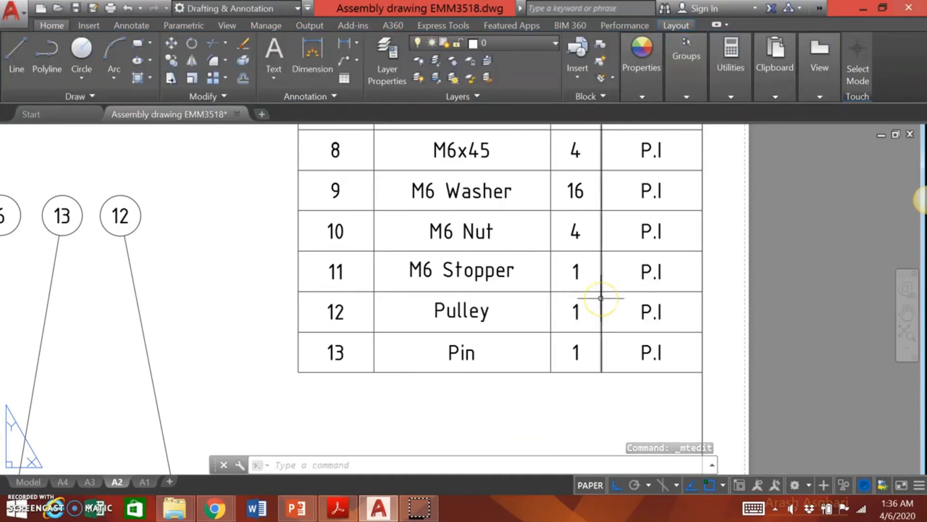
Review the parts-list table and the numbered balloons across the A2 sheet
scroll(560, 328, down, 2)
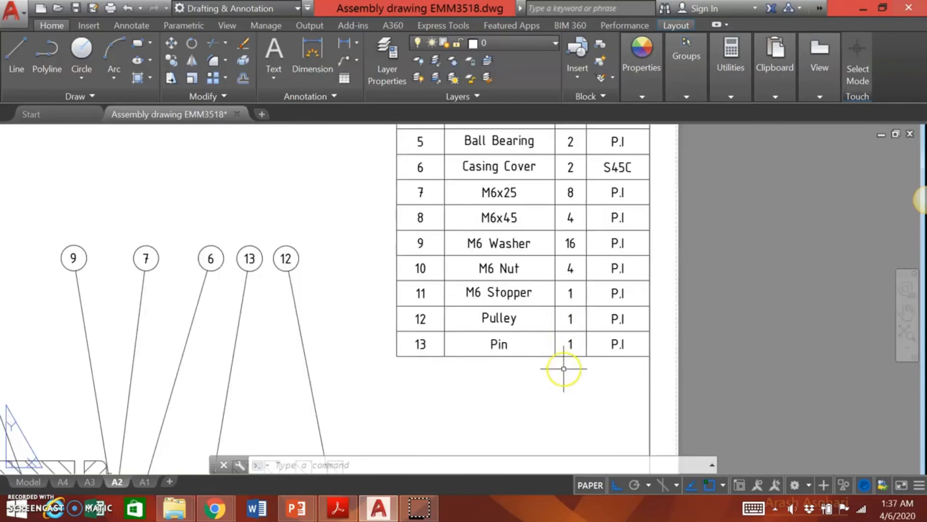
scroll(563, 369, down, 2)
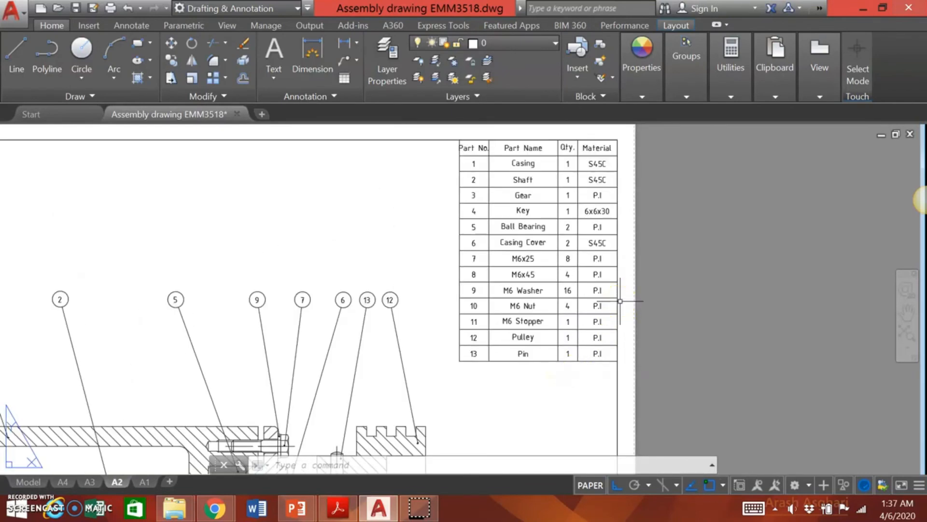
scroll(620, 301, up, 2)
mouse_move(620, 291)
middle_down()
mouse_move(621, 320)
mouse_move(601, 367)
middle_up()
scroll(608, 354, down, 2)
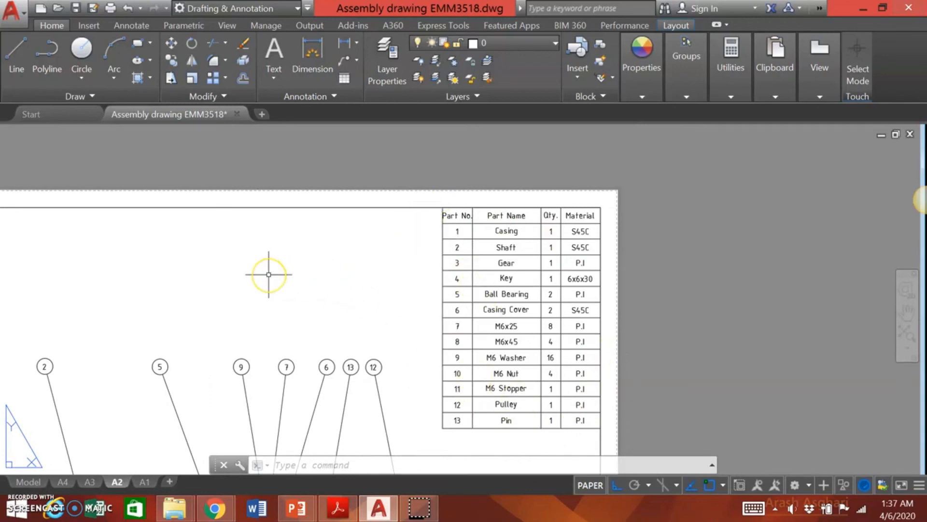
middle_drag(284, 279, 424, 259)
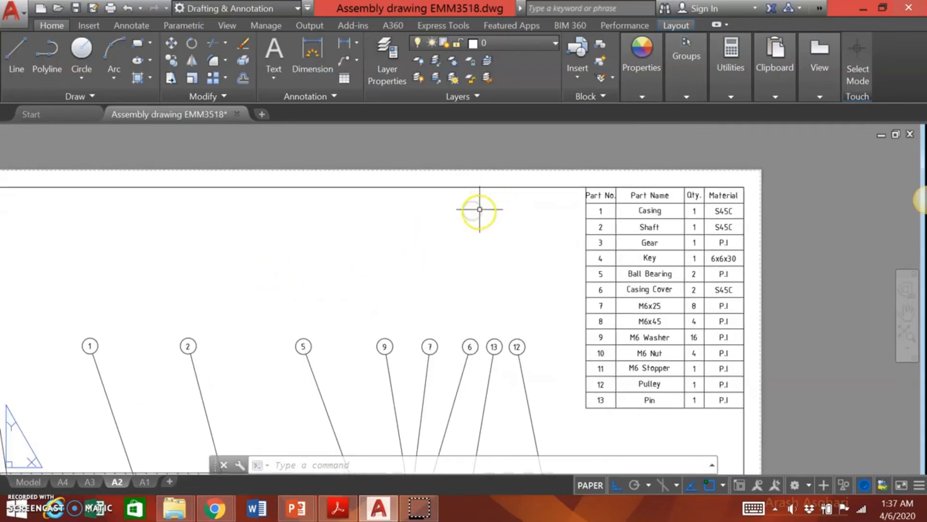
scroll(472, 228, down, 1)
scroll(383, 242, down, 2)
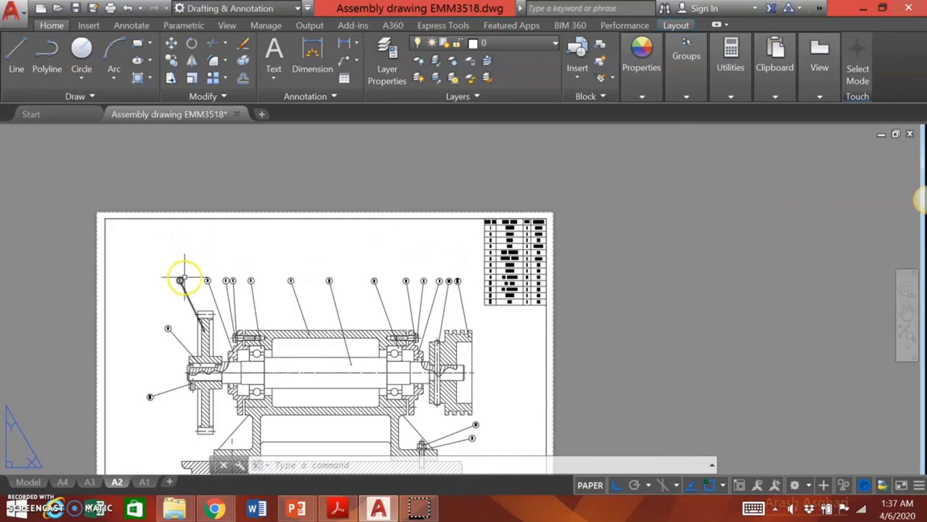
Dimension the assembly's overall width from the gear hub's outer corner to the pulley's outer corner, placing the dimension line above the balloons
click(310, 70)
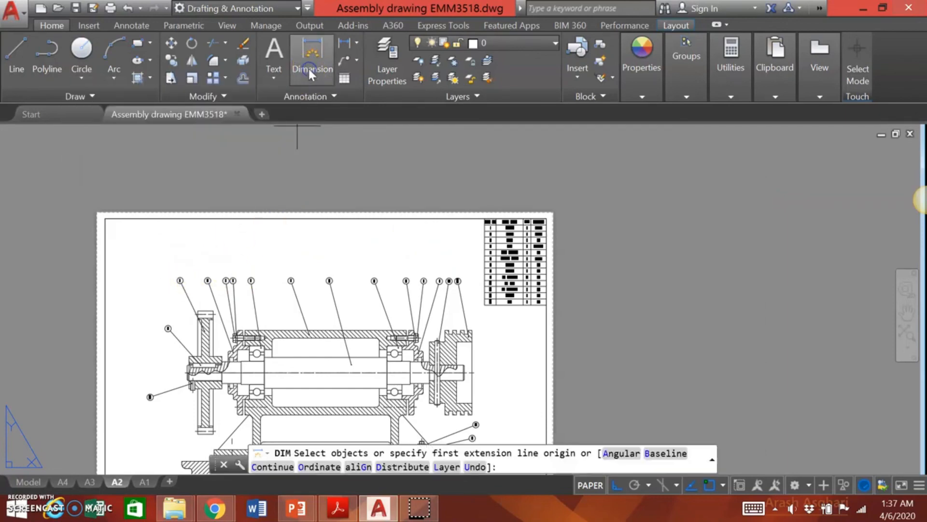
click(188, 357)
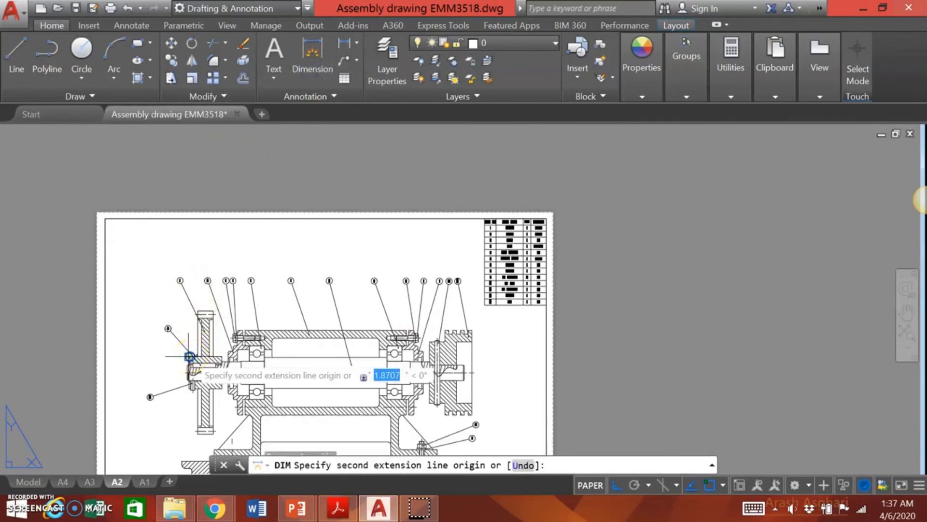
click(470, 330)
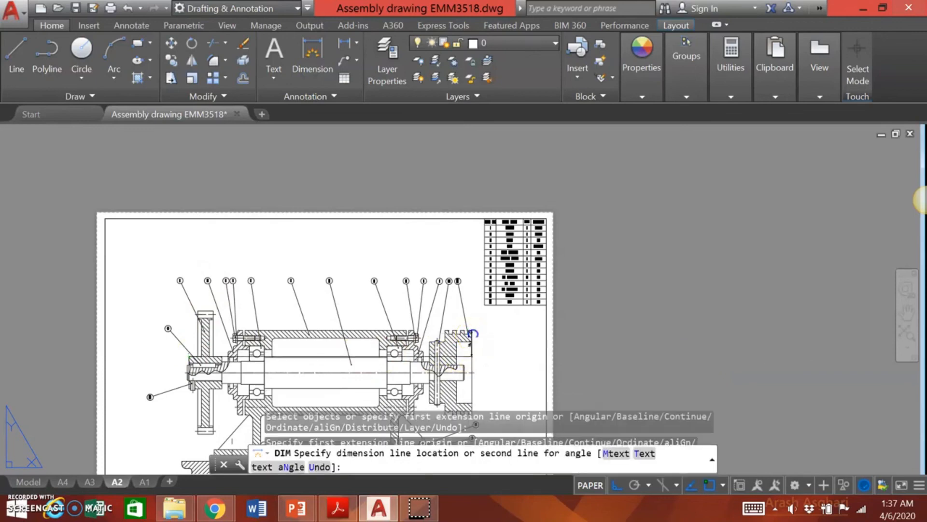
click(460, 258)
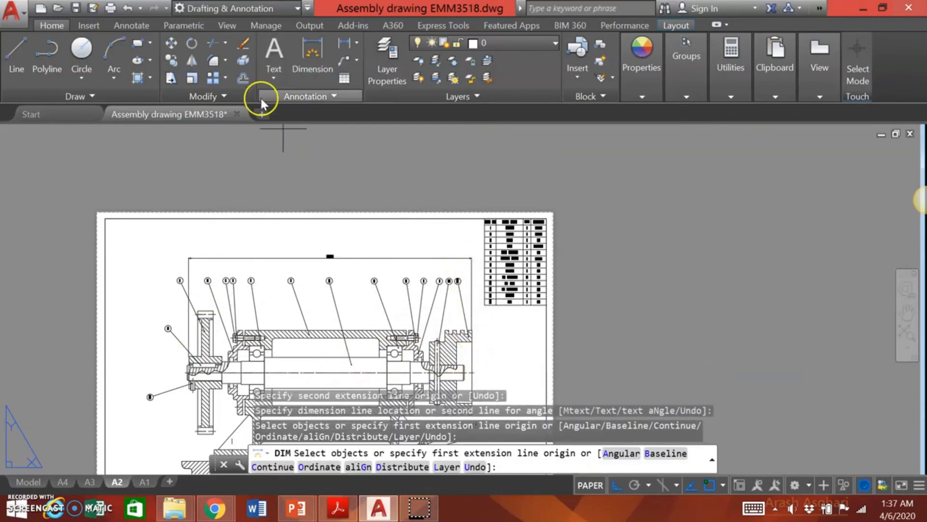
Dimension the assembly's overall height from the gear's top corner to the base plate's upper surface, placing the dimension line beyond the gear side
click(310, 60)
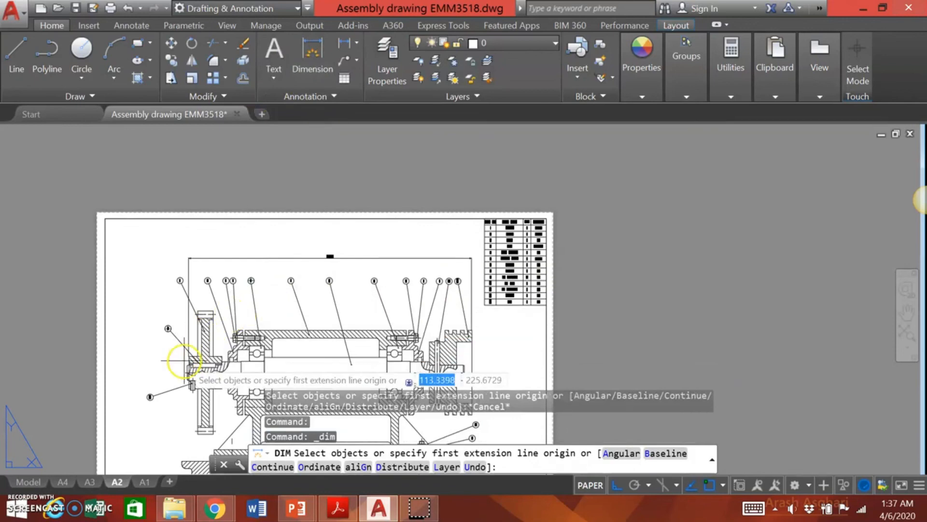
click(197, 311)
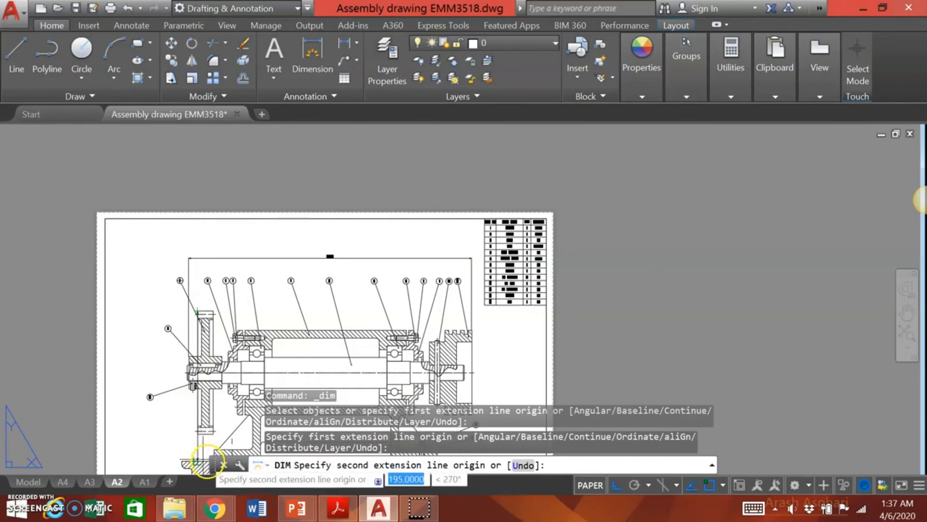
click(197, 461)
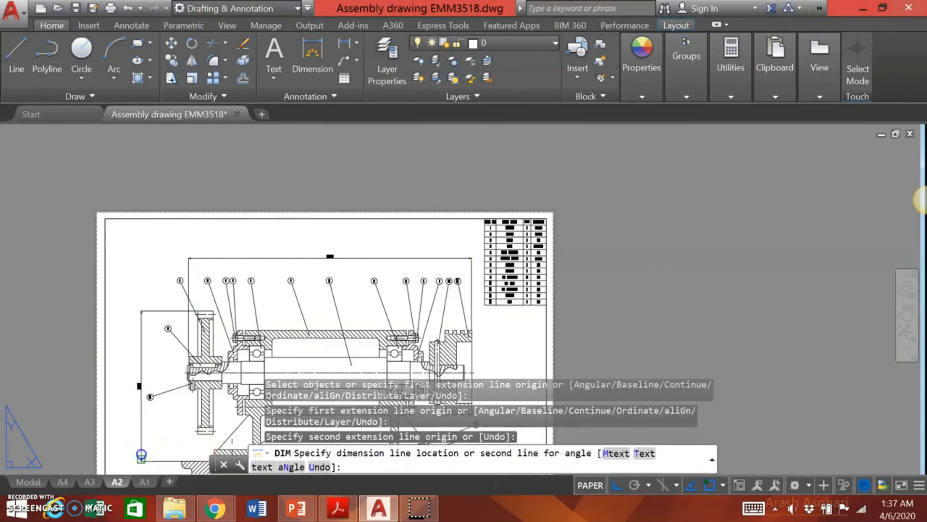
click(140, 455)
Dimension the casing base's overall width between its two lower outer corners, placing the dimension line below the base plate and bolt balloons
scroll(262, 359, down, 2)
scroll(262, 359, up, 4)
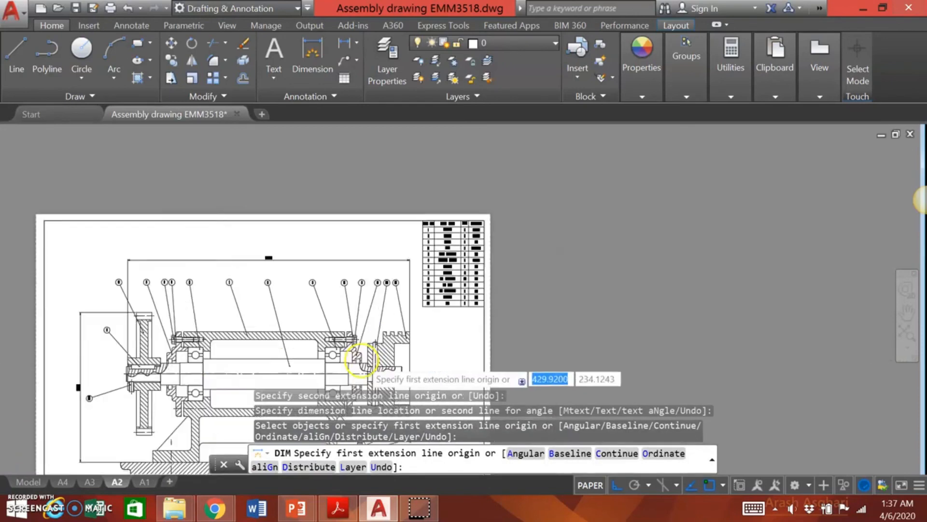
middle_drag(482, 352, 563, 182)
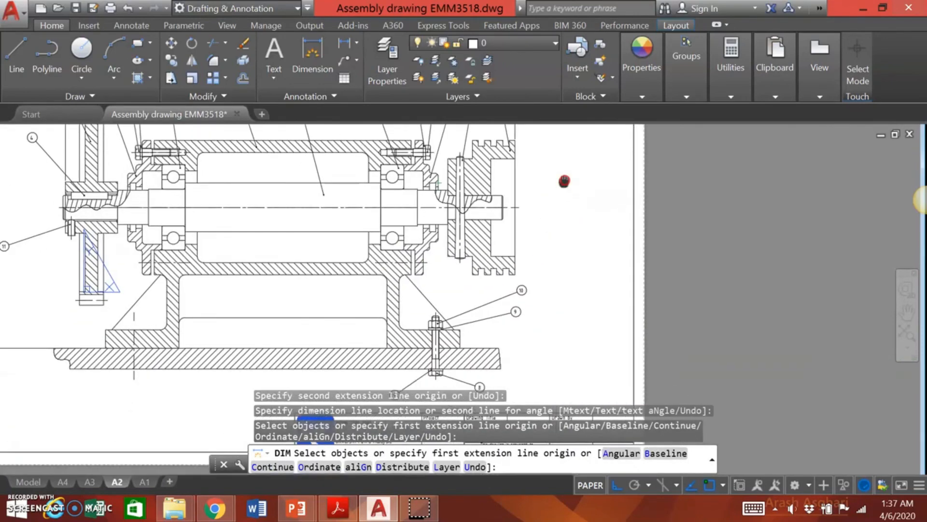
key(Return)
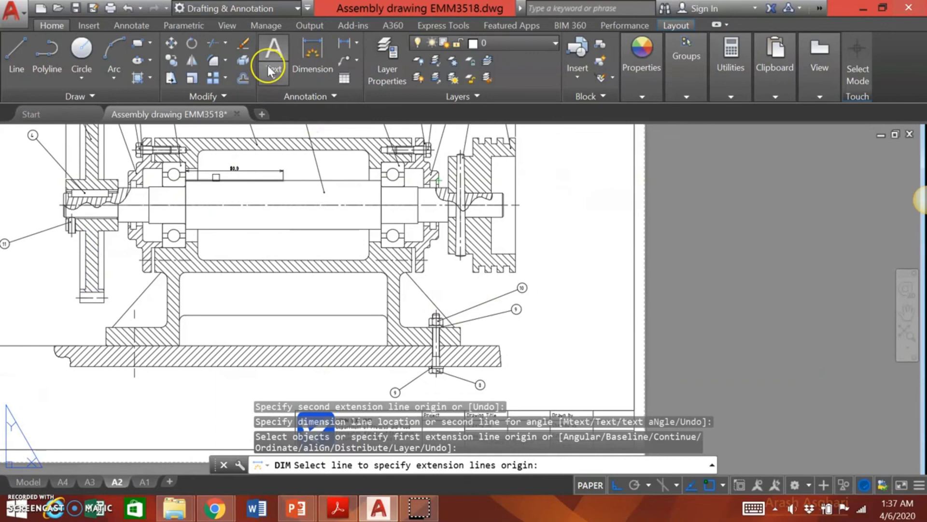
click(316, 46)
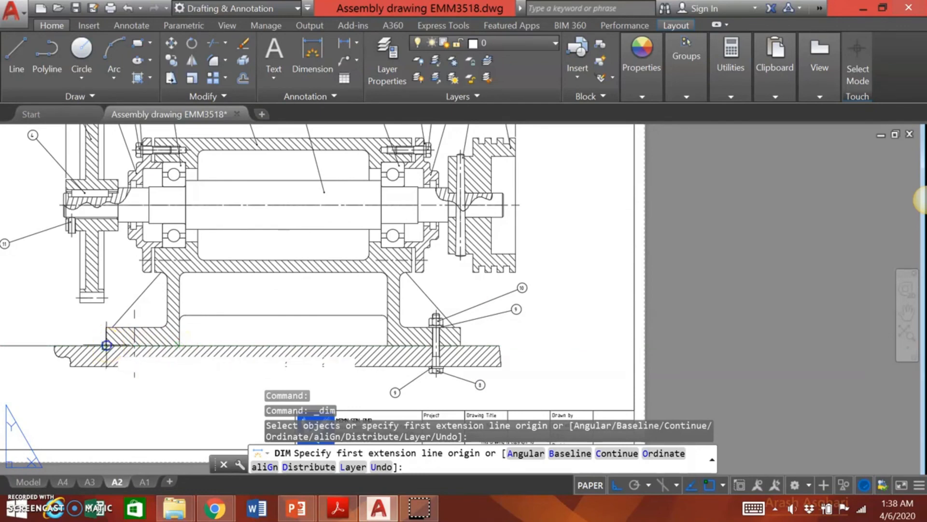
click(105, 346)
click(460, 345)
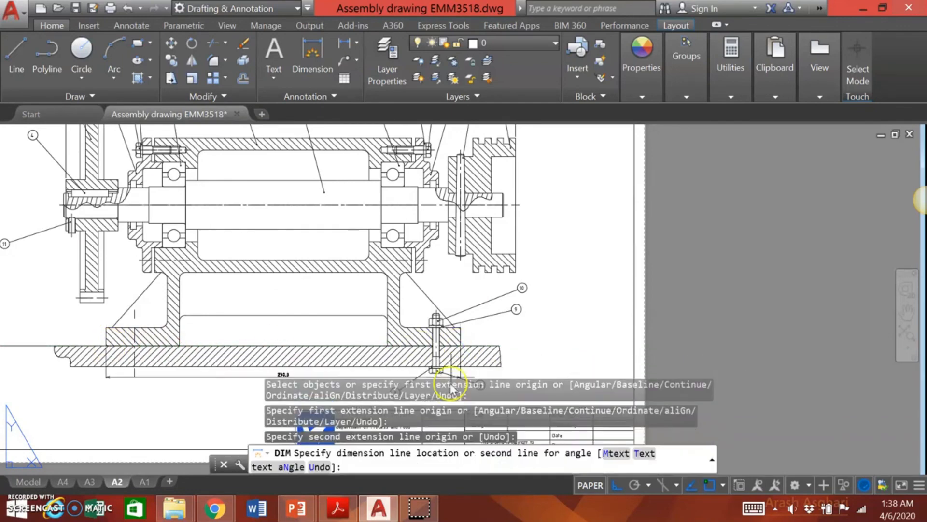
click(444, 410)
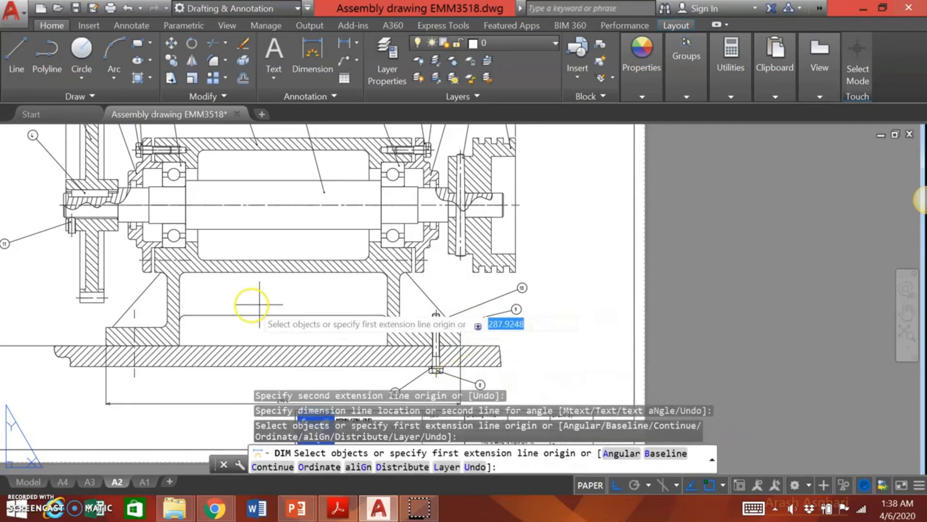
scroll(245, 306, up, 3)
scroll(249, 319, down, 5)
key(Return)
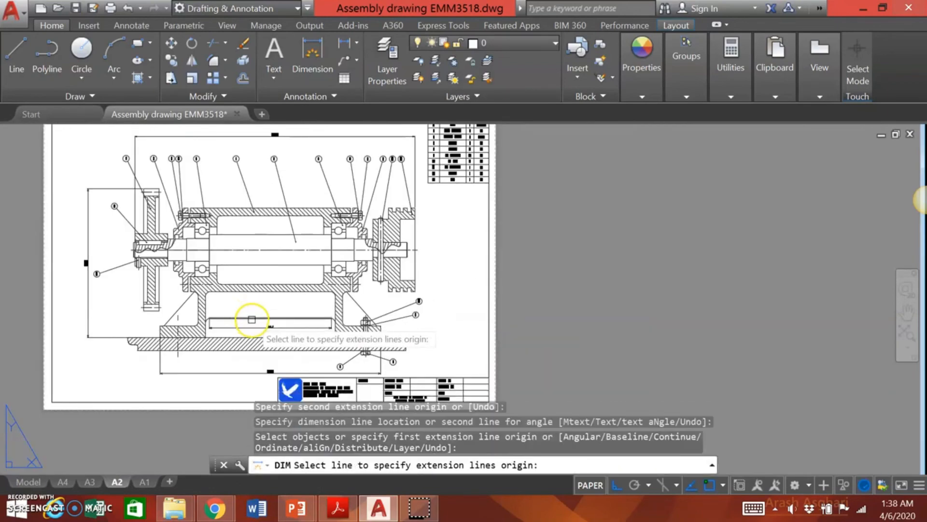
key(Escape)
scroll(124, 315, up, 3)
scroll(95, 284, up, 2)
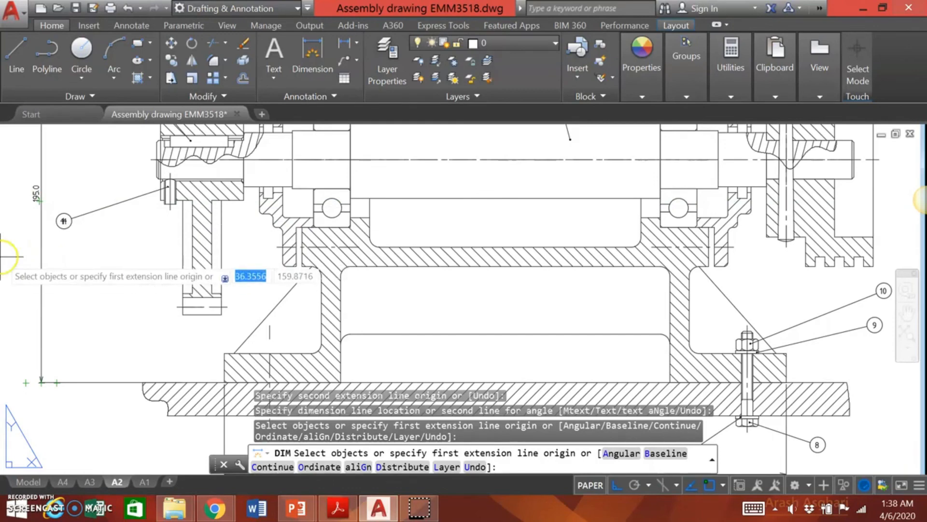
key(Escape)
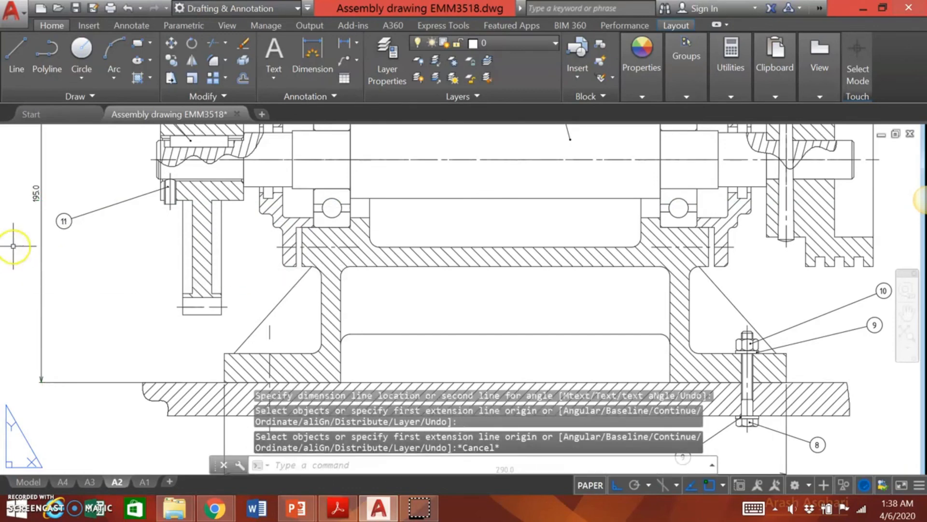
Set the precision of the overall height, overall width and base width dimensions to 0 decimal places
click(34, 193)
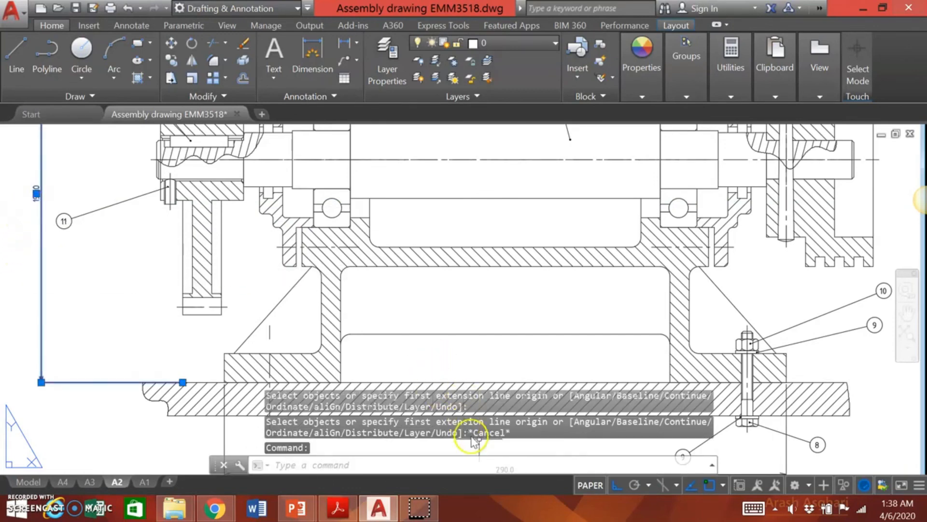
scroll(534, 350, down, 5)
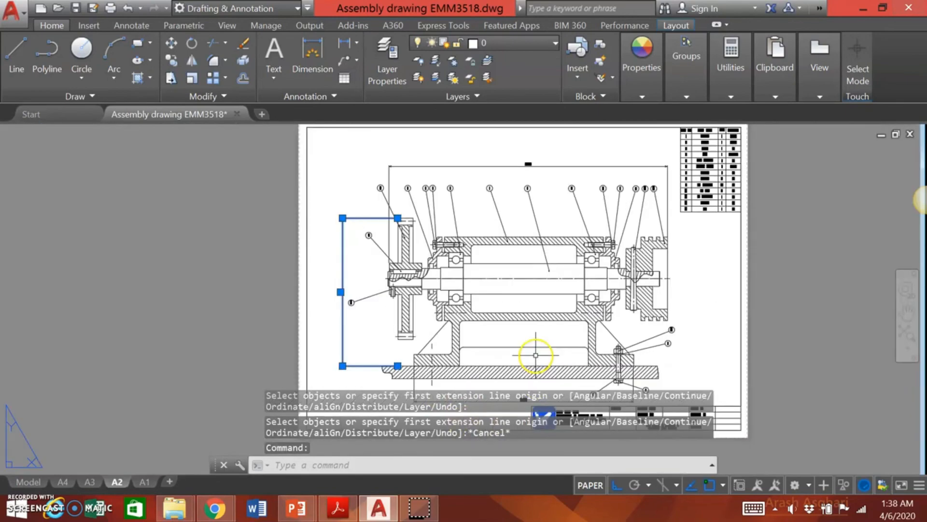
click(549, 166)
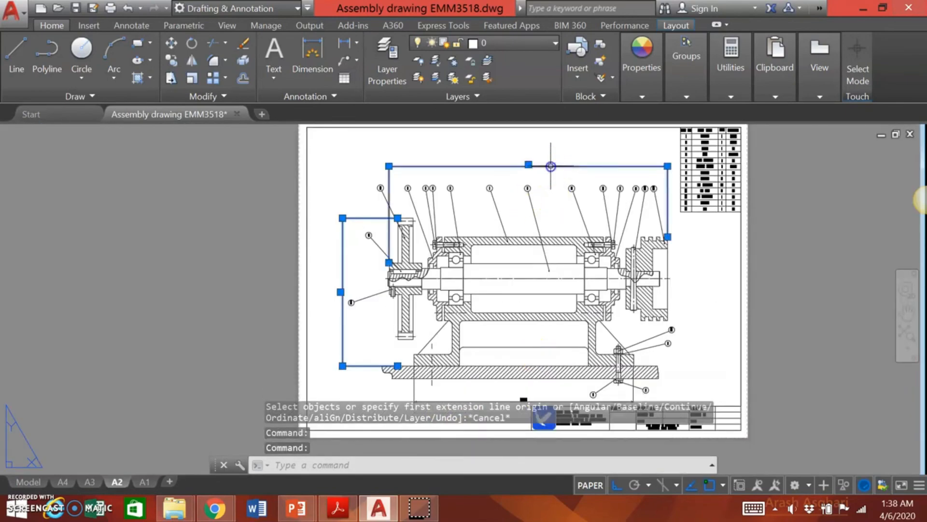
click(415, 389)
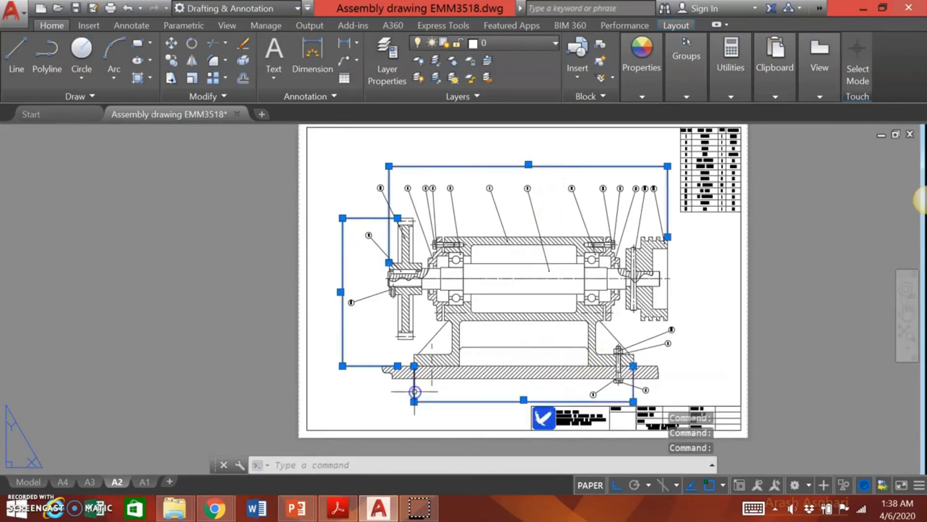
right_click(340, 294)
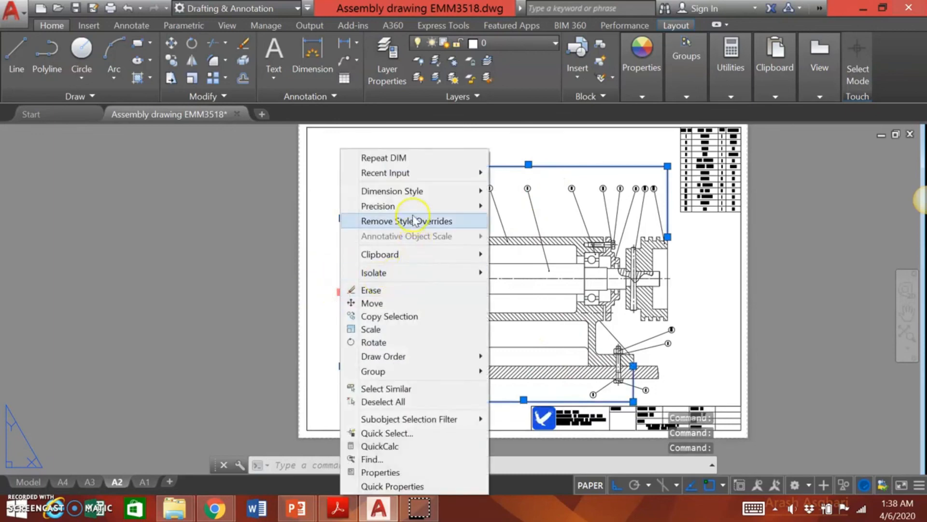
mouse_move(413, 207)
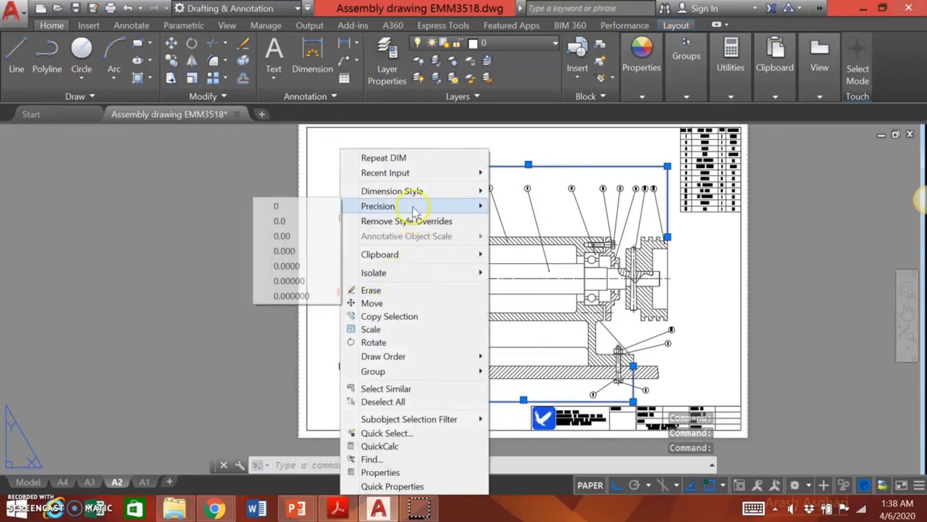
click(331, 207)
scroll(328, 285, up, 5)
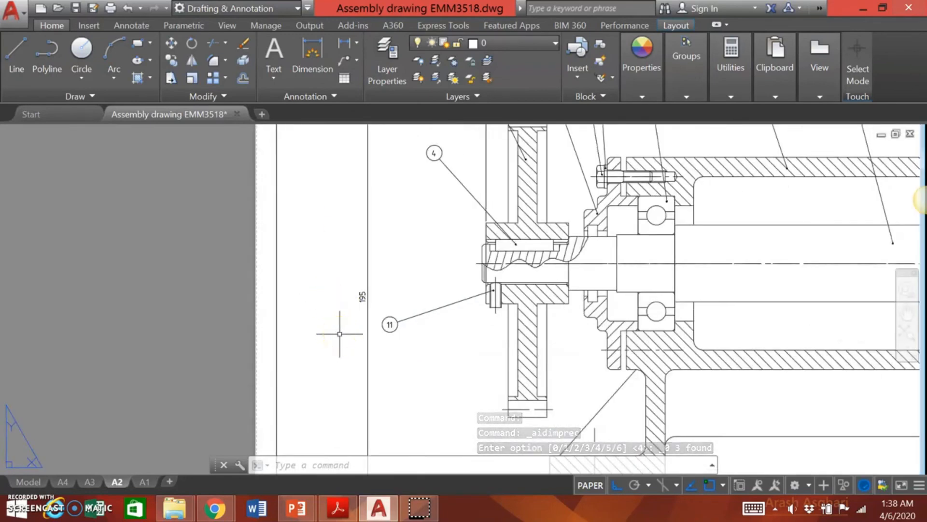
Examine the finished A2 sheet, checking the three overall dimensions, the numbered balloons and the parts list
scroll(340, 334, down, 2)
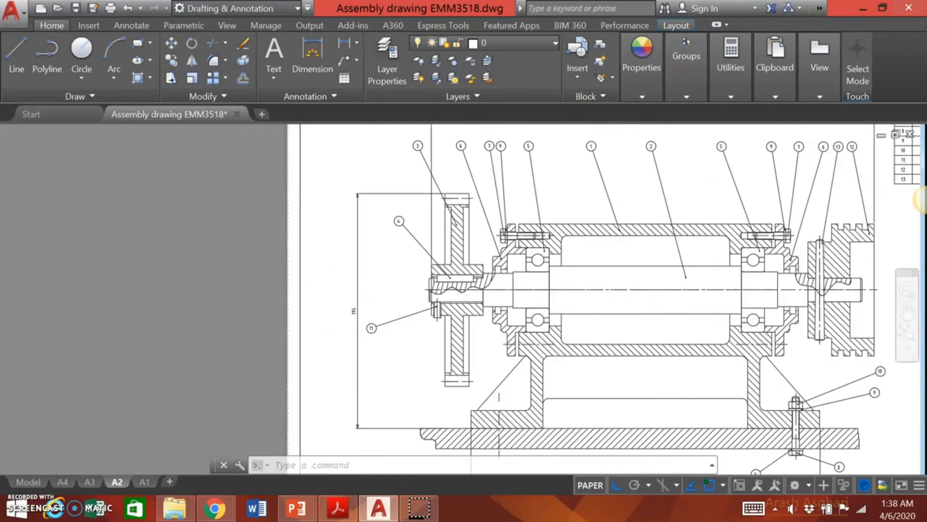
scroll(340, 333, down, 2)
scroll(711, 345, up, 2)
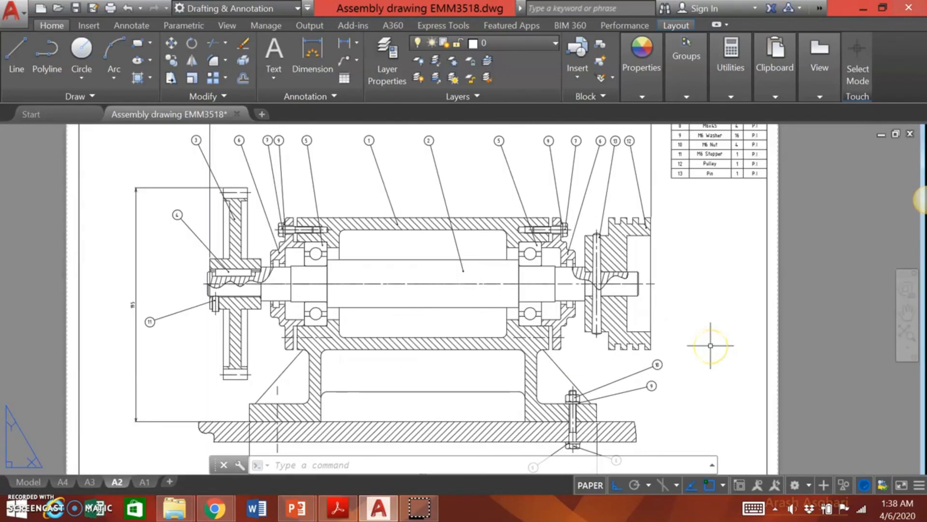
scroll(711, 346, down, 2)
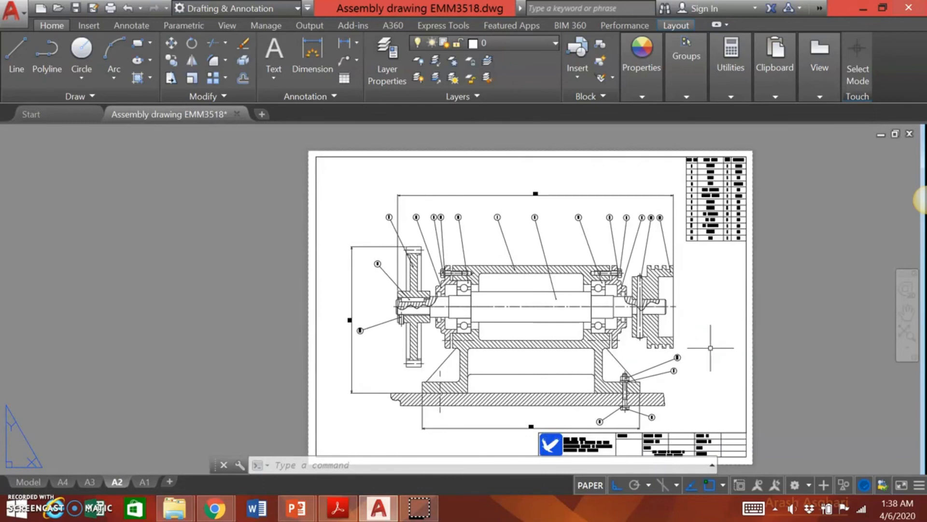
middle_drag(711, 348, 659, 338)
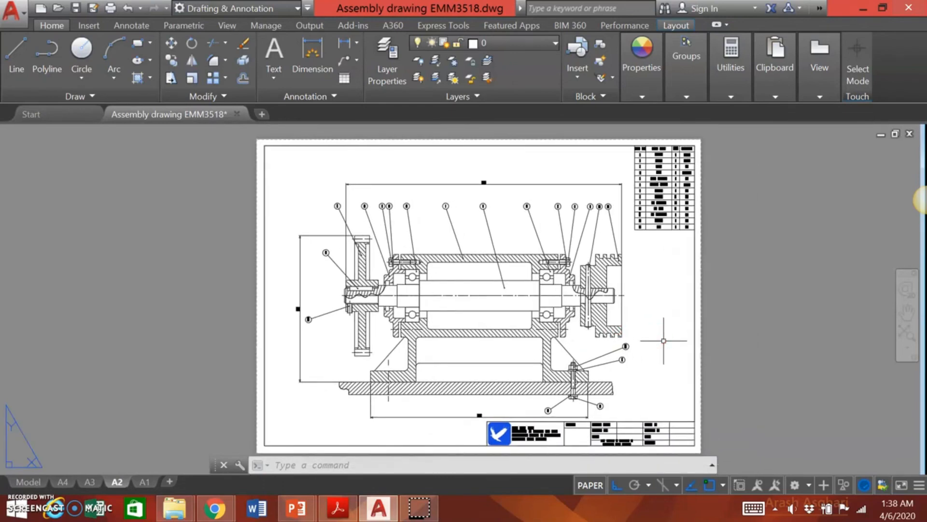
click(668, 346)
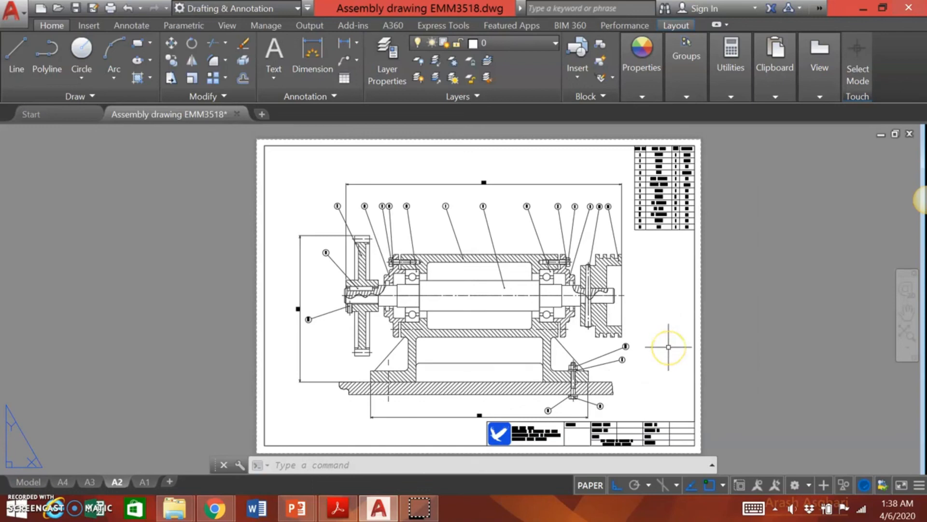
click(679, 355)
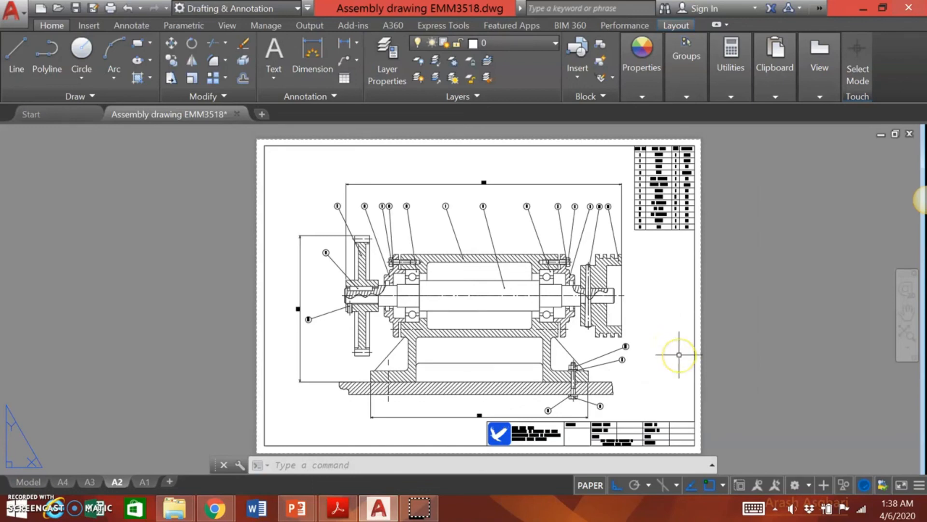
scroll(679, 354, up, 2)
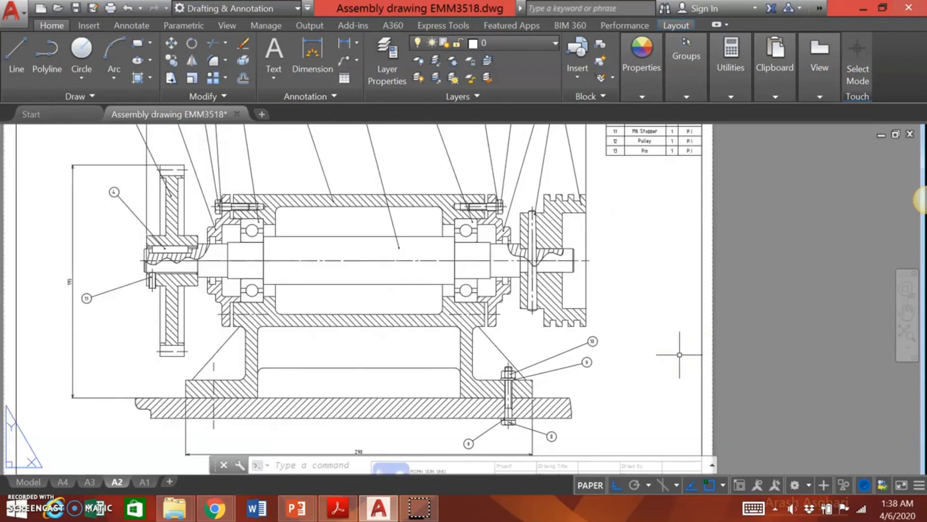
scroll(680, 355, down, 2)
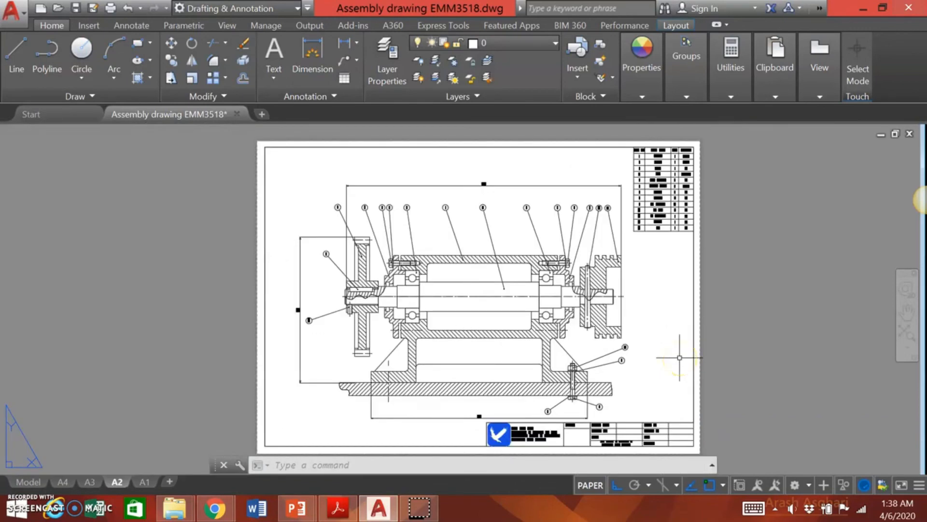
scroll(680, 357, up, 2)
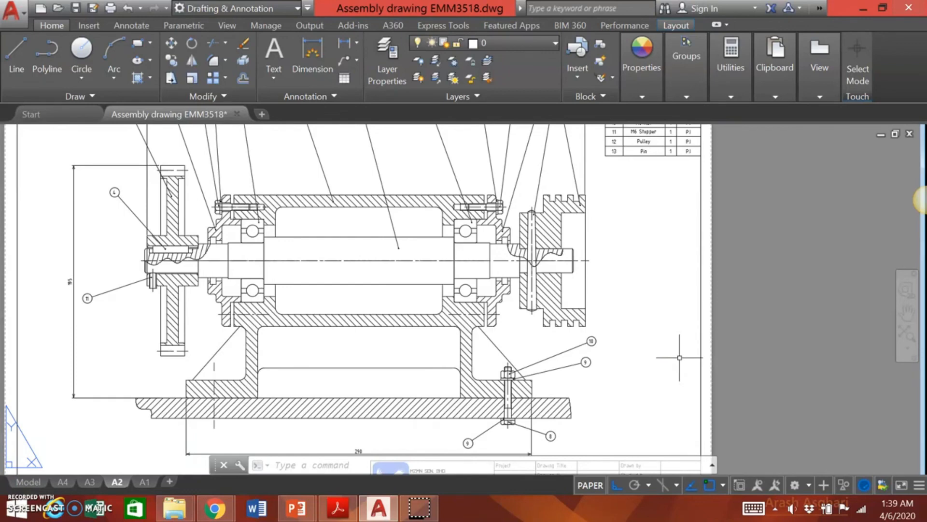
click(510, 367)
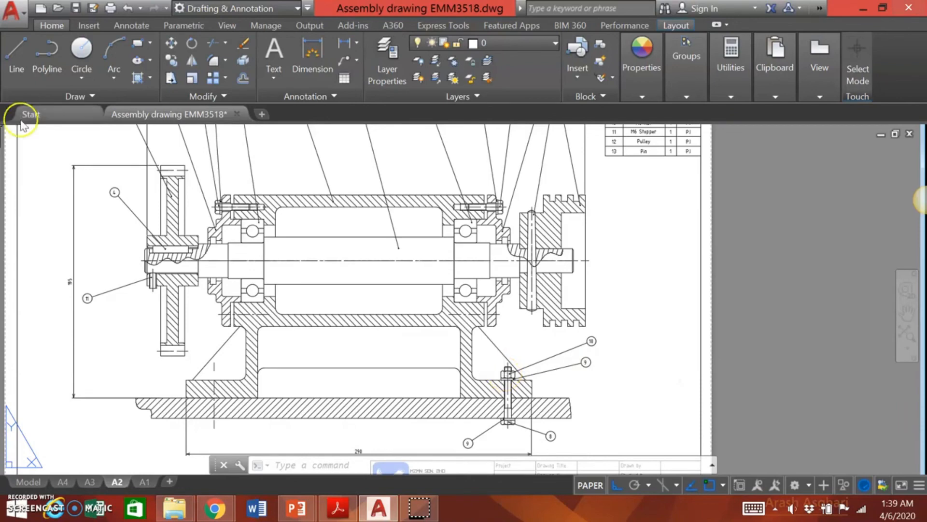
Save the drawing and plot the A2 layout as a single sheet with DWG To PDF.pc3 to Assembly drawing EMM3518-A2.pdf in Documents
click(75, 8)
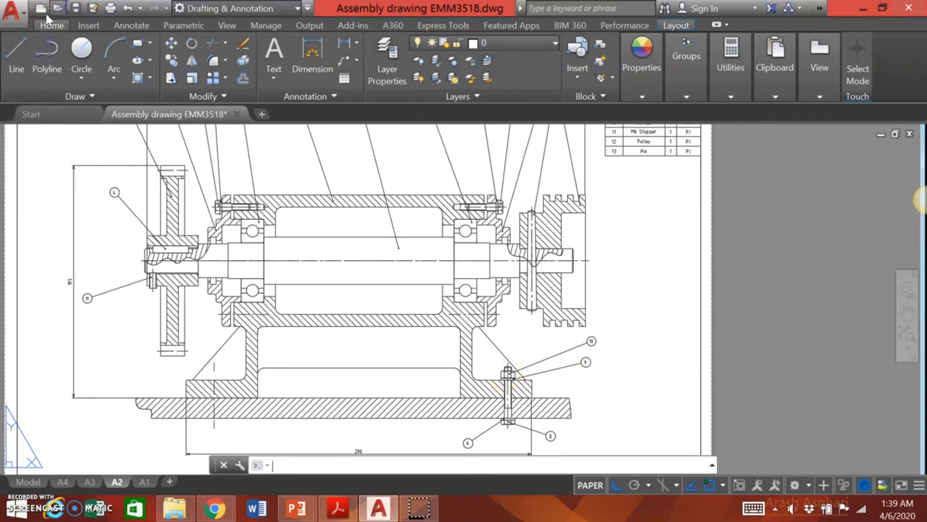
click(25, 13)
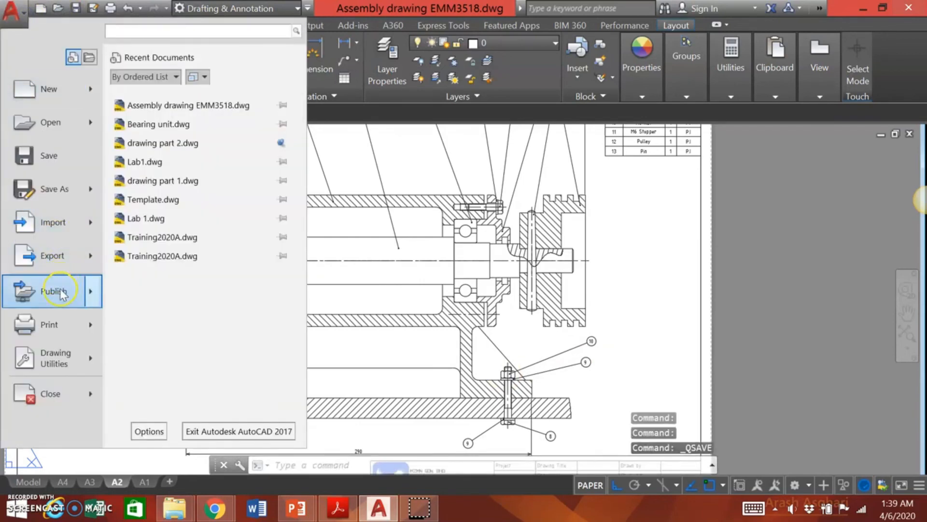
click(65, 326)
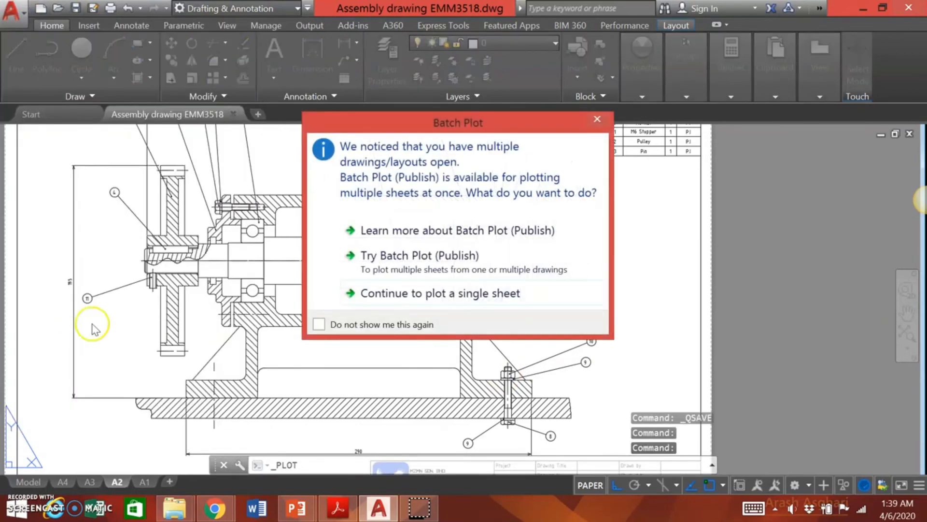
click(406, 295)
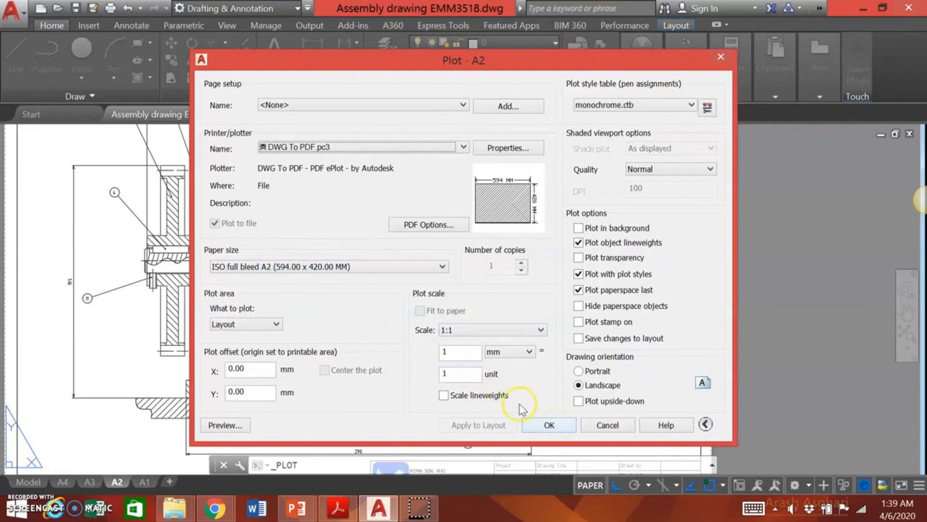
click(441, 147)
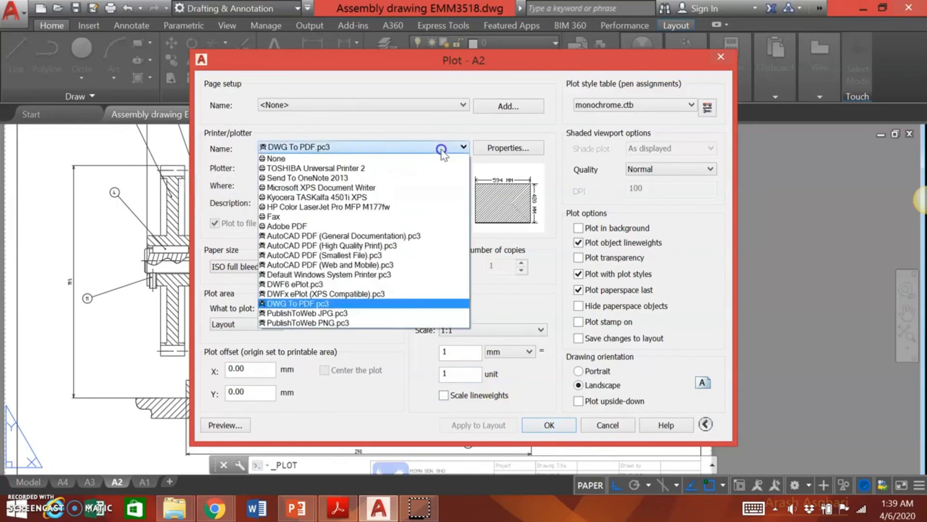
click(441, 147)
click(550, 425)
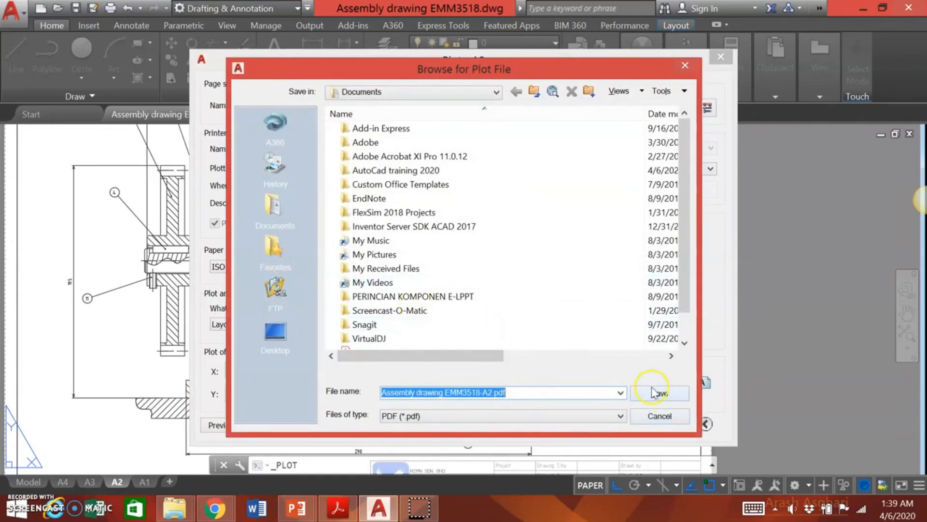
click(666, 395)
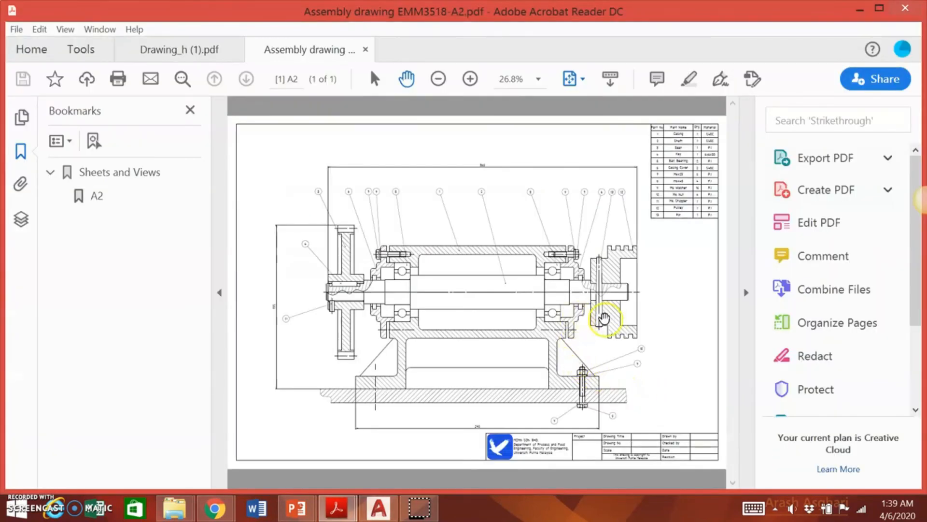
Hide the bookmarks in the plotted PDF and check the A2 sheet
click(190, 110)
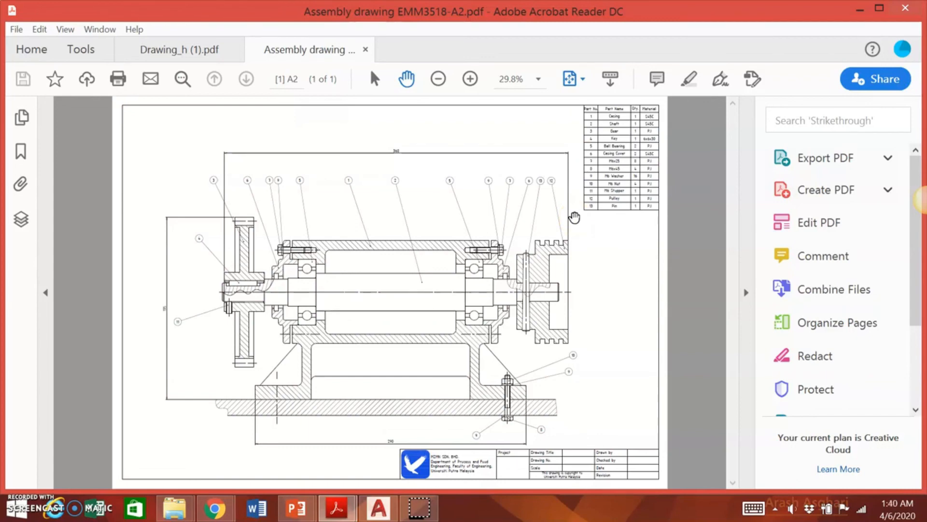
click(573, 220)
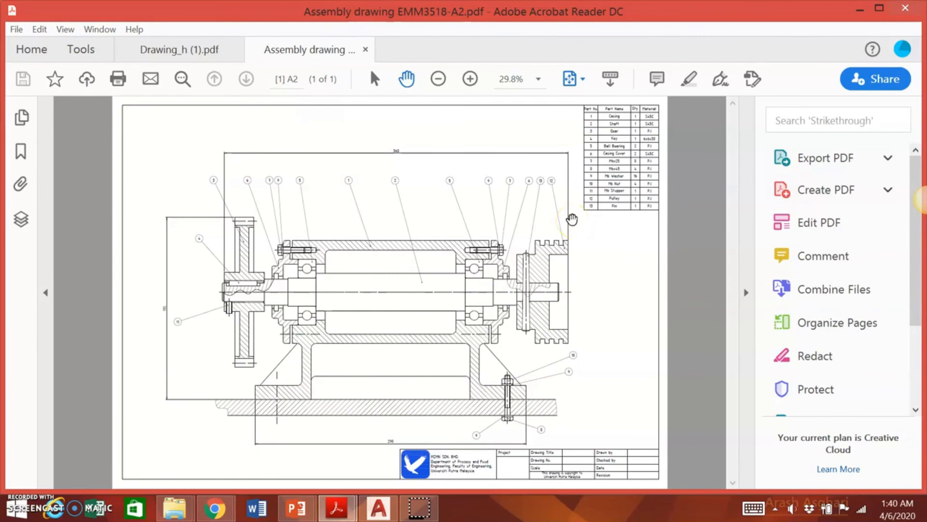